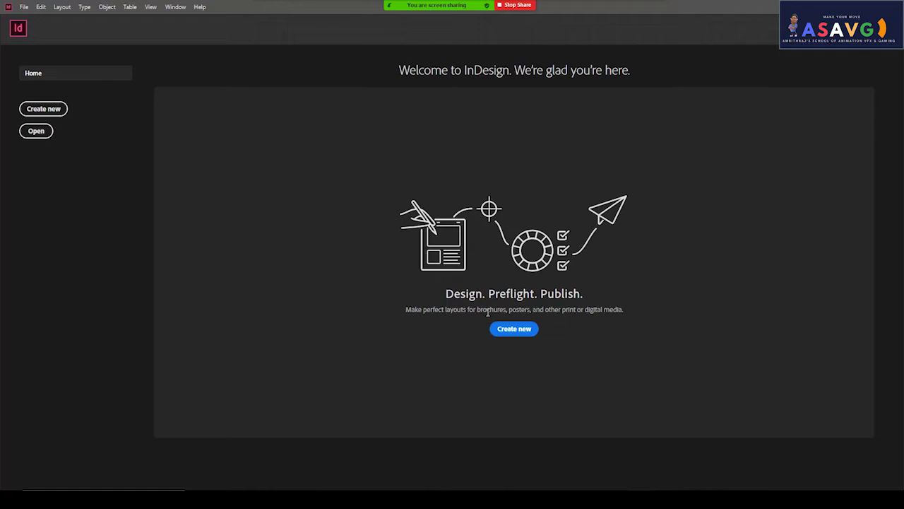
- Start a new document and look through the blank presets for Print, Web and Mobile
{"action": "left_click", "coordinate": [519, 331]}
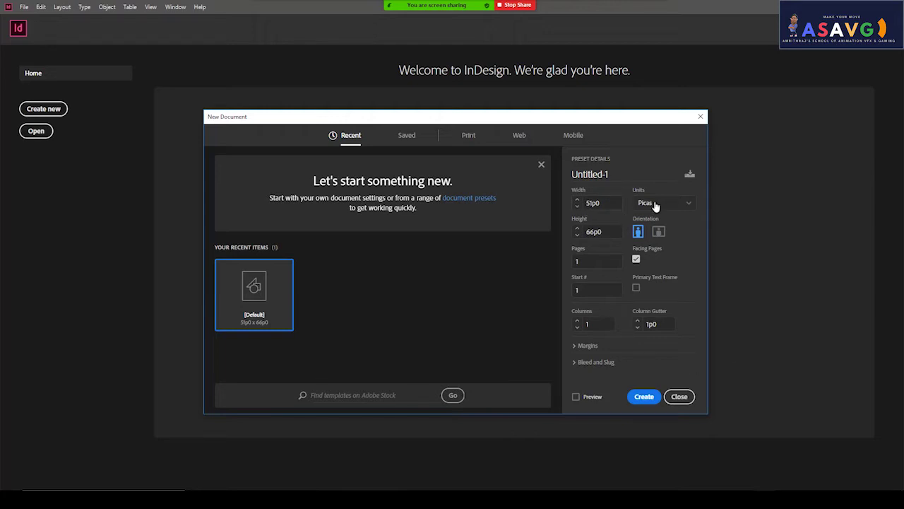
{"action": "left_click", "coordinate": [469, 139]}
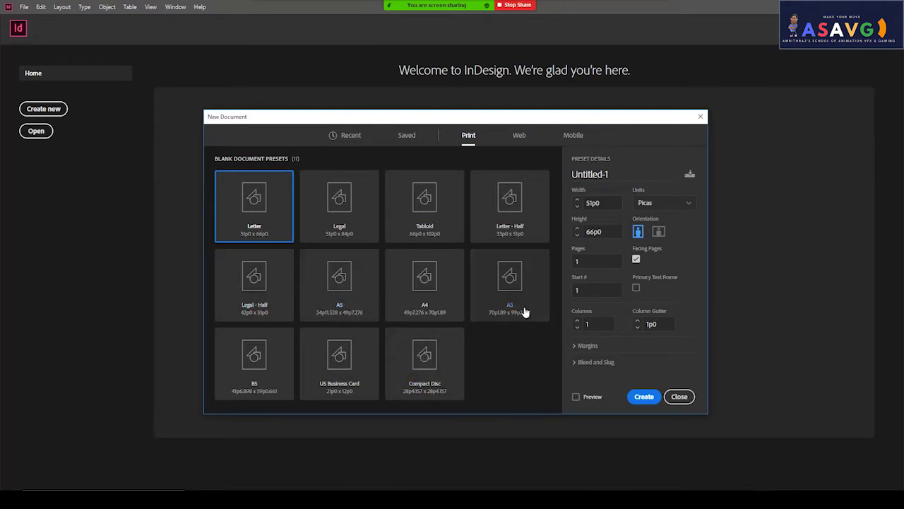
{"action": "left_click", "coordinate": [519, 136]}
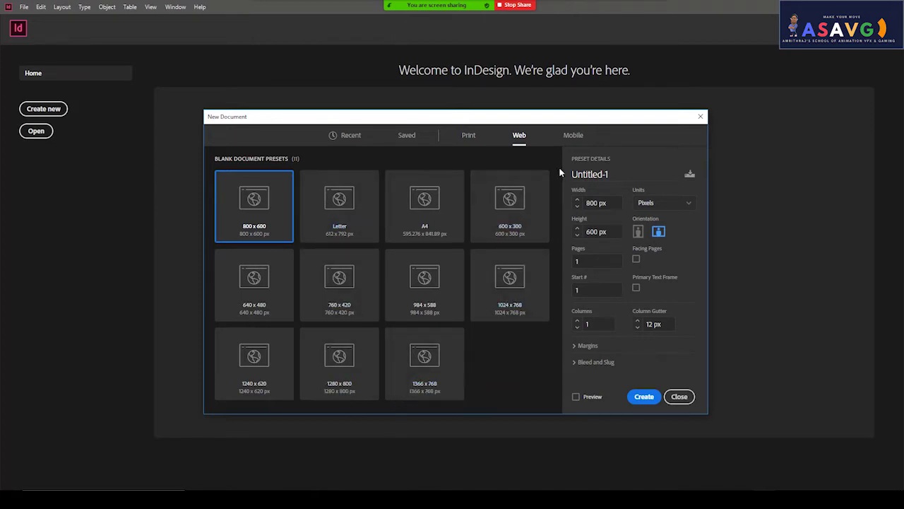
{"action": "left_click", "coordinate": [573, 135]}
{"action": "scroll", "coordinate": [431, 275], "scroll_direction": "down", "scroll_amount": 2}
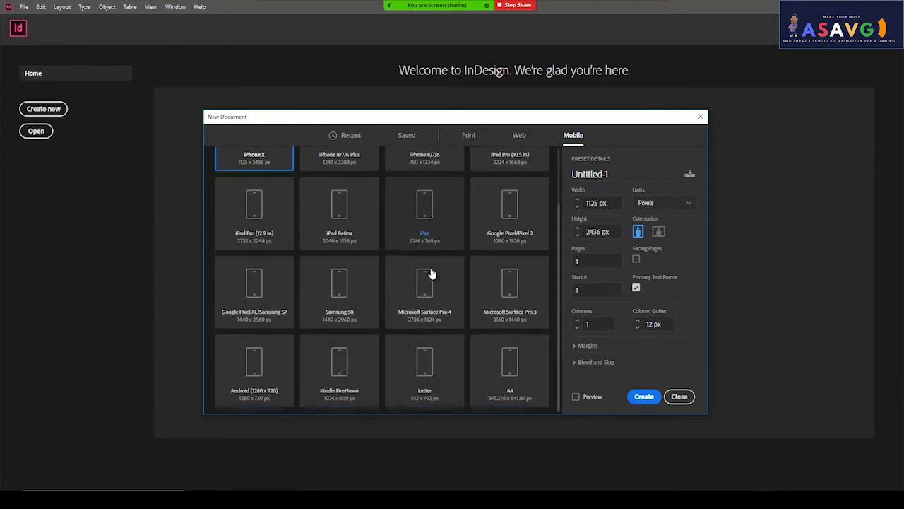
{"action": "scroll", "coordinate": [435, 304], "scroll_direction": "up", "scroll_amount": 2}
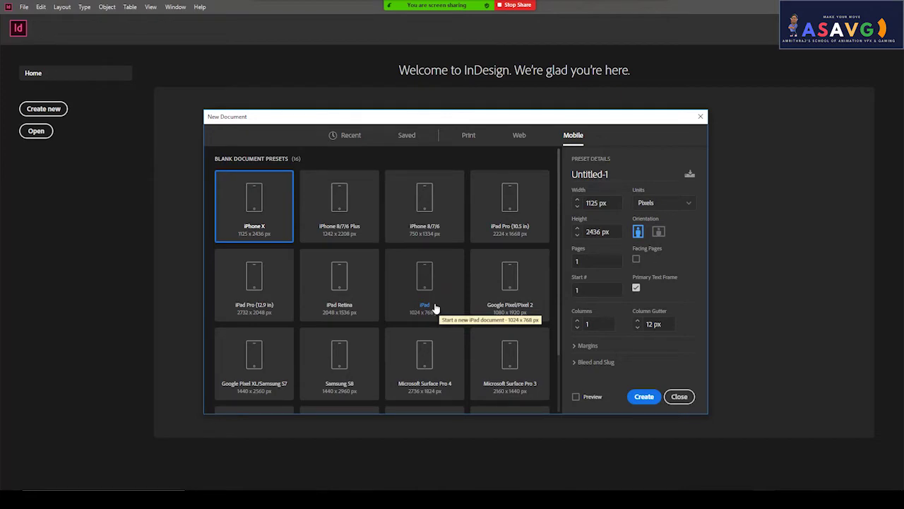
{"action": "scroll", "coordinate": [436, 308], "scroll_direction": "down", "scroll_amount": 2}
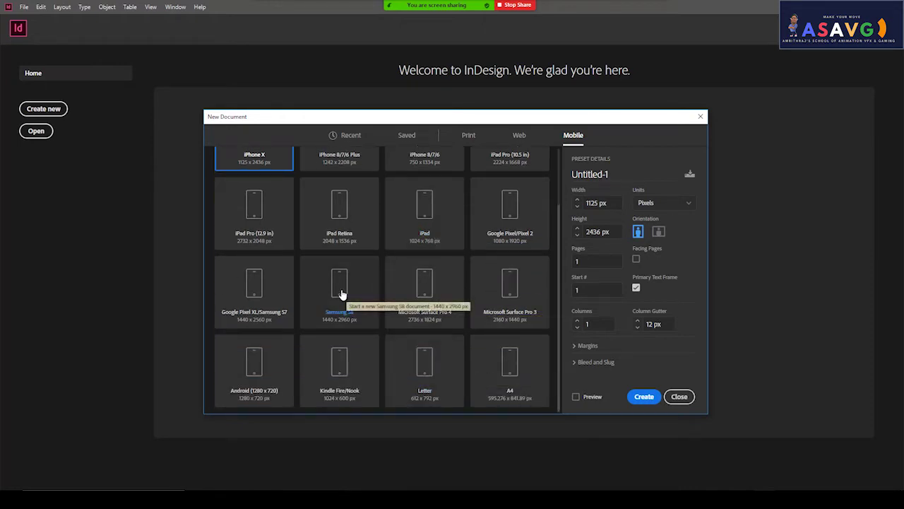
{"action": "scroll", "coordinate": [444, 297], "scroll_direction": "up", "scroll_amount": 2}
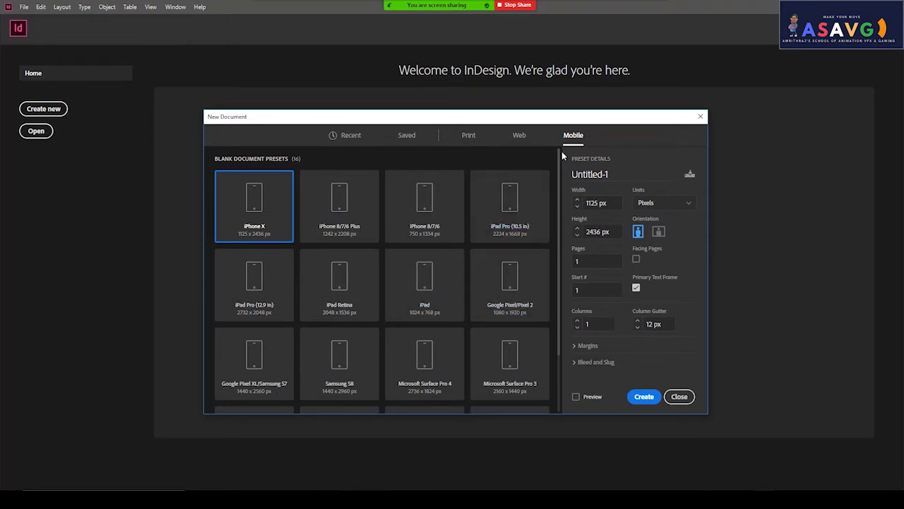
- Use the Letter preset from the Print category and set the document units to Inches
{"action": "left_click", "coordinate": [469, 136]}
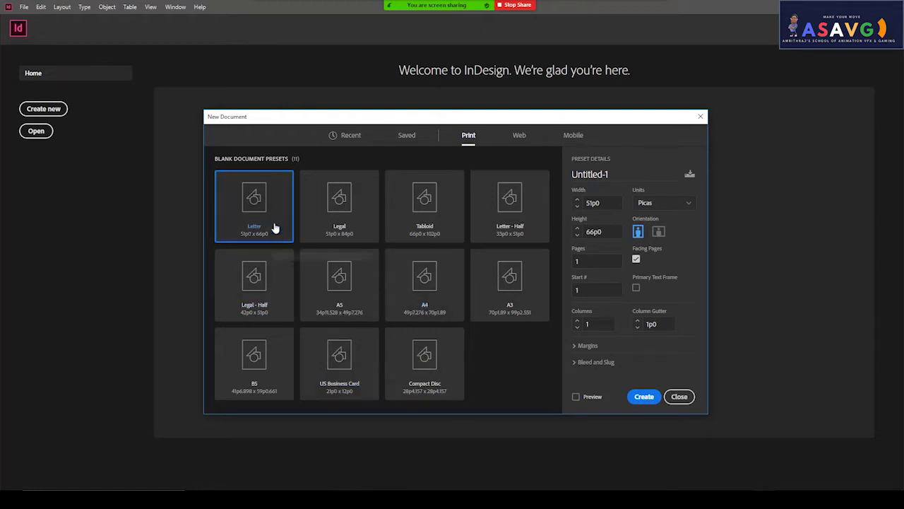
{"action": "double_click", "coordinate": [612, 203]}
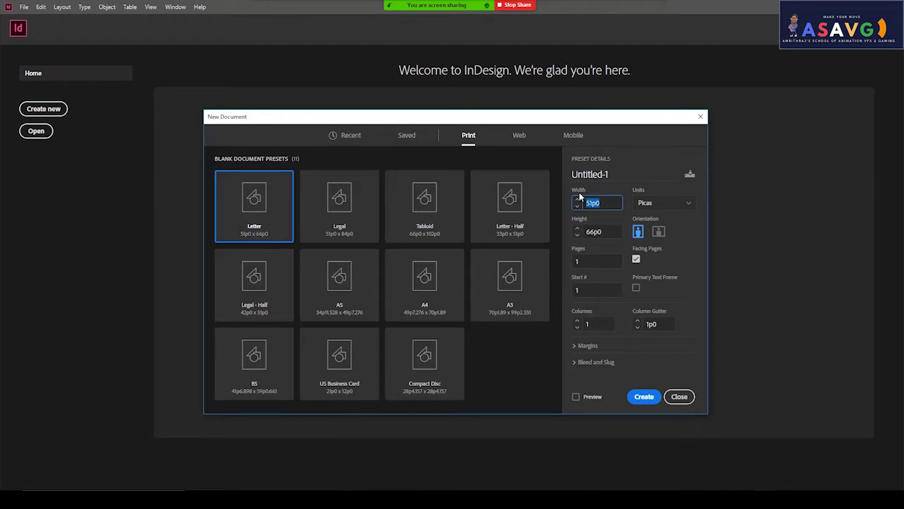
{"action": "left_click", "coordinate": [680, 203]}
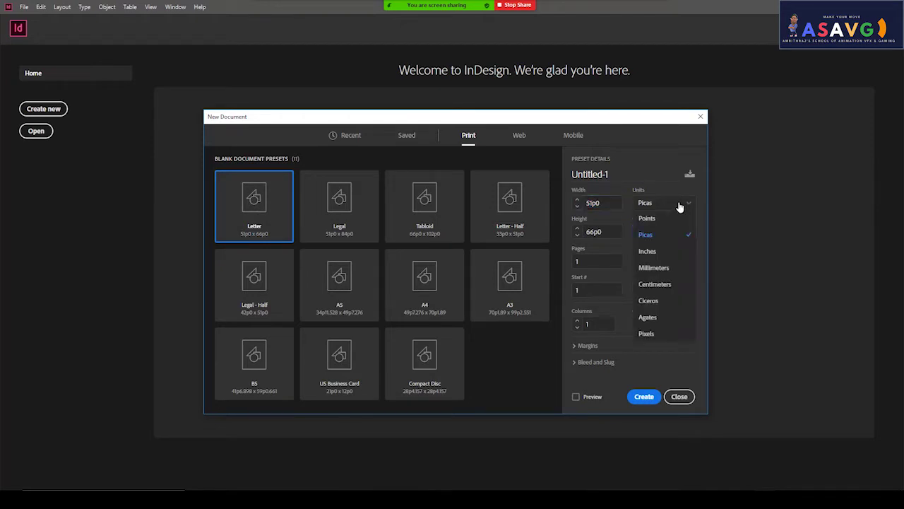
{"action": "left_click", "coordinate": [664, 252]}
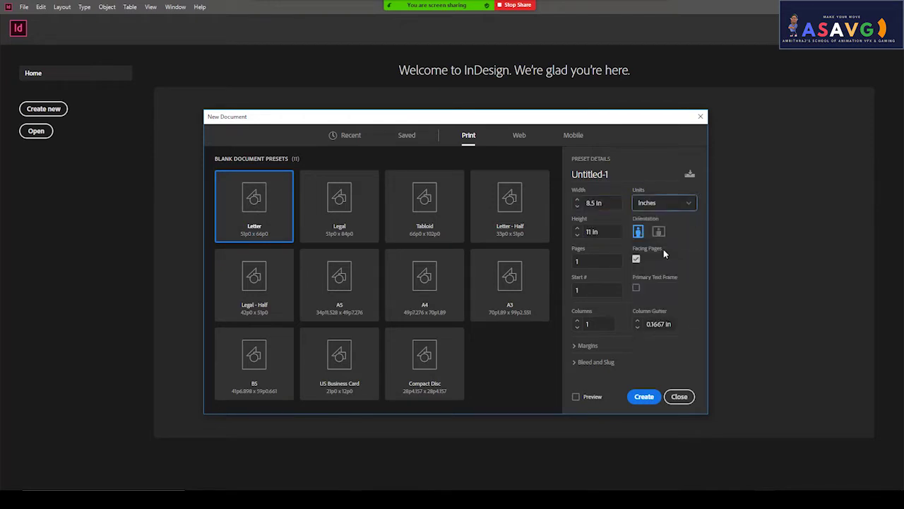
{"action": "left_click", "coordinate": [672, 205]}
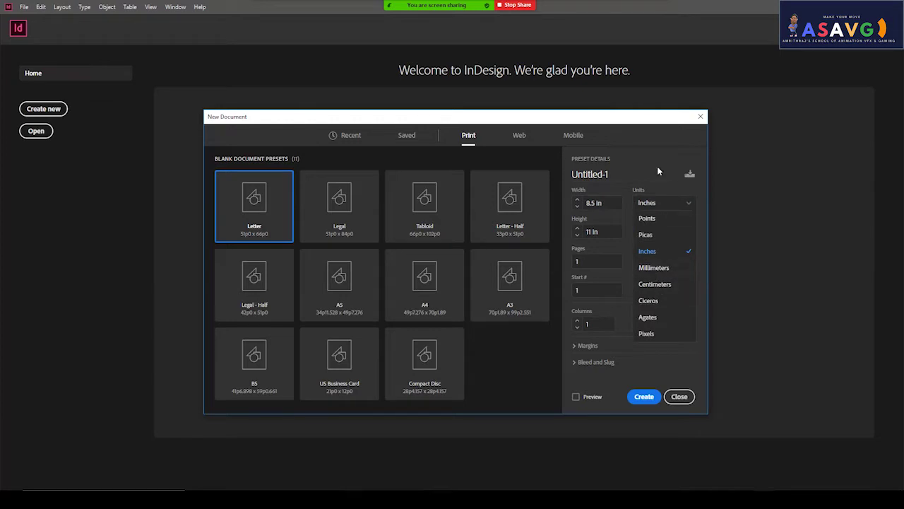
{"action": "left_click", "coordinate": [672, 251]}
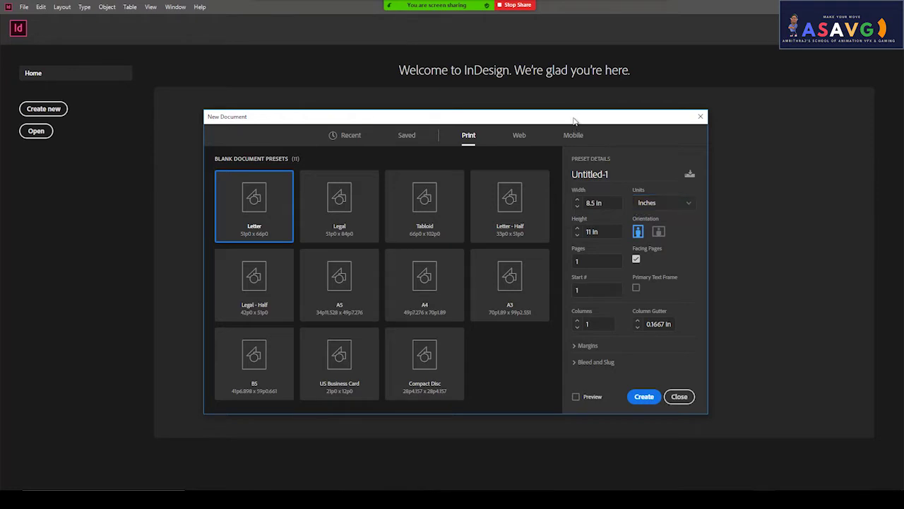
- Expand the Margins and the Bleed and Slug settings and create the document with them as given
{"action": "left_click_drag", "start_coordinate": [574, 117], "coordinate": [562, 103]}
{"action": "left_click", "coordinate": [559, 319]}
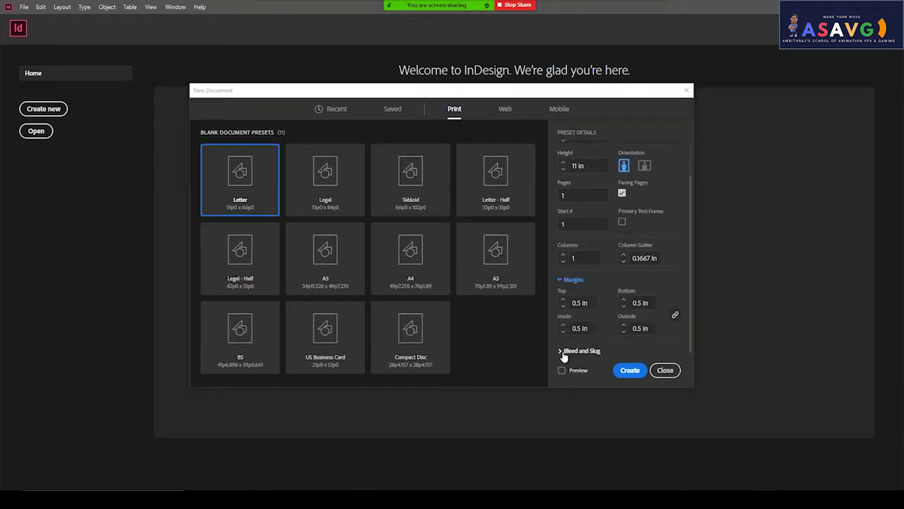
{"action": "left_click", "coordinate": [565, 351]}
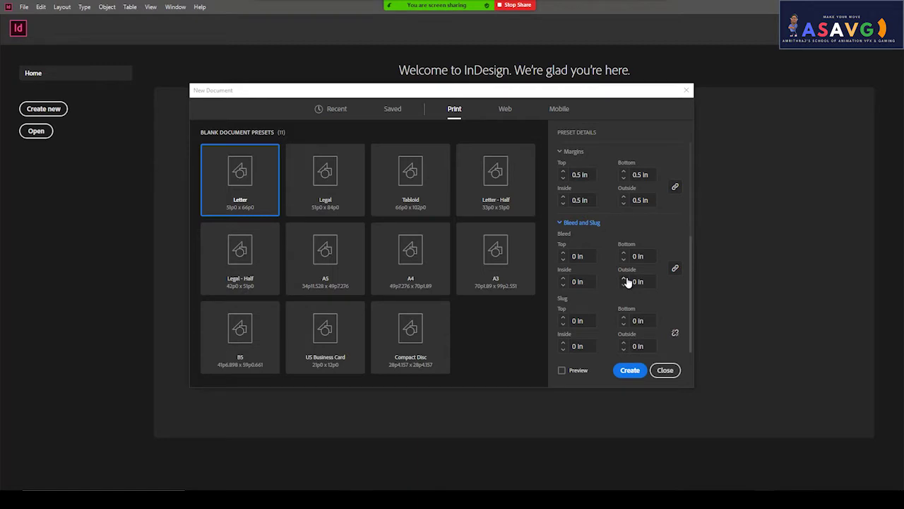
{"action": "left_click", "coordinate": [630, 372]}
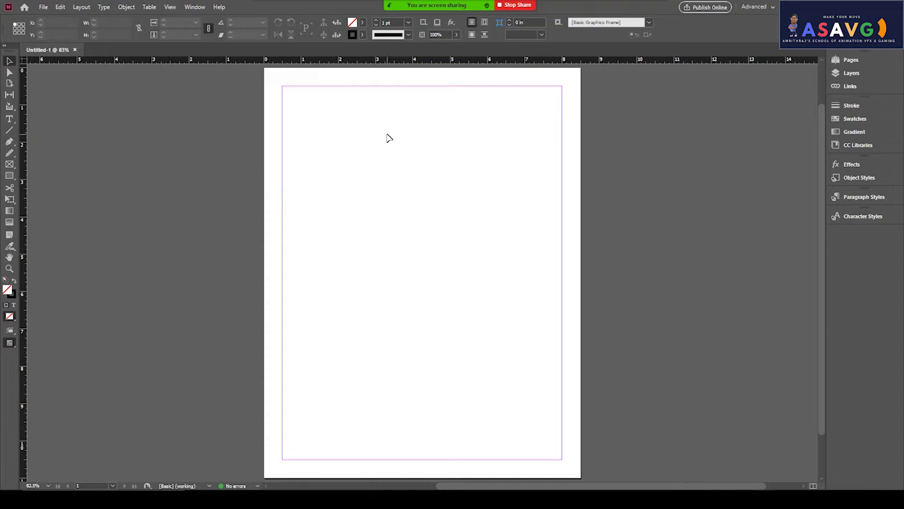
- Open the Document Setup settings of the new document
{"action": "left_click", "coordinate": [41, 9]}
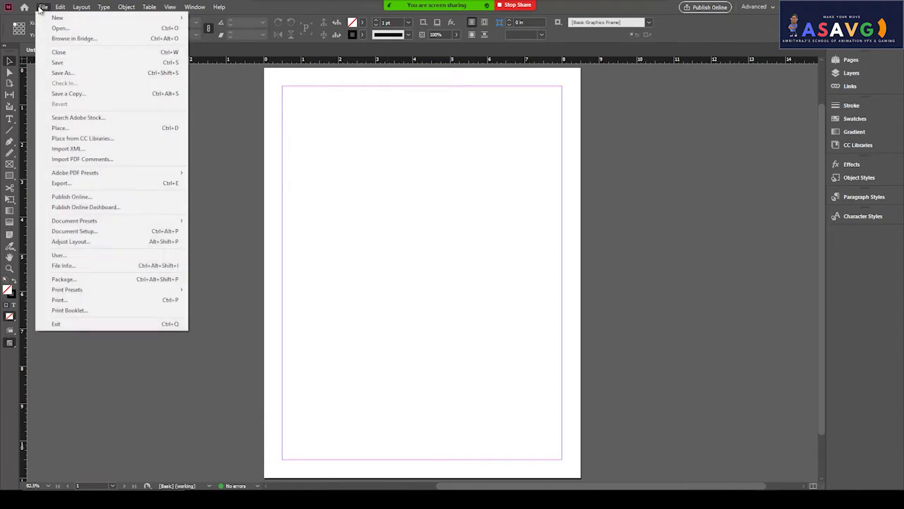
{"action": "left_click", "coordinate": [85, 235]}
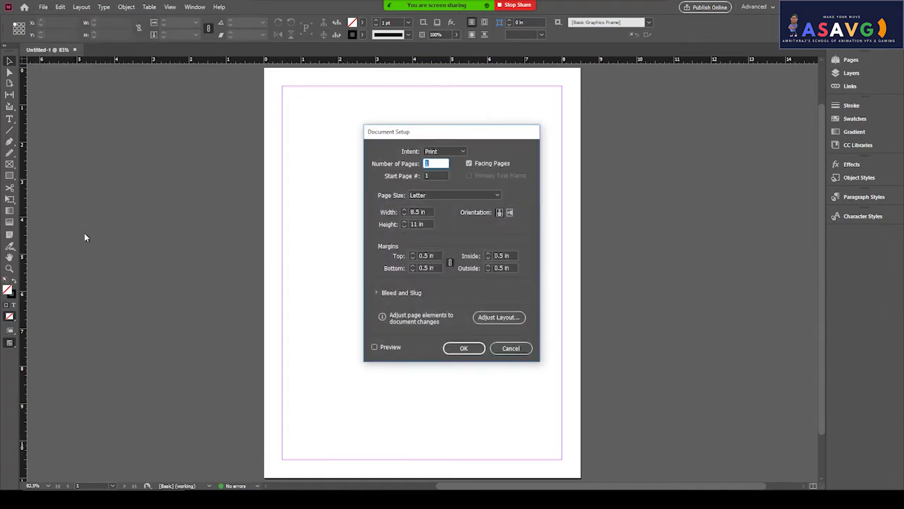
{"action": "left_click_drag", "start_coordinate": [405, 135], "coordinate": [342, 107]}
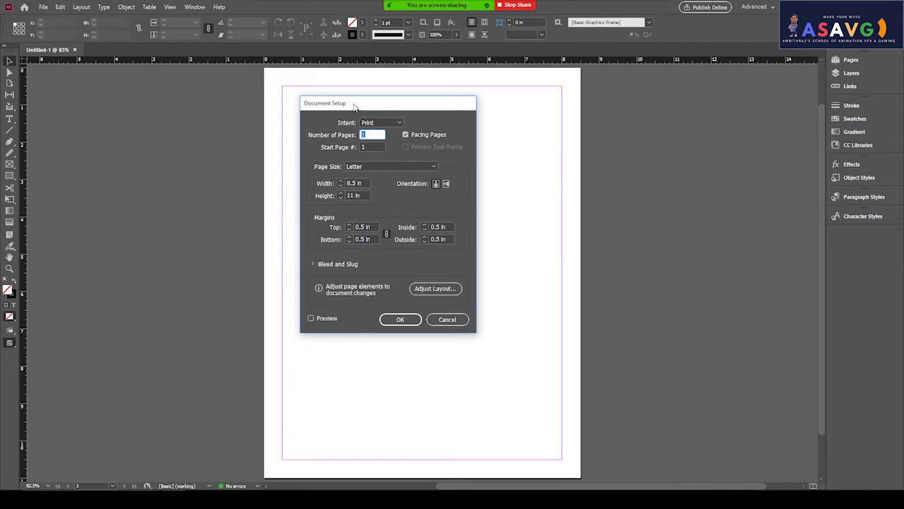
{"action": "left_click_drag", "start_coordinate": [356, 106], "coordinate": [394, 101]}
- Try the Web intent in the document setup, view its page sizes, and return the intent to Print
{"action": "left_click", "coordinate": [429, 116]}
{"action": "left_click", "coordinate": [421, 138]}
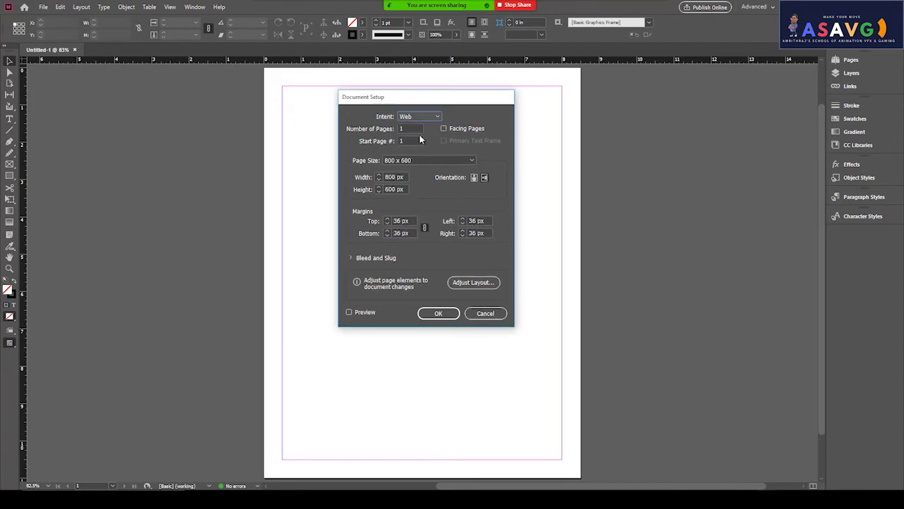
{"action": "left_click", "coordinate": [433, 160]}
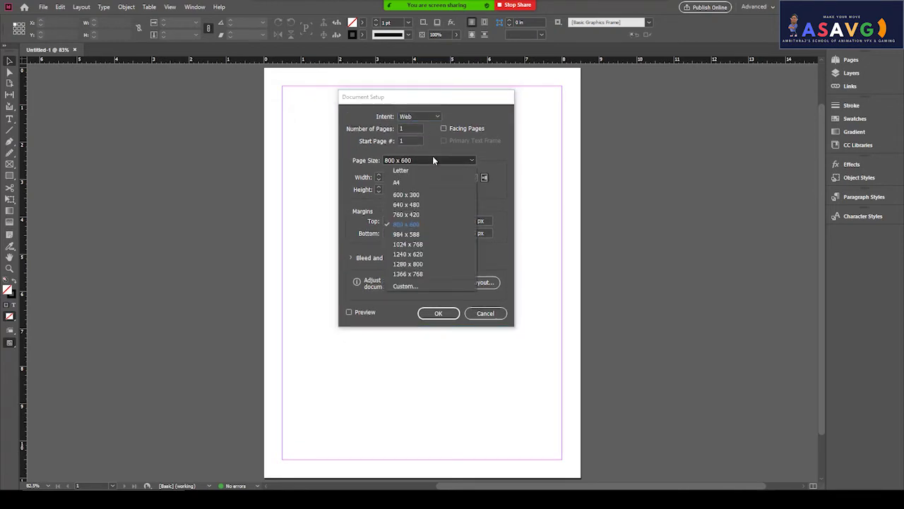
{"action": "left_click", "coordinate": [434, 160]}
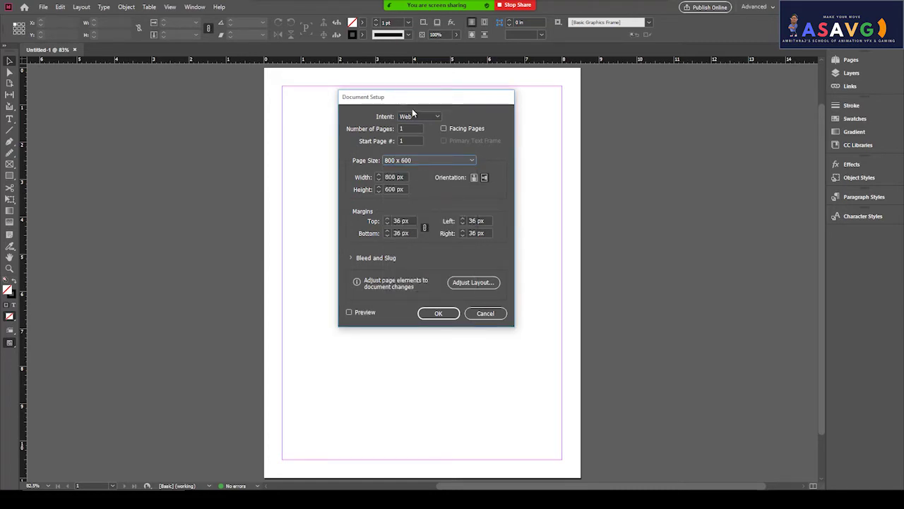
{"action": "left_click", "coordinate": [414, 116]}
{"action": "left_click", "coordinate": [415, 127]}
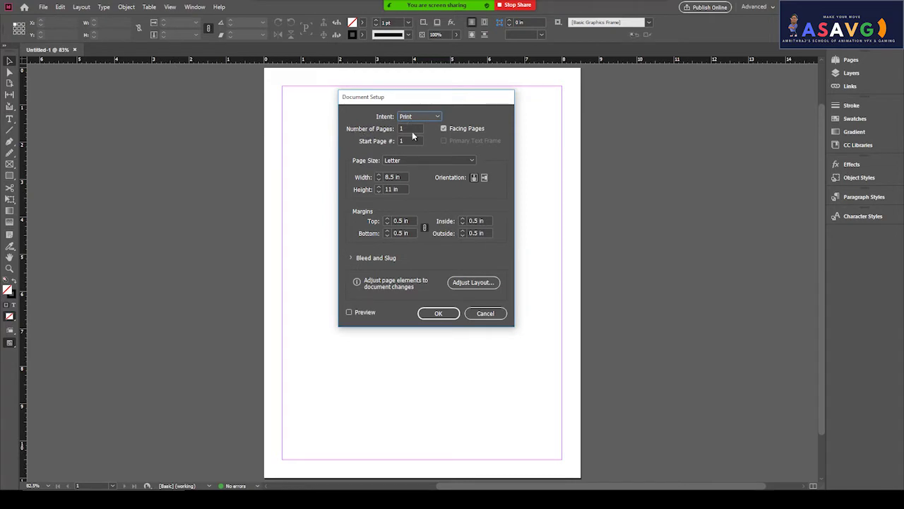
- Set the top, bottom, inside and outside margins to 1 in and apply the document setup
{"action": "double_click", "coordinate": [410, 128]}
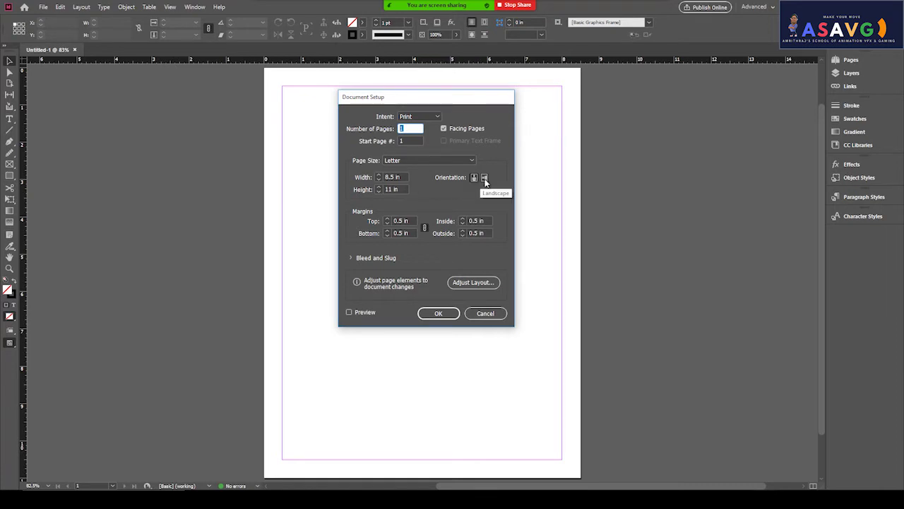
{"action": "left_click", "coordinate": [403, 220]}
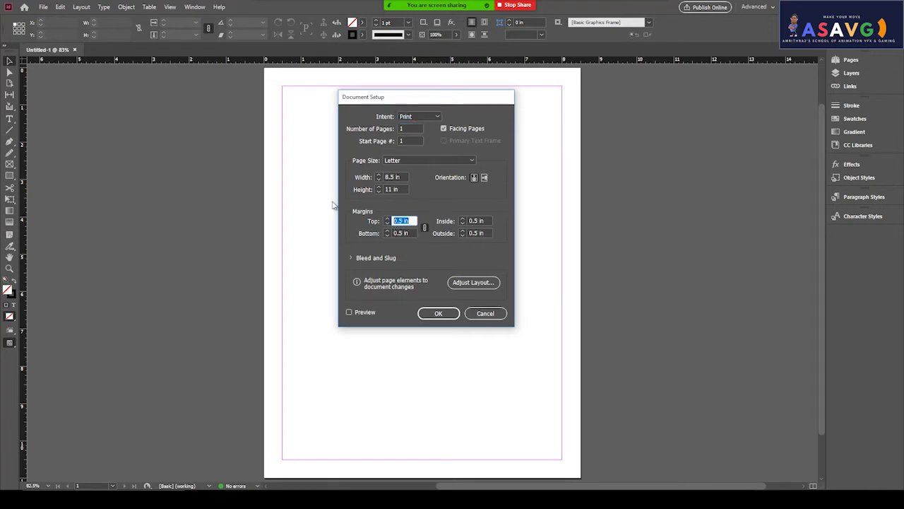
{"action": "type", "text": "1"}
{"action": "left_click", "coordinate": [480, 233]}
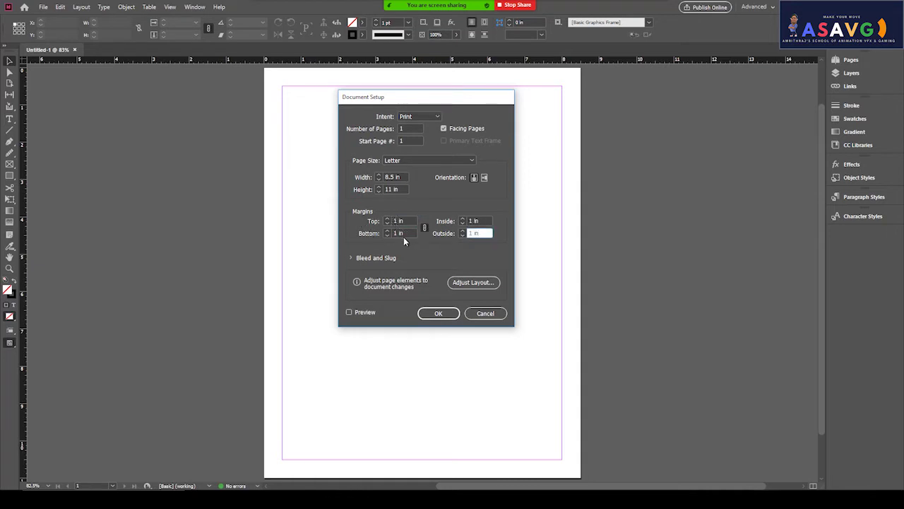
{"action": "left_click", "coordinate": [438, 313]}
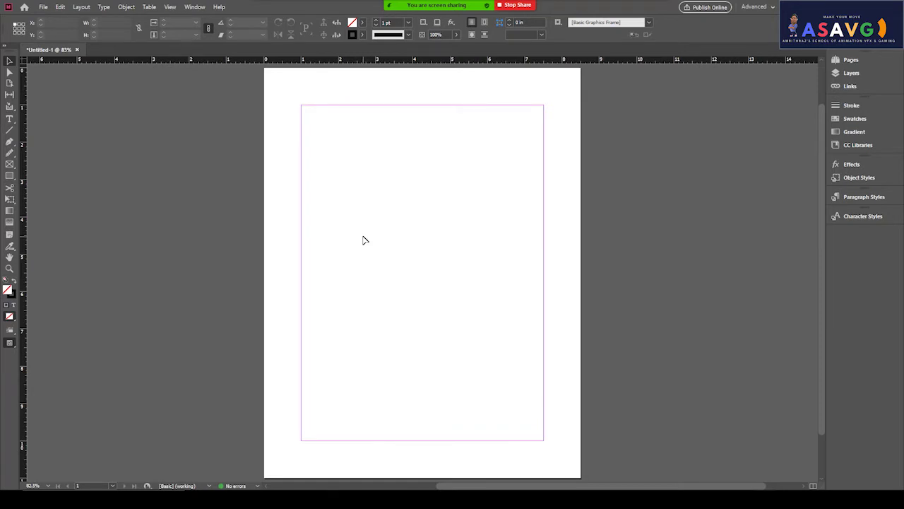
- Set the document's number of pages to 4 in the document setup and look through the page spreads
{"action": "left_click", "coordinate": [43, 7]}
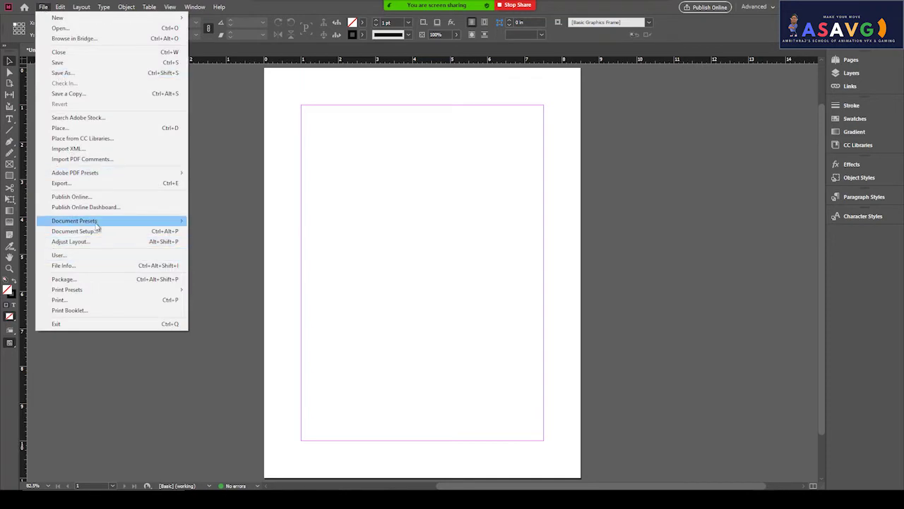
{"action": "left_click", "coordinate": [84, 232]}
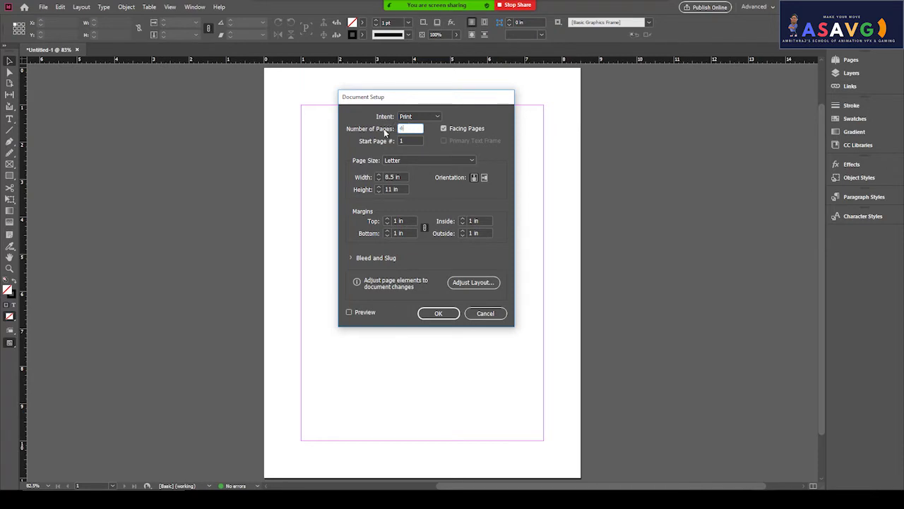
{"action": "key", "text": "Return"}
{"action": "scroll", "coordinate": [487, 215], "scroll_direction": "down", "scroll_amount": 10}
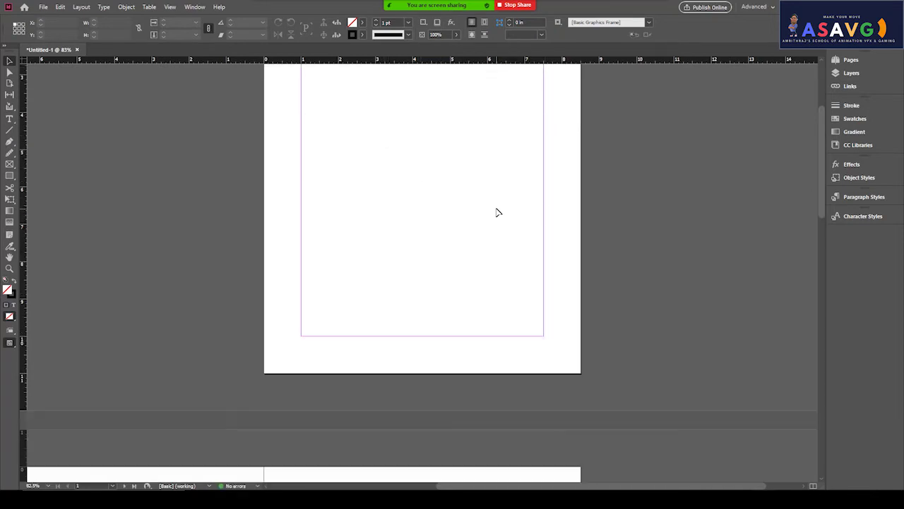
{"action": "scroll", "coordinate": [498, 212], "scroll_direction": "down", "scroll_amount": 10}
{"action": "scroll", "coordinate": [496, 220], "scroll_direction": "up", "scroll_amount": 7}
{"action": "left_click_drag", "start_coordinate": [820, 313], "coordinate": [834, 282]}
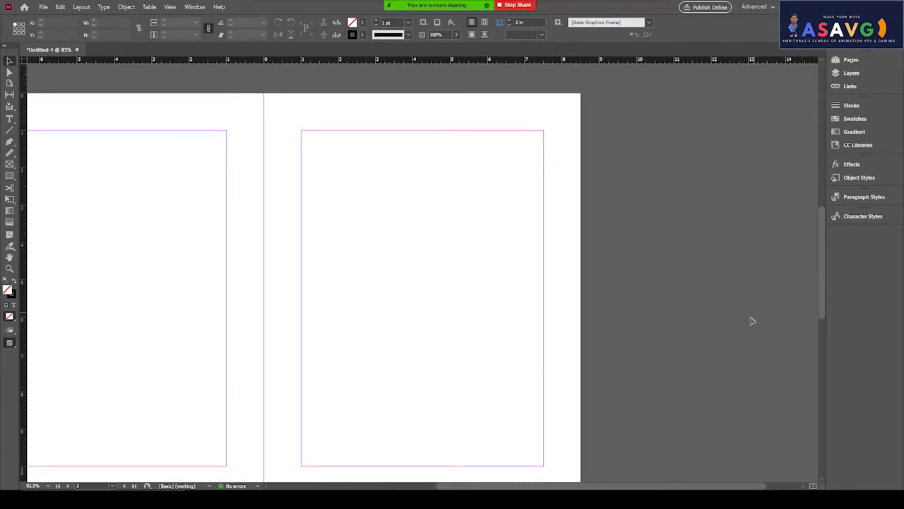
{"action": "left_click_drag", "start_coordinate": [823, 312], "coordinate": [853, 174]}
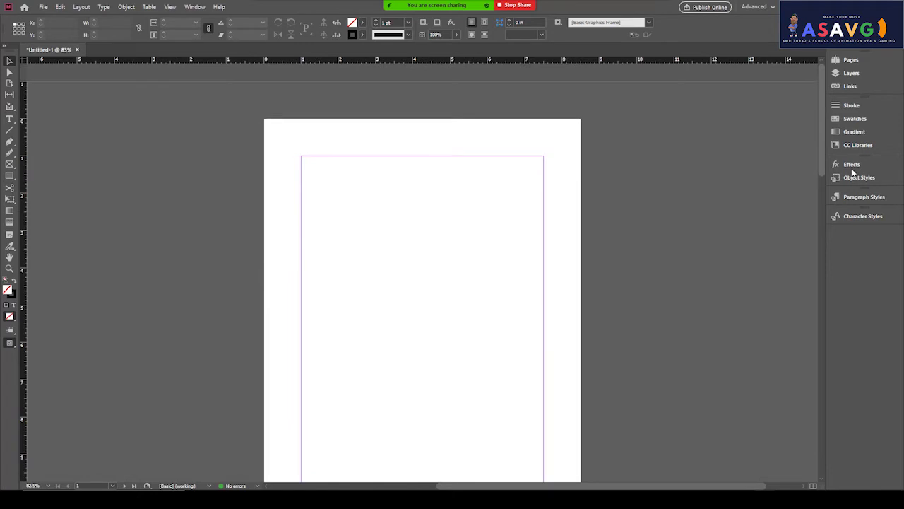
- Set the document's number of pages to 1 in the document setup and check the pages in the layout
{"action": "left_click", "coordinate": [42, 7]}
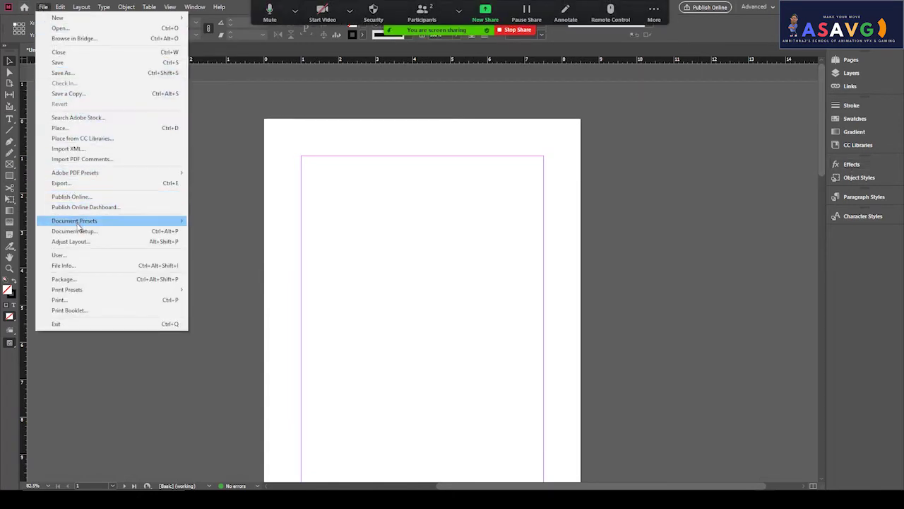
{"action": "mouse_move", "coordinate": [79, 222]}
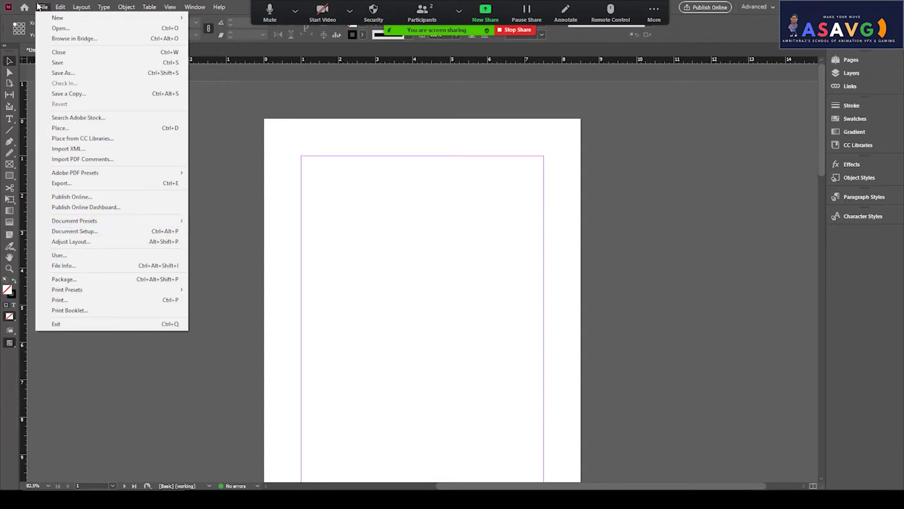
{"action": "left_click", "coordinate": [89, 231]}
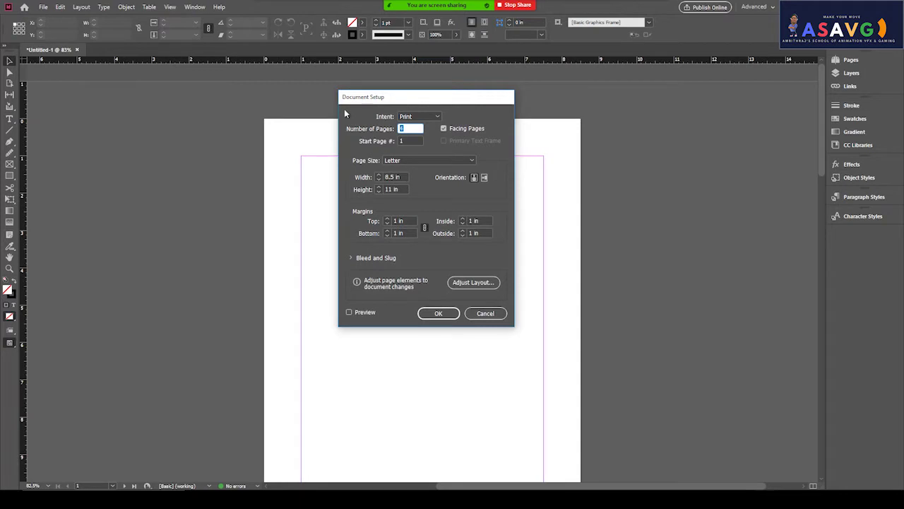
{"action": "type", "text": "2"}
{"action": "key", "text": "Return"}
{"action": "scroll", "coordinate": [424, 222], "scroll_direction": "down", "scroll_amount": 1}
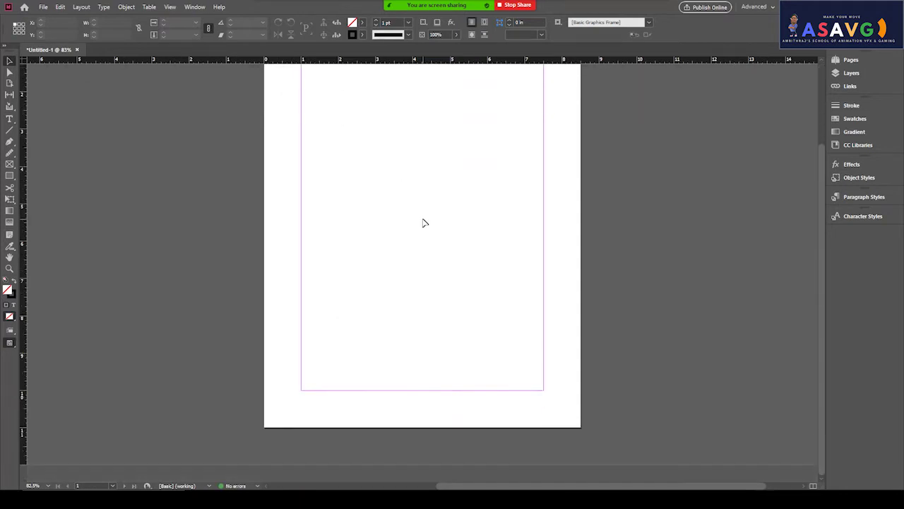
{"action": "scroll", "coordinate": [424, 228], "scroll_direction": "up", "scroll_amount": 2}
{"action": "scroll", "coordinate": [422, 240], "scroll_direction": "down", "scroll_amount": 2}
{"action": "scroll", "coordinate": [425, 241], "scroll_direction": "up", "scroll_amount": 3}
{"action": "scroll", "coordinate": [424, 241], "scroll_direction": "down", "scroll_amount": 3}
{"action": "scroll", "coordinate": [425, 243], "scroll_direction": "up", "scroll_amount": 3}
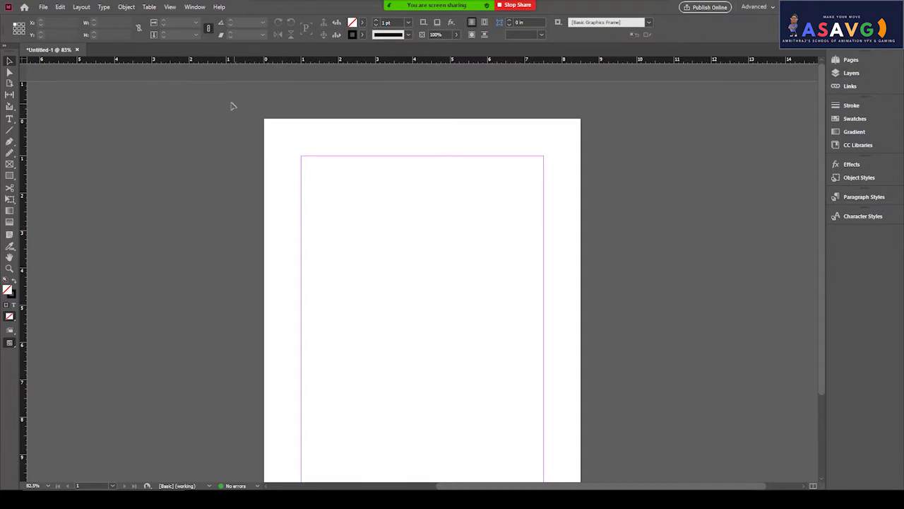
- Switch to the Book workspace and look at its Layers, Pages and Stroke panels
{"action": "left_click", "coordinate": [193, 8]}
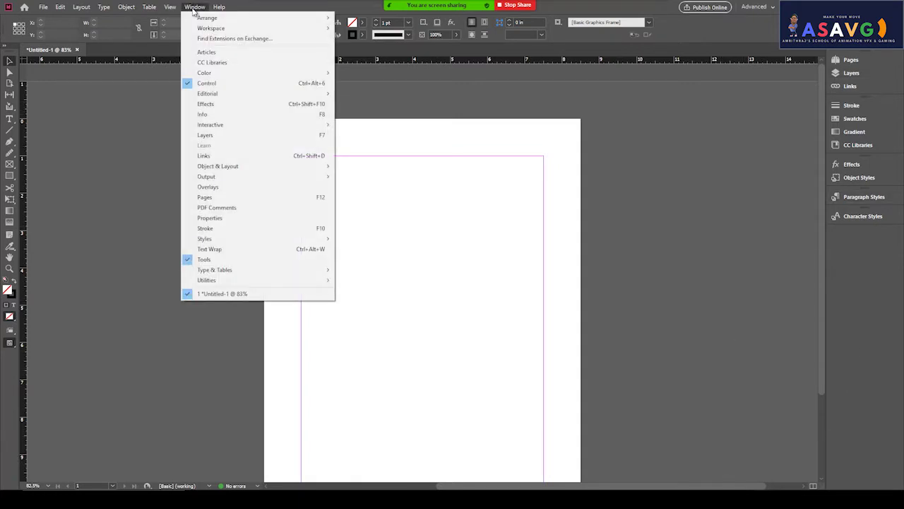
{"action": "mouse_move", "coordinate": [204, 29]}
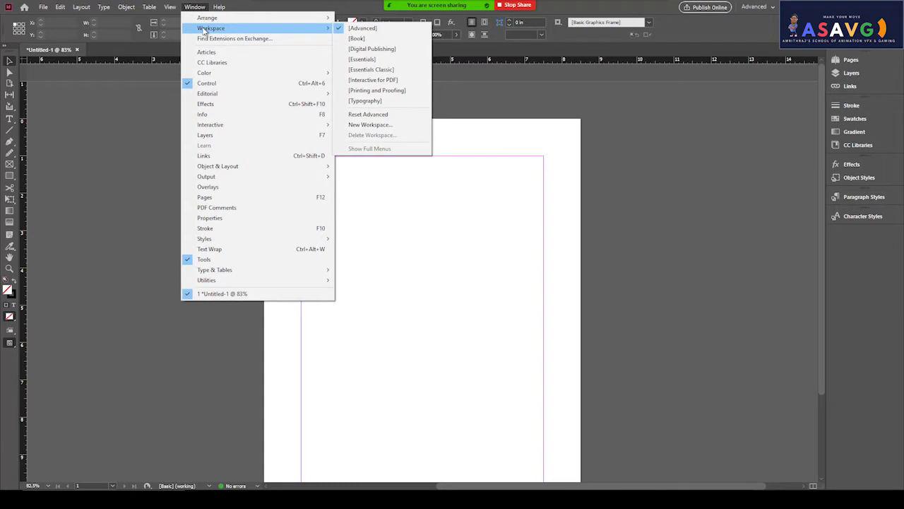
{"action": "left_click", "coordinate": [357, 39]}
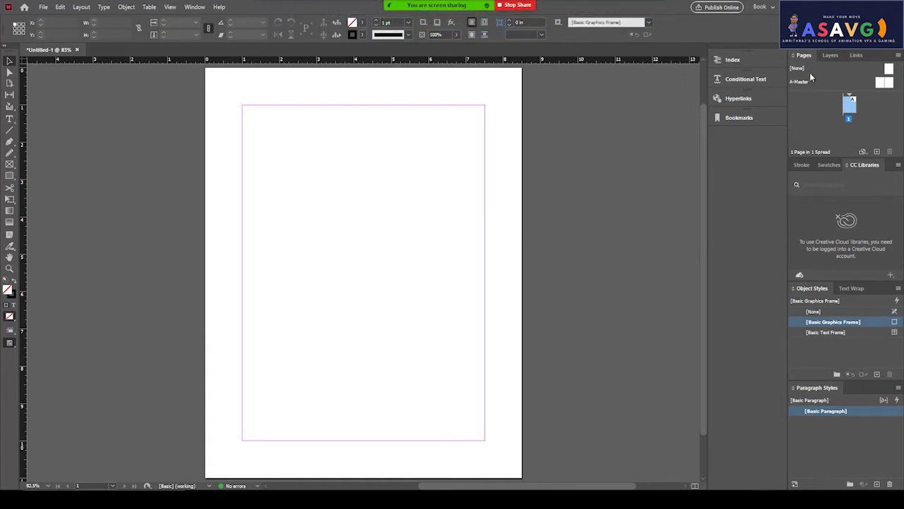
{"action": "left_click", "coordinate": [831, 57]}
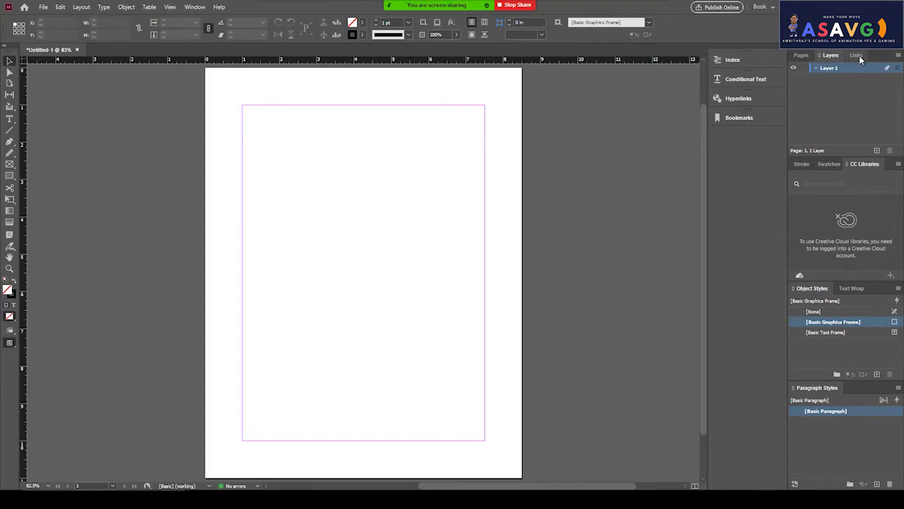
{"action": "left_click", "coordinate": [804, 56]}
{"action": "left_click", "coordinate": [802, 179]}
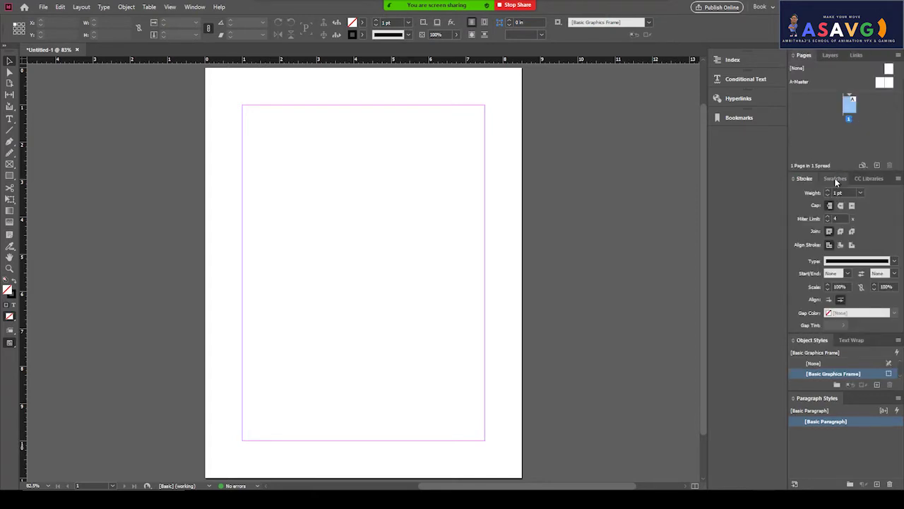
{"action": "left_click", "coordinate": [828, 56]}
- Return to the Advanced workspace and briefly open and close its Pages, Layers and Links panels
{"action": "left_click", "coordinate": [194, 6]}
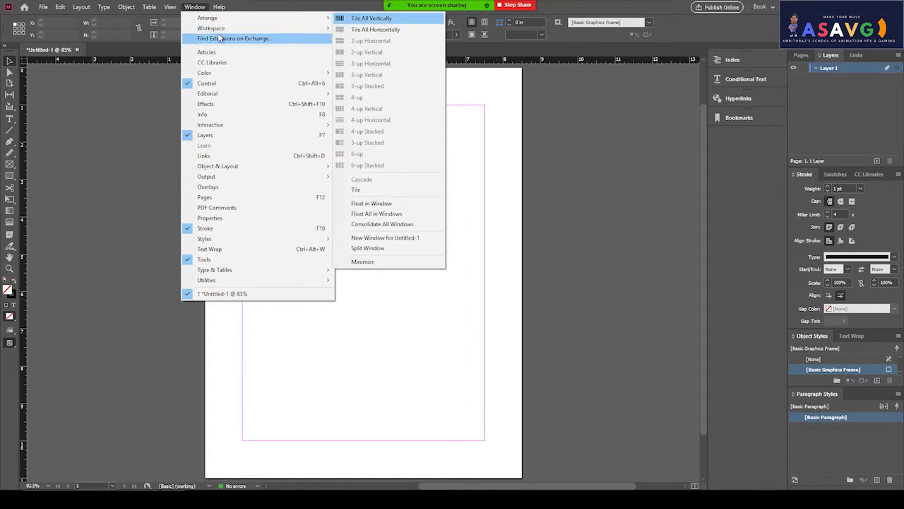
{"action": "left_click", "coordinate": [364, 28]}
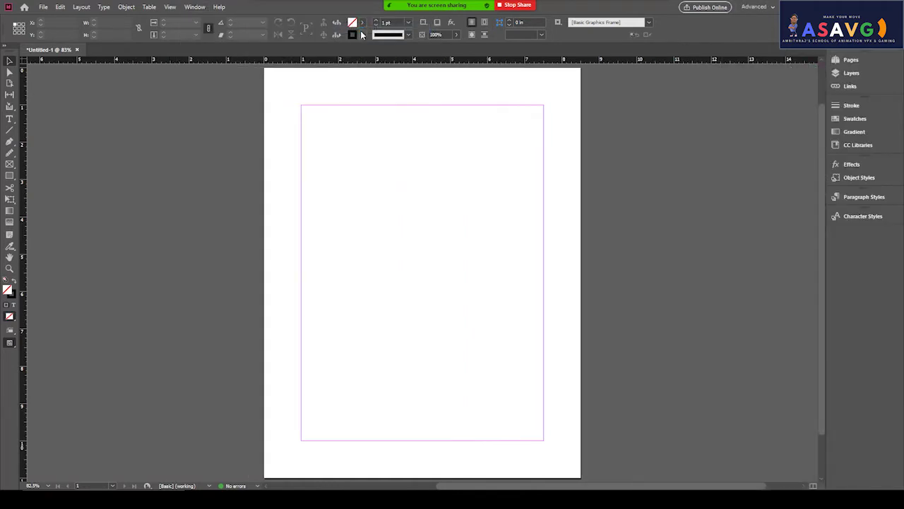
{"action": "left_click", "coordinate": [850, 62]}
{"action": "left_click", "coordinate": [851, 62]}
{"action": "left_click", "coordinate": [850, 75]}
{"action": "left_click", "coordinate": [851, 80]}
{"action": "left_click", "coordinate": [851, 88]}
{"action": "left_click", "coordinate": [851, 87]}
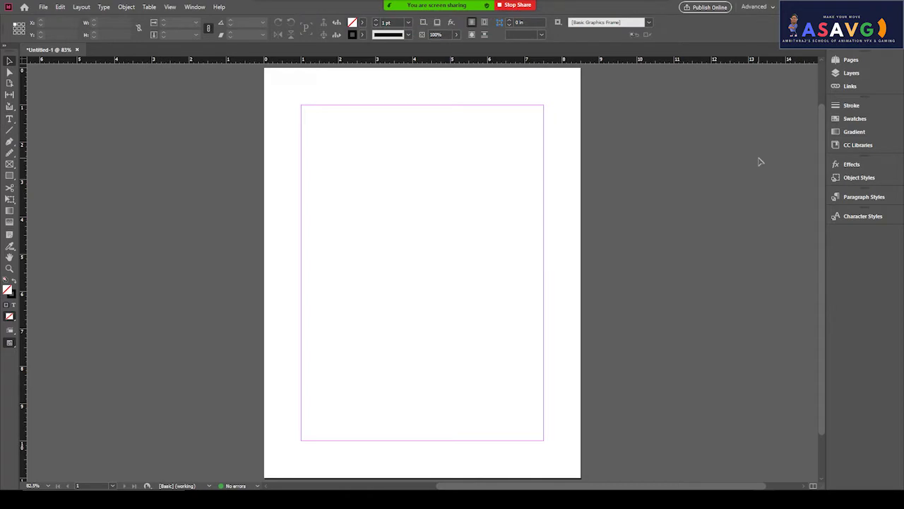
- Try the Digital Publishing workspace, followed by the Essentials workspace, to compare their panel layouts
{"action": "left_click", "coordinate": [195, 7]}
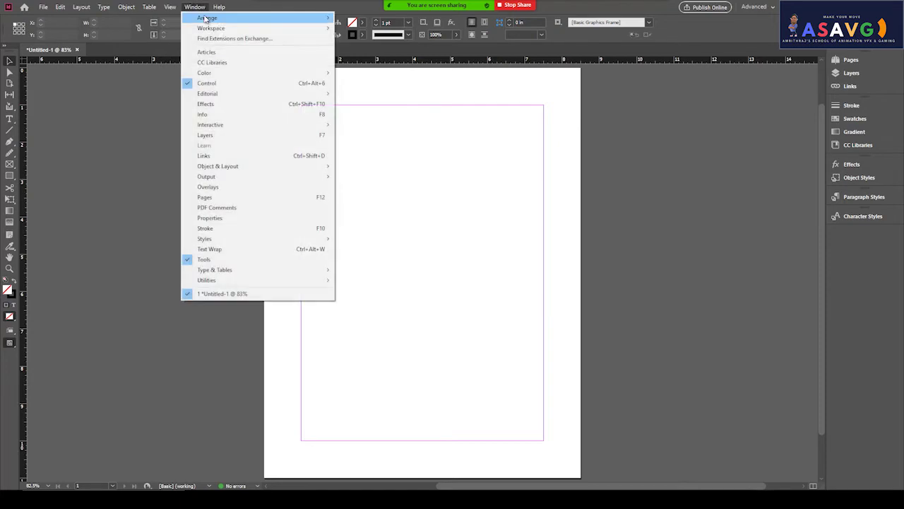
{"action": "mouse_move", "coordinate": [207, 19]}
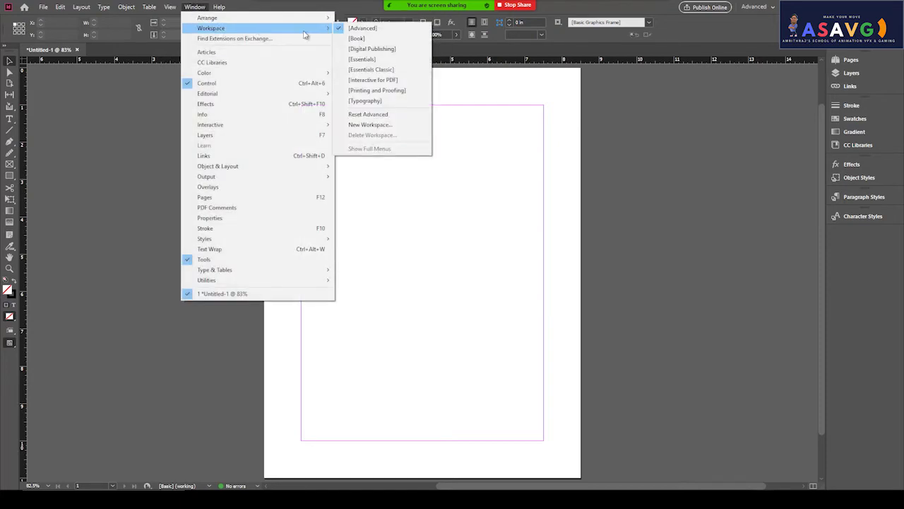
{"action": "left_click", "coordinate": [370, 51]}
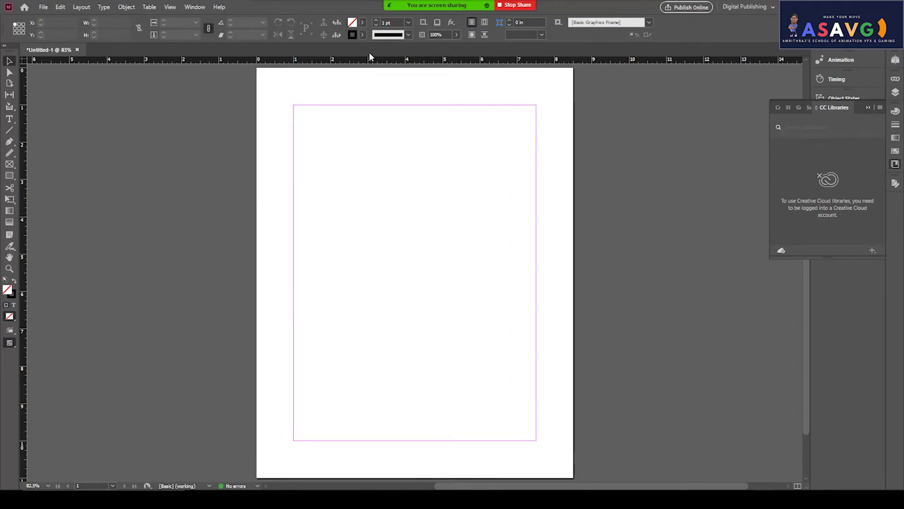
{"action": "left_click", "coordinate": [194, 6]}
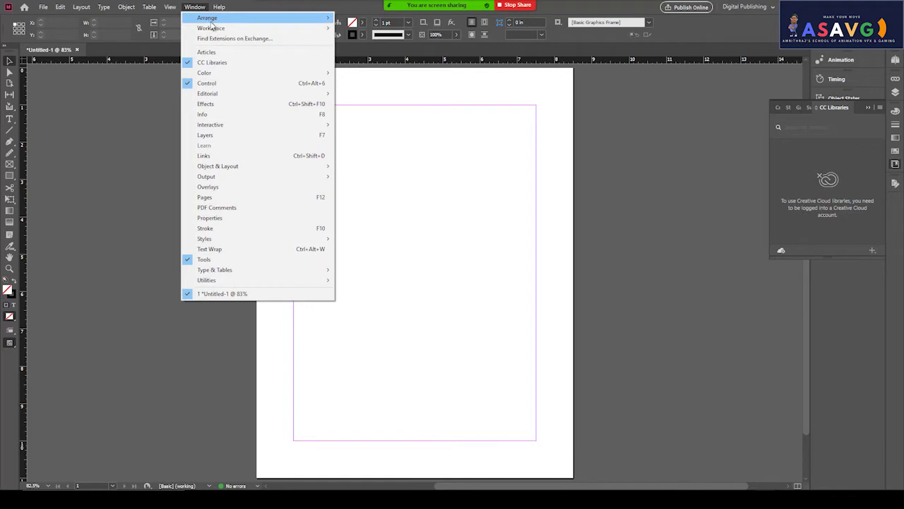
{"action": "mouse_move", "coordinate": [214, 29]}
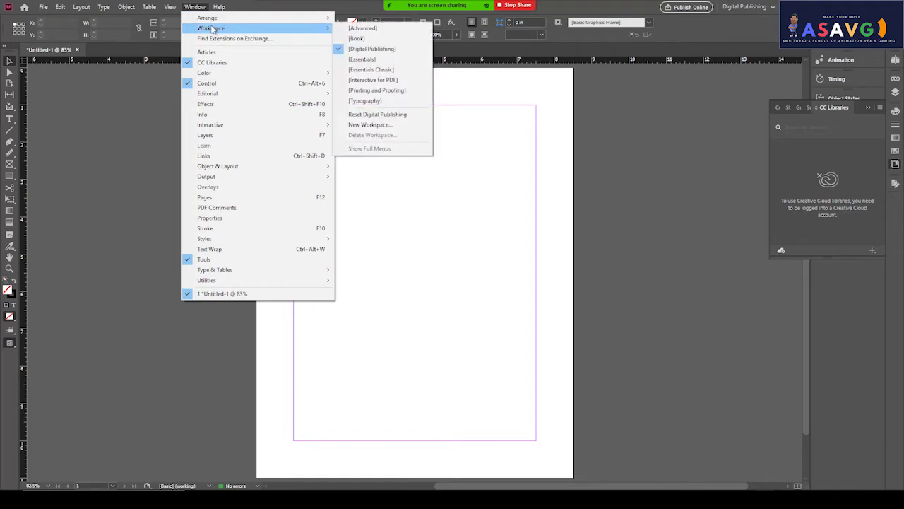
{"action": "left_click", "coordinate": [375, 61]}
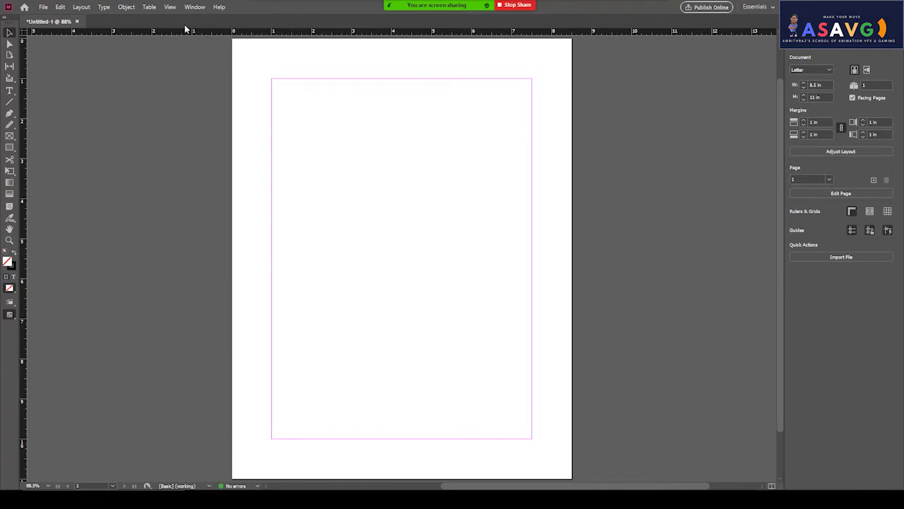
- Try the Essentials Classic workspace, followed by the Printing and Proofing workspace
{"action": "left_click", "coordinate": [198, 7]}
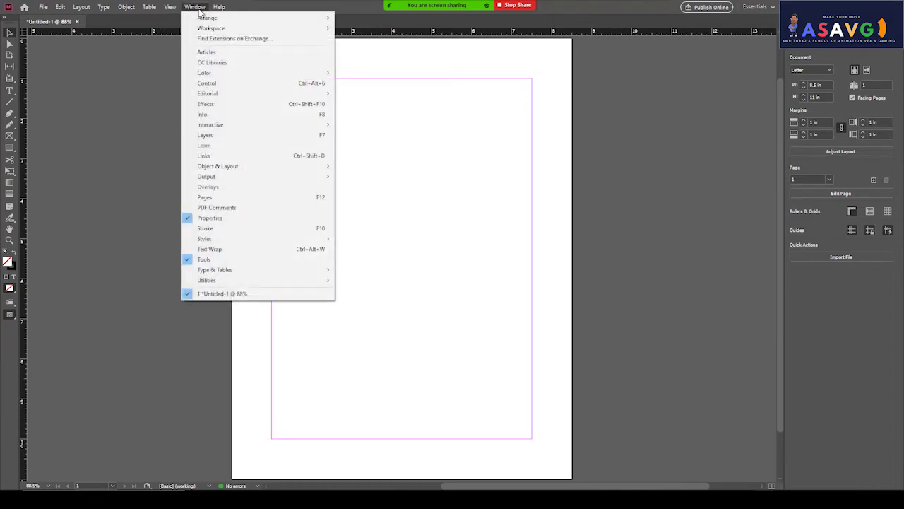
{"action": "mouse_move", "coordinate": [209, 22]}
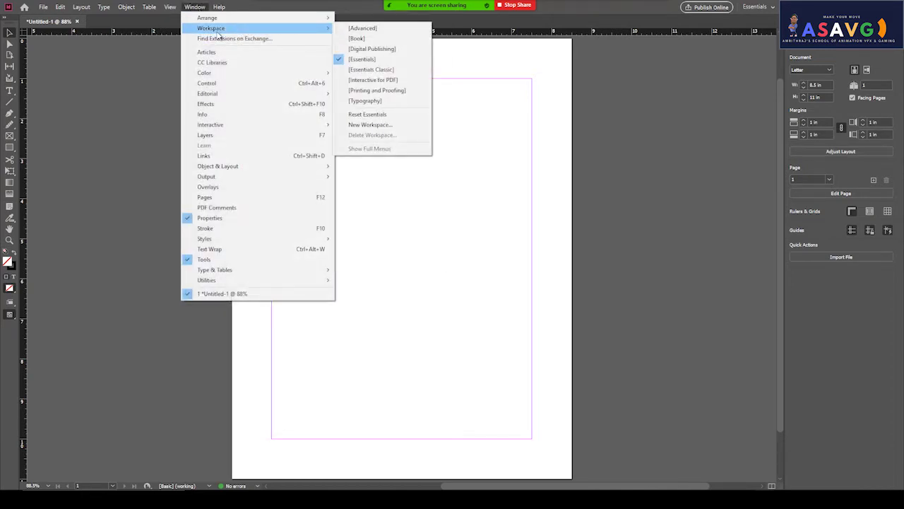
{"action": "left_click", "coordinate": [369, 70]}
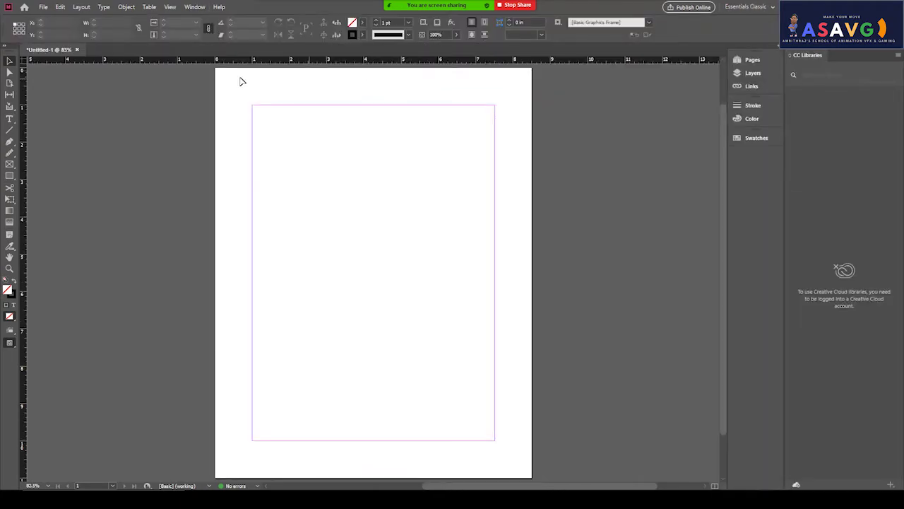
{"action": "left_click", "coordinate": [192, 8]}
{"action": "mouse_move", "coordinate": [219, 28]}
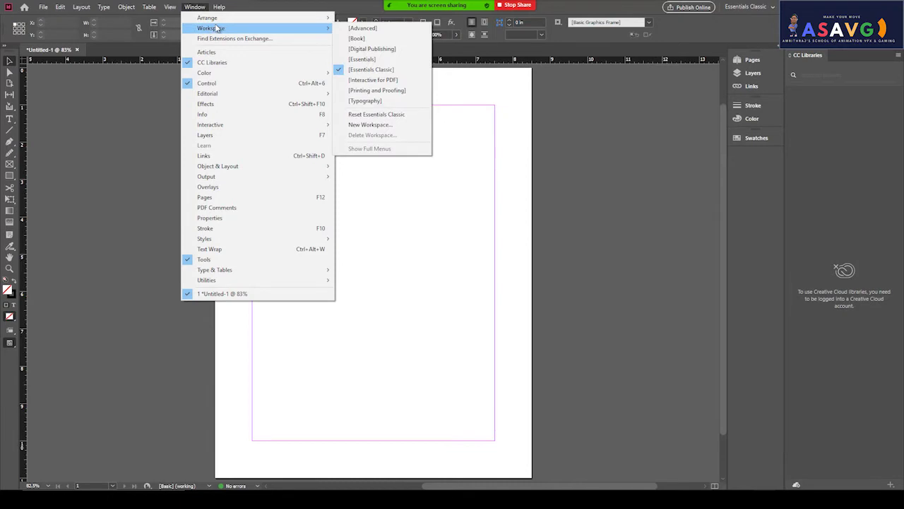
{"action": "left_click", "coordinate": [400, 91]}
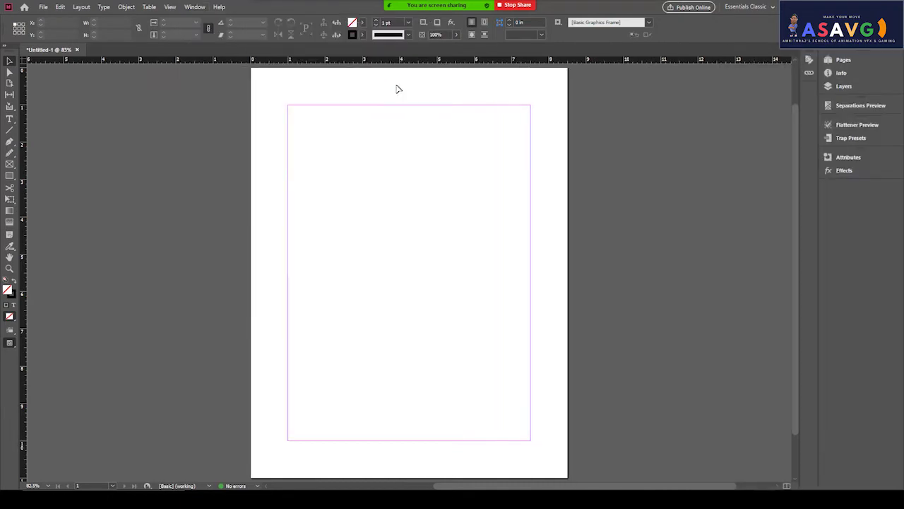
- Try the Typography workspace and switch back to the Advanced workspace
{"action": "left_click", "coordinate": [195, 7]}
{"action": "mouse_move", "coordinate": [211, 21]}
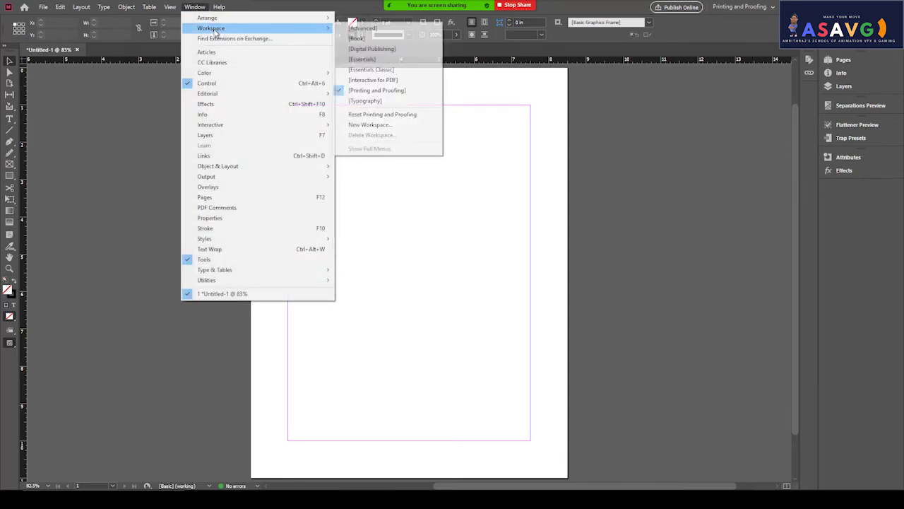
{"action": "left_click", "coordinate": [364, 101]}
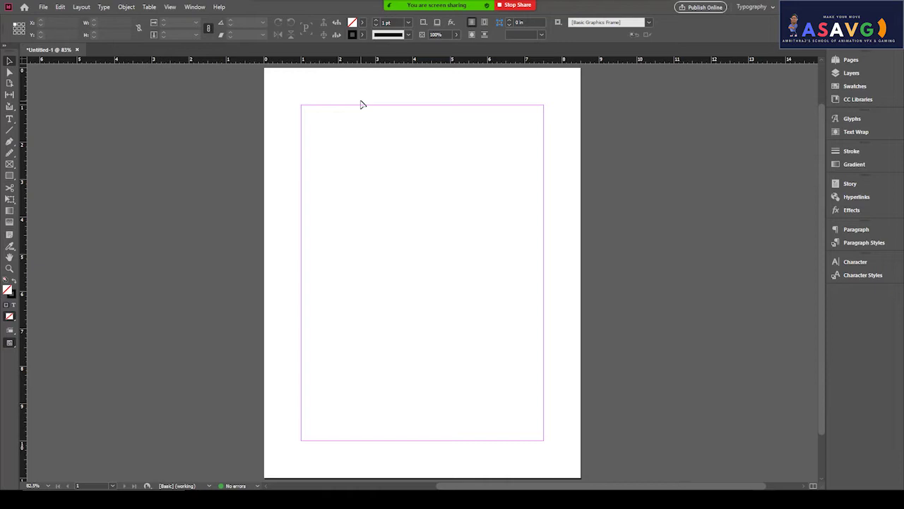
{"action": "left_click", "coordinate": [194, 7]}
{"action": "mouse_move", "coordinate": [197, 19]}
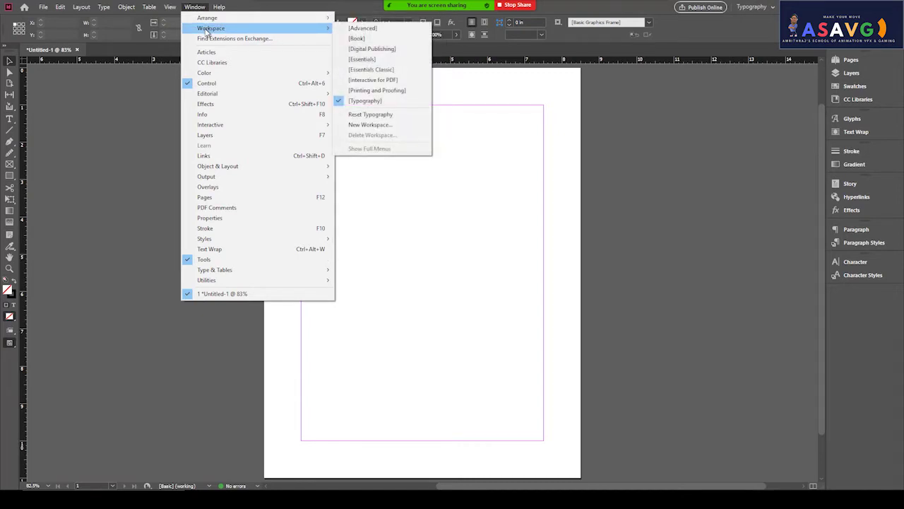
{"action": "left_click", "coordinate": [364, 28]}
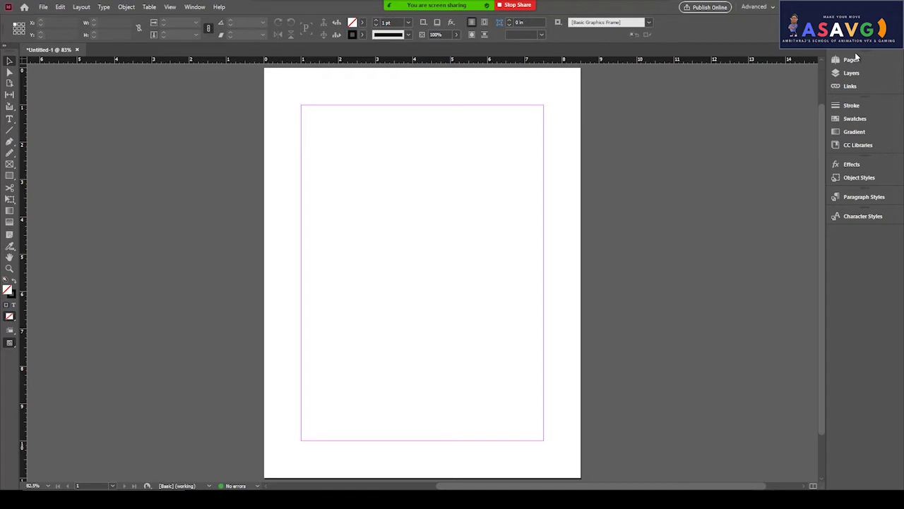
{"action": "left_click", "coordinate": [44, 7]}
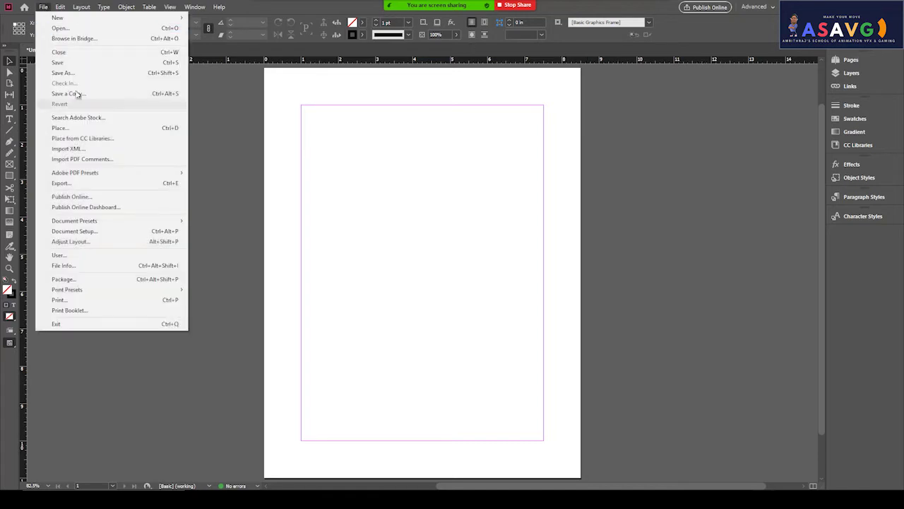
{"action": "left_click", "coordinate": [105, 232]}
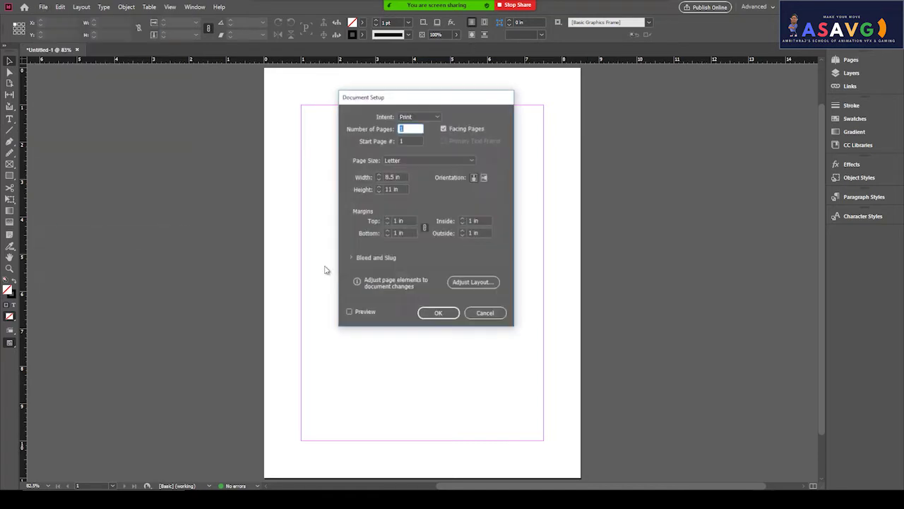
{"action": "left_click", "coordinate": [493, 315]}
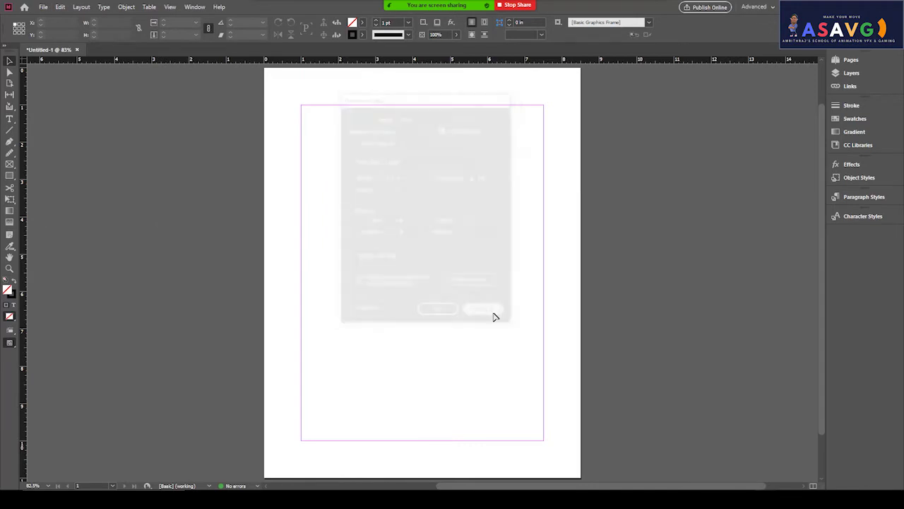
- Add one new page to the document with the Add Page command and check it in the layout
{"action": "left_click", "coordinate": [85, 8]}
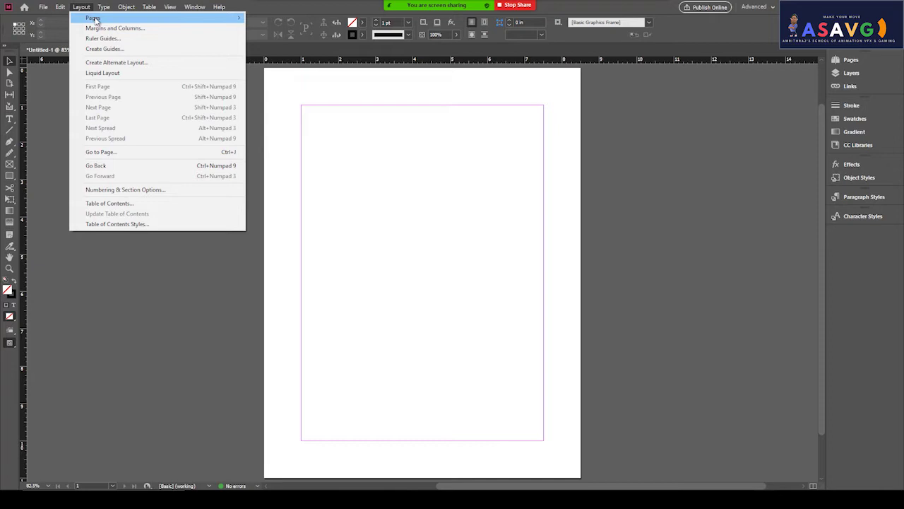
{"action": "mouse_move", "coordinate": [96, 20]}
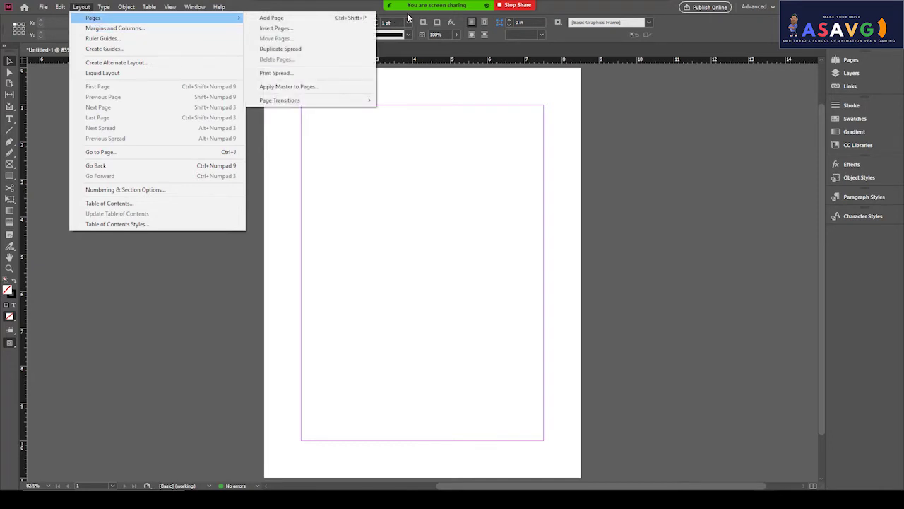
{"action": "left_click", "coordinate": [276, 19]}
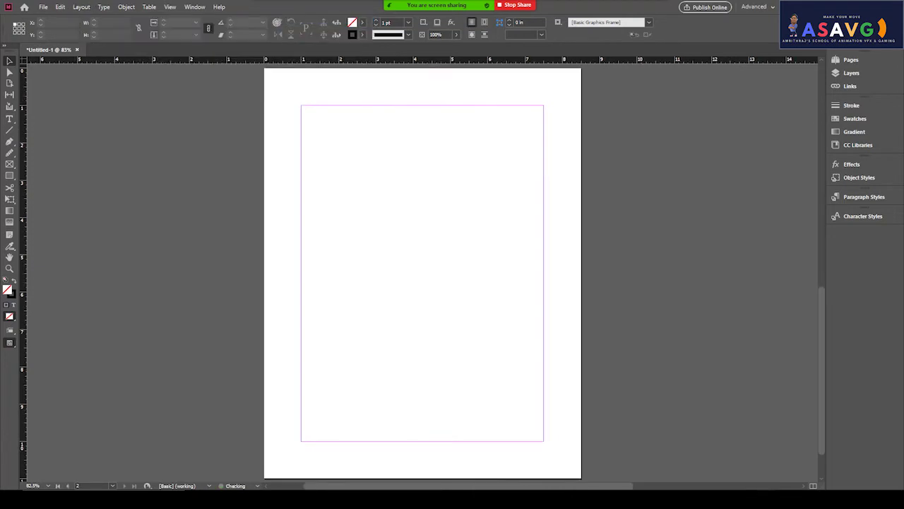
{"action": "scroll", "coordinate": [596, 321], "scroll_direction": "up", "scroll_amount": 10}
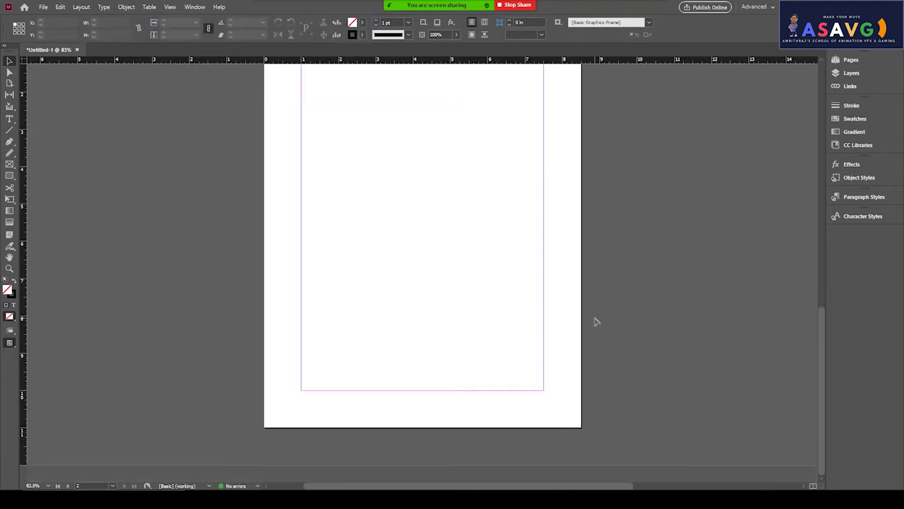
- Examine how pages 1 and 2 are placed in the document layout
{"action": "scroll", "coordinate": [596, 322], "scroll_direction": "down", "scroll_amount": 3}
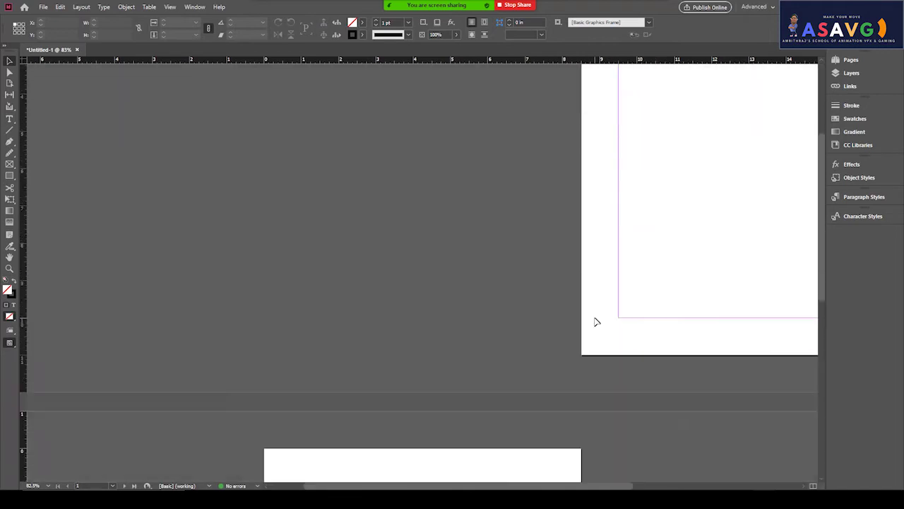
{"action": "scroll", "coordinate": [455, 436], "scroll_direction": "down", "scroll_amount": 3}
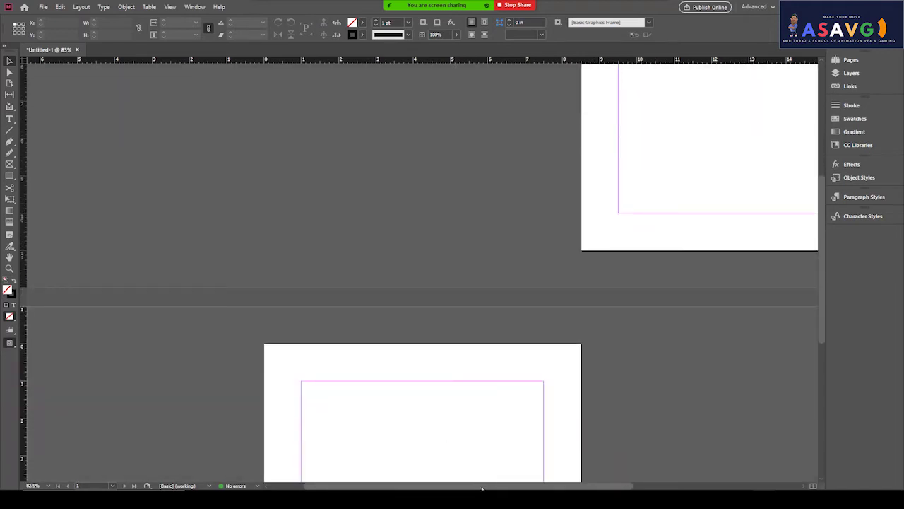
{"action": "scroll", "coordinate": [642, 473], "scroll_direction": "right", "scroll_amount": 5}
{"action": "scroll", "coordinate": [578, 467], "scroll_direction": "left", "scroll_amount": 2}
{"action": "scroll", "coordinate": [641, 295], "scroll_direction": "down", "scroll_amount": 5}
{"action": "scroll", "coordinate": [643, 294], "scroll_direction": "up", "scroll_amount": 2}
{"action": "scroll", "coordinate": [642, 294], "scroll_direction": "down", "scroll_amount": 5}
{"action": "scroll", "coordinate": [642, 295], "scroll_direction": "up", "scroll_amount": 4}
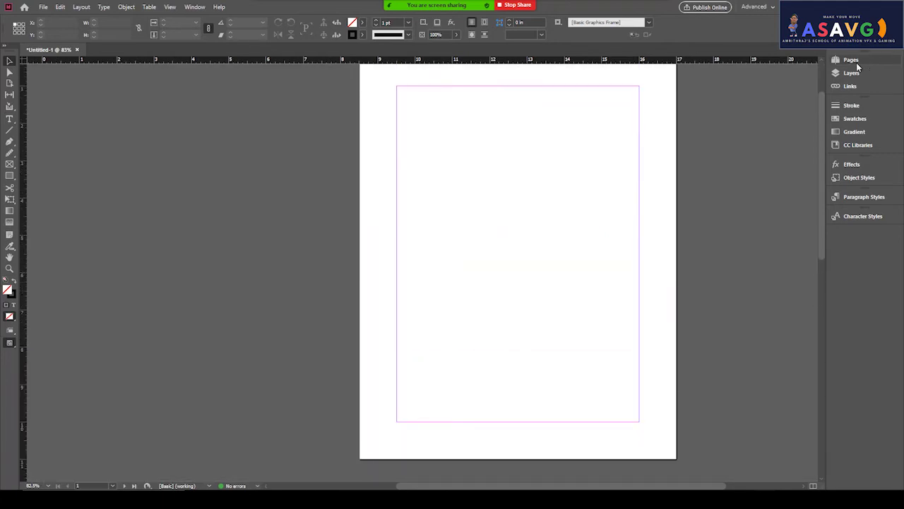
- Show the Pages panel with the document's page thumbnails
{"action": "left_click", "coordinate": [857, 63]}
{"action": "left_click", "coordinate": [856, 62]}
{"action": "left_click", "coordinate": [198, 7]}
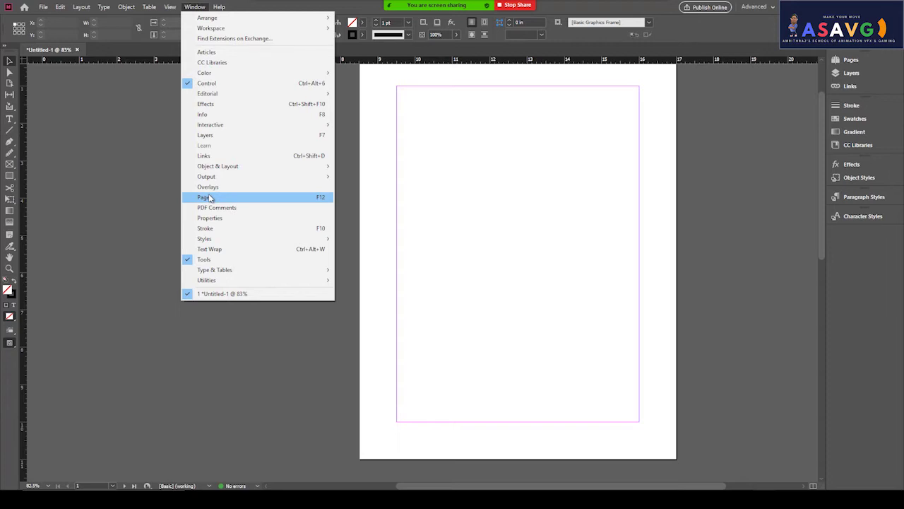
{"action": "mouse_move", "coordinate": [219, 7]}
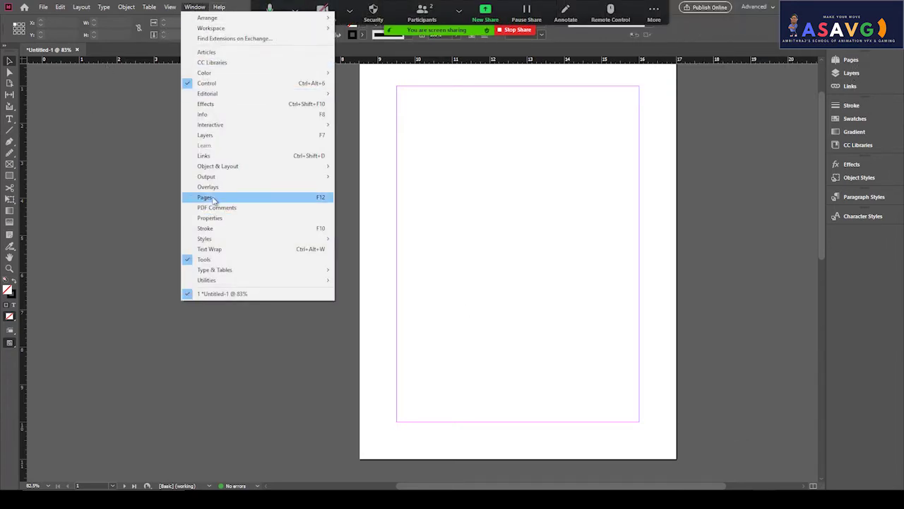
{"action": "left_click", "coordinate": [212, 198]}
{"action": "left_click", "coordinate": [850, 63]}
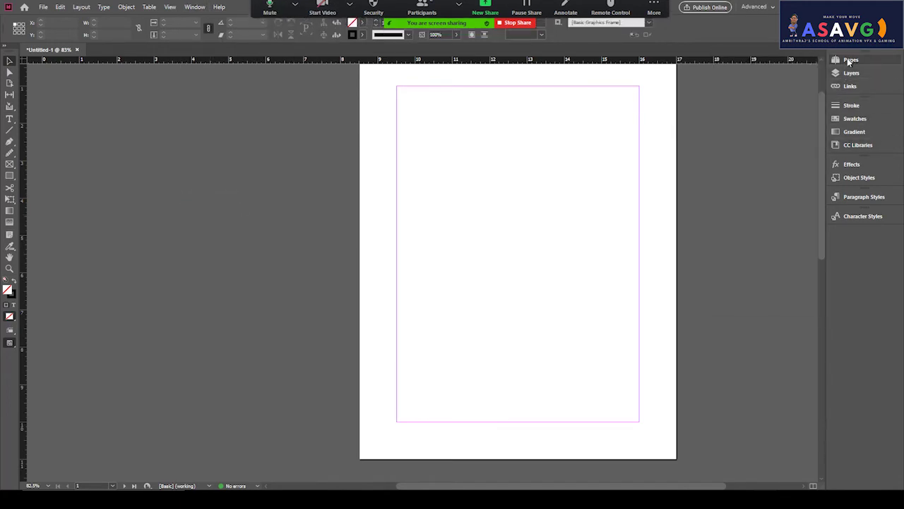
{"action": "left_click", "coordinate": [849, 62]}
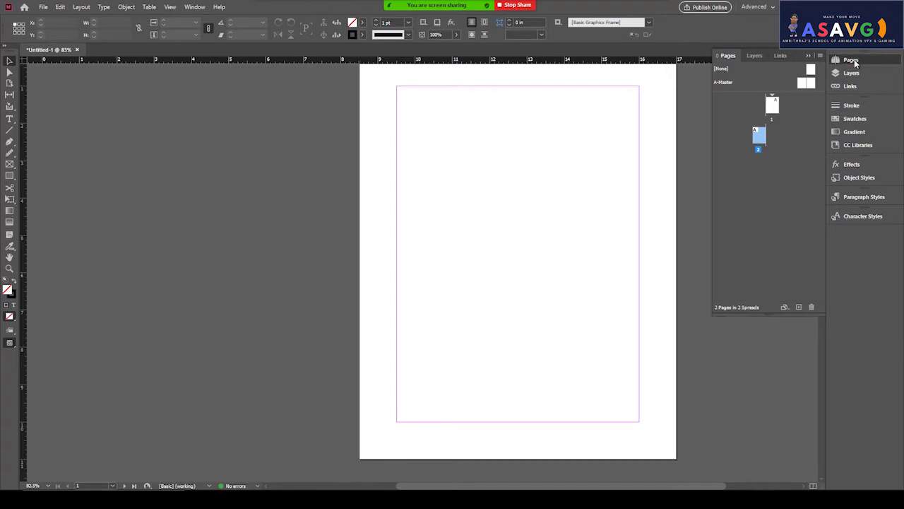
- Navigate between page 1 and page 2 using their thumbnails to compare the two pages in the layout
{"action": "left_click", "coordinate": [775, 105]}
{"action": "double_click", "coordinate": [775, 104]}
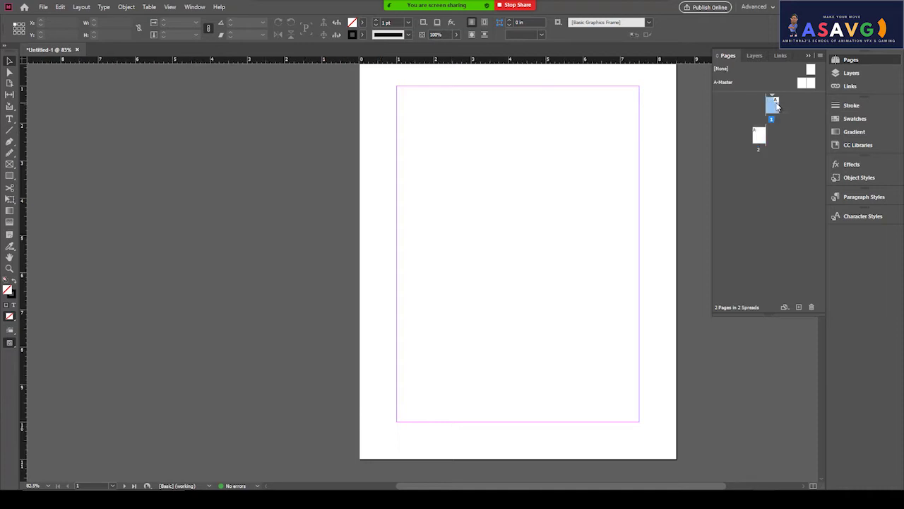
{"action": "double_click", "coordinate": [763, 139]}
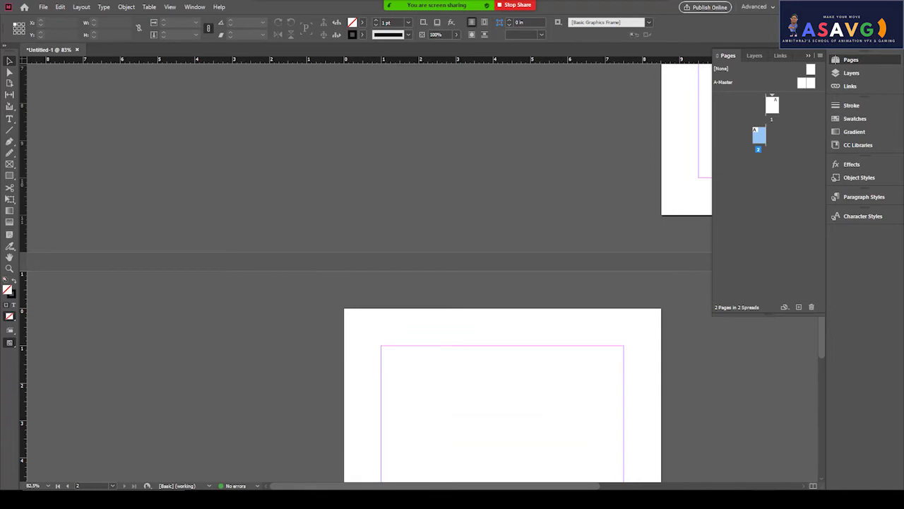
{"action": "left_click_drag", "start_coordinate": [317, 488], "coordinate": [406, 468]}
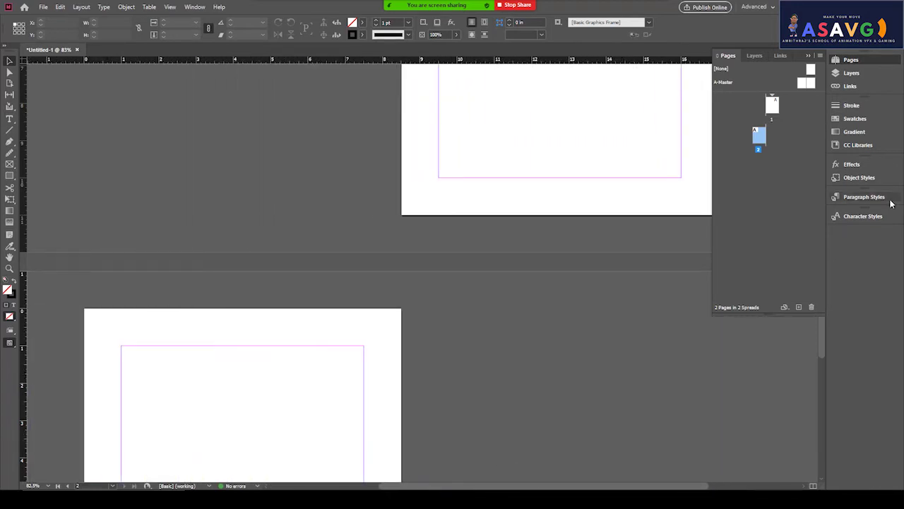
{"action": "double_click", "coordinate": [771, 106]}
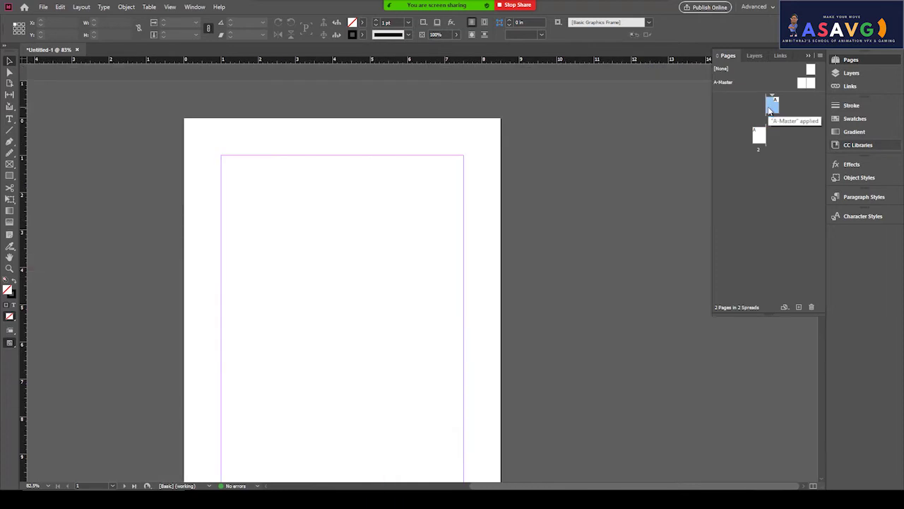
{"action": "double_click", "coordinate": [758, 135]}
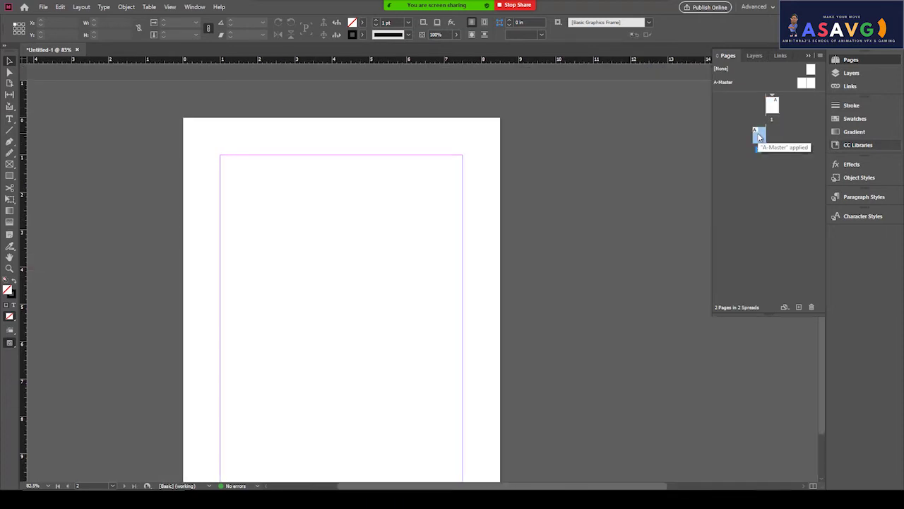
- Add pages 3 and 4 after page 2 and check the new pages in the layout
{"action": "left_click", "coordinate": [799, 307]}
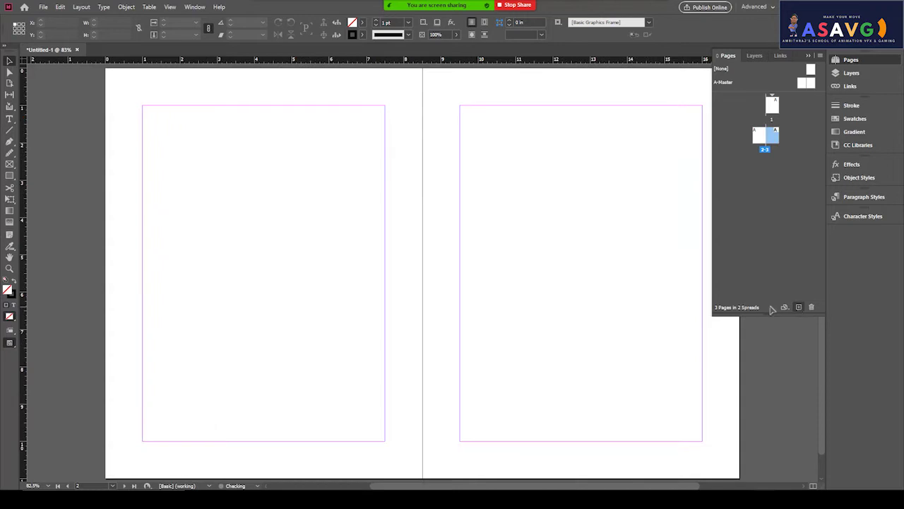
{"action": "scroll", "coordinate": [509, 299], "scroll_direction": "down", "scroll_amount": 2}
{"action": "scroll", "coordinate": [508, 298], "scroll_direction": "up", "scroll_amount": 5}
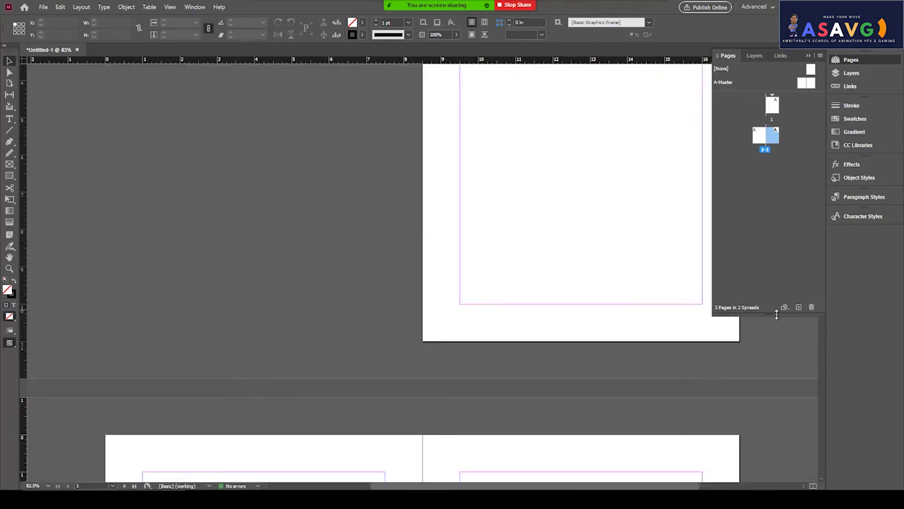
{"action": "left_click", "coordinate": [799, 308]}
{"action": "scroll", "coordinate": [515, 323], "scroll_direction": "down", "scroll_amount": 10}
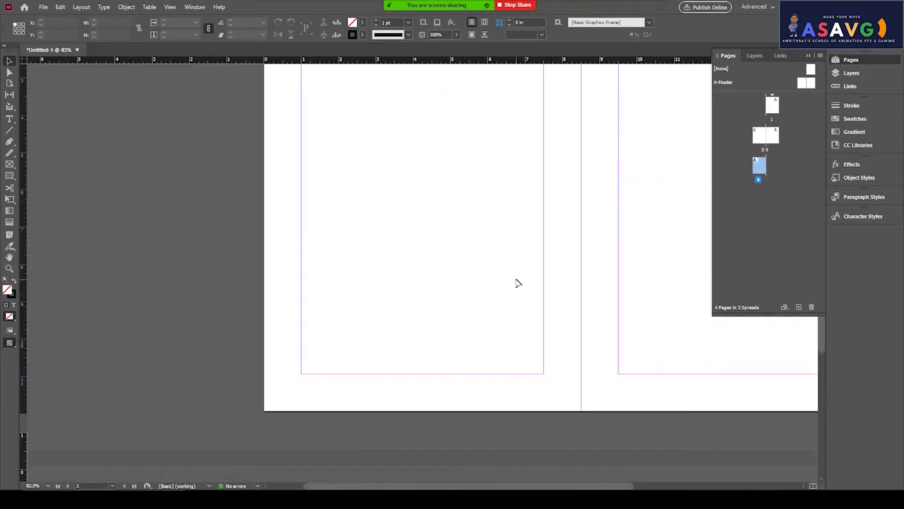
{"action": "scroll", "coordinate": [518, 285], "scroll_direction": "down", "scroll_amount": 12}
{"action": "scroll", "coordinate": [519, 291], "scroll_direction": "up", "scroll_amount": 5}
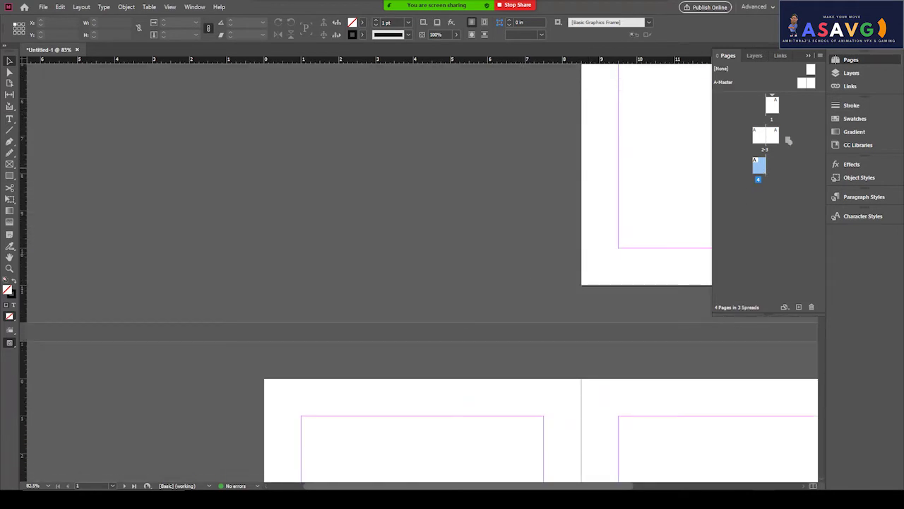
- View spread 2-3 and select its page thumbnails and the page 4 thumbnail in turn
{"action": "double_click", "coordinate": [766, 135]}
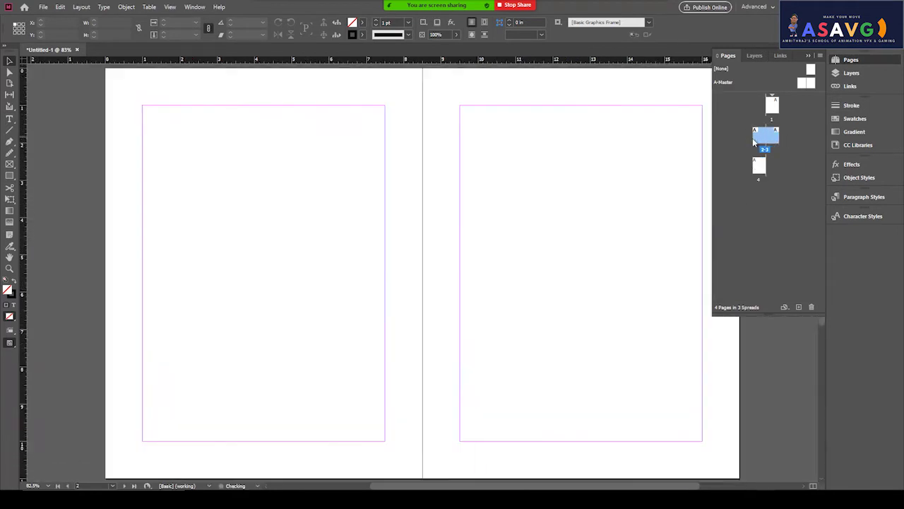
{"action": "left_click", "coordinate": [758, 169]}
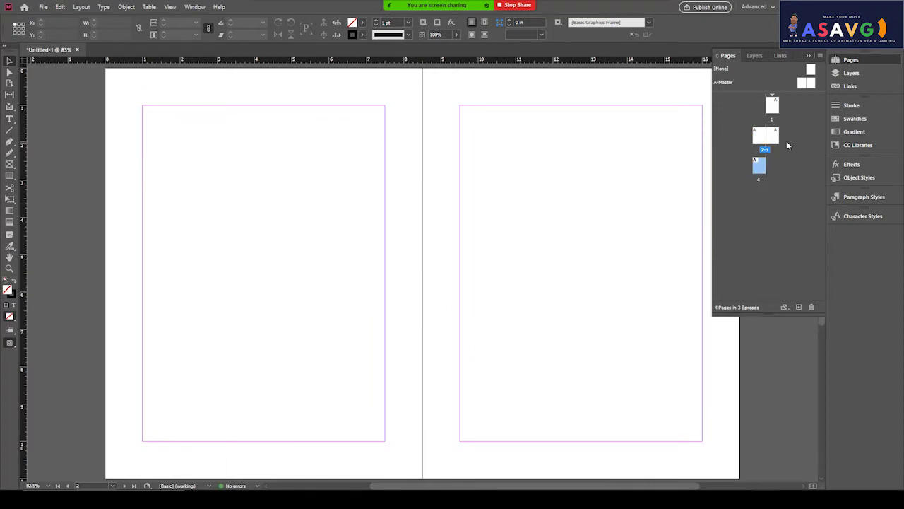
{"action": "left_click_drag", "start_coordinate": [759, 165], "coordinate": [743, 135]}
{"action": "left_click", "coordinate": [769, 130]}
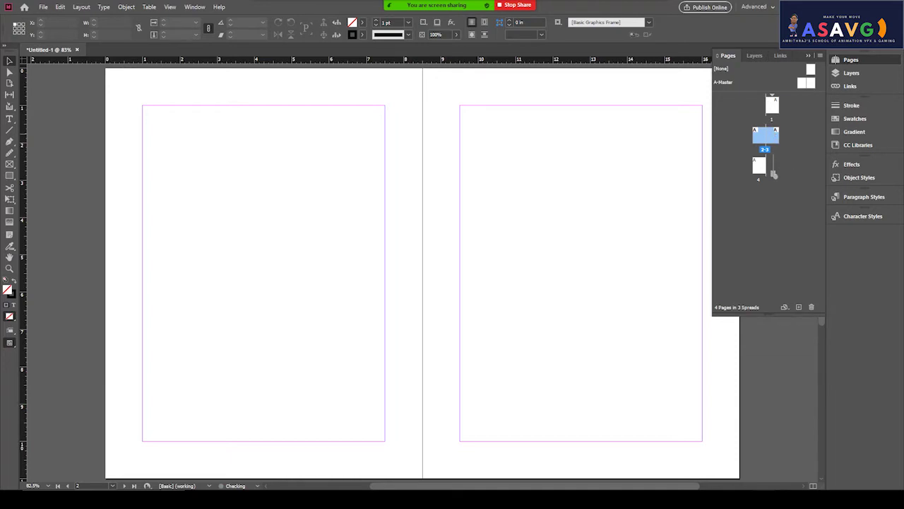
{"action": "left_click", "coordinate": [762, 169]}
{"action": "left_click", "coordinate": [756, 133]}
- Delete page 4 and page 3 from the document
{"action": "left_click", "coordinate": [756, 172]}
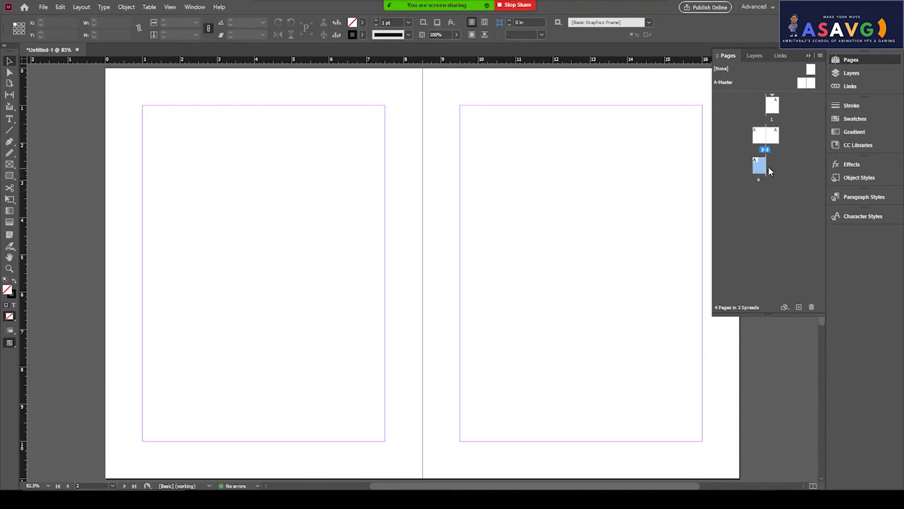
{"action": "left_click", "coordinate": [812, 308]}
{"action": "left_click", "coordinate": [776, 139]}
{"action": "left_click", "coordinate": [811, 308]}
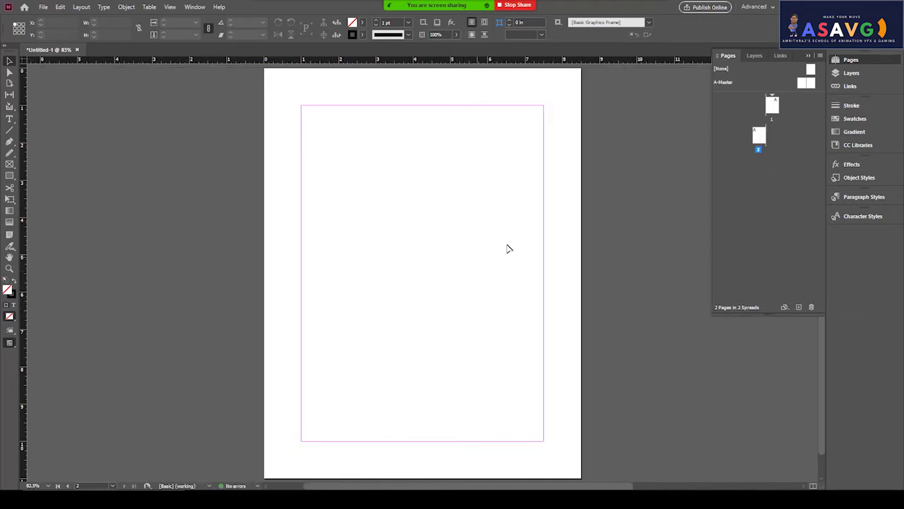
- Add two new pages after page 2 and look over spread 2-3 and page 4 in the layout
{"action": "left_click", "coordinate": [759, 136]}
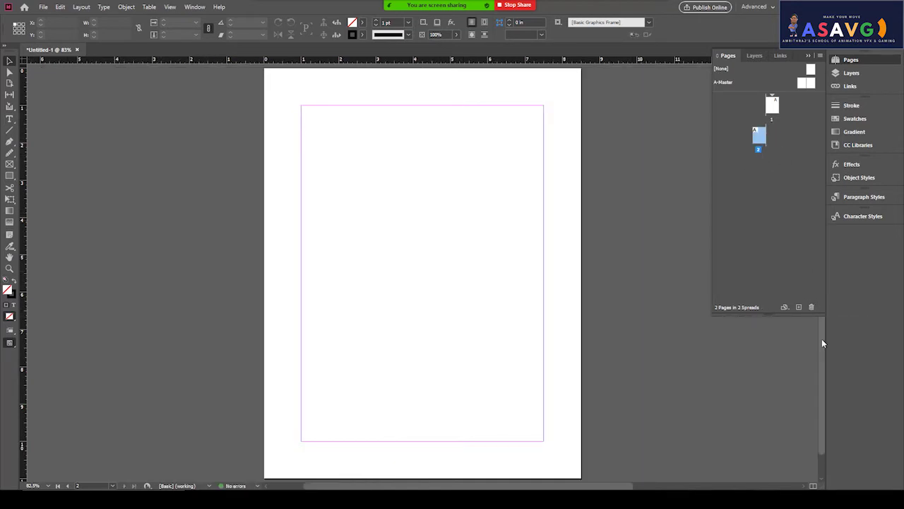
{"action": "left_click", "coordinate": [799, 308]}
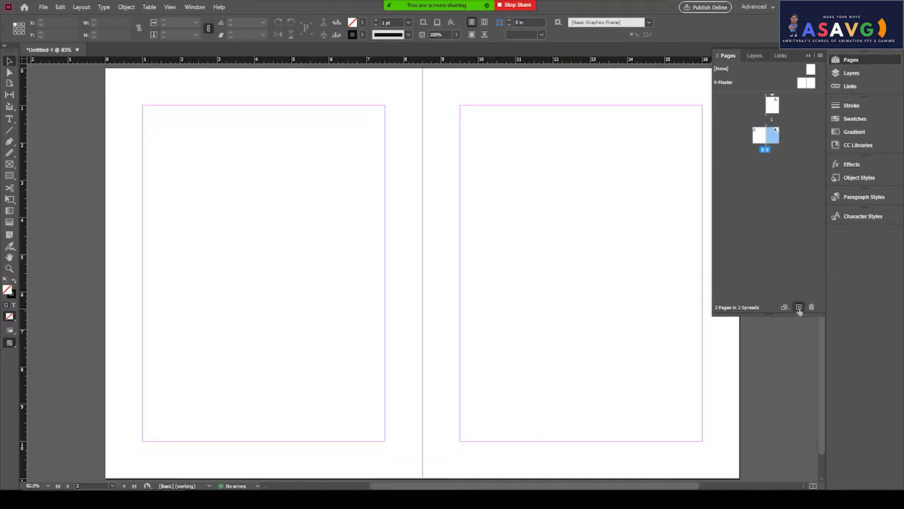
{"action": "left_click", "coordinate": [799, 308]}
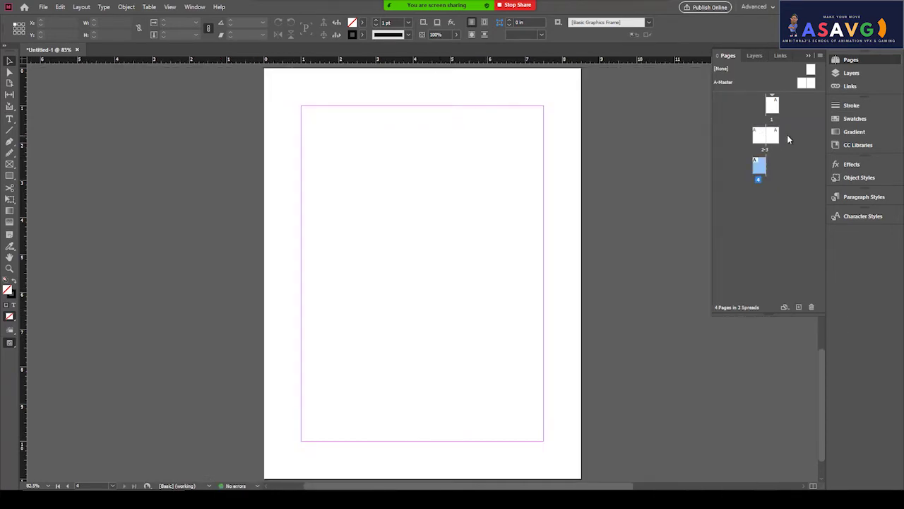
{"action": "scroll", "coordinate": [540, 275], "scroll_direction": "down", "scroll_amount": 2}
{"action": "scroll", "coordinate": [540, 293], "scroll_direction": "up", "scroll_amount": 6}
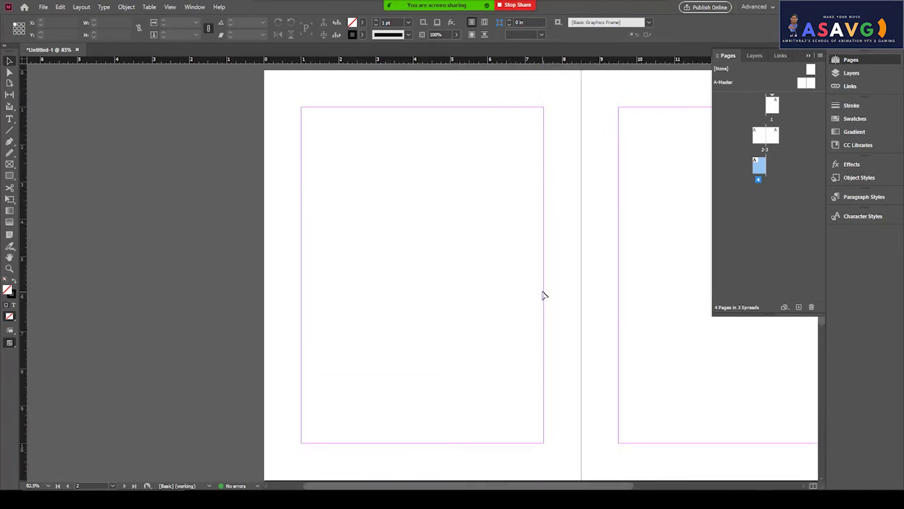
{"action": "left_click", "coordinate": [775, 137]}
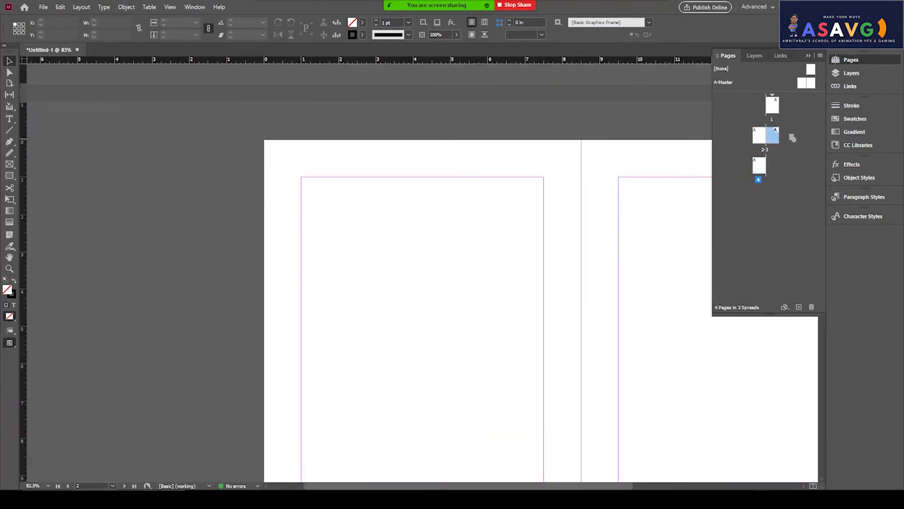
{"action": "double_click", "coordinate": [753, 163]}
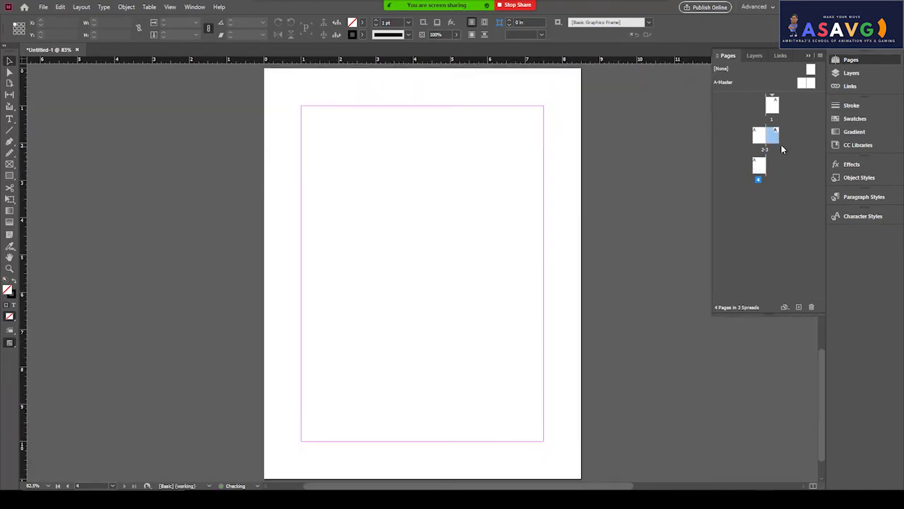
- Change the size of page 4 only to Legal and to Tabloid, comparing it with the other pages
{"action": "left_click", "coordinate": [758, 166]}
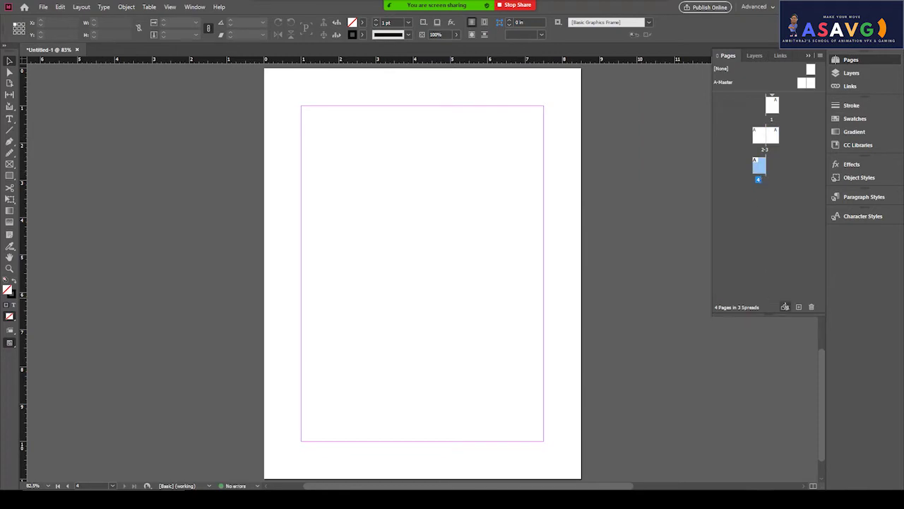
{"action": "left_click", "coordinate": [786, 308]}
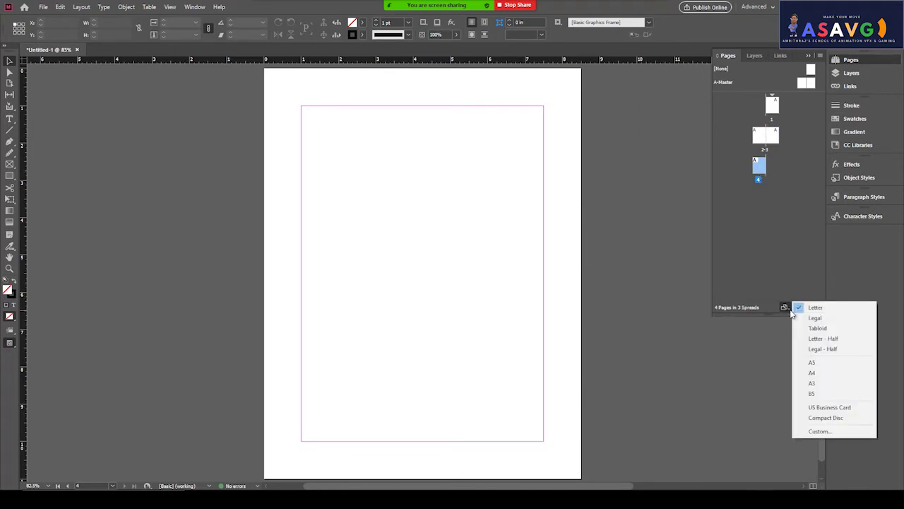
{"action": "left_click", "coordinate": [799, 318]}
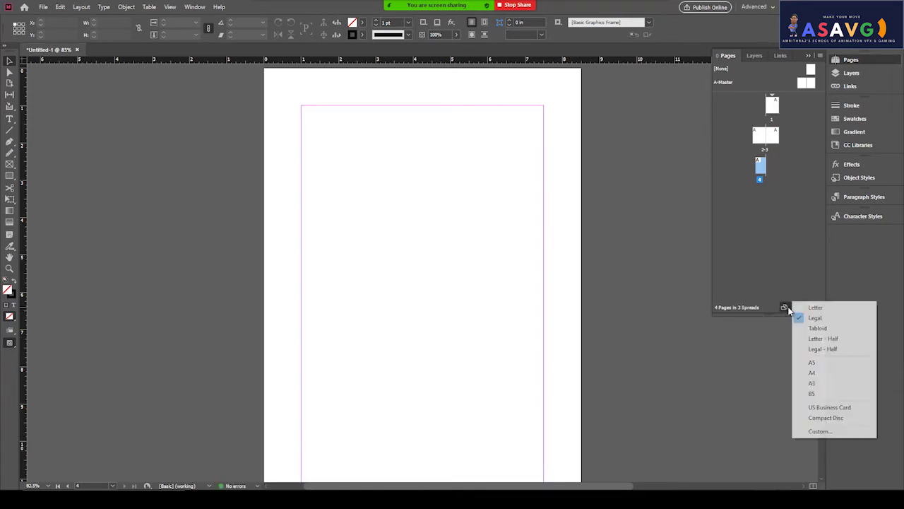
{"action": "left_click", "coordinate": [816, 328]}
{"action": "scroll", "coordinate": [445, 257], "scroll_direction": "down", "scroll_amount": 4}
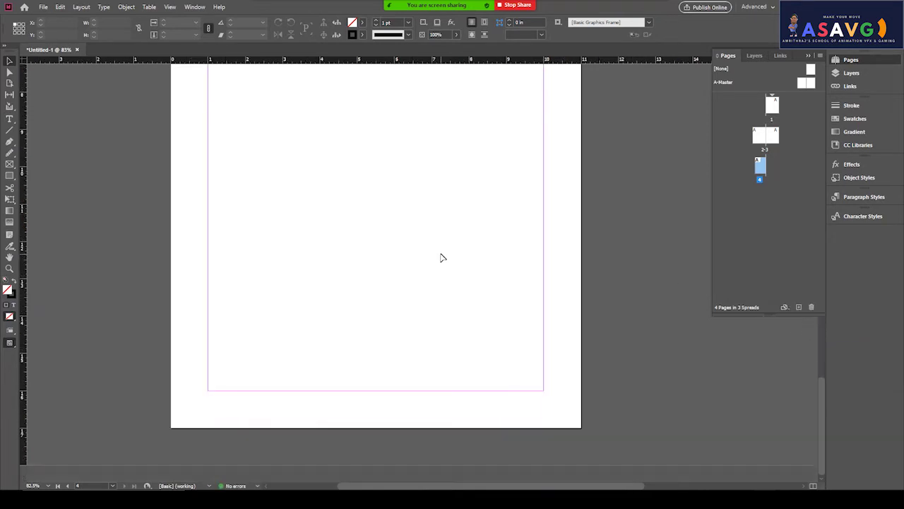
{"action": "scroll", "coordinate": [440, 257], "scroll_direction": "up", "scroll_amount": 10}
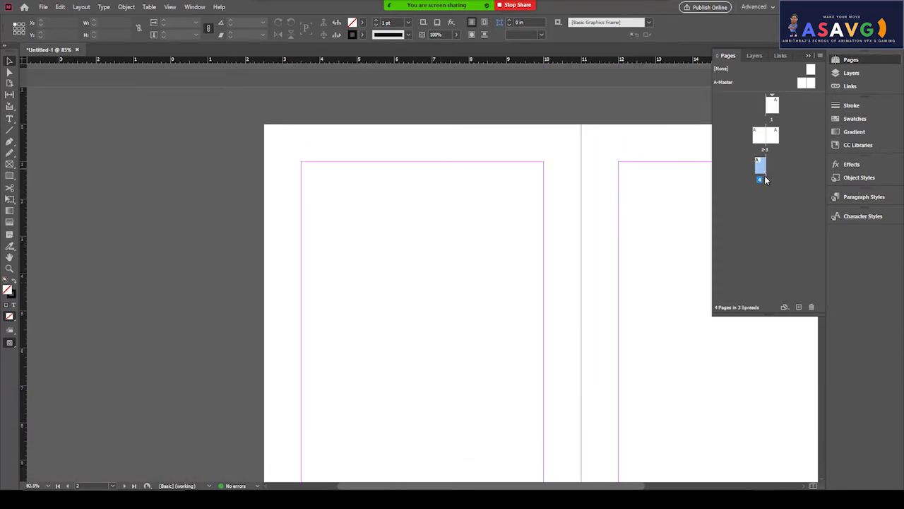
- Try the Legal - Half size on page 4, check it in the layout, and set the page's size to A4
{"action": "left_click", "coordinate": [785, 307]}
{"action": "left_click", "coordinate": [810, 347]}
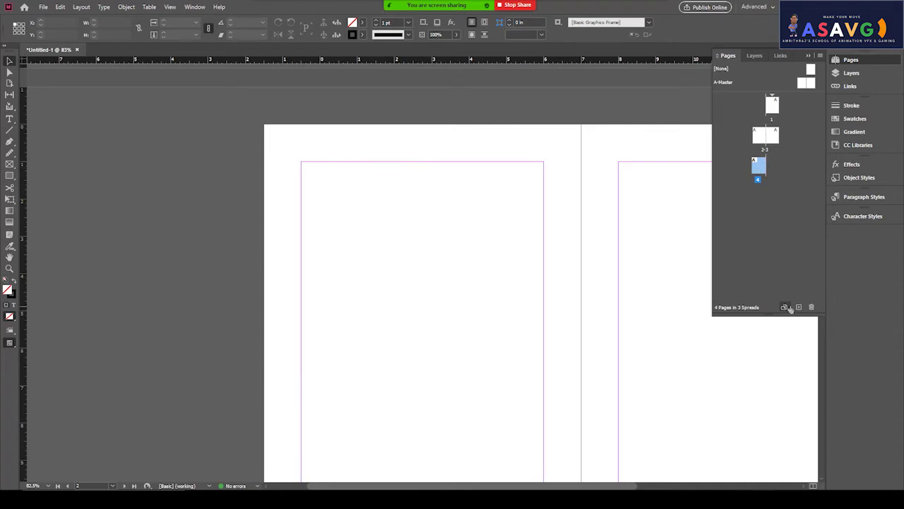
{"action": "scroll", "coordinate": [563, 351], "scroll_direction": "down", "scroll_amount": 5}
{"action": "scroll", "coordinate": [563, 351], "scroll_direction": "up", "scroll_amount": 2}
{"action": "scroll", "coordinate": [595, 289], "scroll_direction": "down", "scroll_amount": 3}
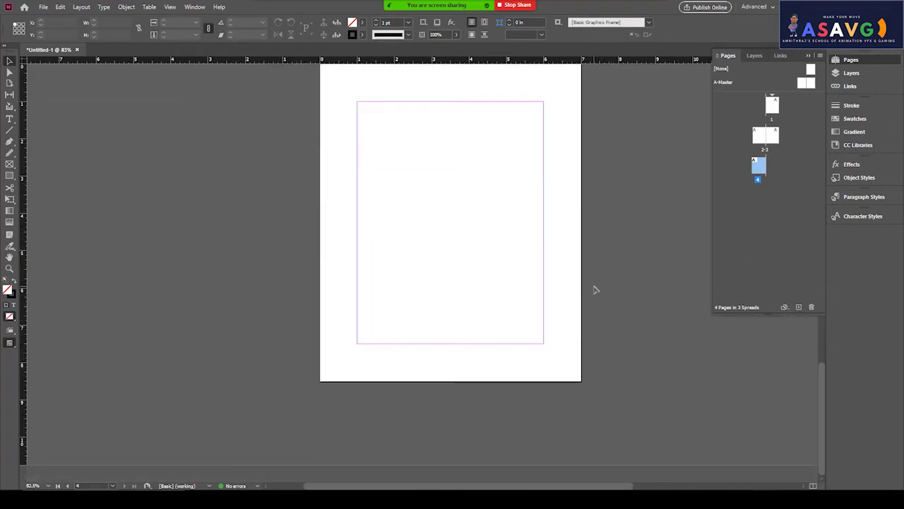
{"action": "left_click", "coordinate": [786, 308]}
{"action": "left_click", "coordinate": [805, 375]}
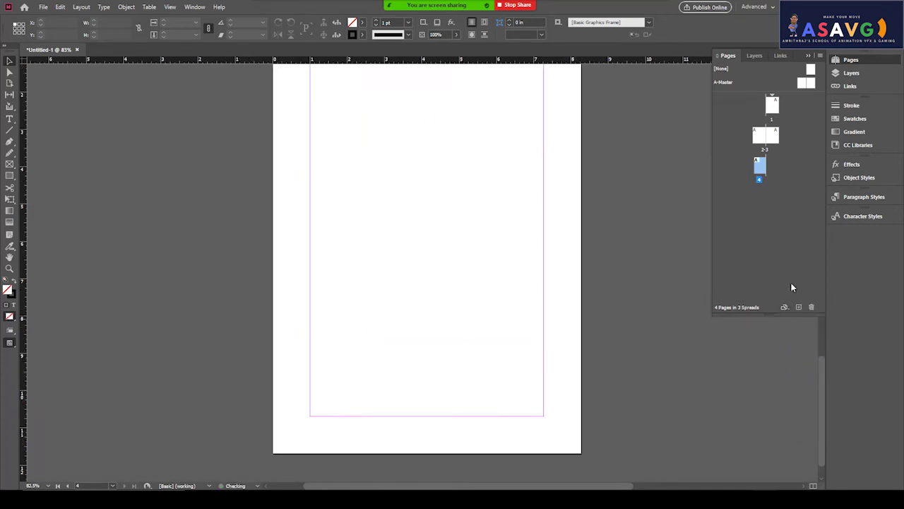
- Try the A3 size on page 4, then set the page's size to US Business Card
{"action": "left_click", "coordinate": [785, 308]}
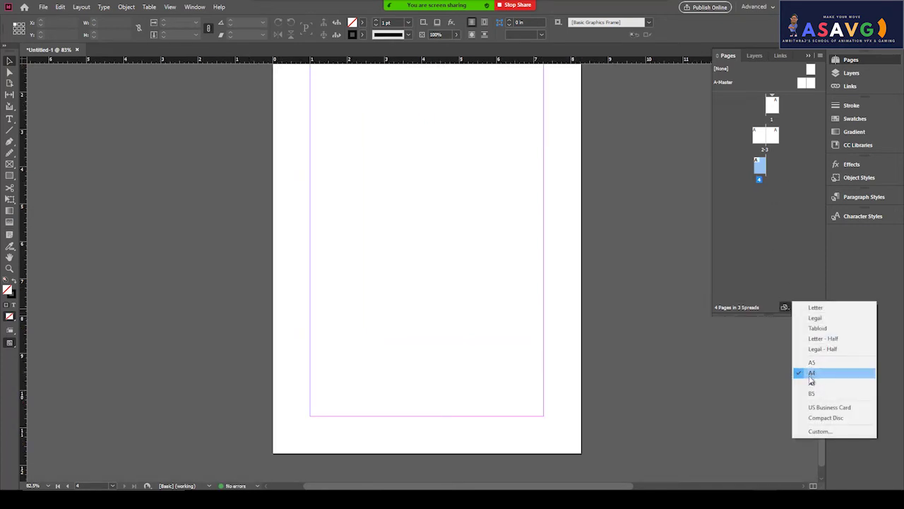
{"action": "left_click", "coordinate": [812, 385]}
{"action": "left_click", "coordinate": [784, 309]}
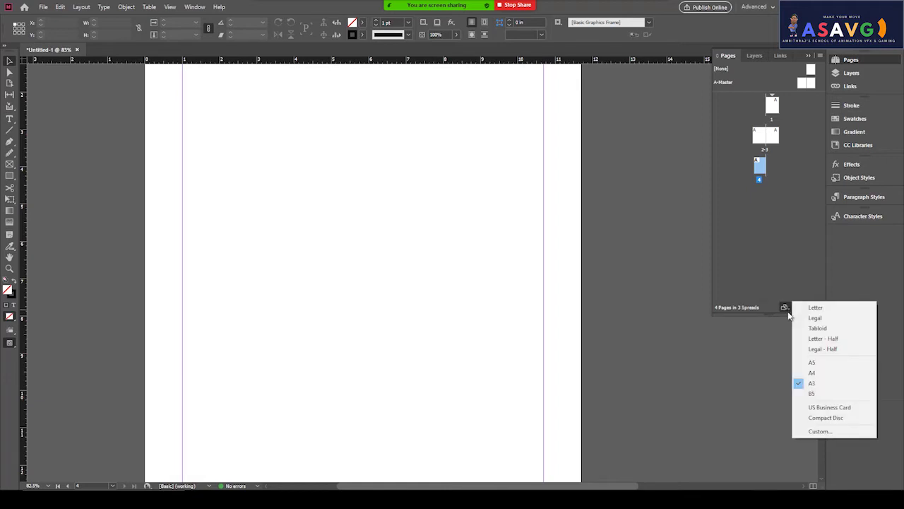
{"action": "left_click", "coordinate": [819, 407]}
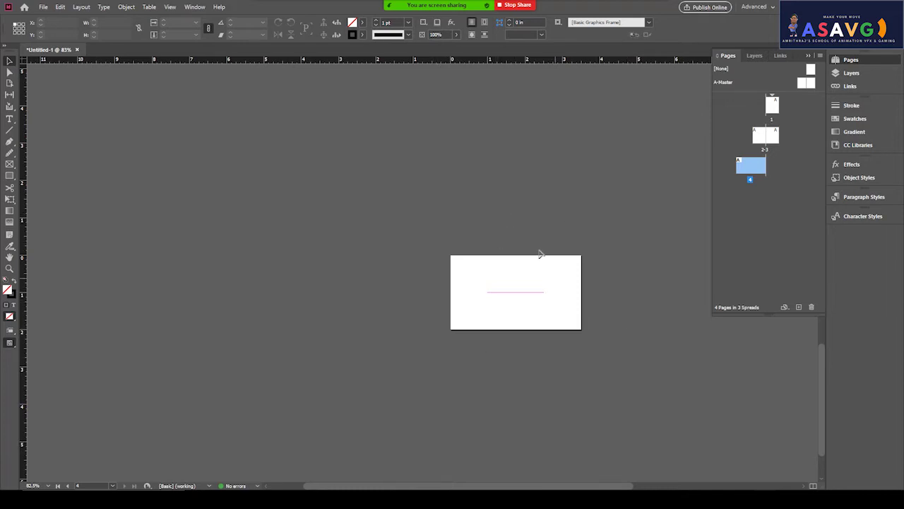
- Zoom in and out repeatedly on the business-card-sized page 4, finishing at 150% magnification
{"action": "key", "text": "ctrl+equal"}
{"action": "key", "text": "ctrl+equal"}
{"action": "key", "text": "ctrl+equal"}
{"action": "key", "text": "ctrl+equal"}
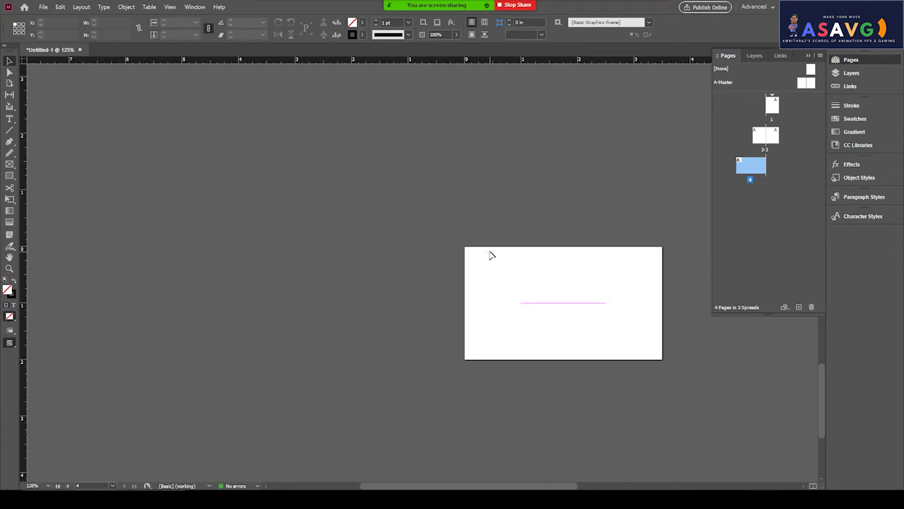
{"action": "key", "text": "ctrl+minus"}
{"action": "key", "text": "ctrl+minus"}
{"action": "key", "text": "ctrl+equal"}
{"action": "key", "text": "ctrl+equal"}
{"action": "key", "text": "ctrl+minus"}
{"action": "key", "text": "ctrl+equal"}
{"action": "key", "text": "ctrl+equal"}
{"action": "key", "text": "ctrl+minus"}
{"action": "key", "text": "ctrl+minus"}
{"action": "key", "text": "ctrl+equal"}
{"action": "key", "text": "ctrl+equal"}
{"action": "key", "text": "ctrl+minus"}
{"action": "key", "text": "ctrl+minus"}
{"action": "key", "text": "ctrl+equal"}
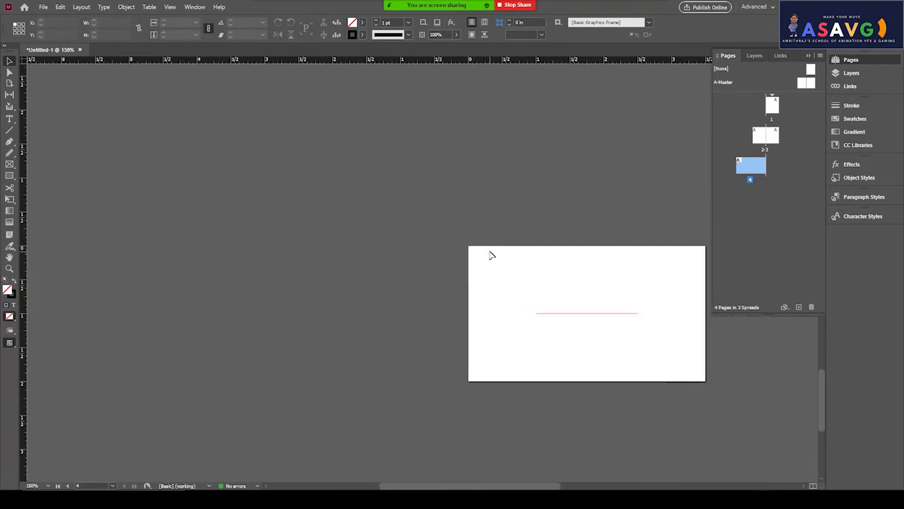
- Check the size options for page 1, show that page in the layout, and add a new page after it
{"action": "left_click", "coordinate": [773, 107]}
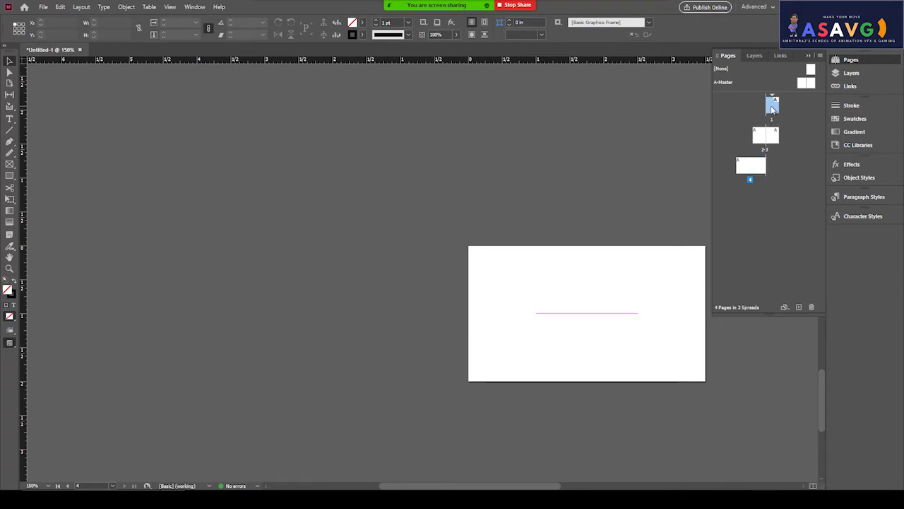
{"action": "left_click", "coordinate": [784, 307]}
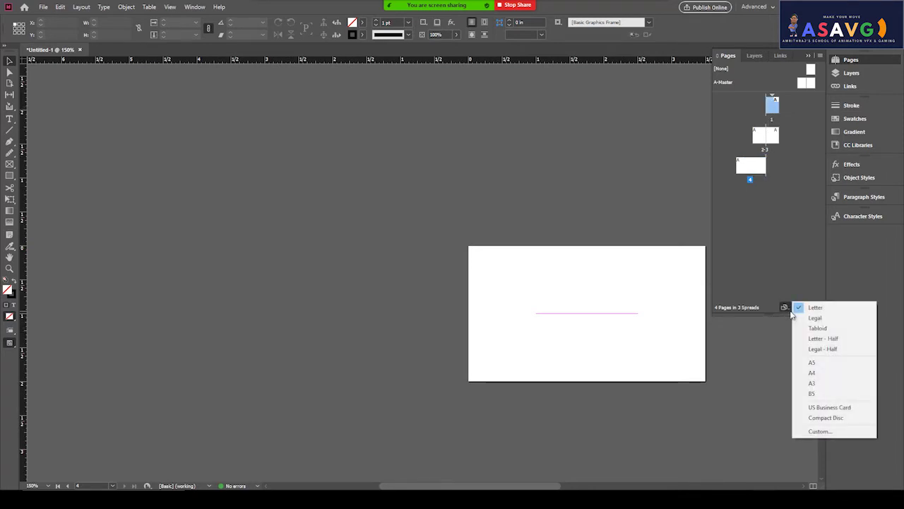
{"action": "double_click", "coordinate": [773, 106]}
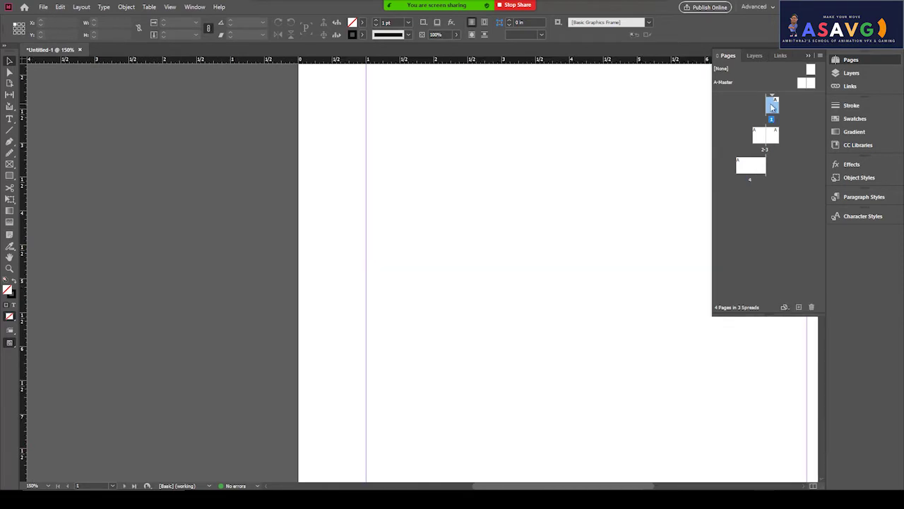
{"action": "left_click", "coordinate": [798, 306]}
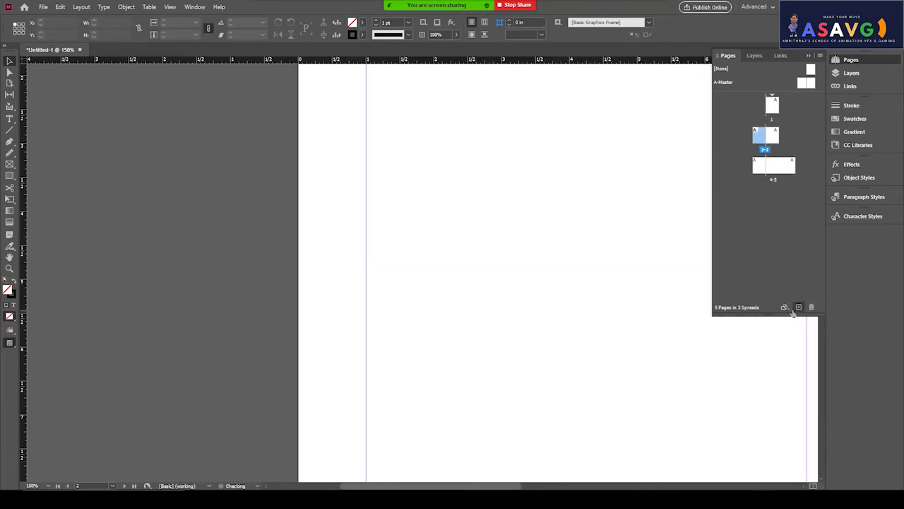
- Try the Legal size on page 1 and fit the whole page in the window
{"action": "double_click", "coordinate": [770, 107]}
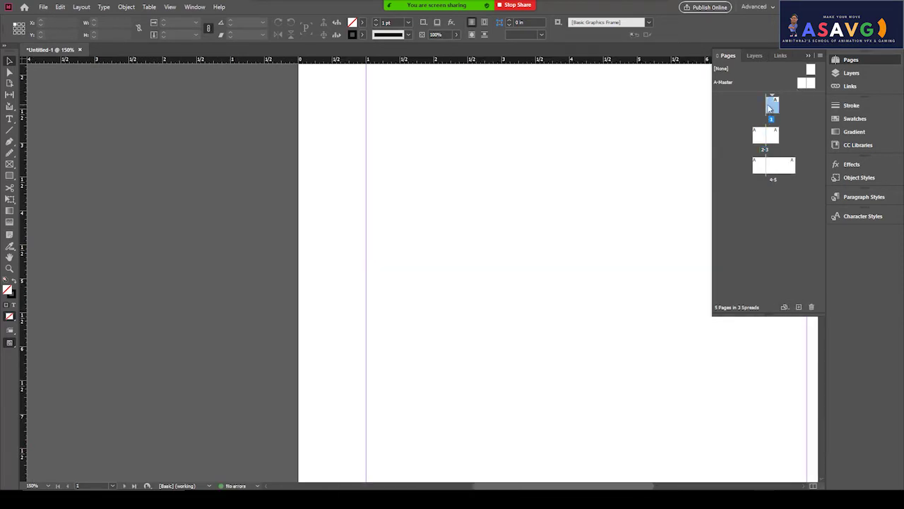
{"action": "left_click", "coordinate": [784, 306]}
{"action": "left_click", "coordinate": [816, 322]}
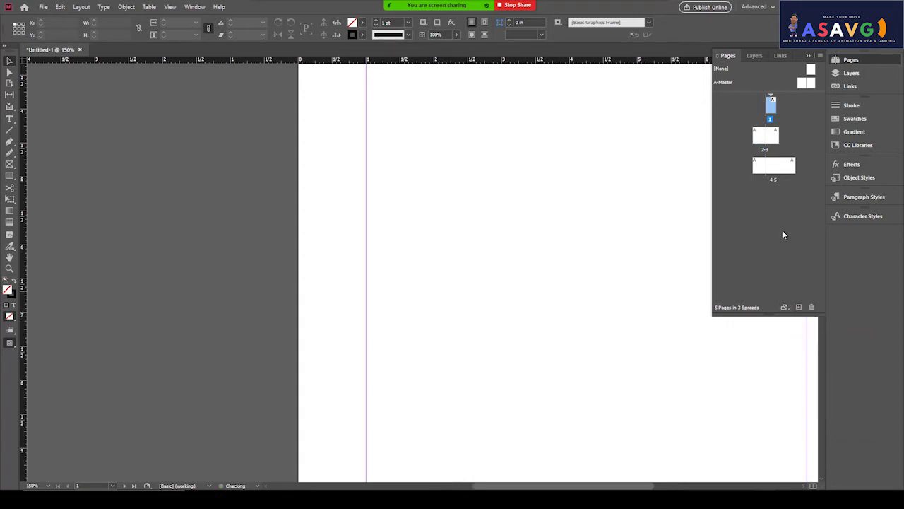
{"action": "key", "text": "ctrl+0"}
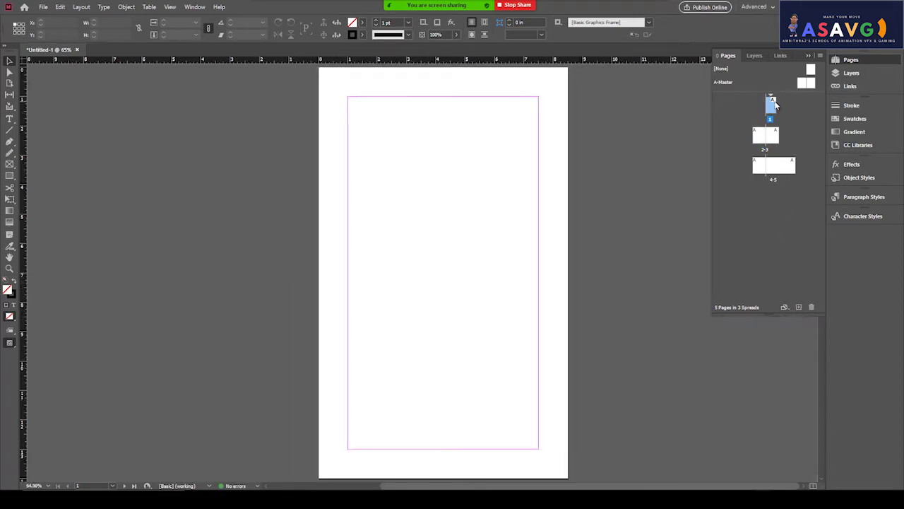
- Try the Legal - Half size on page 1, check it in the layout, and set the page's size to Tabloid
{"action": "left_click", "coordinate": [785, 308]}
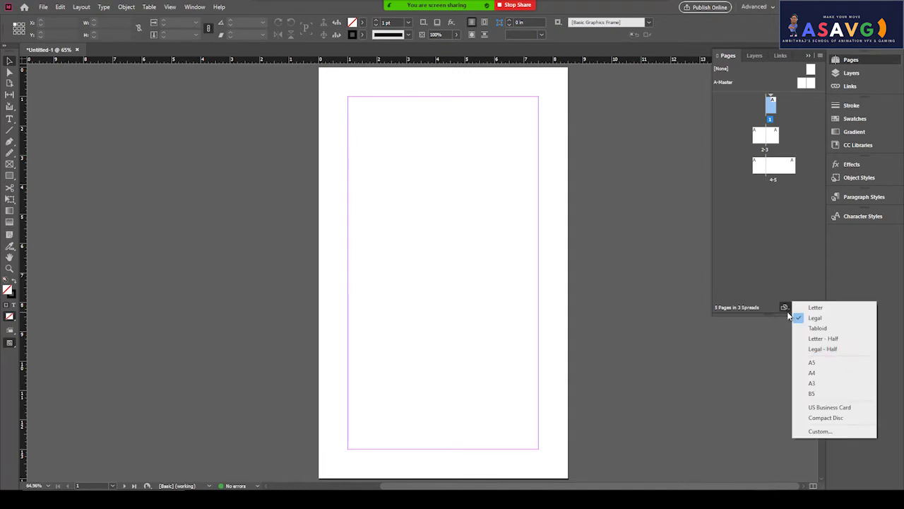
{"action": "left_click", "coordinate": [807, 349]}
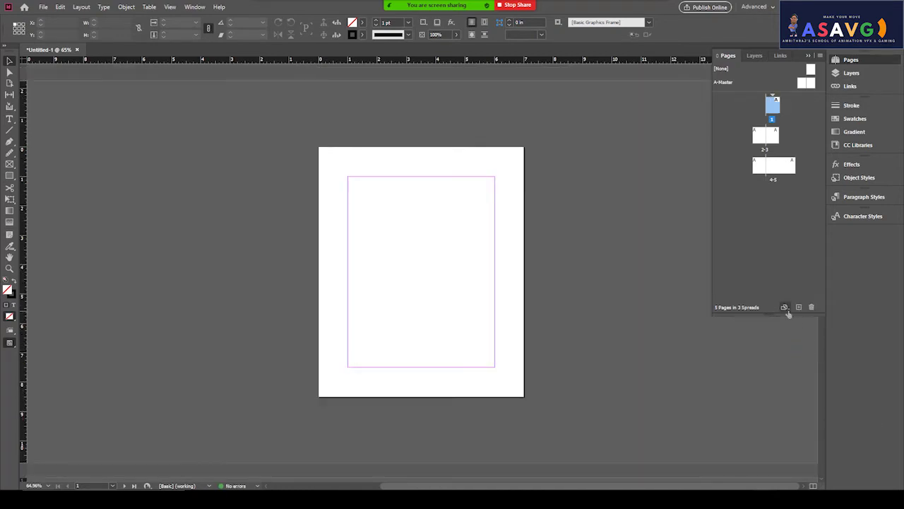
{"action": "left_click", "coordinate": [774, 135]}
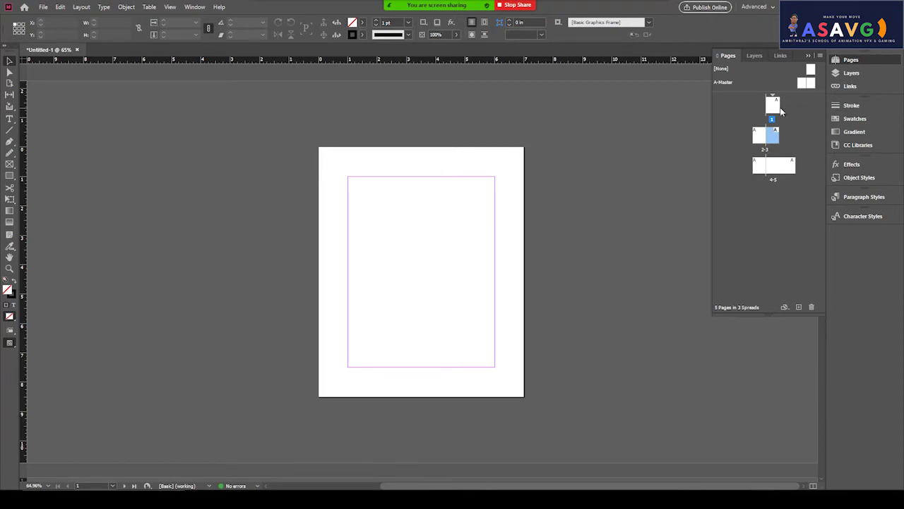
{"action": "double_click", "coordinate": [775, 106]}
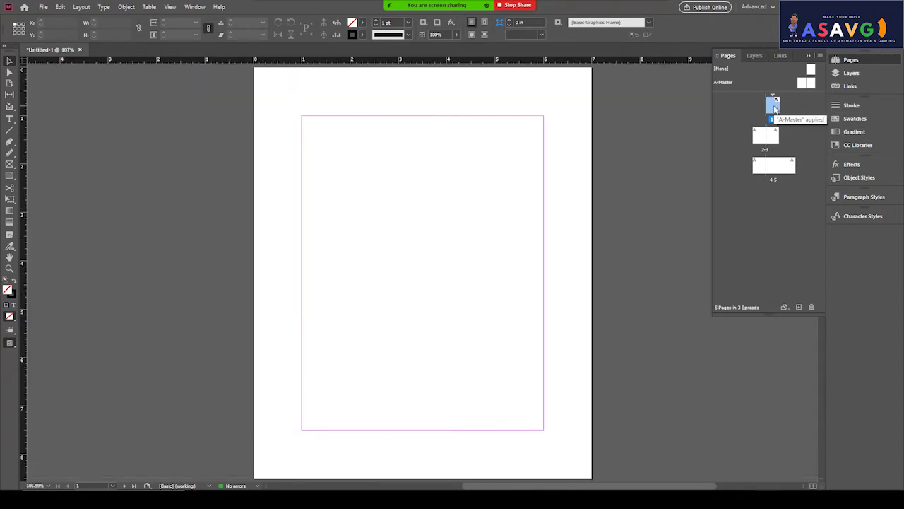
{"action": "left_click", "coordinate": [784, 307]}
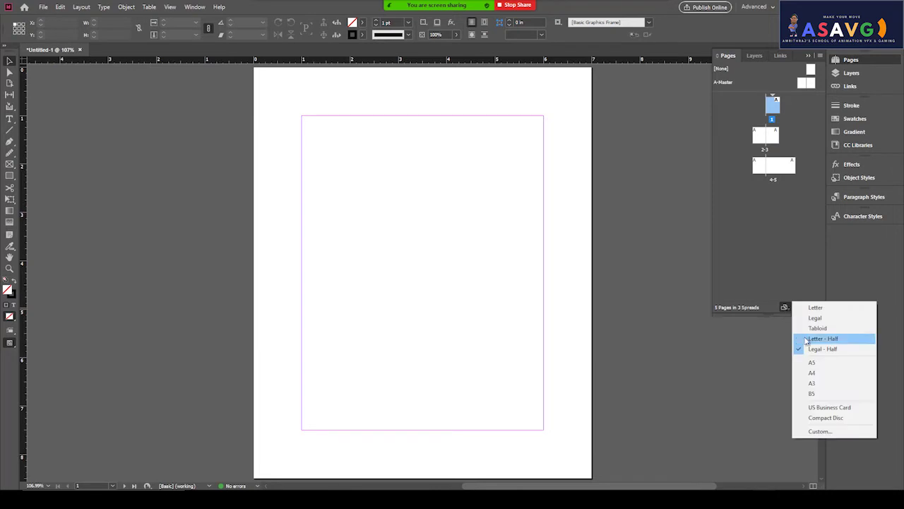
{"action": "left_click", "coordinate": [826, 327]}
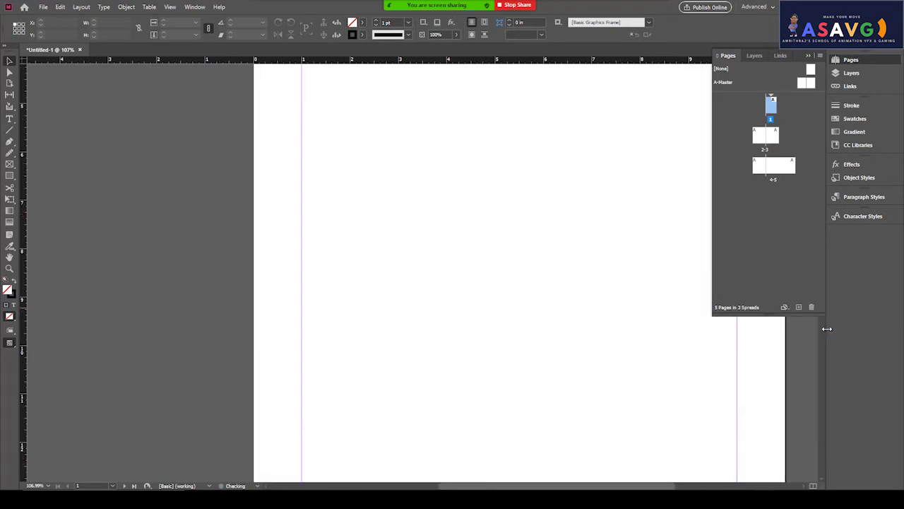
- Go to page 2 in the layout and magnify it to 4000% with the Zoom tool
{"action": "double_click", "coordinate": [757, 134]}
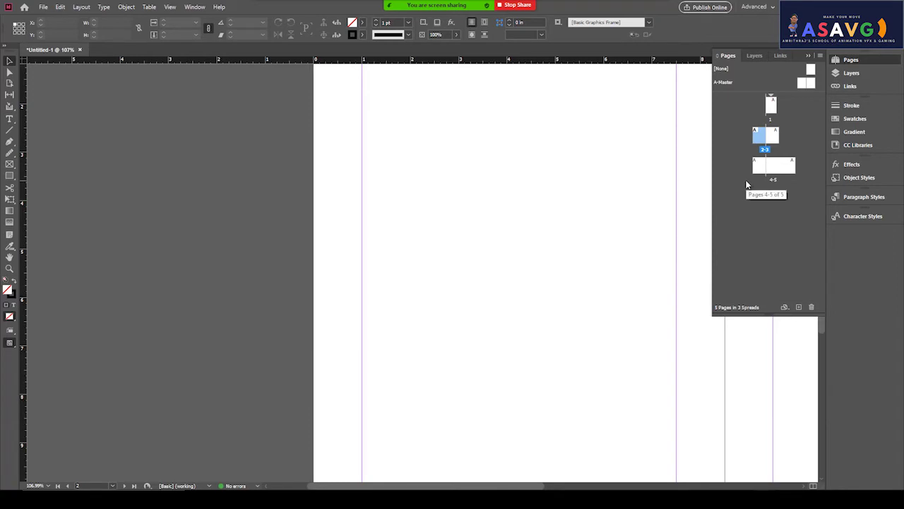
{"action": "left_click", "coordinate": [9, 268]}
{"action": "left_click_drag", "start_coordinate": [471, 240], "coordinate": [347, 248]}
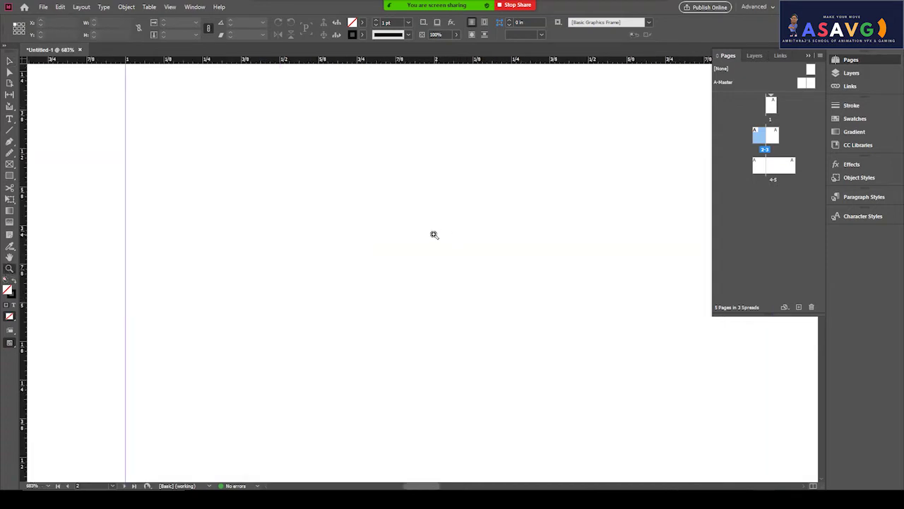
{"action": "scroll", "coordinate": [317, 232], "scroll_direction": "left", "scroll_amount": 2}
{"action": "scroll", "coordinate": [331, 247], "scroll_direction": "up", "scroll_amount": 2}
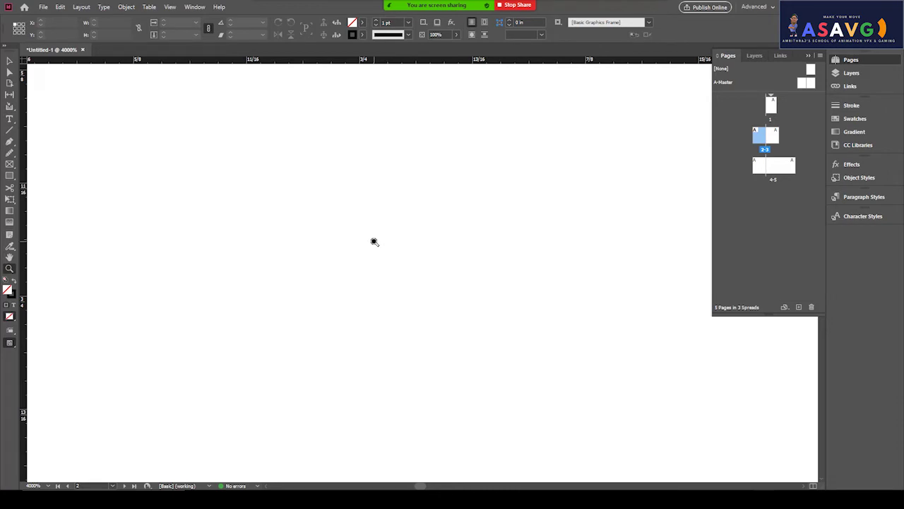
- Zoom out of page 2 by several levels and zoom back in to 4000%
{"action": "key", "text": "ctrl+minus"}
{"action": "key", "text": "ctrl+minus"}
{"action": "key", "text": "ctrl+minus"}
{"action": "key", "text": "ctrl+minus"}
{"action": "key", "text": "ctrl+minus"}
{"action": "key", "text": "ctrl+equal"}
{"action": "key", "text": "ctrl+equal"}
{"action": "key", "text": "ctrl+equal"}
{"action": "key", "text": "ctrl+equal"}
{"action": "key", "text": "ctrl+equal"}
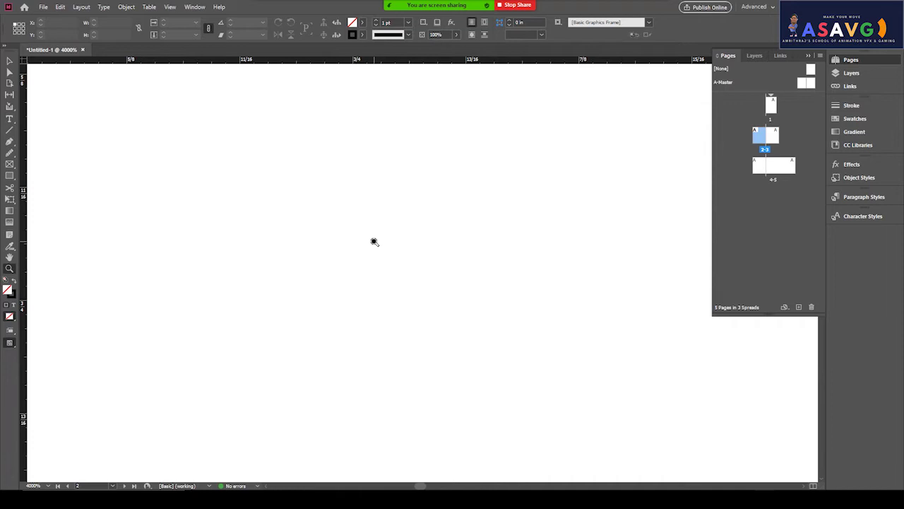
- Zoom out one level to 3200% and fit spread 2-3 in the window
{"action": "left_click", "coordinate": [169, 7]}
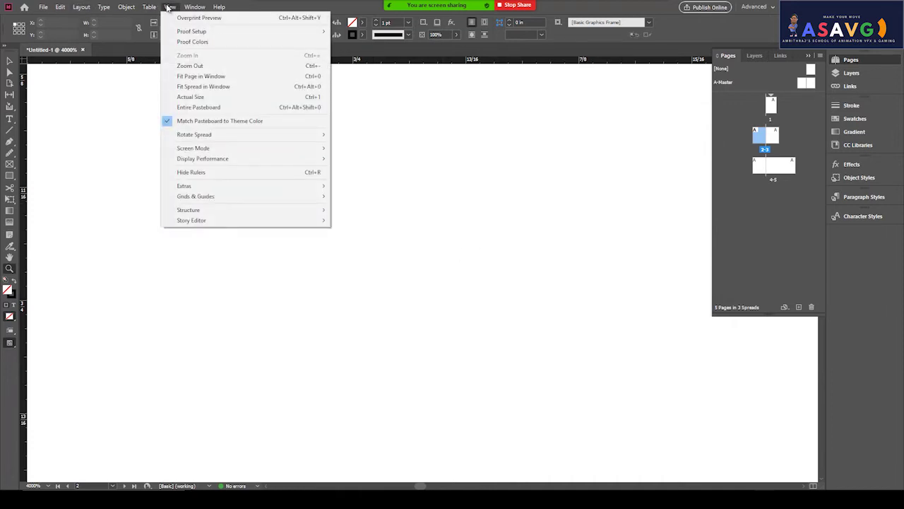
{"action": "left_click", "coordinate": [221, 67]}
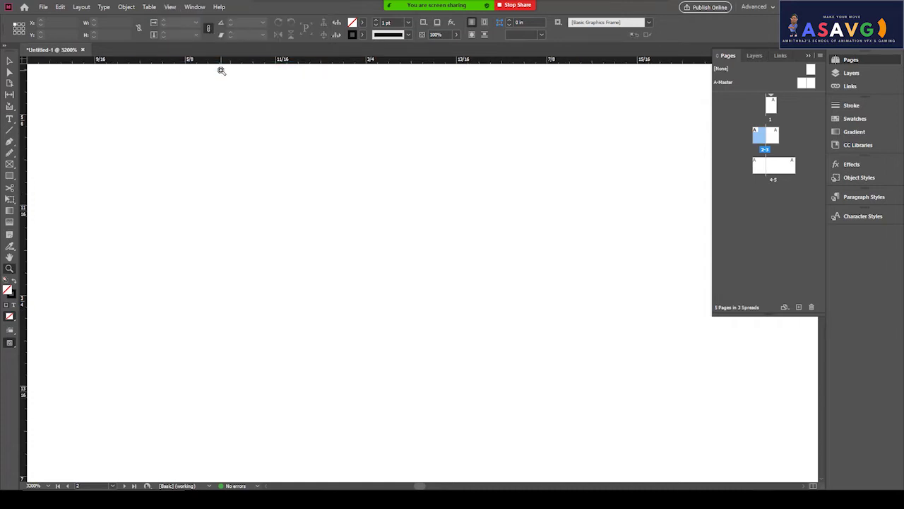
{"action": "left_click", "coordinate": [171, 7]}
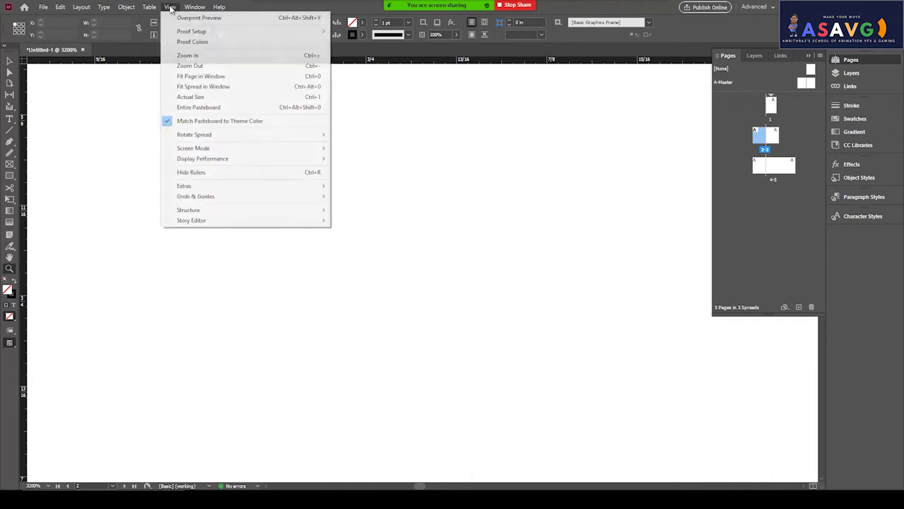
{"action": "left_click", "coordinate": [203, 86]}
- Compare the Fit Page and Fit Spread views of pages 2-3, finishing with page 2 fitted in the window
{"action": "left_click", "coordinate": [170, 7]}
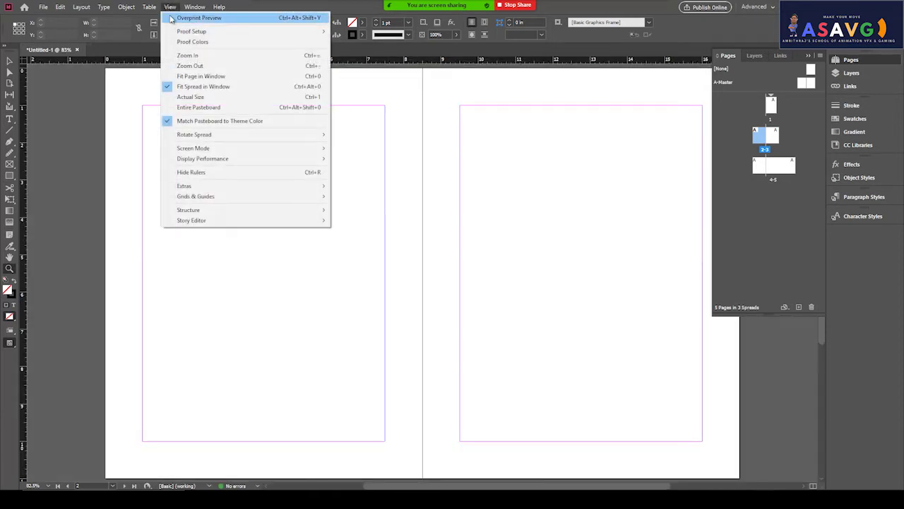
{"action": "left_click", "coordinate": [194, 76]}
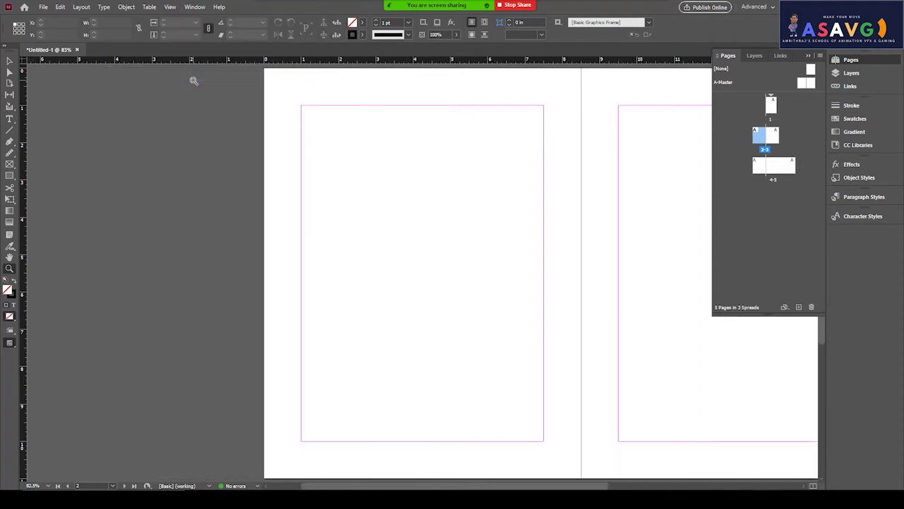
{"action": "left_click", "coordinate": [169, 7]}
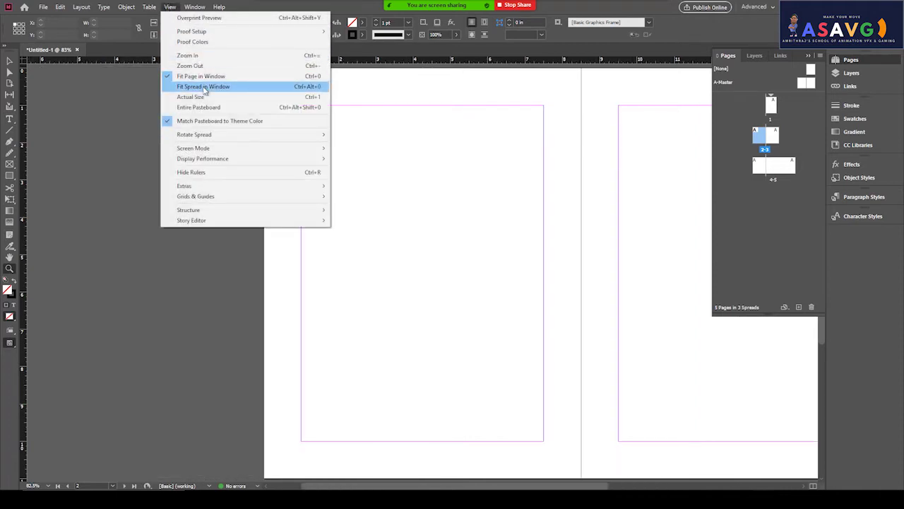
{"action": "left_click", "coordinate": [203, 86]}
{"action": "left_click", "coordinate": [149, 8]}
{"action": "mouse_move", "coordinate": [171, 7]}
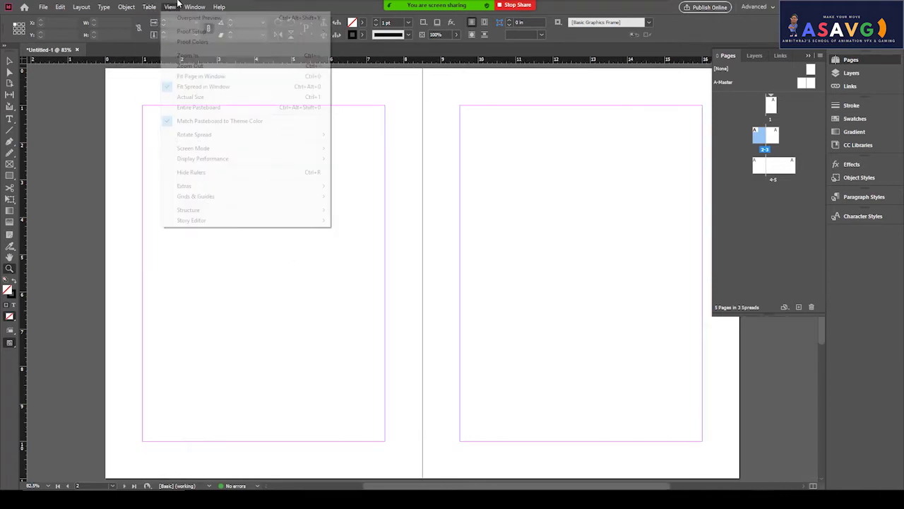
{"action": "left_click", "coordinate": [194, 76]}
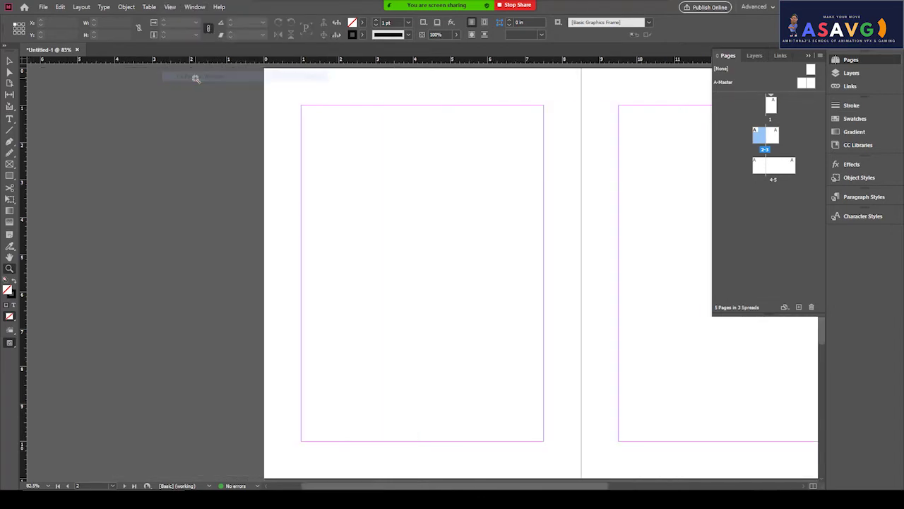
- Zoom in on page 2 to 100% and 125%, and fit the page in the window again
{"action": "left_click", "coordinate": [170, 7]}
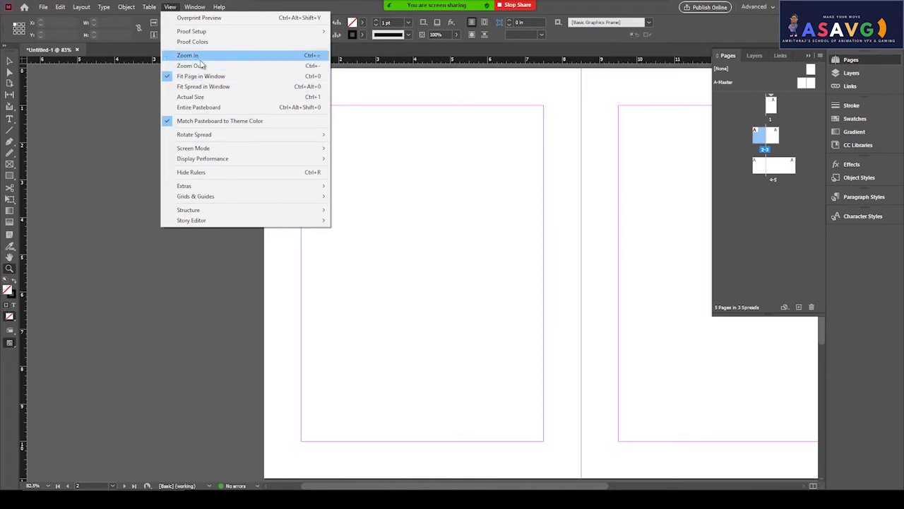
{"action": "left_click", "coordinate": [200, 58]}
{"action": "left_click", "coordinate": [153, 6]}
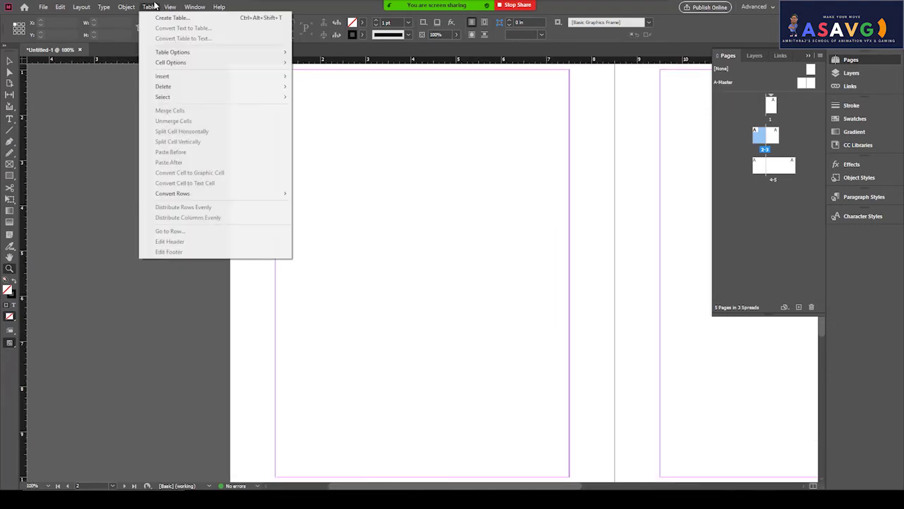
{"action": "mouse_move", "coordinate": [167, 9]}
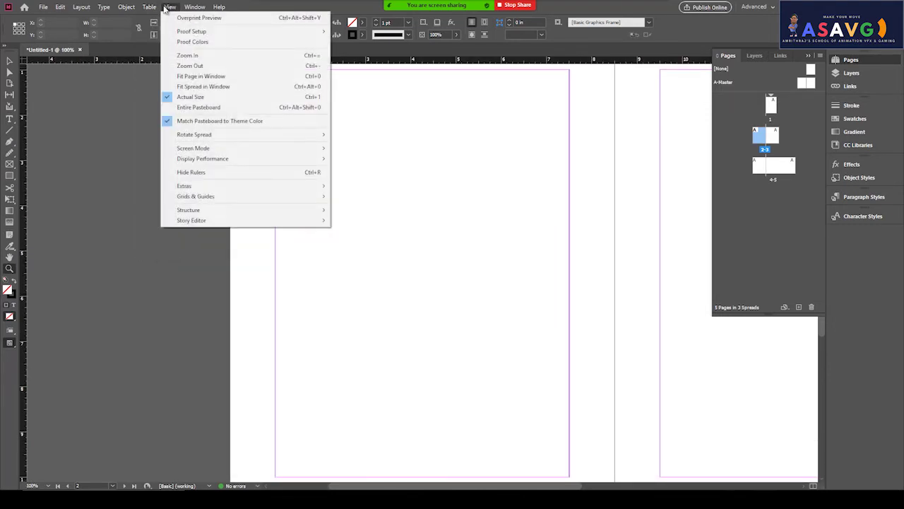
{"action": "left_click", "coordinate": [188, 57]}
{"action": "left_click", "coordinate": [170, 6]}
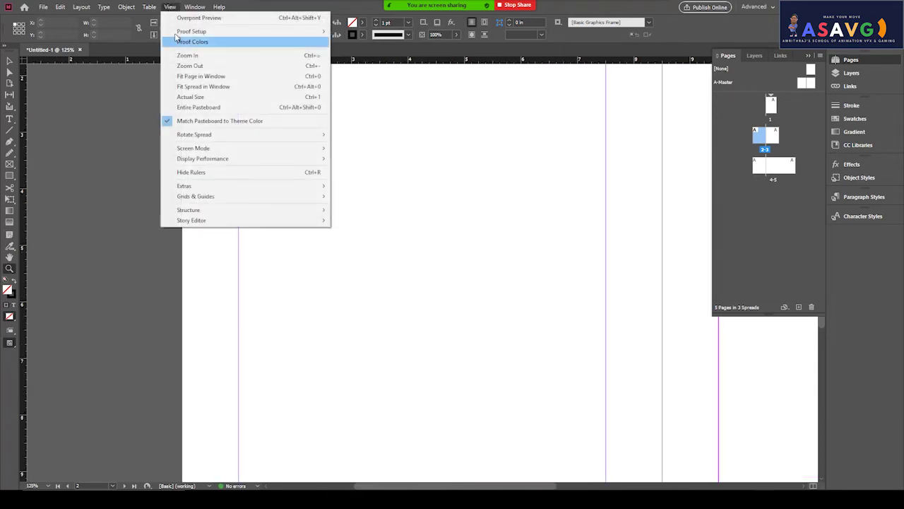
{"action": "left_click", "coordinate": [199, 80]}
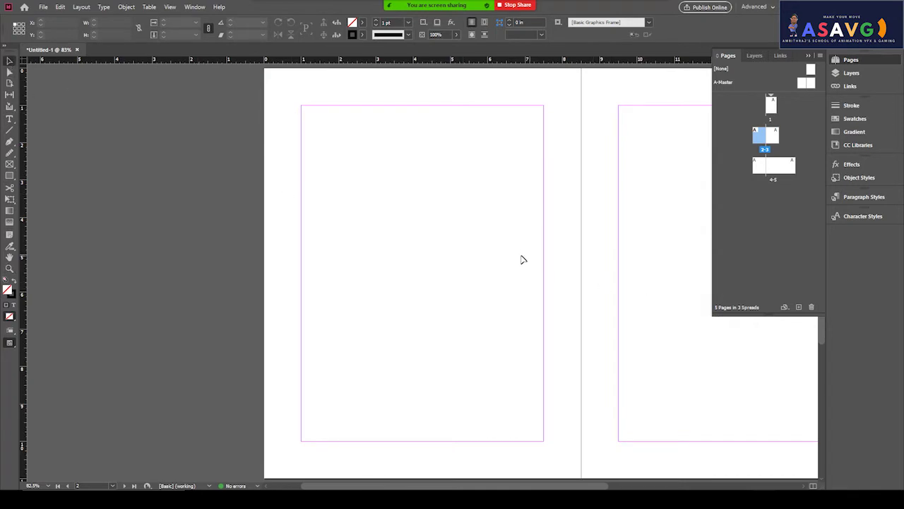
- Pan across spread 2-3 with the Hand tool and zoom out and in to view all the spreads, ending at 25%
{"action": "left_click", "coordinate": [10, 258]}
{"action": "left_click_drag", "start_coordinate": [484, 233], "coordinate": [390, 207]}
{"action": "scroll", "coordinate": [391, 210], "scroll_direction": "down", "scroll_amount": 2}
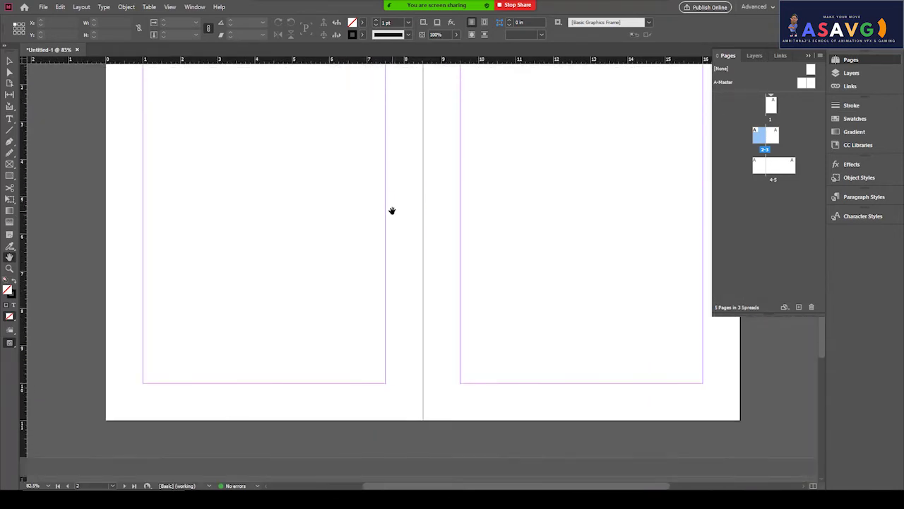
{"action": "scroll", "coordinate": [393, 206], "scroll_direction": "up", "scroll_amount": 1}
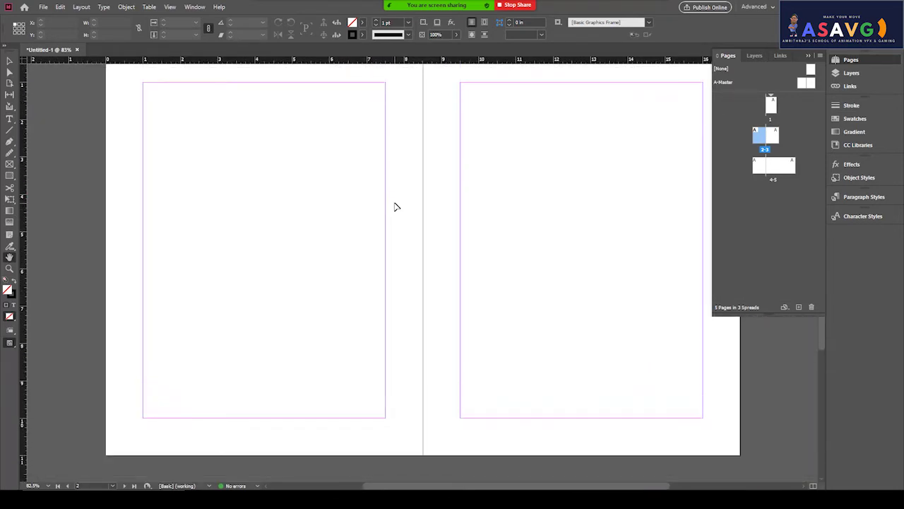
{"action": "scroll", "coordinate": [395, 207], "scroll_direction": "down", "scroll_amount": 2}
{"action": "scroll", "coordinate": [396, 206], "scroll_direction": "down", "scroll_amount": 3}
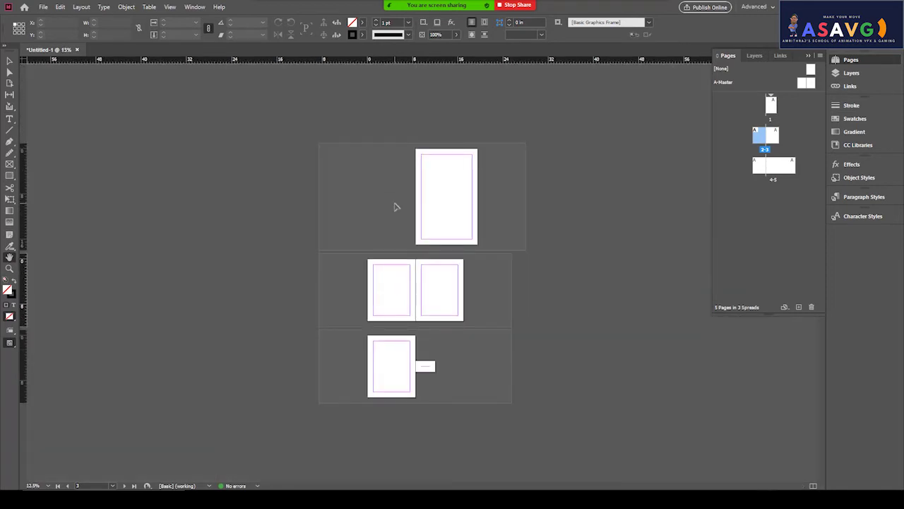
{"action": "scroll", "coordinate": [396, 206], "scroll_direction": "up", "scroll_amount": 3}
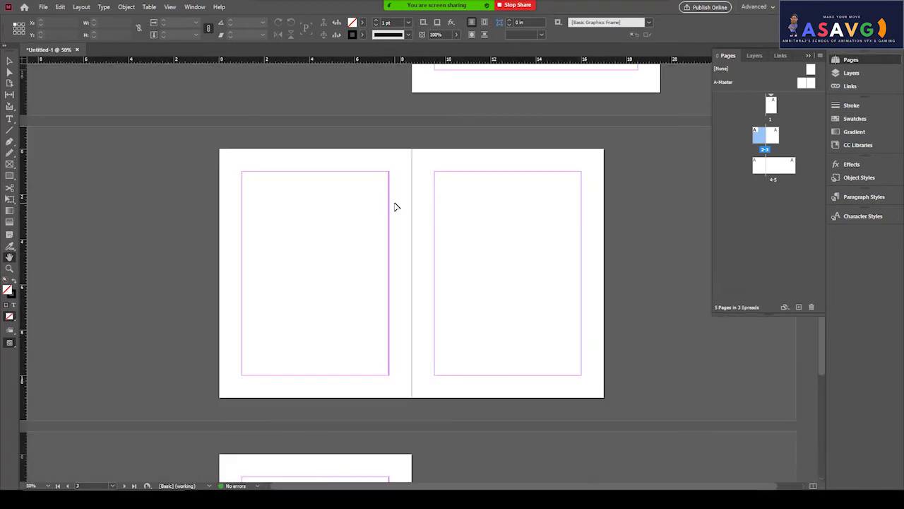
{"action": "scroll", "coordinate": [395, 206], "scroll_direction": "down", "scroll_amount": 2}
{"action": "scroll", "coordinate": [396, 206], "scroll_direction": "up", "scroll_amount": 1}
{"action": "scroll", "coordinate": [395, 205], "scroll_direction": "down", "scroll_amount": 1}
{"action": "scroll", "coordinate": [396, 205], "scroll_direction": "up", "scroll_amount": 1}
{"action": "scroll", "coordinate": [396, 205], "scroll_direction": "down", "scroll_amount": 1}
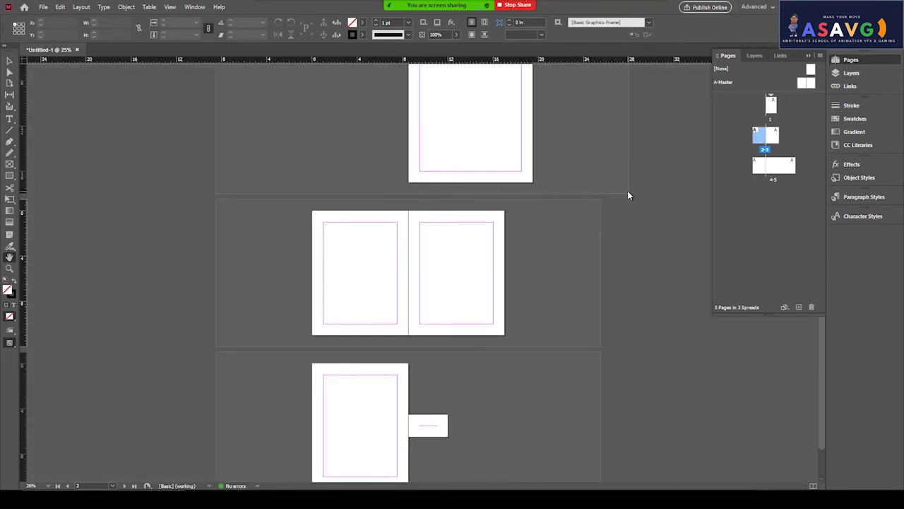
- Go to page 1, select page 3 and fit it in the window, and pan to show pages 2 and 3 together
{"action": "double_click", "coordinate": [771, 105]}
{"action": "left_click", "coordinate": [774, 135]}
{"action": "left_click", "coordinate": [195, 7]}
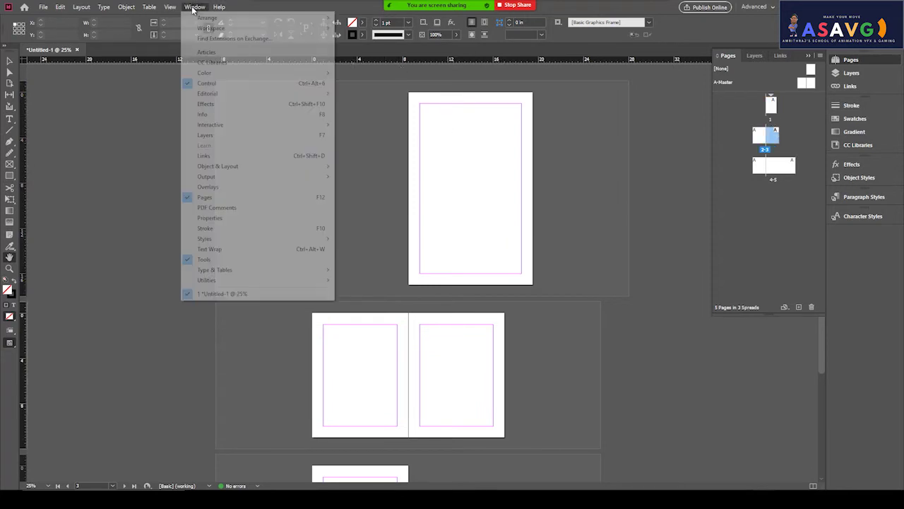
{"action": "mouse_move", "coordinate": [169, 7]}
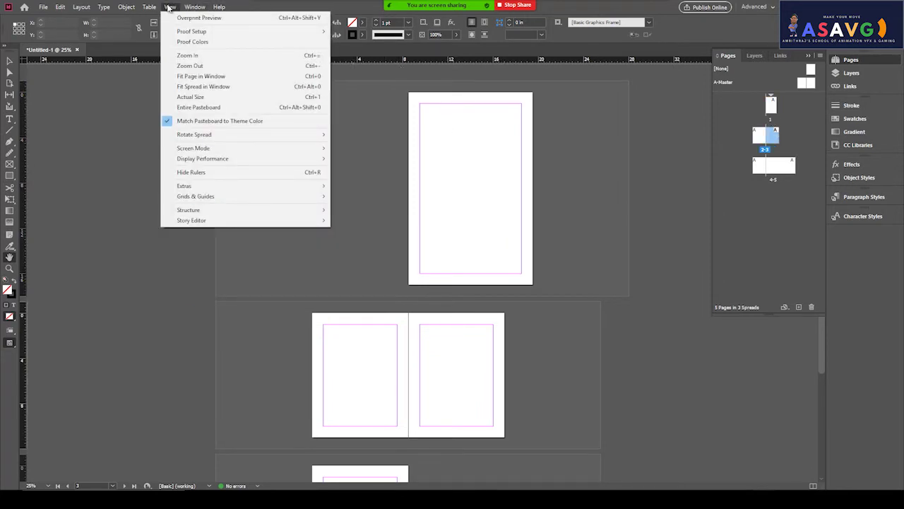
{"action": "left_click", "coordinate": [207, 75]}
{"action": "left_click_drag", "start_coordinate": [193, 264], "coordinate": [346, 267]}
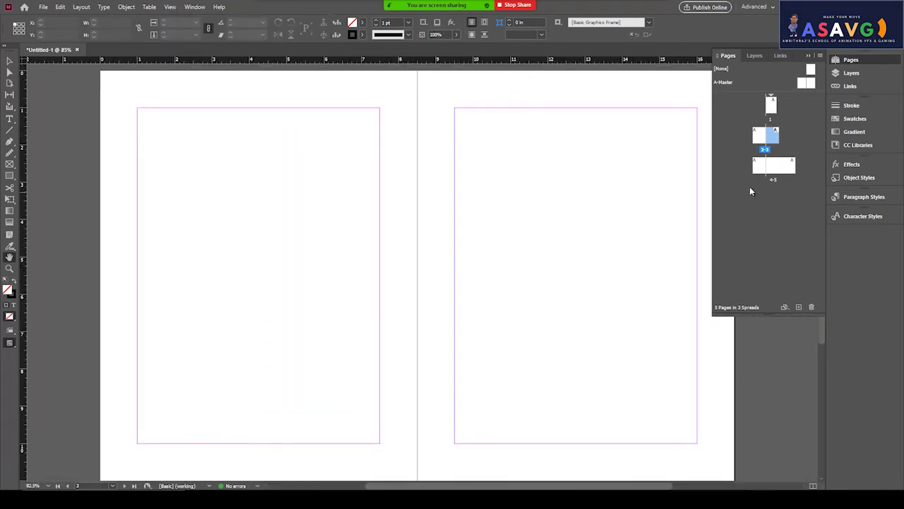
- Go to page 5 and fit its whole spread in the window
{"action": "double_click", "coordinate": [774, 166]}
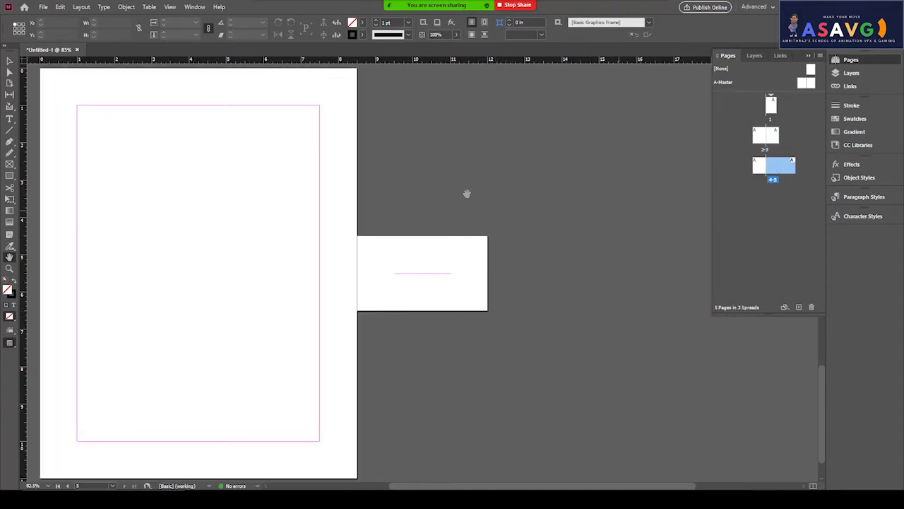
{"action": "left_click", "coordinate": [170, 7]}
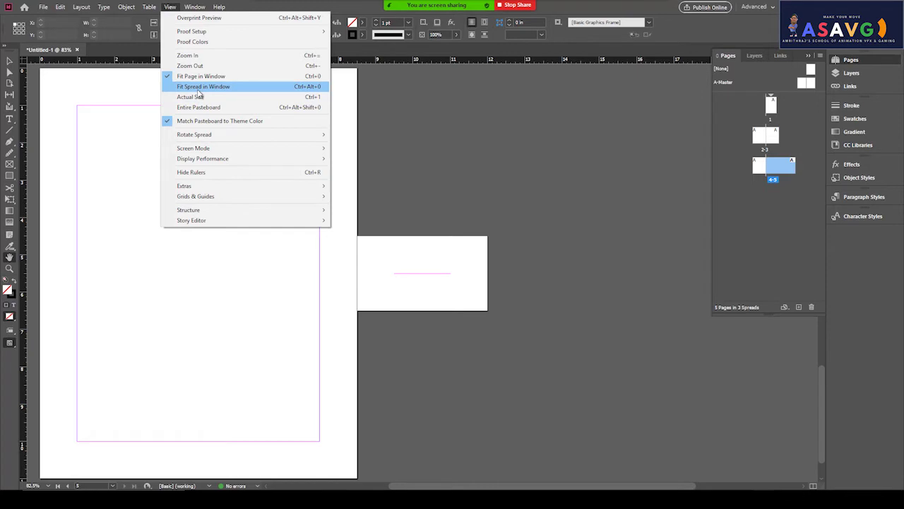
{"action": "left_click", "coordinate": [198, 86]}
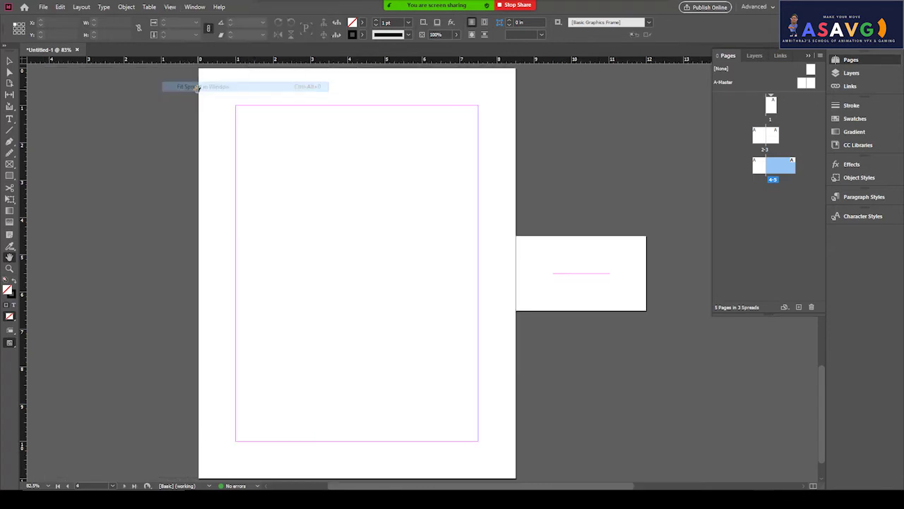
- Return to page 5 and compare the Fit Page and Fit Spread views, finishing with spread 4-5 fitted in the window
{"action": "double_click", "coordinate": [780, 181]}
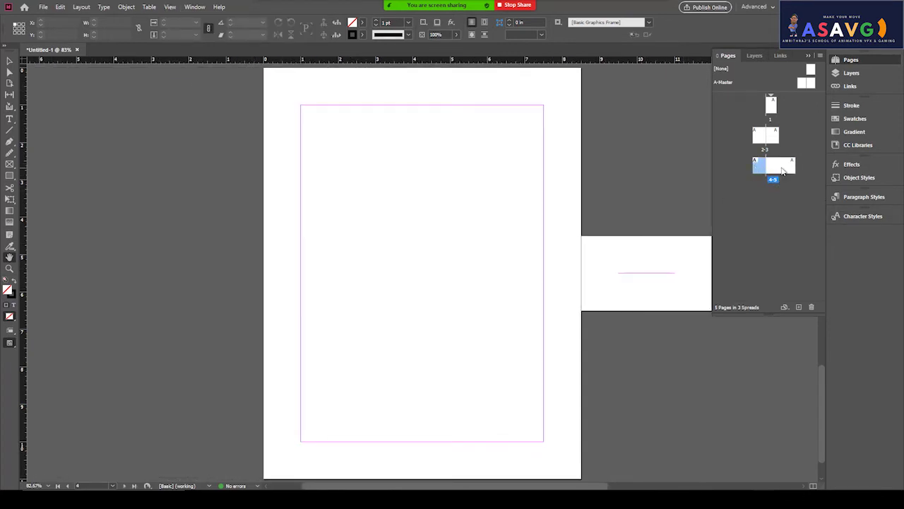
{"action": "double_click", "coordinate": [783, 176]}
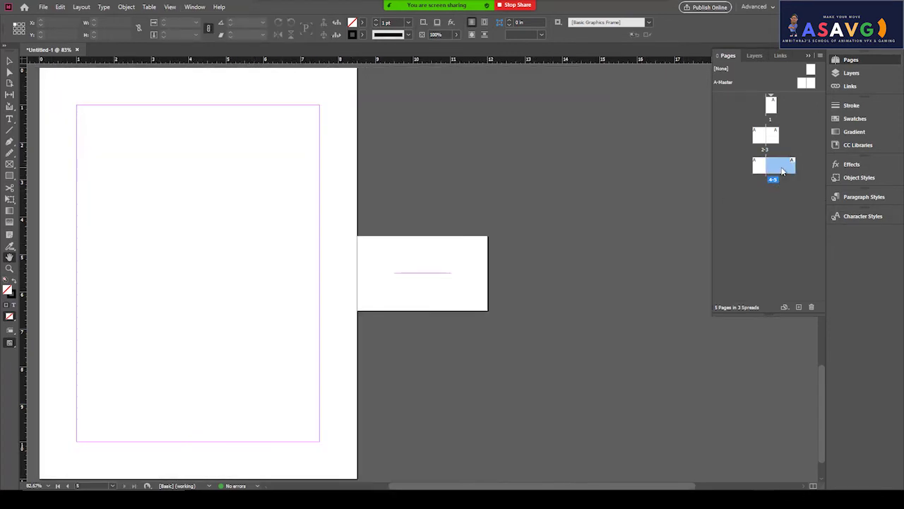
{"action": "left_click", "coordinate": [170, 7]}
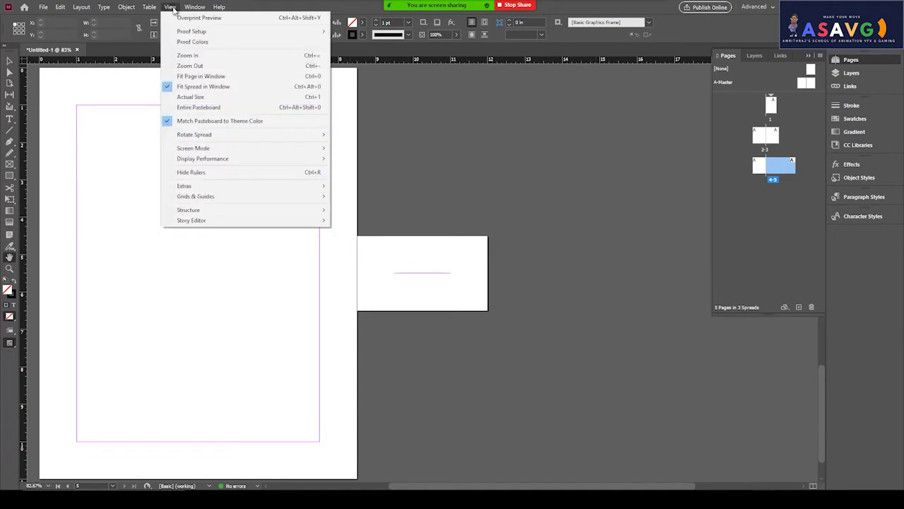
{"action": "left_click", "coordinate": [190, 79]}
{"action": "left_click", "coordinate": [170, 7]}
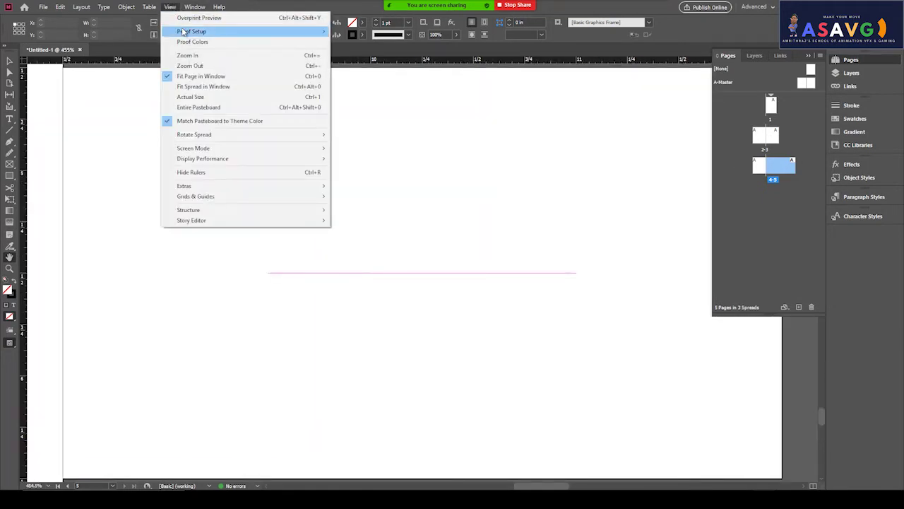
{"action": "left_click", "coordinate": [203, 86]}
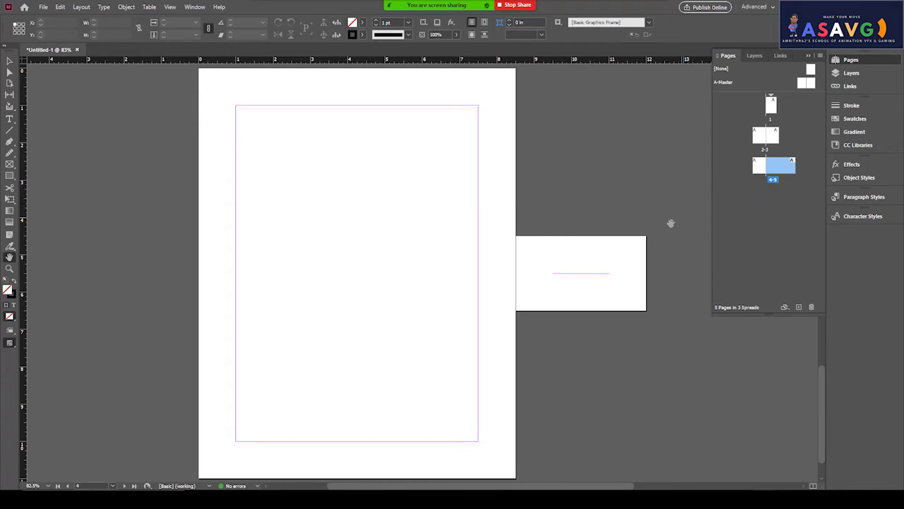
- Check which master is applied to page 1 and to pages 2-3, leaving page 3 selected
{"action": "right_click", "coordinate": [813, 86]}
{"action": "key", "text": "Escape"}
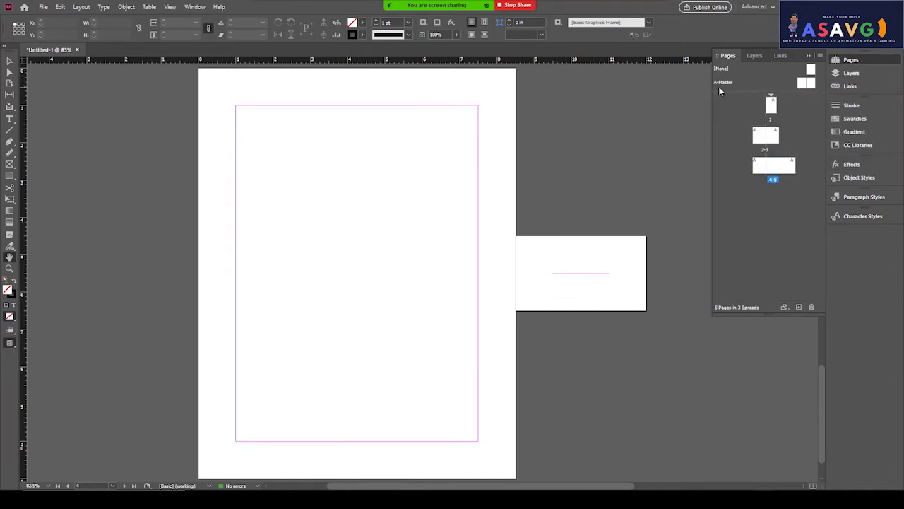
{"action": "left_click", "coordinate": [773, 108]}
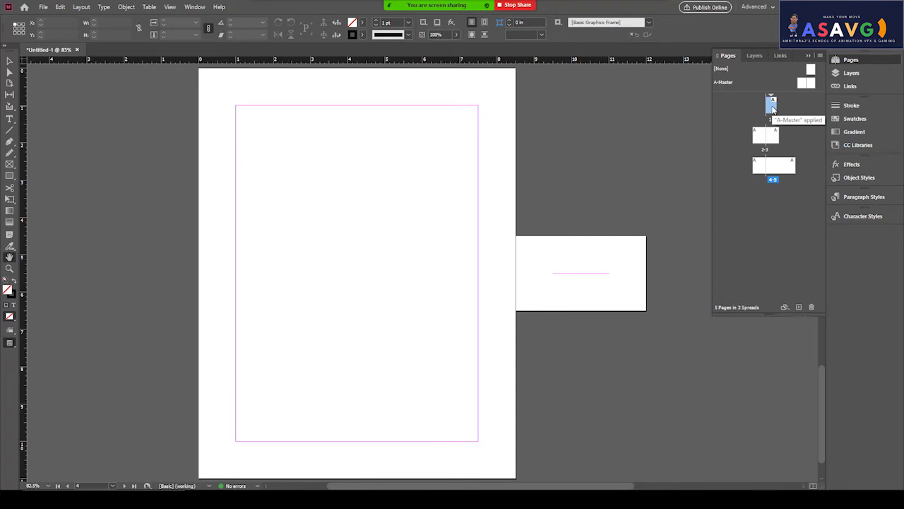
{"action": "left_click", "coordinate": [762, 146]}
{"action": "left_click", "coordinate": [773, 138]}
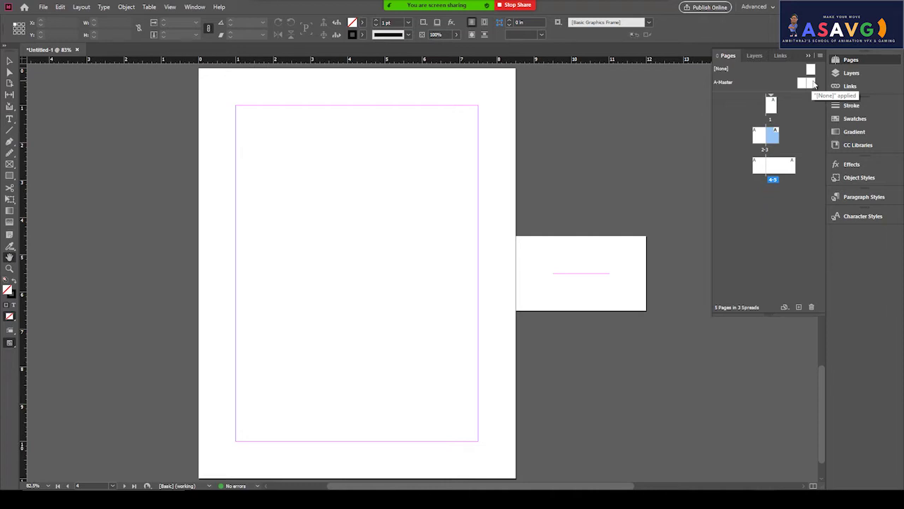
- Apply A-Master to all pages, using the master page size for every page with a size conflict
{"action": "right_click", "coordinate": [814, 84]}
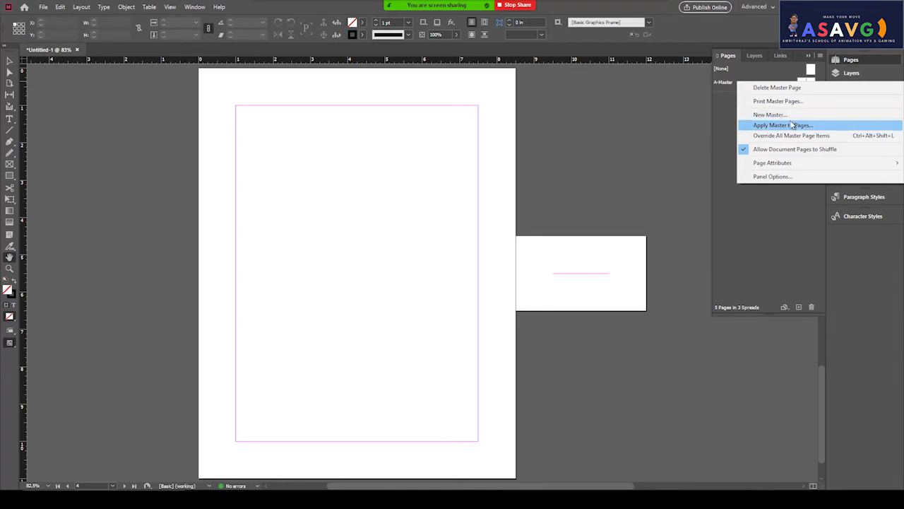
{"action": "left_click", "coordinate": [790, 125]}
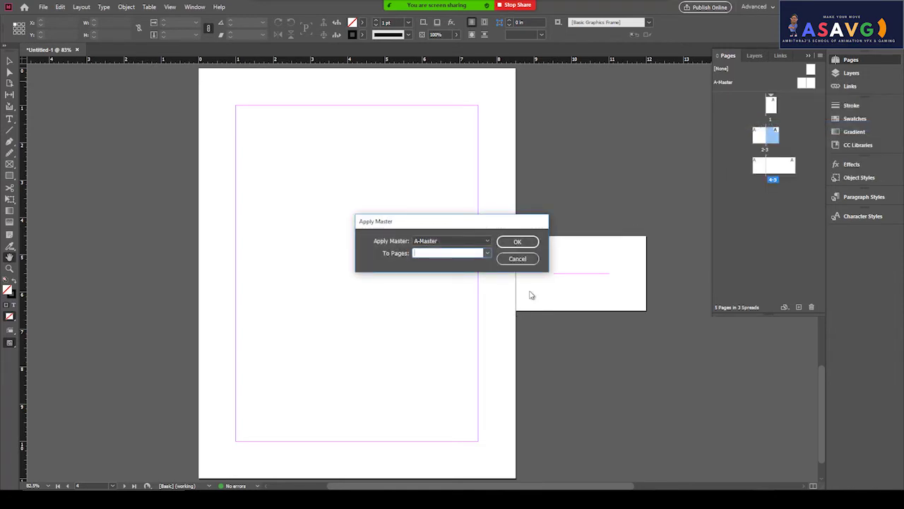
{"action": "left_click", "coordinate": [487, 253]}
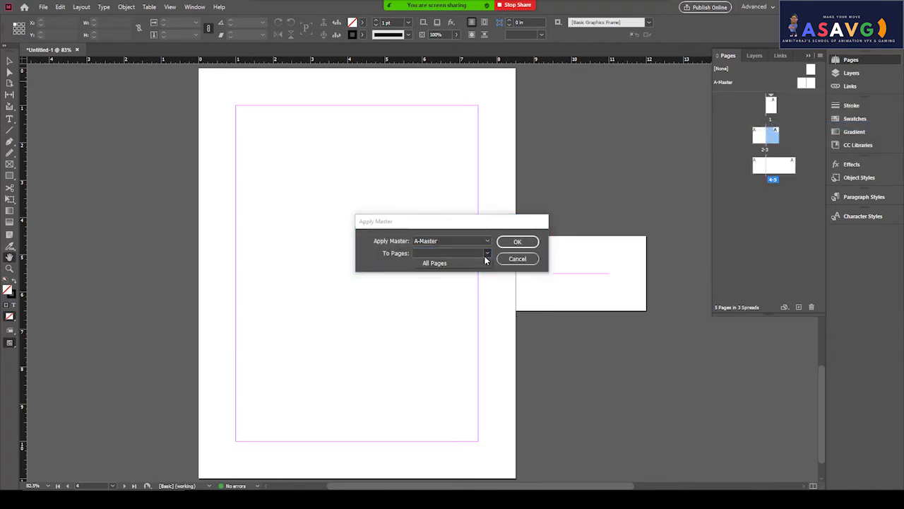
{"action": "left_click", "coordinate": [475, 266]}
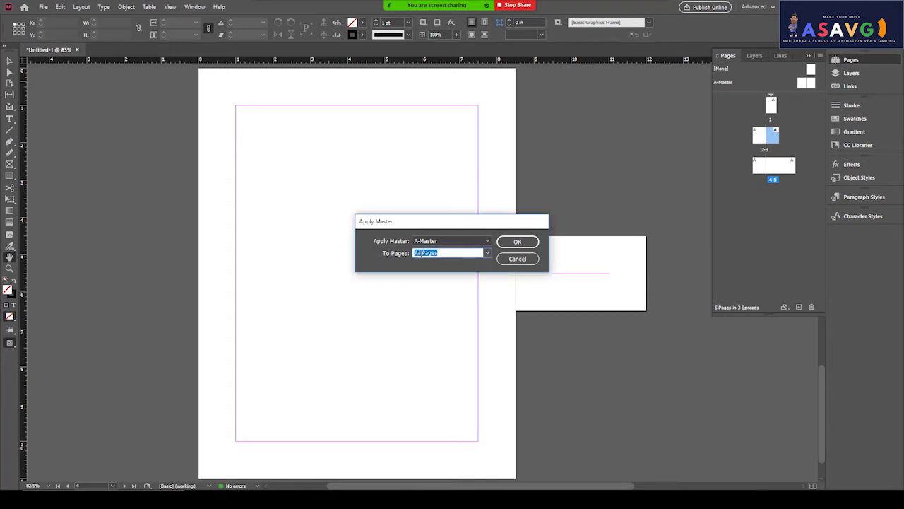
{"action": "left_click", "coordinate": [431, 243]}
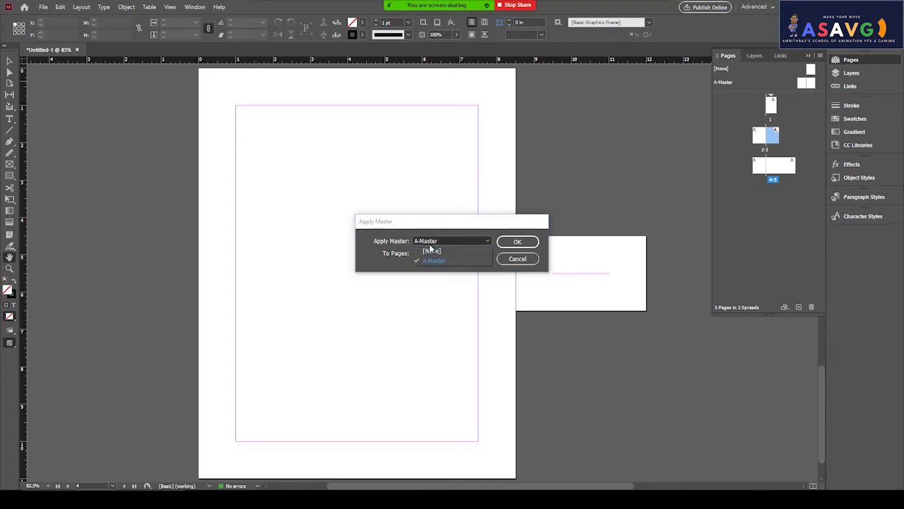
{"action": "left_click", "coordinate": [515, 241]}
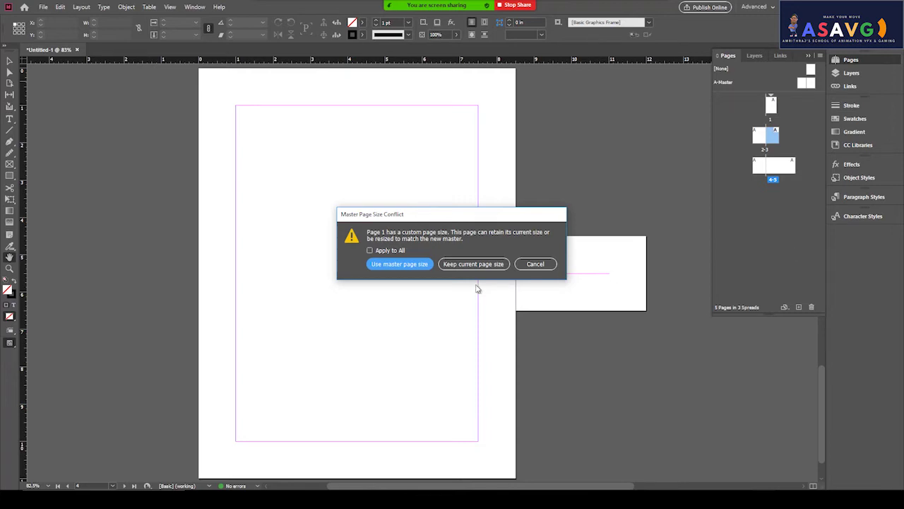
{"action": "left_click", "coordinate": [370, 251]}
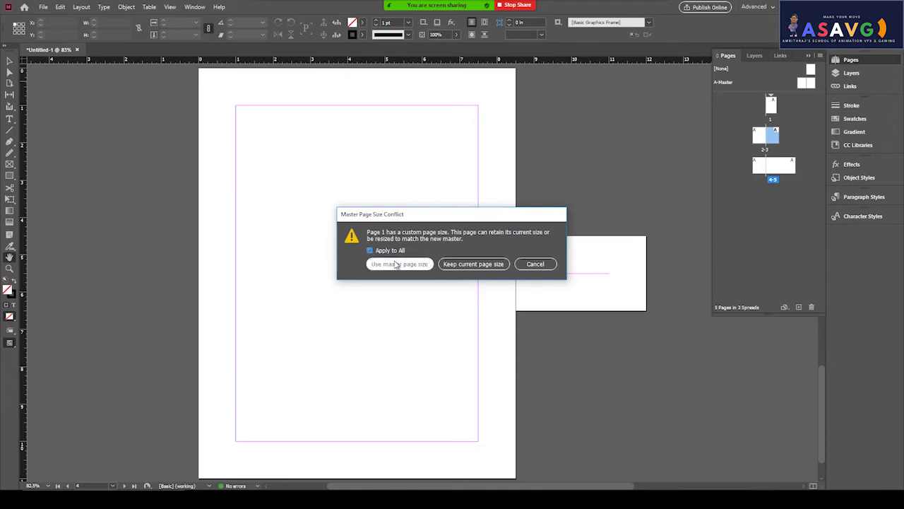
{"action": "left_click", "coordinate": [395, 263]}
- Look through all the spreads to examine the page sizes after applying the master
{"action": "left_click_drag", "start_coordinate": [606, 266], "coordinate": [552, 322]}
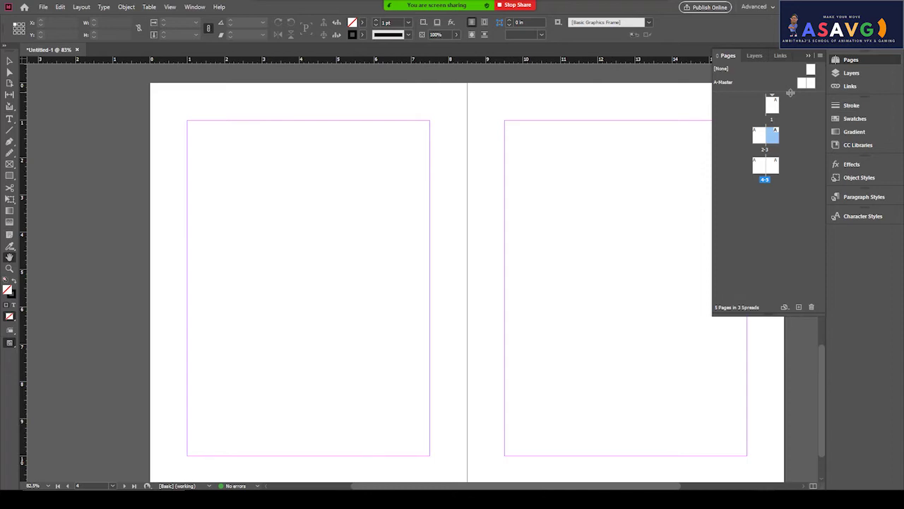
{"action": "scroll", "coordinate": [577, 297], "scroll_direction": "down", "scroll_amount": 3}
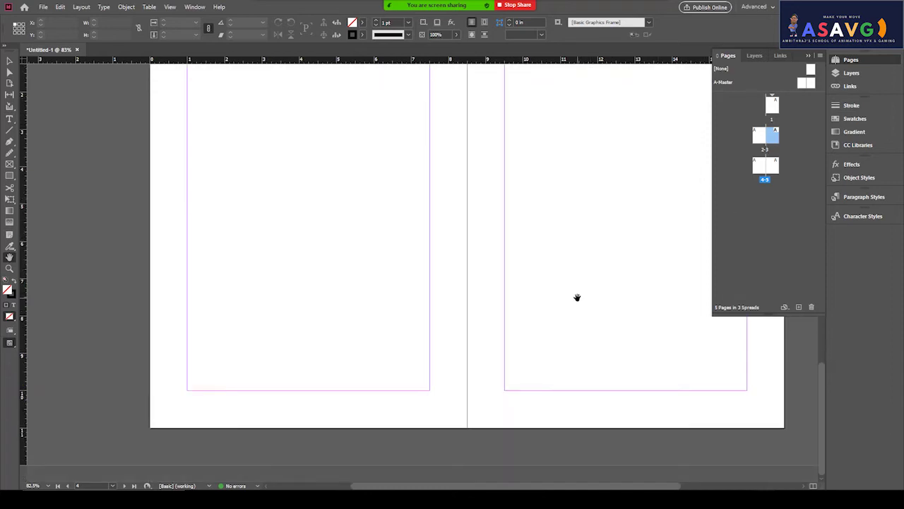
{"action": "scroll", "coordinate": [577, 297], "scroll_direction": "down", "scroll_amount": 4}
{"action": "scroll", "coordinate": [578, 298], "scroll_direction": "up", "scroll_amount": 20}
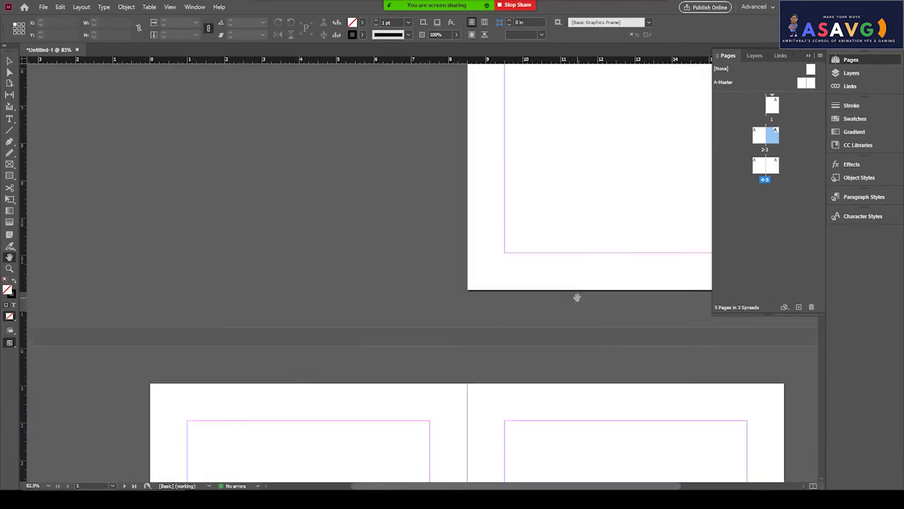
{"action": "scroll", "coordinate": [578, 297], "scroll_direction": "down", "scroll_amount": 20}
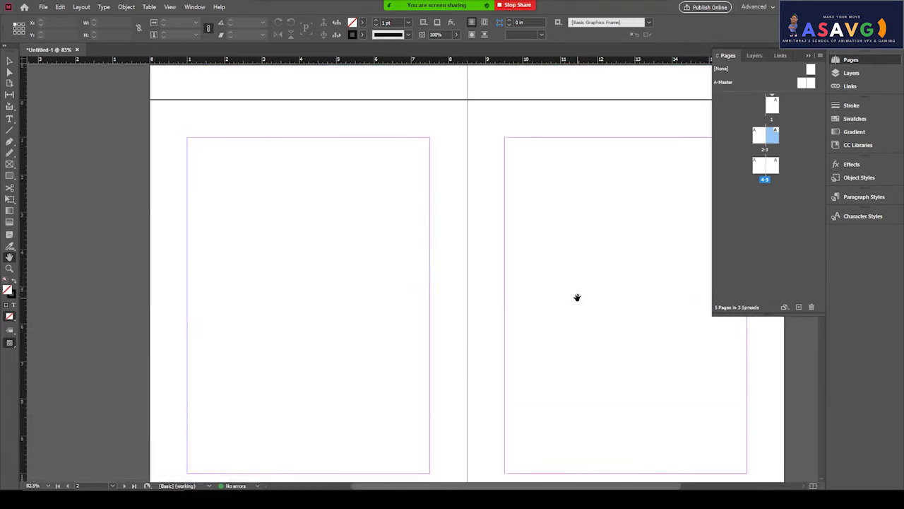
{"action": "scroll", "coordinate": [577, 297], "scroll_direction": "up", "scroll_amount": 14}
{"action": "scroll", "coordinate": [523, 254], "scroll_direction": "down", "scroll_amount": 15}
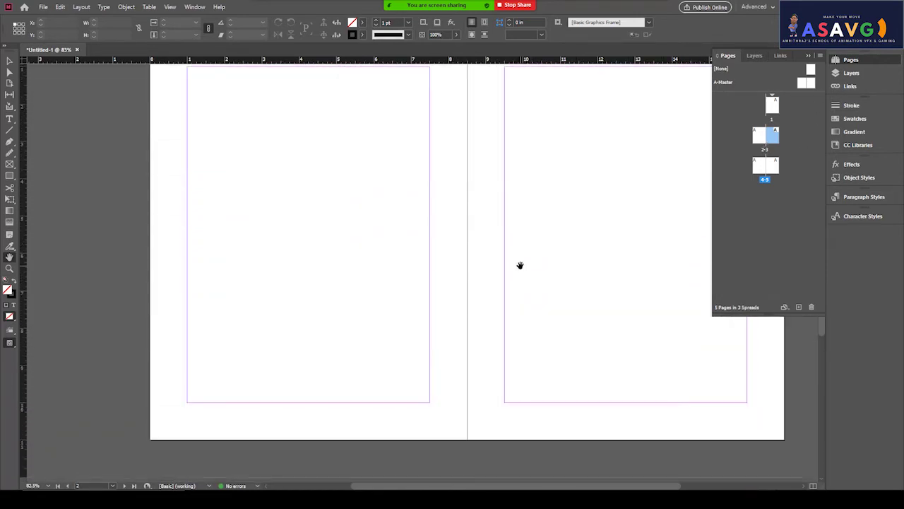
{"action": "scroll", "coordinate": [520, 264], "scroll_direction": "up", "scroll_amount": 5}
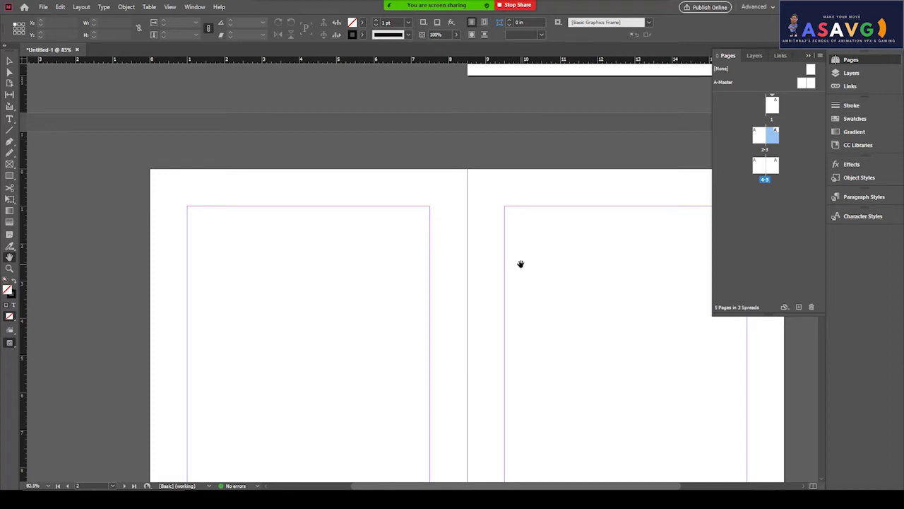
- Change the size of page 5 to Legal
{"action": "left_click", "coordinate": [777, 167]}
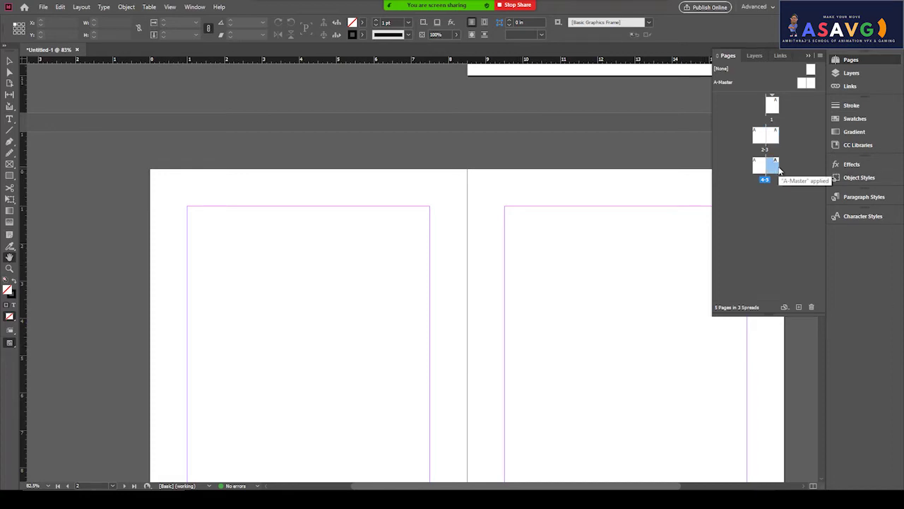
{"action": "left_click", "coordinate": [784, 306]}
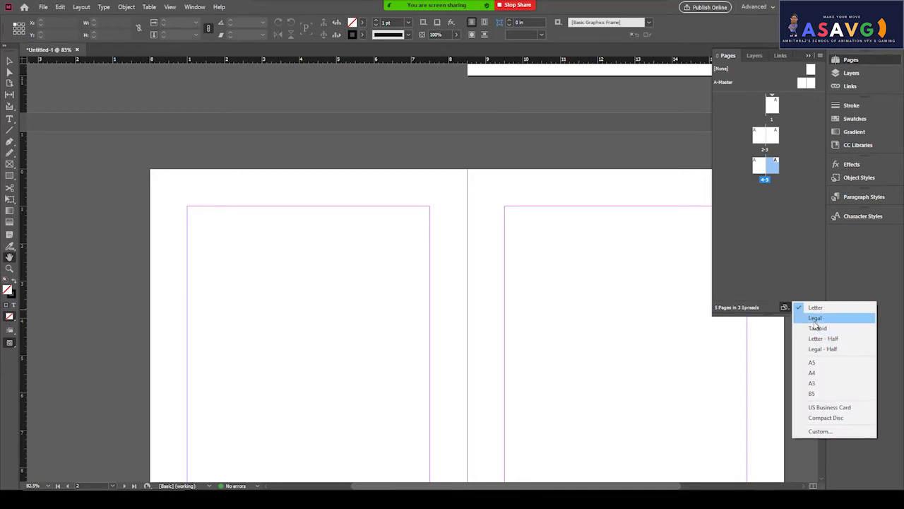
{"action": "left_click", "coordinate": [815, 319]}
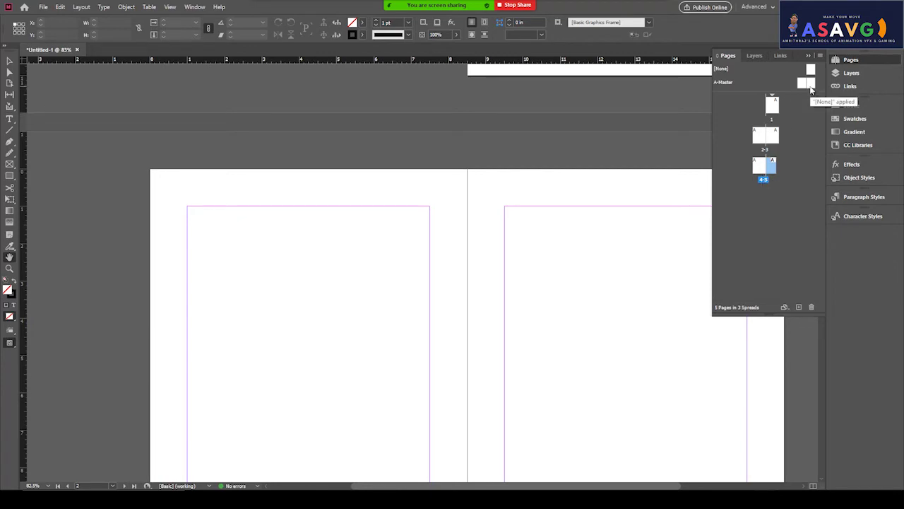
- Change the size of page 4 to A5
{"action": "scroll", "coordinate": [556, 320], "scroll_direction": "down", "scroll_amount": 5}
{"action": "scroll", "coordinate": [565, 327], "scroll_direction": "up", "scroll_amount": 3}
{"action": "scroll", "coordinate": [573, 335], "scroll_direction": "down", "scroll_amount": 4}
{"action": "scroll", "coordinate": [574, 339], "scroll_direction": "up", "scroll_amount": 4}
{"action": "scroll", "coordinate": [575, 339], "scroll_direction": "down", "scroll_amount": 2}
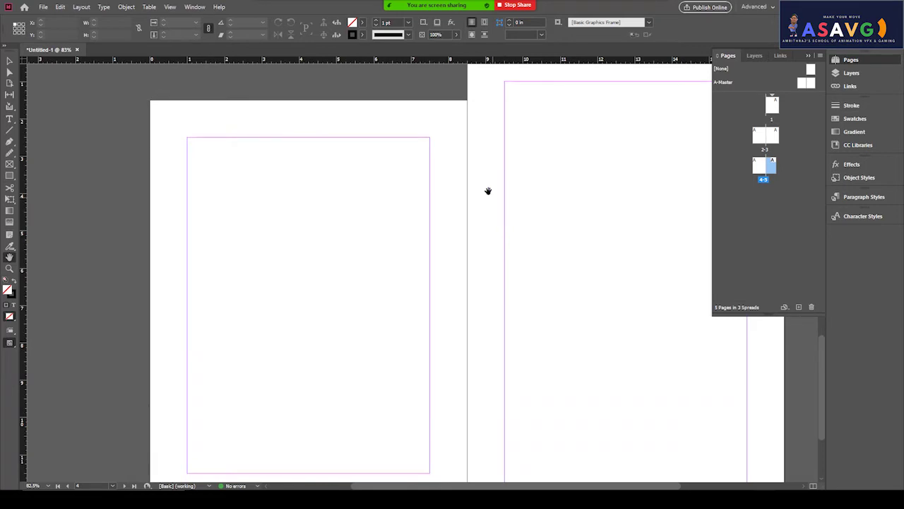
{"action": "scroll", "coordinate": [398, 250], "scroll_direction": "down", "scroll_amount": 2}
{"action": "scroll", "coordinate": [400, 269], "scroll_direction": "up", "scroll_amount": 2}
{"action": "left_click", "coordinate": [758, 166]}
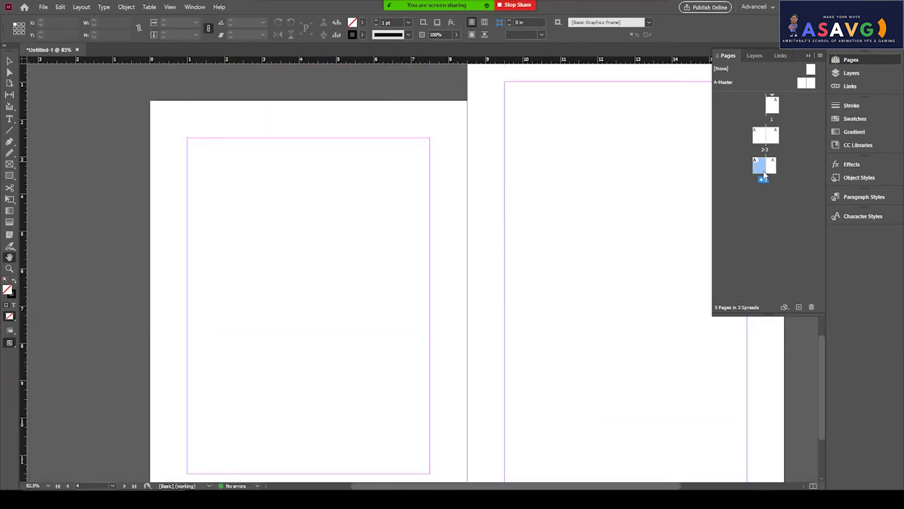
{"action": "left_click", "coordinate": [785, 308]}
{"action": "left_click", "coordinate": [816, 364]}
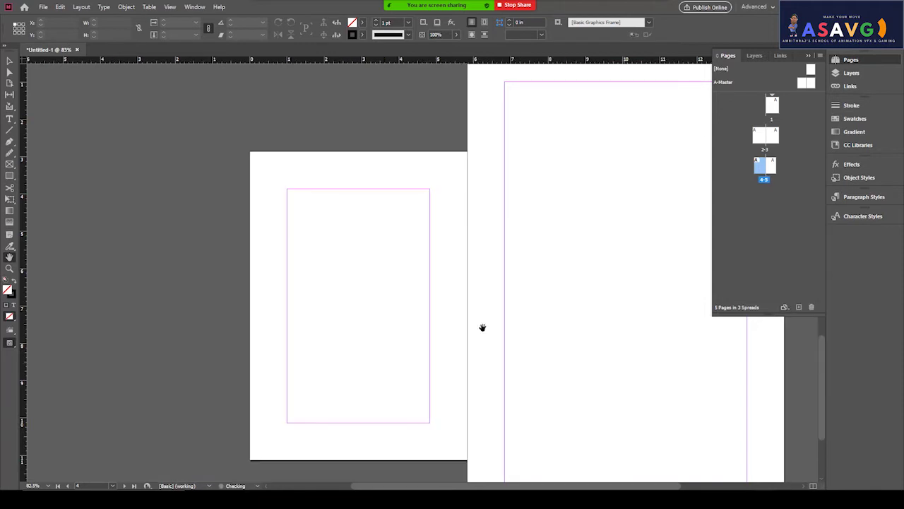
{"action": "scroll", "coordinate": [404, 289], "scroll_direction": "down", "scroll_amount": 3}
{"action": "scroll", "coordinate": [496, 255], "scroll_direction": "up", "scroll_amount": 10}
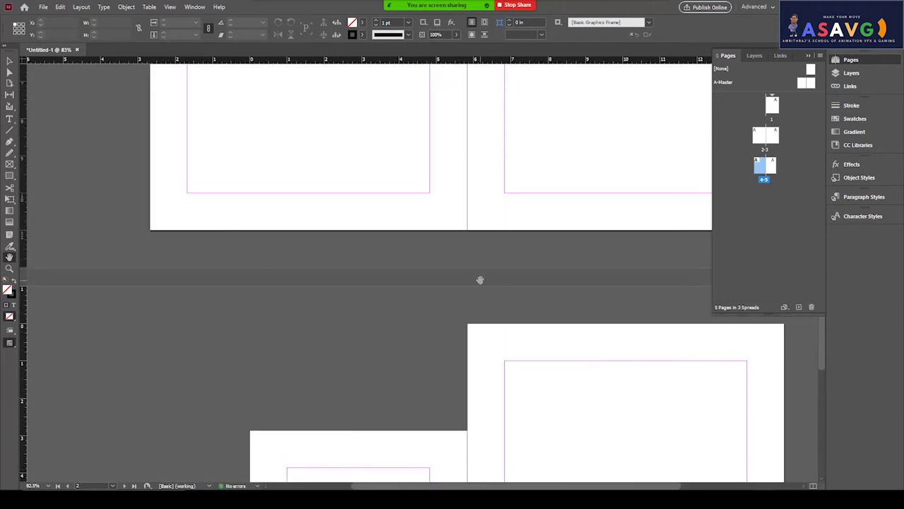
{"action": "scroll", "coordinate": [480, 280], "scroll_direction": "up", "scroll_amount": 15}
{"action": "scroll", "coordinate": [479, 279], "scroll_direction": "up", "scroll_amount": 4}
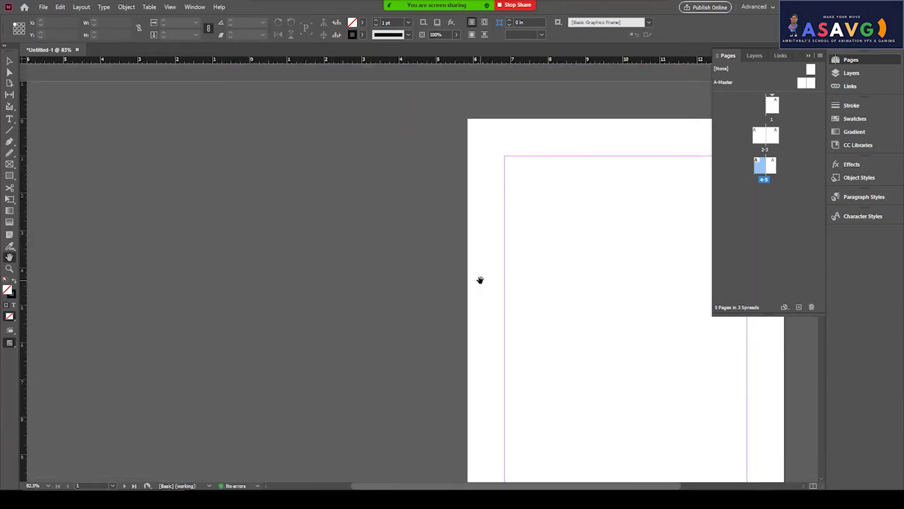
{"action": "scroll", "coordinate": [498, 292], "scroll_direction": "down", "scroll_amount": 8}
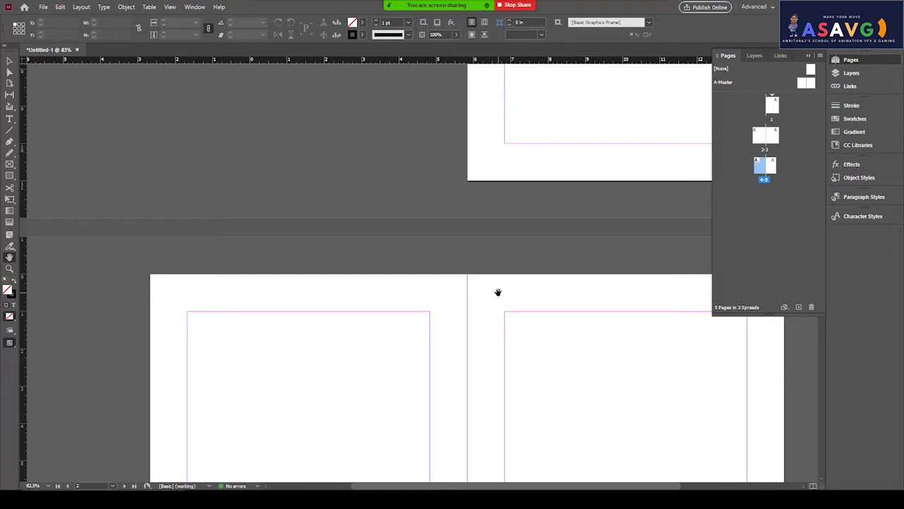
{"action": "right_click", "coordinate": [810, 85]}
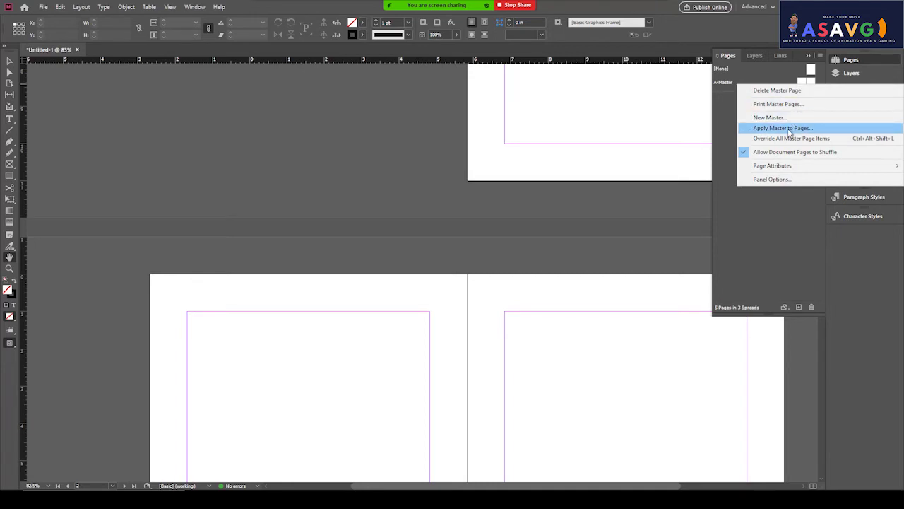
{"action": "left_click", "coordinate": [789, 132]}
{"action": "left_click_drag", "start_coordinate": [488, 219], "coordinate": [531, 190]}
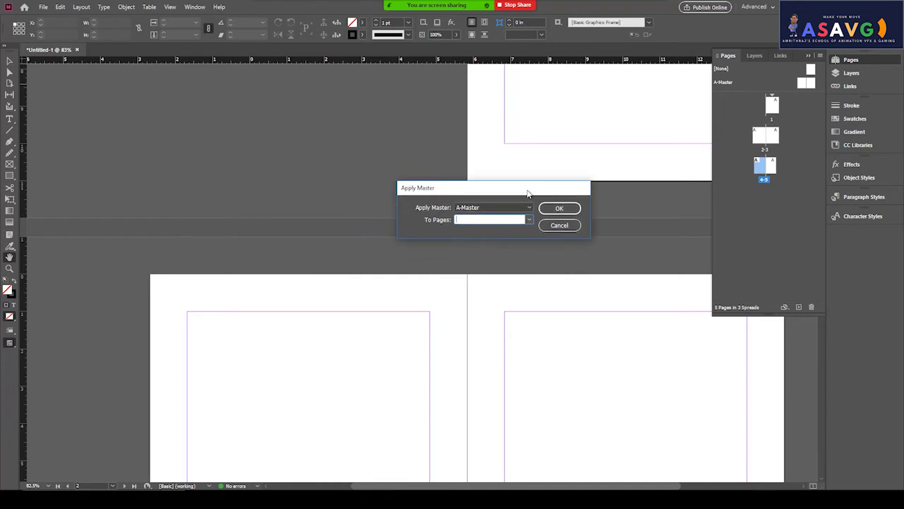
{"action": "left_click", "coordinate": [528, 220]}
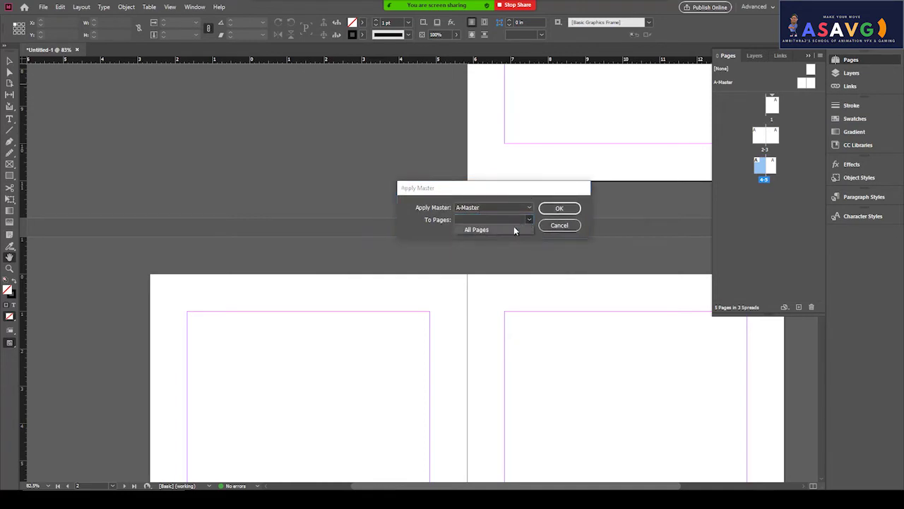
{"action": "left_click", "coordinate": [514, 227]}
{"action": "left_click", "coordinate": [557, 208]}
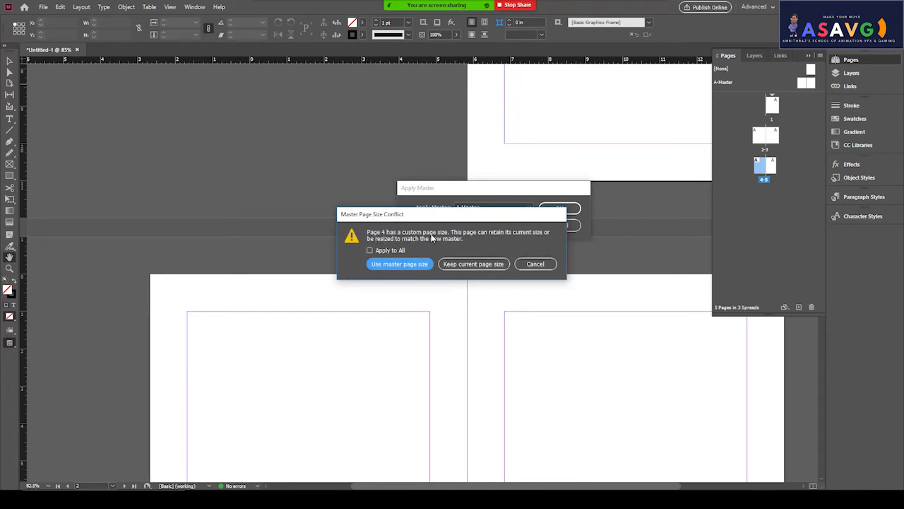
{"action": "left_click", "coordinate": [535, 263]}
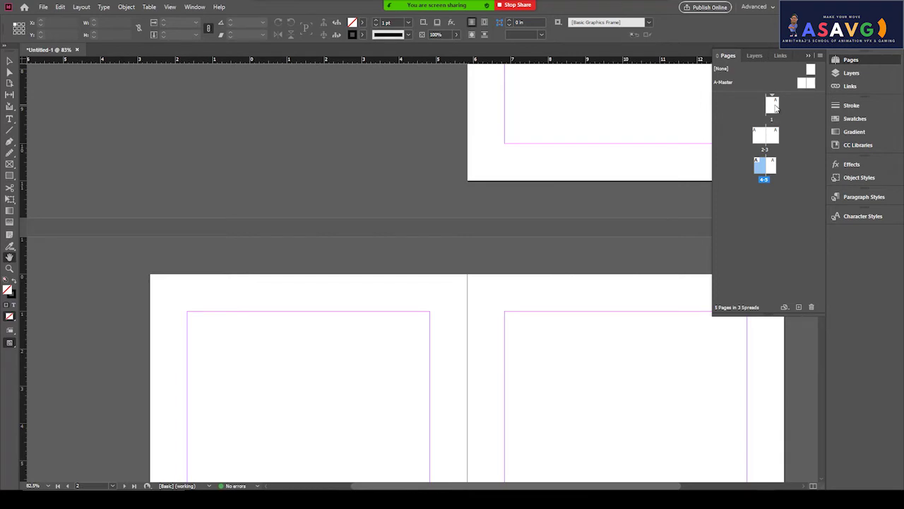
- Apply A-Master to all pages, resolving every page size conflict with the master page size, and check the resulting pages
{"action": "left_click", "coordinate": [773, 105]}
{"action": "right_click", "coordinate": [810, 85]}
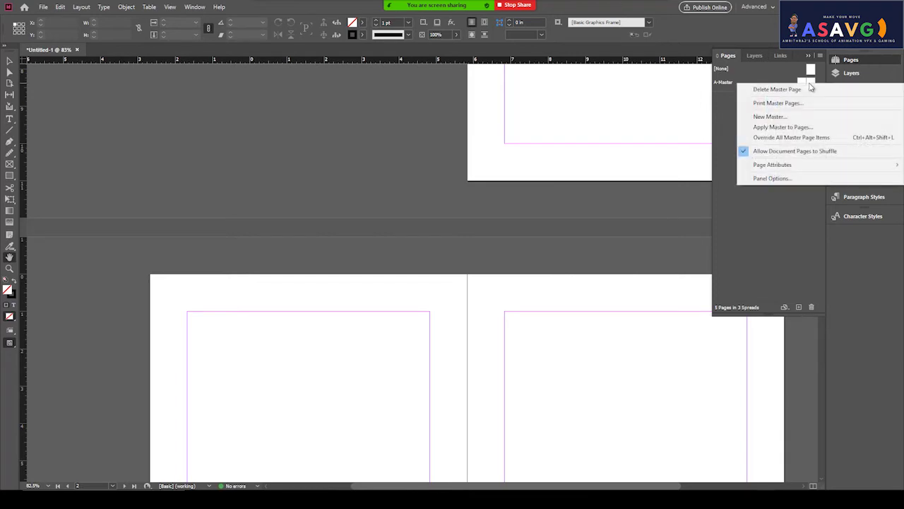
{"action": "left_click", "coordinate": [792, 130]}
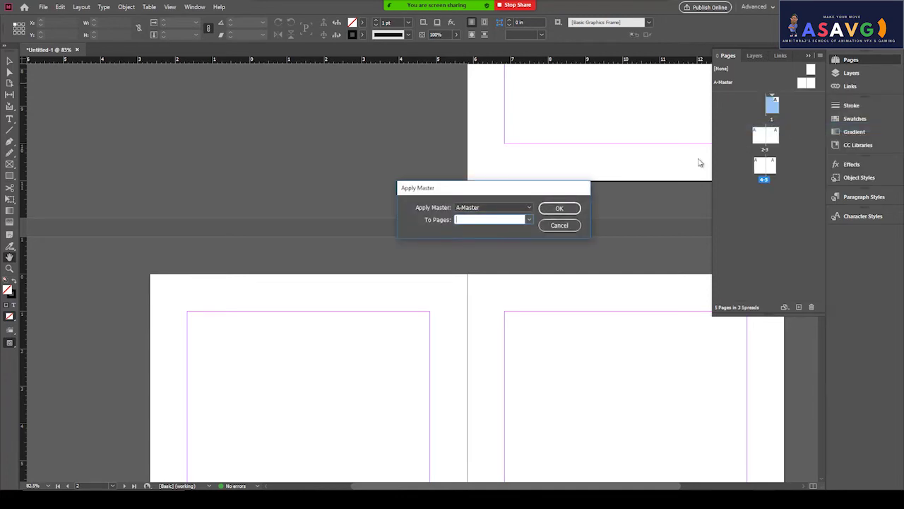
{"action": "left_click", "coordinate": [529, 222]}
{"action": "left_click", "coordinate": [509, 226]}
{"action": "left_click", "coordinate": [559, 209]}
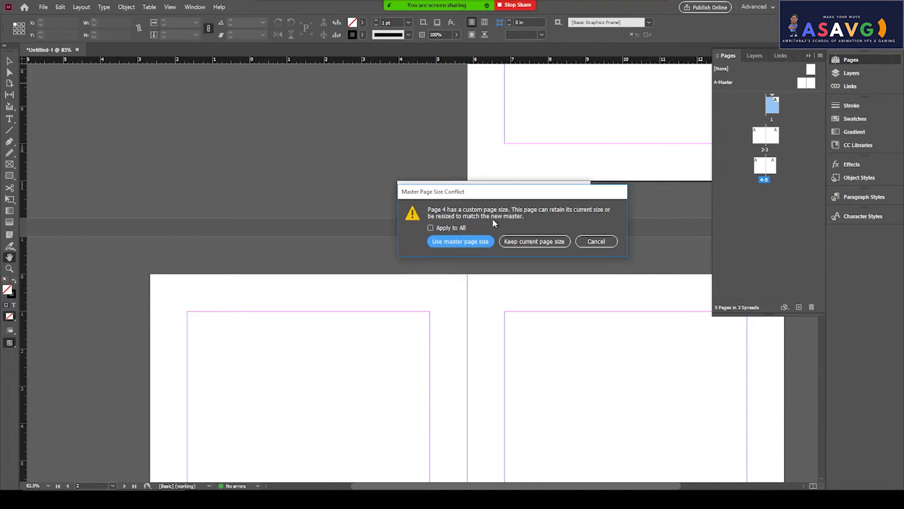
{"action": "left_click", "coordinate": [431, 228]}
{"action": "left_click", "coordinate": [453, 242]}
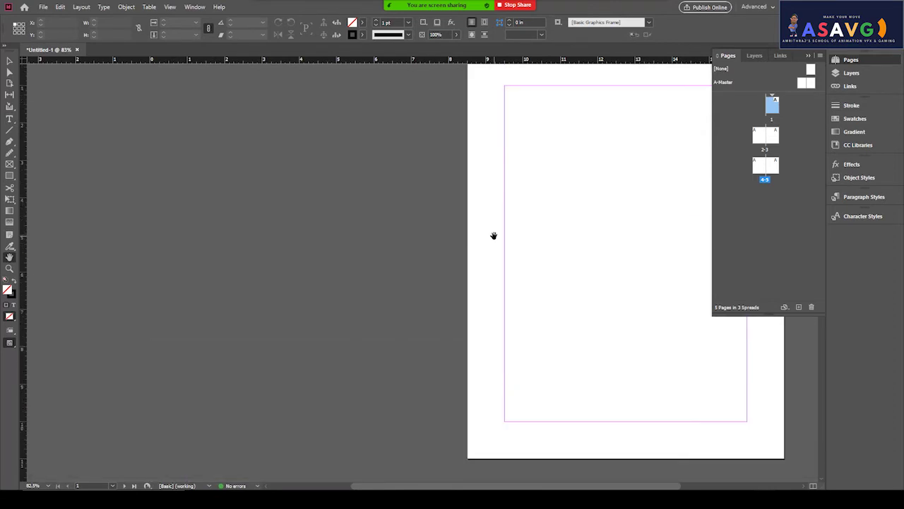
{"action": "scroll", "coordinate": [494, 235], "scroll_direction": "up", "scroll_amount": 3}
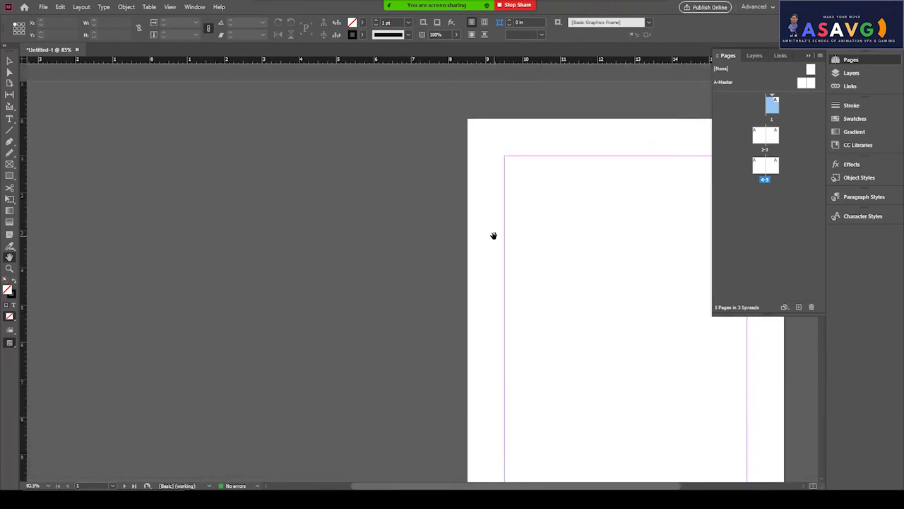
{"action": "scroll", "coordinate": [561, 248], "scroll_direction": "down", "scroll_amount": 10}
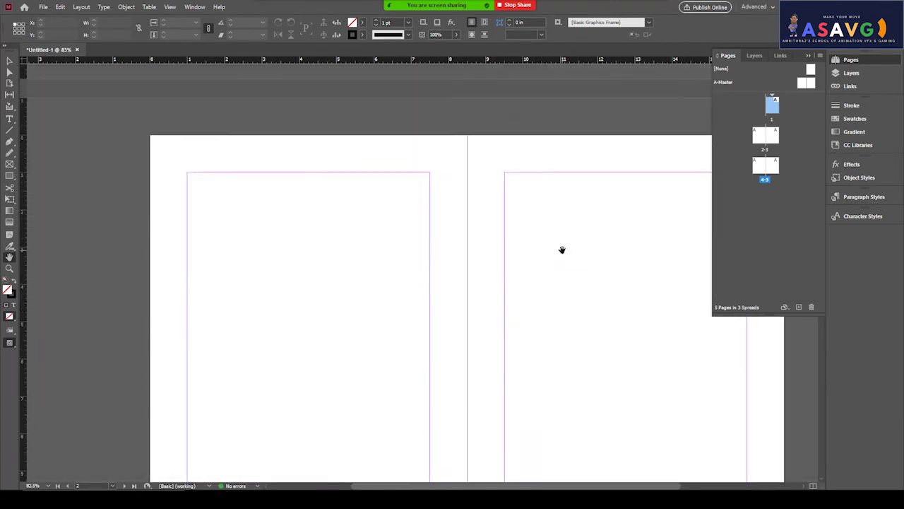
{"action": "scroll", "coordinate": [551, 290], "scroll_direction": "up", "scroll_amount": 10}
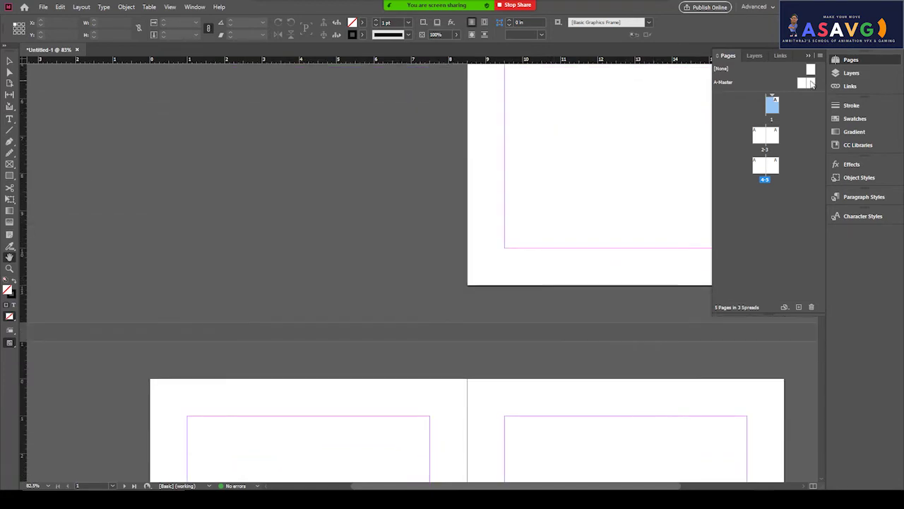
- Set up a new master with prefix B, named Design and based on A-Master
{"action": "right_click", "coordinate": [811, 83]}
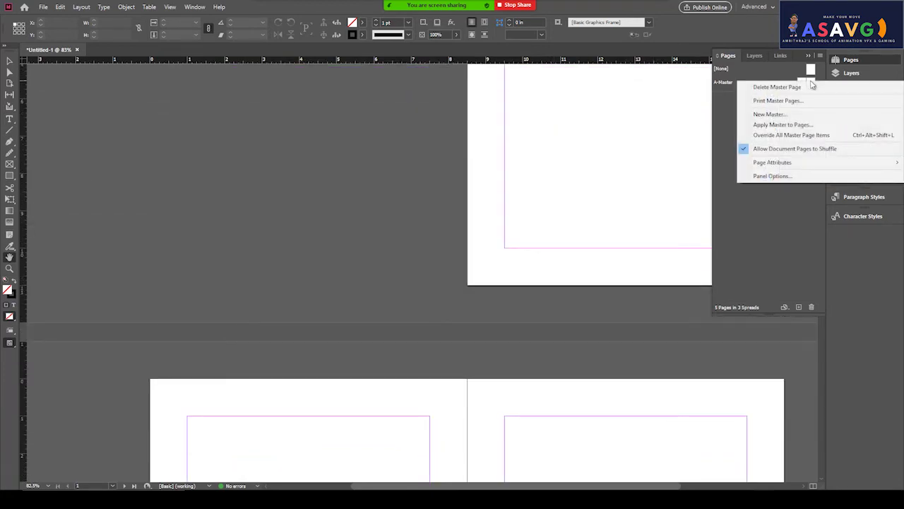
{"action": "left_click", "coordinate": [785, 115]}
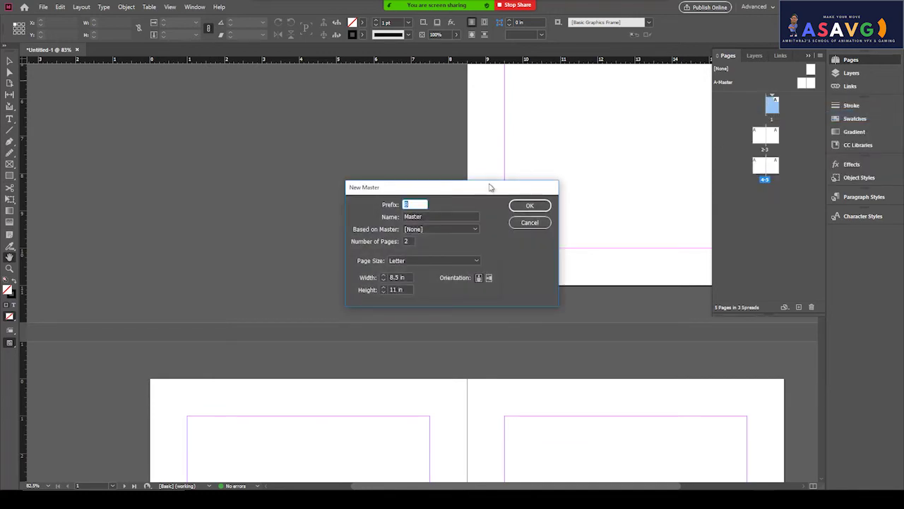
{"action": "left_click_drag", "start_coordinate": [428, 192], "coordinate": [492, 178]}
{"action": "left_click", "coordinate": [529, 179]}
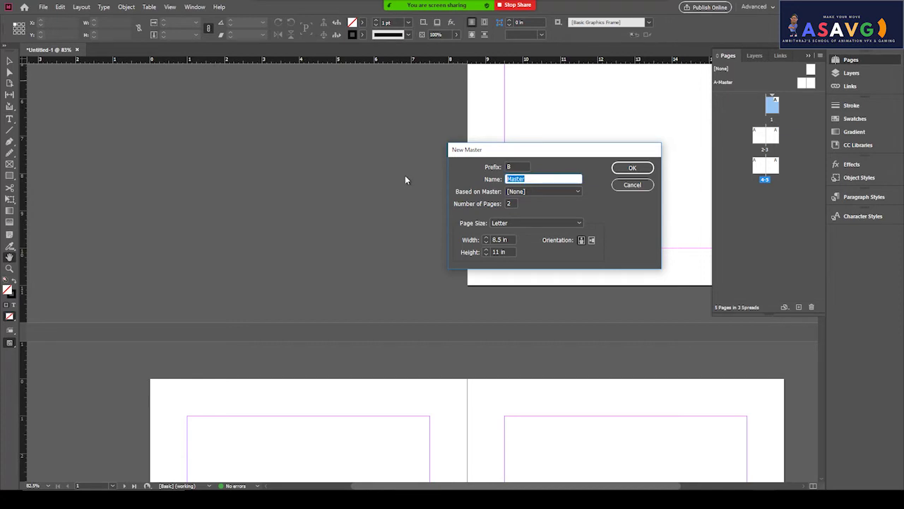
{"action": "type", "text": "Design"}
{"action": "left_click", "coordinate": [530, 190]}
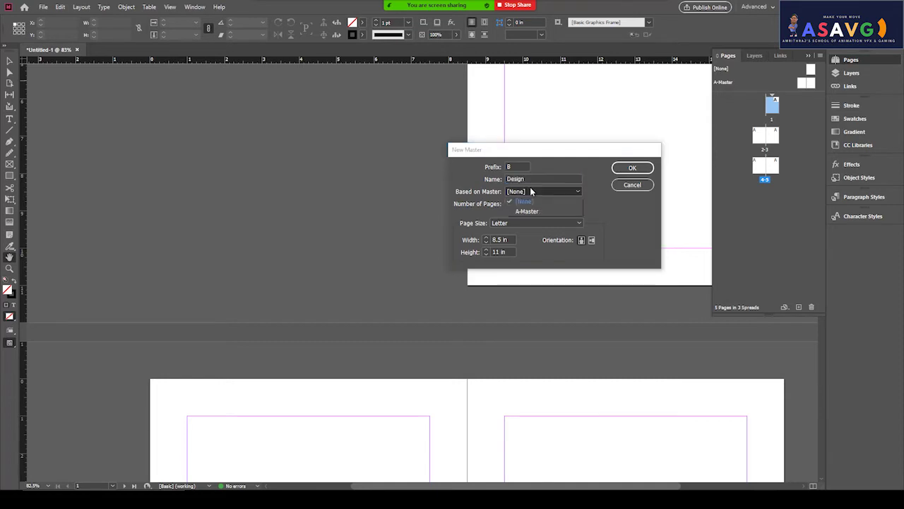
{"action": "left_click", "coordinate": [531, 210]}
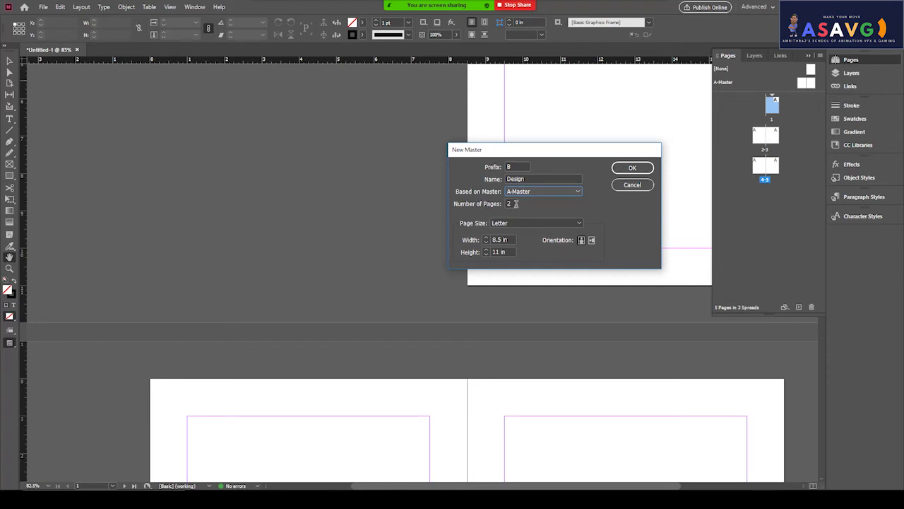
- Give the new Design master 5 pages at Letter size and create it
{"action": "left_click", "coordinate": [515, 222]}
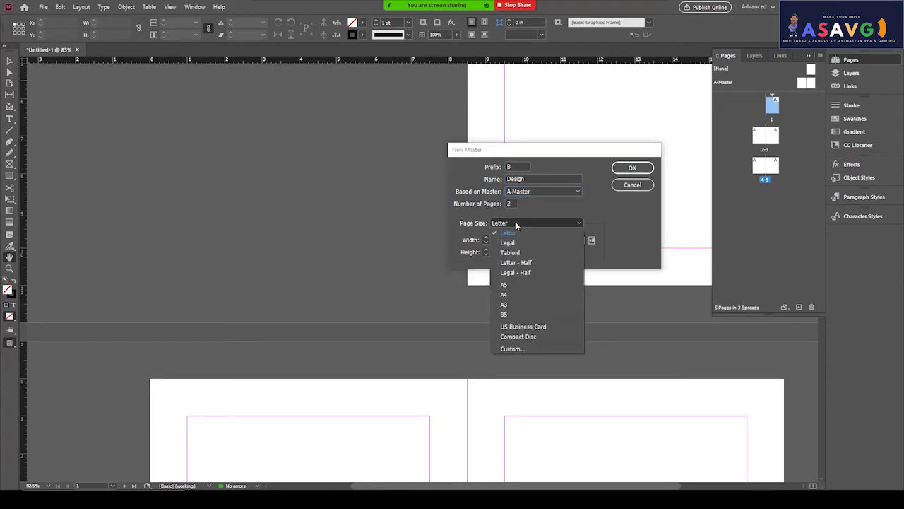
{"action": "left_click", "coordinate": [515, 223]}
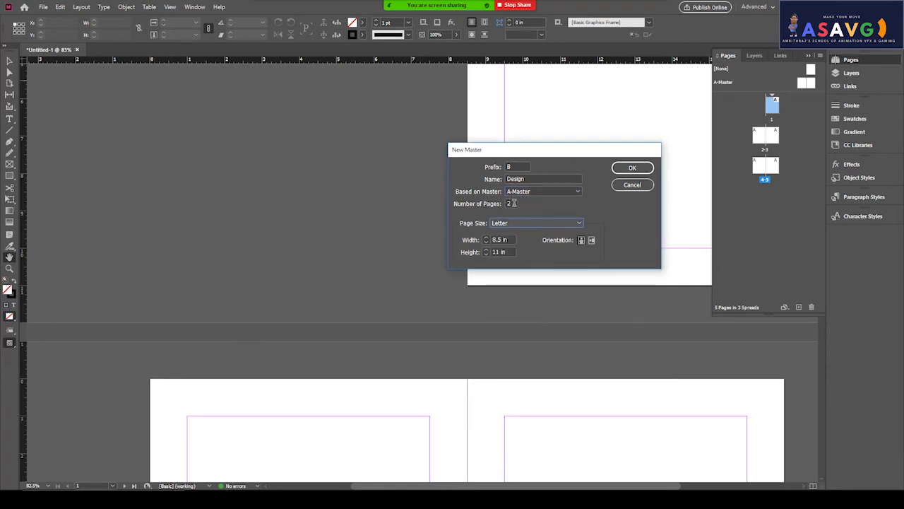
{"action": "double_click", "coordinate": [512, 203]}
{"action": "type", "text": "5"}
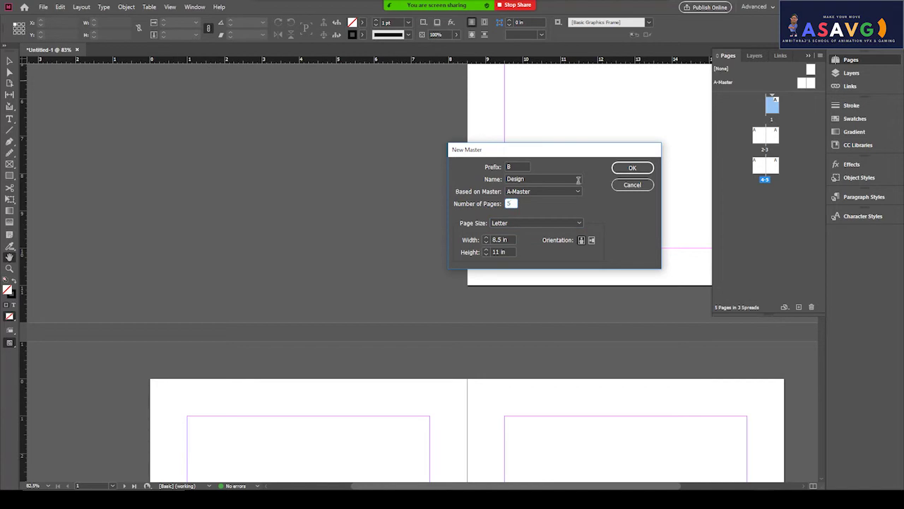
{"action": "left_click", "coordinate": [632, 168]}
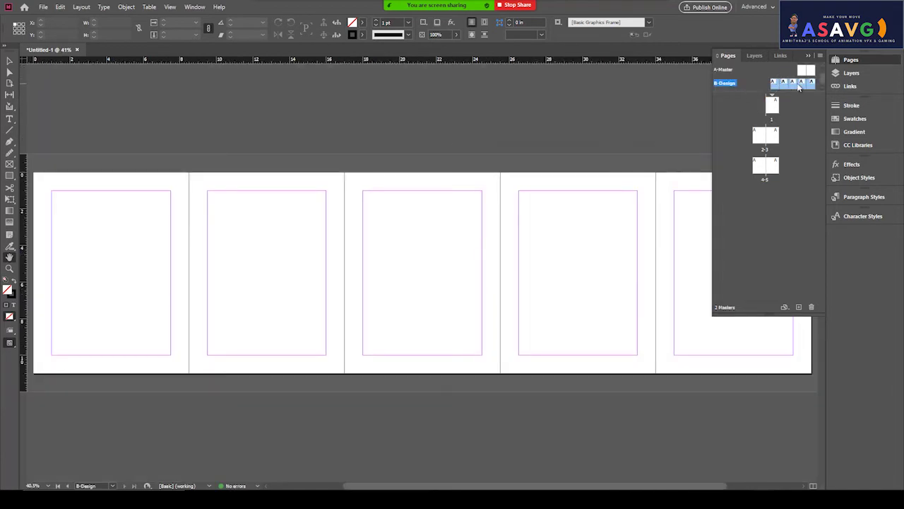
- Look over the pages of the B-Design master spread
{"action": "left_click", "coordinate": [772, 105]}
{"action": "left_click", "coordinate": [764, 135]}
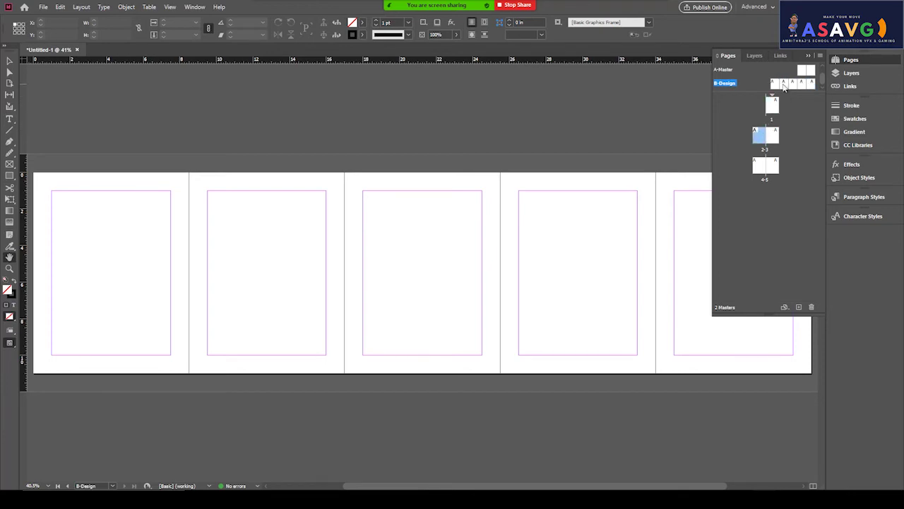
{"action": "double_click", "coordinate": [783, 84]}
{"action": "left_click", "coordinate": [774, 83]}
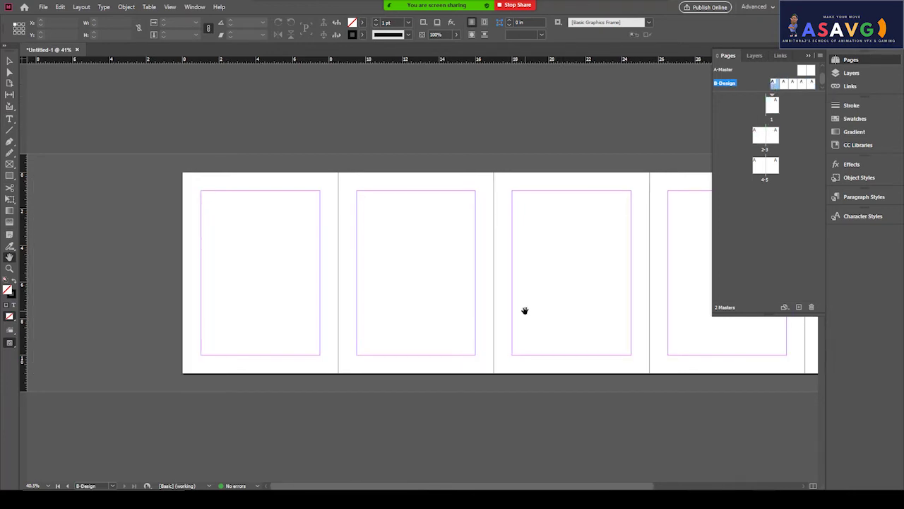
{"action": "left_click_drag", "start_coordinate": [565, 295], "coordinate": [493, 295]}
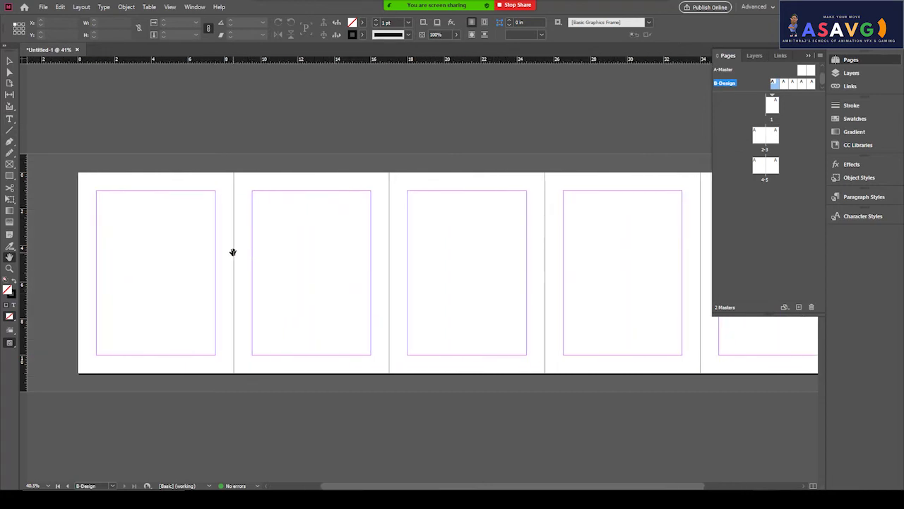
{"action": "left_click_drag", "start_coordinate": [678, 329], "coordinate": [557, 339]}
- Return to page 1 of the document and look through the document spreads
{"action": "double_click", "coordinate": [774, 106]}
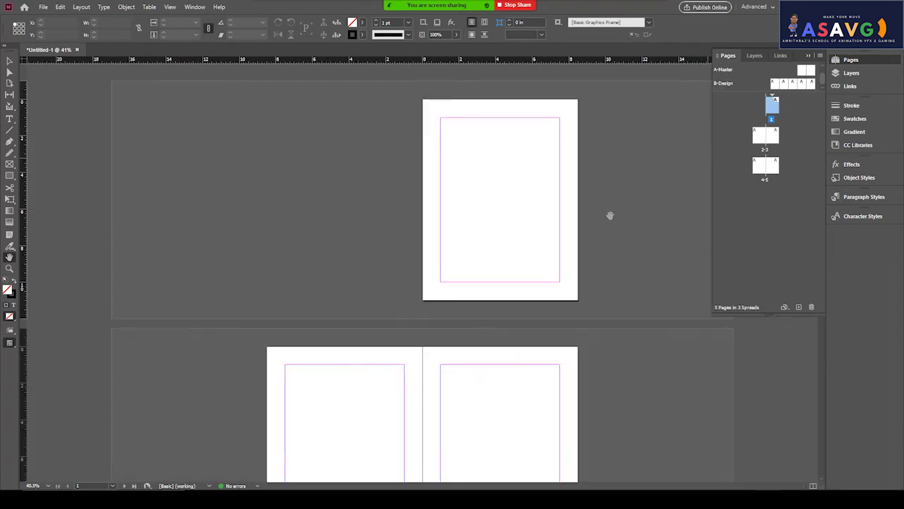
{"action": "scroll", "coordinate": [465, 313], "scroll_direction": "down", "scroll_amount": 3}
{"action": "scroll", "coordinate": [465, 313], "scroll_direction": "up", "scroll_amount": 2}
{"action": "scroll", "coordinate": [465, 313], "scroll_direction": "down", "scroll_amount": 1}
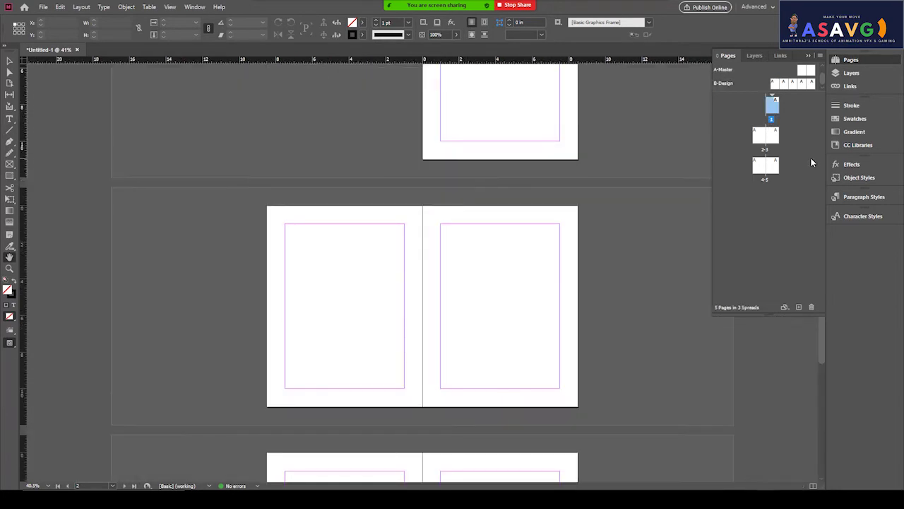
{"action": "left_click", "coordinate": [763, 137]}
{"action": "scroll", "coordinate": [432, 243], "scroll_direction": "down", "scroll_amount": 2}
{"action": "scroll", "coordinate": [423, 270], "scroll_direction": "up", "scroll_amount": 3}
{"action": "scroll", "coordinate": [424, 271], "scroll_direction": "down", "scroll_amount": 1}
{"action": "scroll", "coordinate": [425, 272], "scroll_direction": "down", "scroll_amount": 3}
{"action": "scroll", "coordinate": [424, 270], "scroll_direction": "up", "scroll_amount": 3}
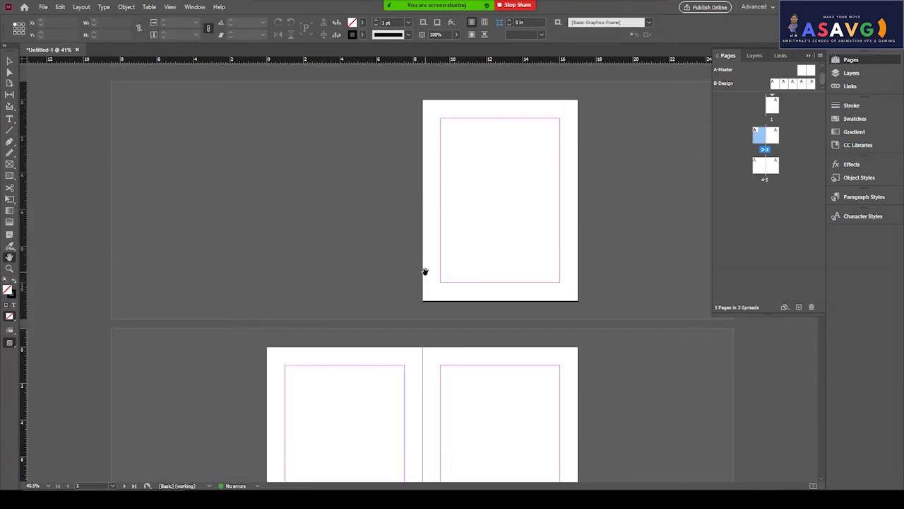
- Go to page 3 and zoom out to 12.5% to examine all the document spreads together
{"action": "double_click", "coordinate": [770, 139]}
{"action": "scroll", "coordinate": [561, 188], "scroll_direction": "down", "scroll_amount": 3}
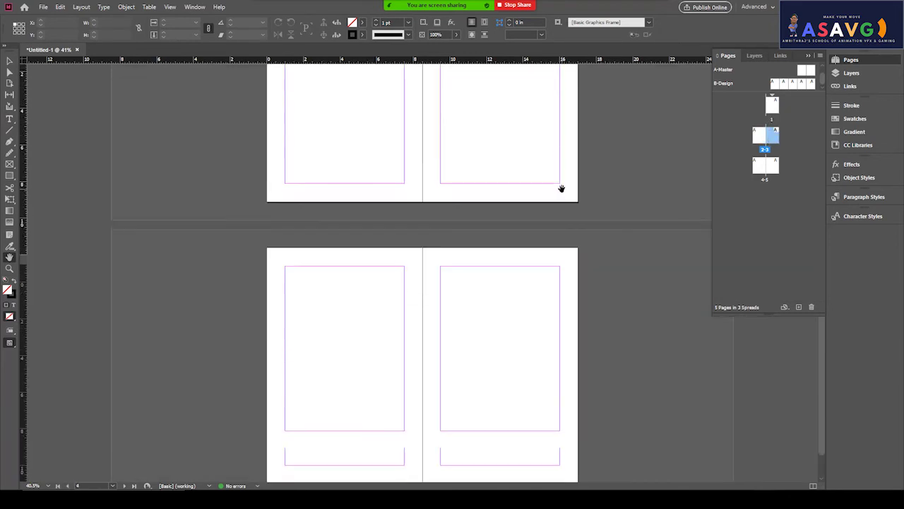
{"action": "scroll", "coordinate": [562, 189], "scroll_direction": "up", "scroll_amount": 3}
{"action": "key", "text": "ctrl+minus"}
{"action": "key", "text": "ctrl+minus"}
{"action": "key", "text": "ctrl+minus"}
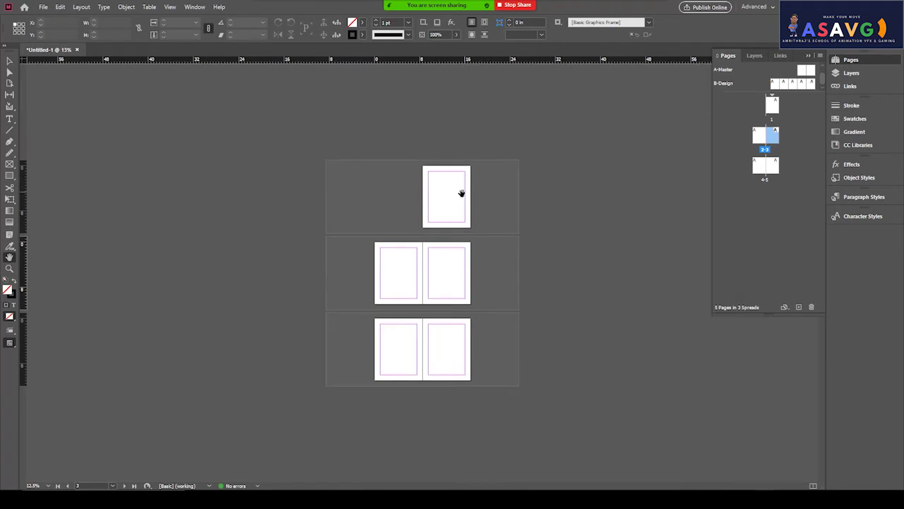
- Examine the five pages of the B-Design master, and compare them with the document spreads holding pages 1 to 5
{"action": "double_click", "coordinate": [777, 85]}
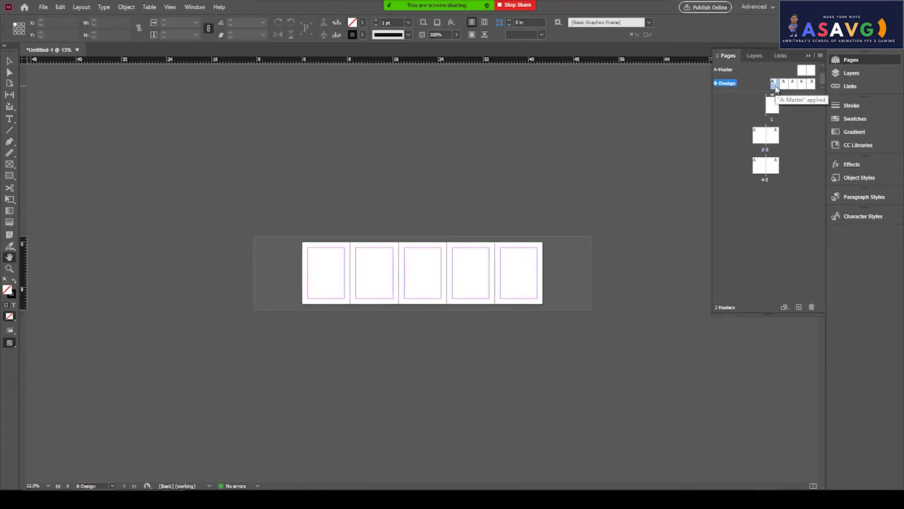
{"action": "left_click", "coordinate": [784, 85]}
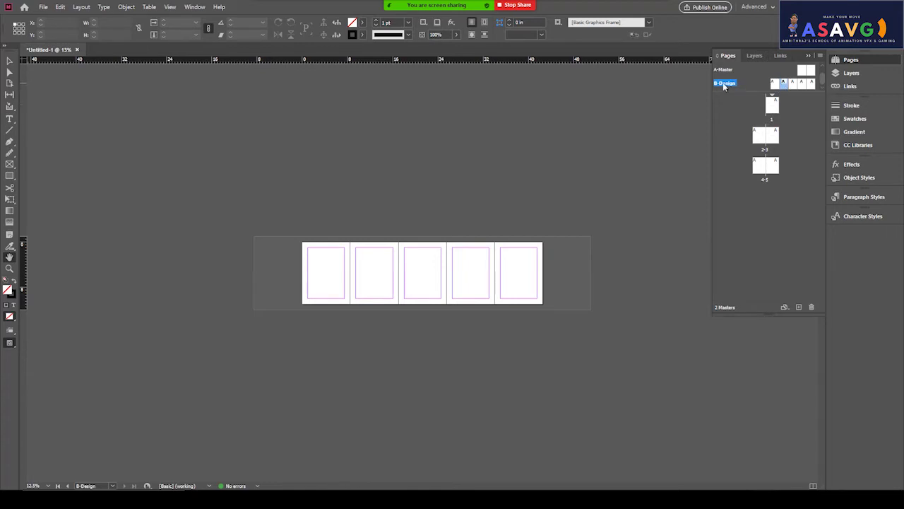
{"action": "double_click", "coordinate": [772, 105]}
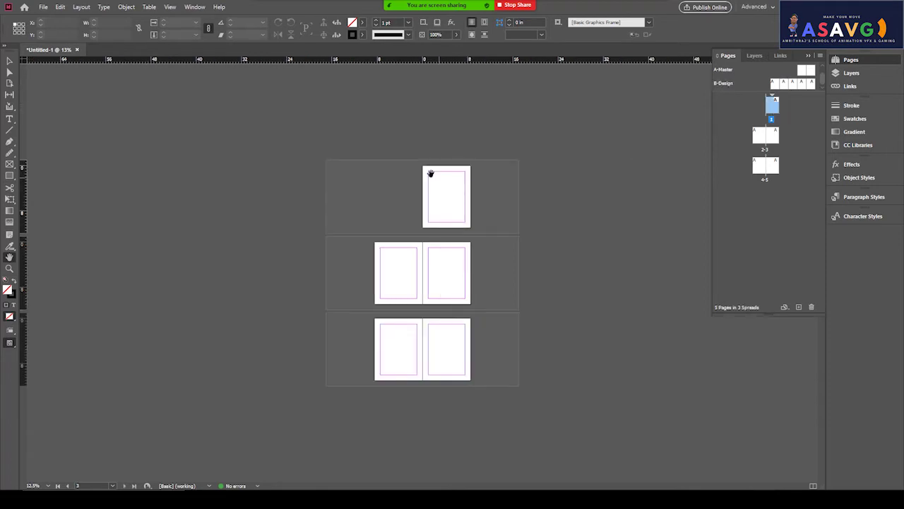
{"action": "left_click", "coordinate": [760, 135]}
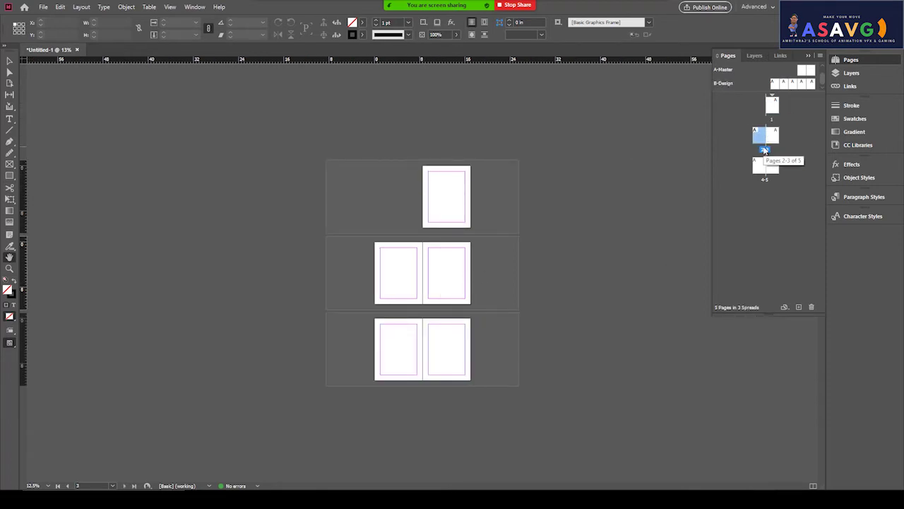
{"action": "left_click", "coordinate": [760, 167]}
{"action": "left_click", "coordinate": [773, 170]}
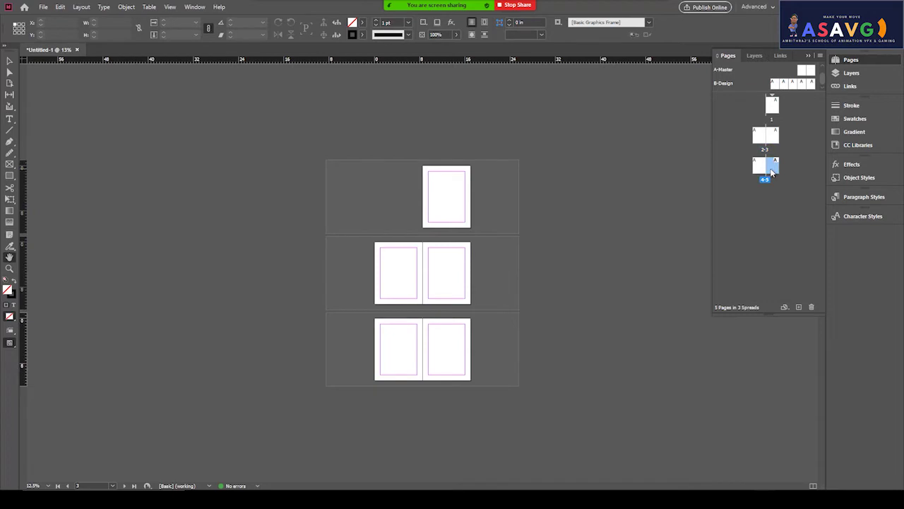
{"action": "double_click", "coordinate": [763, 173]}
{"action": "left_click_drag", "start_coordinate": [446, 339], "coordinate": [319, 341]}
{"action": "left_click_drag", "start_coordinate": [445, 195], "coordinate": [353, 248]}
- Open the B-Design master spread and zoom out to 25% to examine all its pages together
{"action": "double_click", "coordinate": [779, 84]}
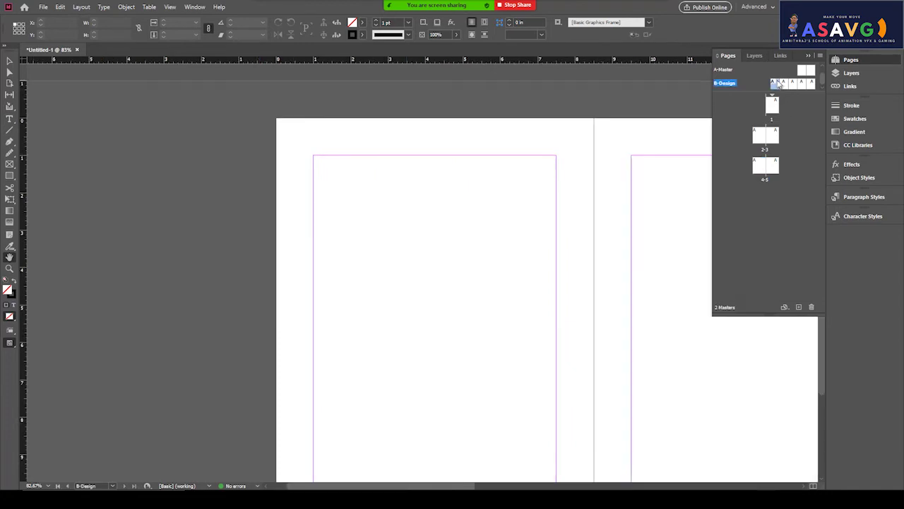
{"action": "scroll", "coordinate": [492, 287], "scroll_direction": "down", "scroll_amount": 3}
{"action": "key", "text": "ctrl+minus"}
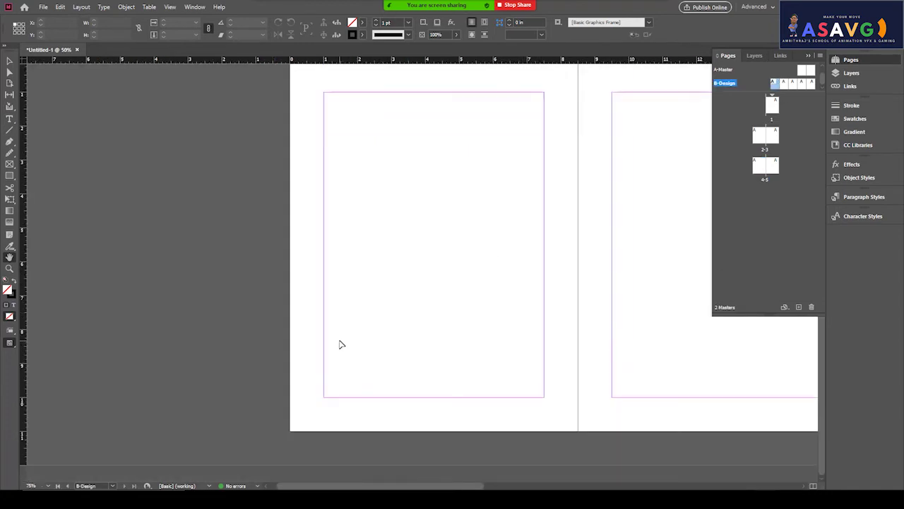
{"action": "key", "text": "ctrl+minus"}
{"action": "key", "text": "ctrl+minus"}
{"action": "key", "text": "ctrl+minus"}
{"action": "key", "text": "ctrl+minus"}
- Return to page 1 of the document and look through the 2-3 and 4-5 spreads at 25% zoom
{"action": "left_click_drag", "start_coordinate": [775, 83], "coordinate": [773, 108]}
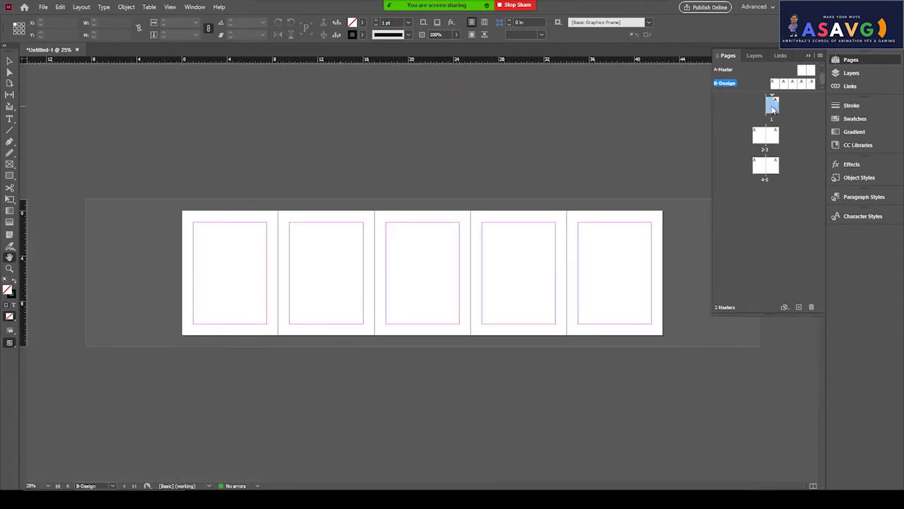
{"action": "double_click", "coordinate": [772, 106]}
{"action": "scroll", "coordinate": [563, 119], "scroll_direction": "down", "scroll_amount": 2}
{"action": "scroll", "coordinate": [570, 329], "scroll_direction": "up", "scroll_amount": 2}
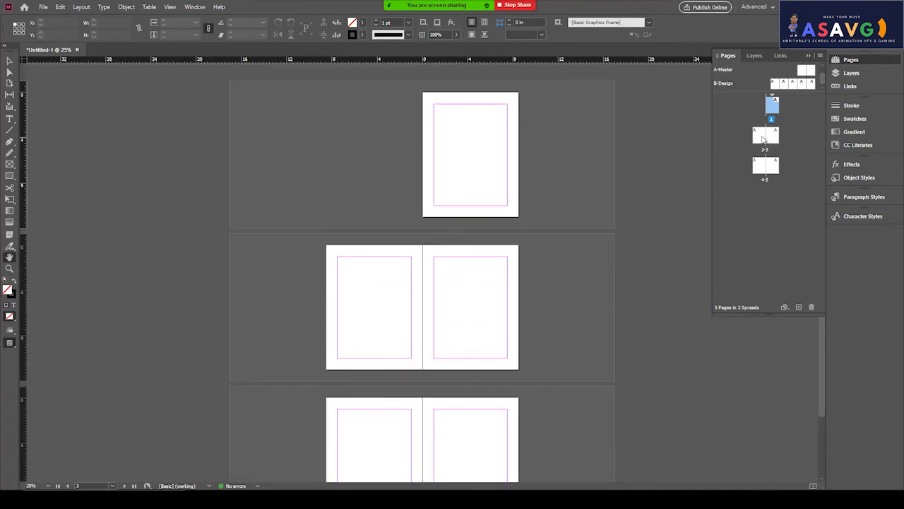
{"action": "left_click", "coordinate": [763, 140]}
{"action": "scroll", "coordinate": [636, 204], "scroll_direction": "down", "scroll_amount": 2}
{"action": "scroll", "coordinate": [552, 268], "scroll_direction": "up", "scroll_amount": 2}
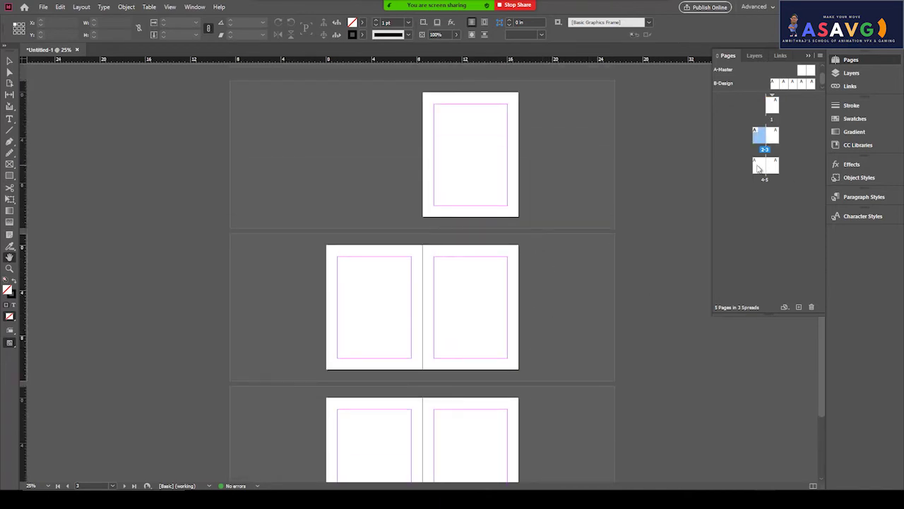
{"action": "left_click", "coordinate": [758, 168]}
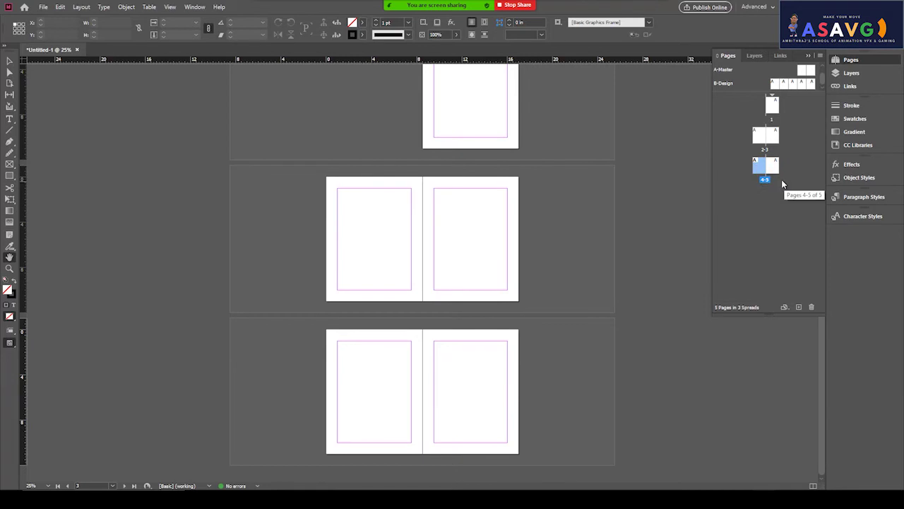
{"action": "left_click", "coordinate": [774, 168]}
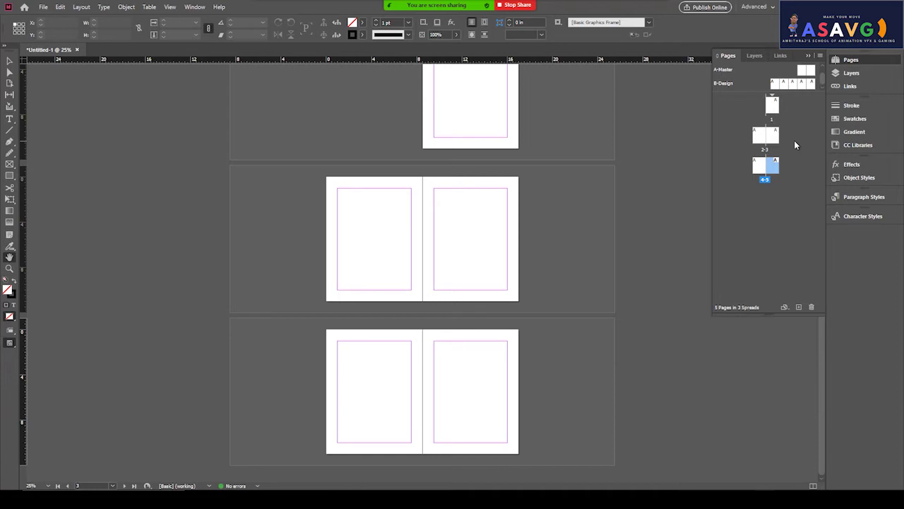
- Delete the spread that holds page 1 of the document
{"action": "left_click", "coordinate": [775, 106]}
{"action": "right_click", "coordinate": [775, 106]}
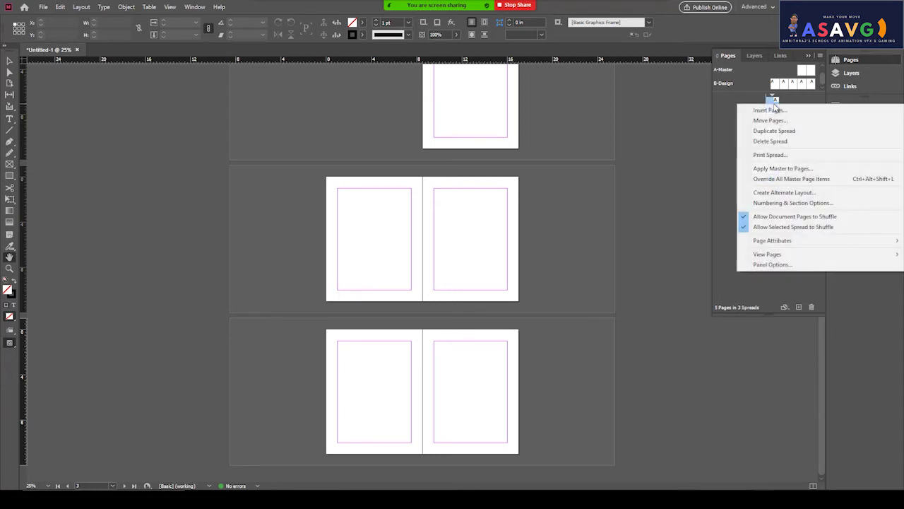
{"action": "left_click", "coordinate": [775, 142]}
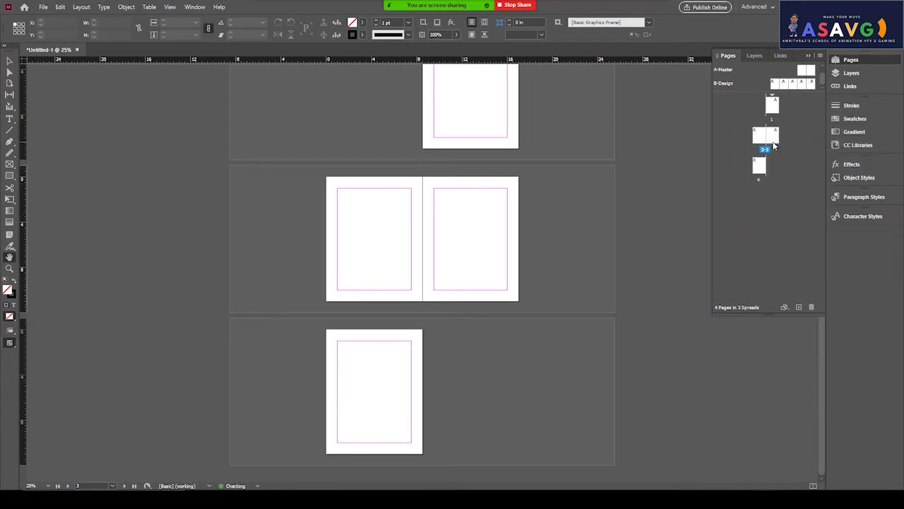
- Try deleting page 4 of the document and undo that deletion
{"action": "left_click", "coordinate": [773, 137]}
{"action": "left_click", "coordinate": [759, 166]}
{"action": "left_click", "coordinate": [811, 307]}
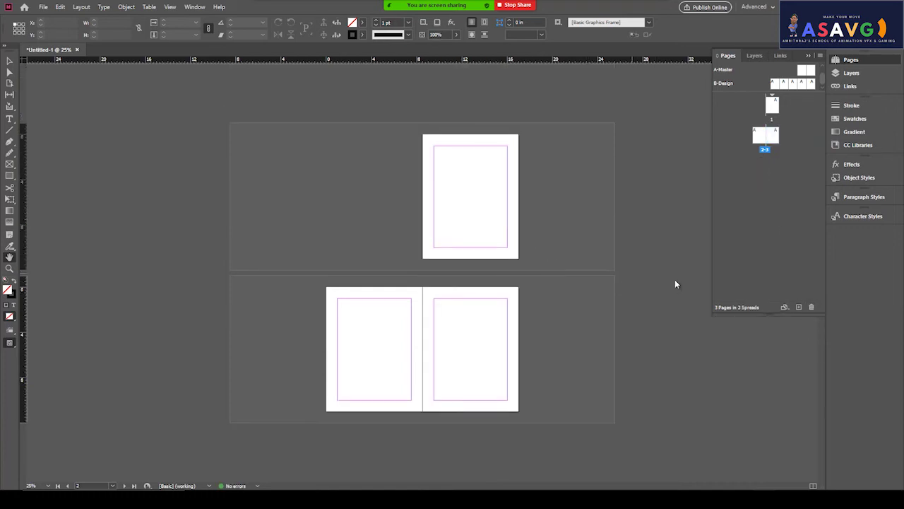
{"action": "key", "text": "ctrl+z"}
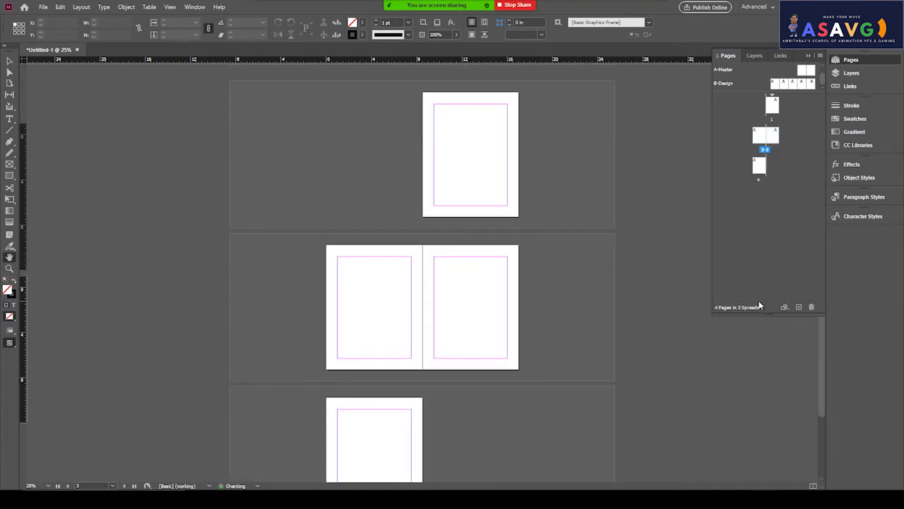
- Delete the page 4 spread and the 2-3 spread, keeping only page 1 in the document
{"action": "right_click", "coordinate": [759, 167]}
{"action": "left_click", "coordinate": [770, 205]}
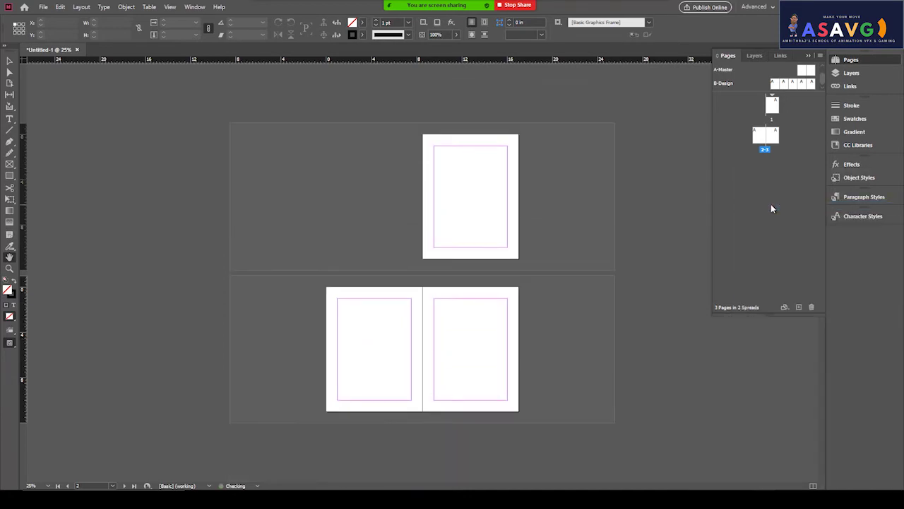
{"action": "left_click", "coordinate": [766, 141]}
{"action": "left_click", "coordinate": [764, 149]}
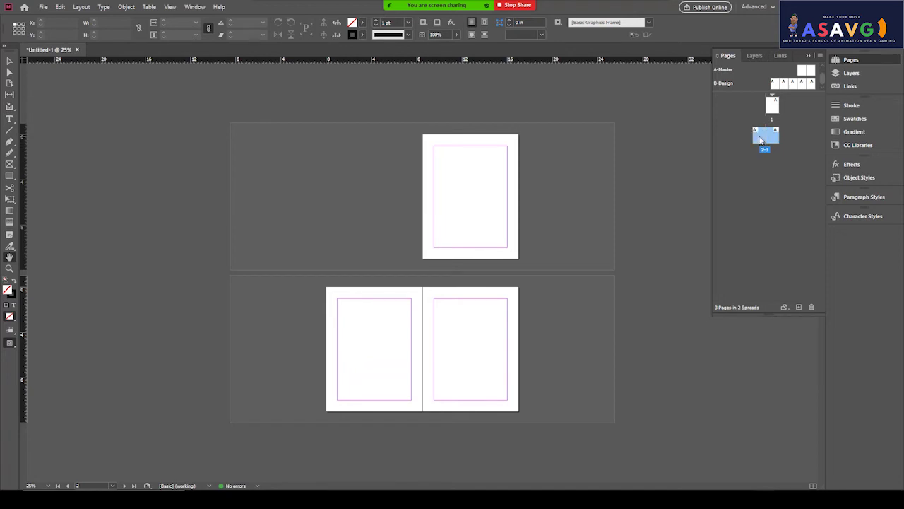
{"action": "right_click", "coordinate": [766, 137]}
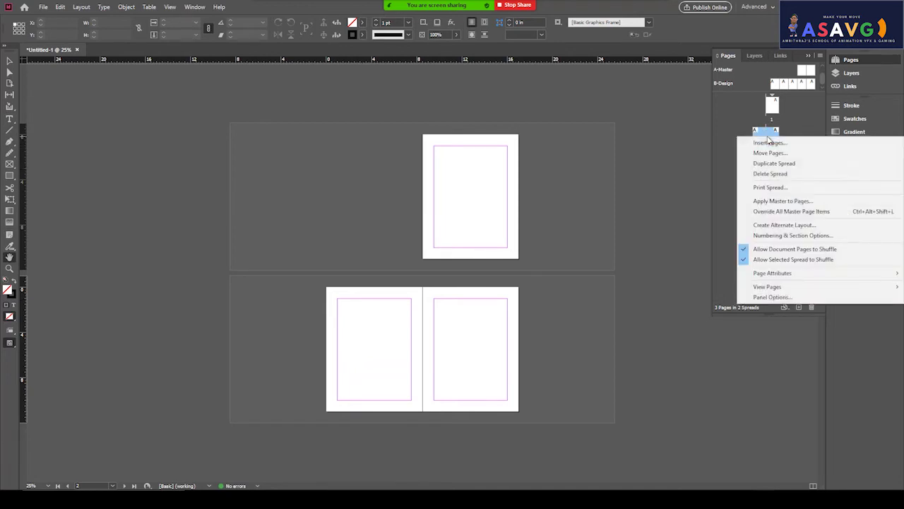
{"action": "left_click", "coordinate": [770, 174]}
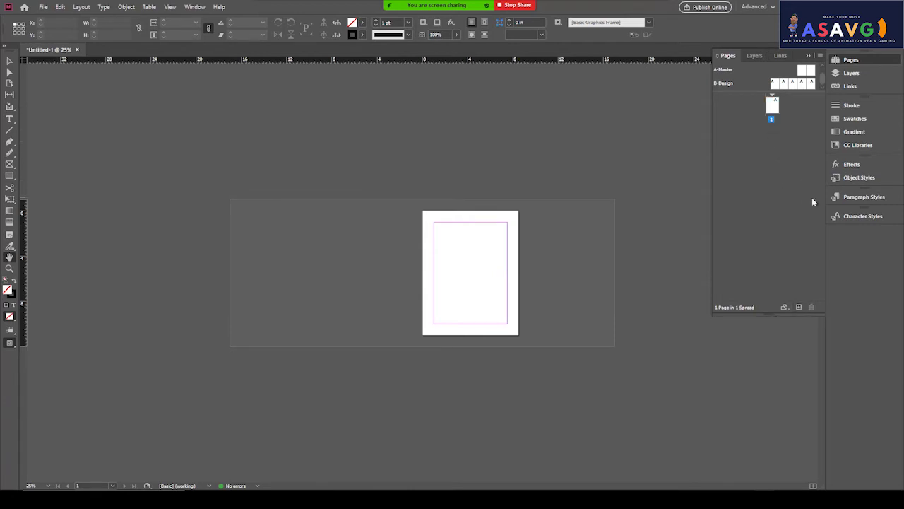
{"action": "right_click", "coordinate": [768, 108]}
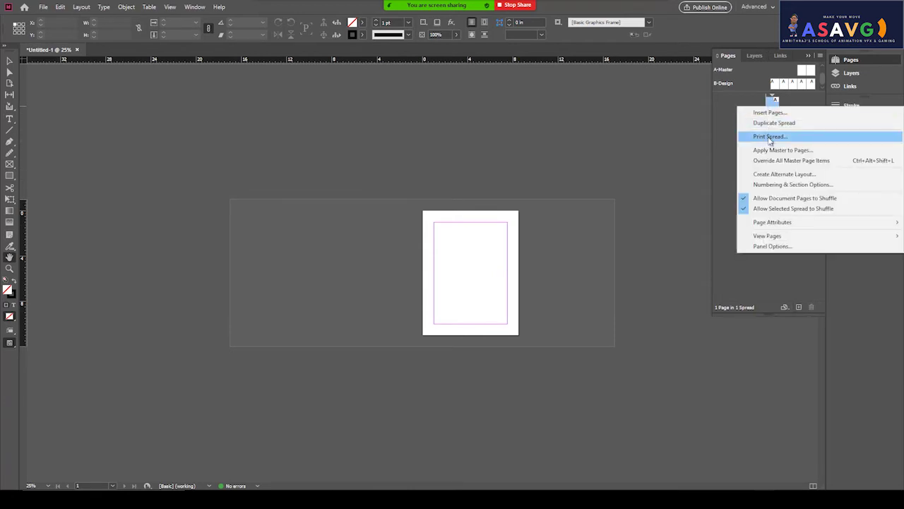
{"action": "left_click", "coordinate": [765, 268]}
- Delete one page of the B-Design master, and delete the rest of the B-Design master spread
{"action": "right_click", "coordinate": [790, 87]}
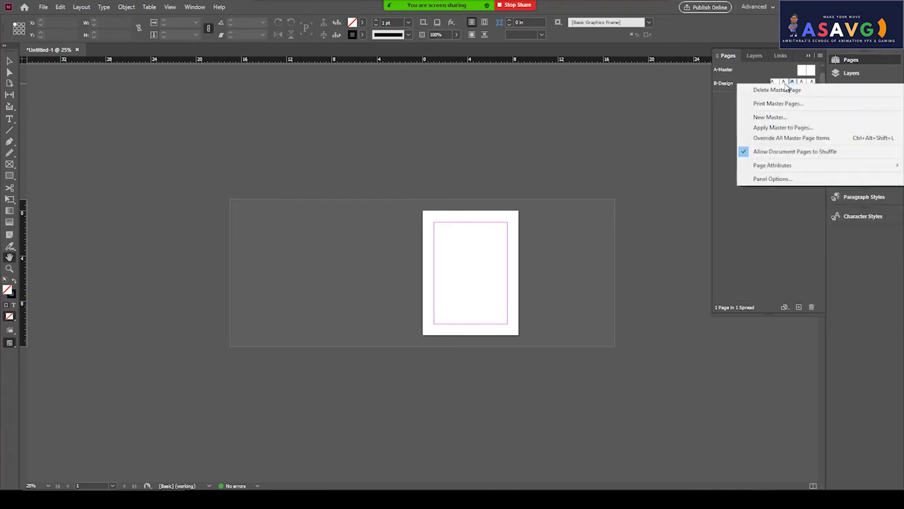
{"action": "left_click", "coordinate": [784, 90]}
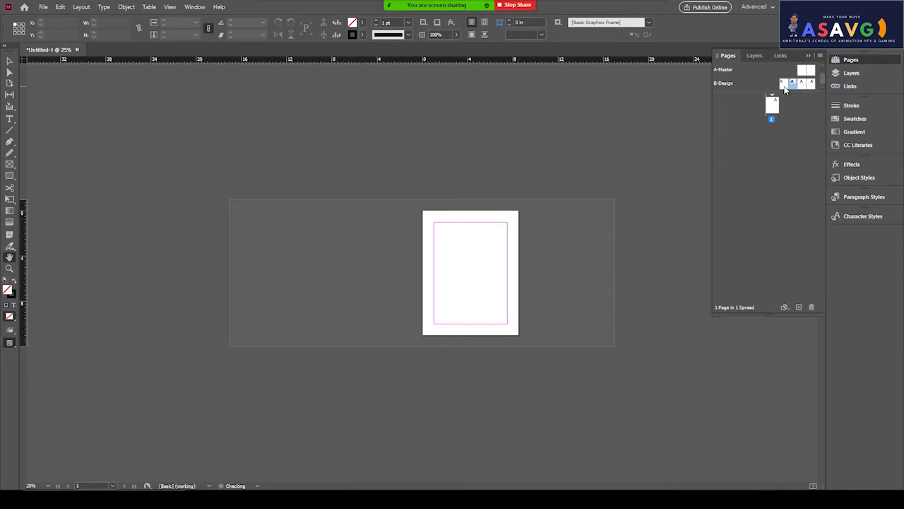
{"action": "left_click", "coordinate": [812, 87], "text": "shift"}
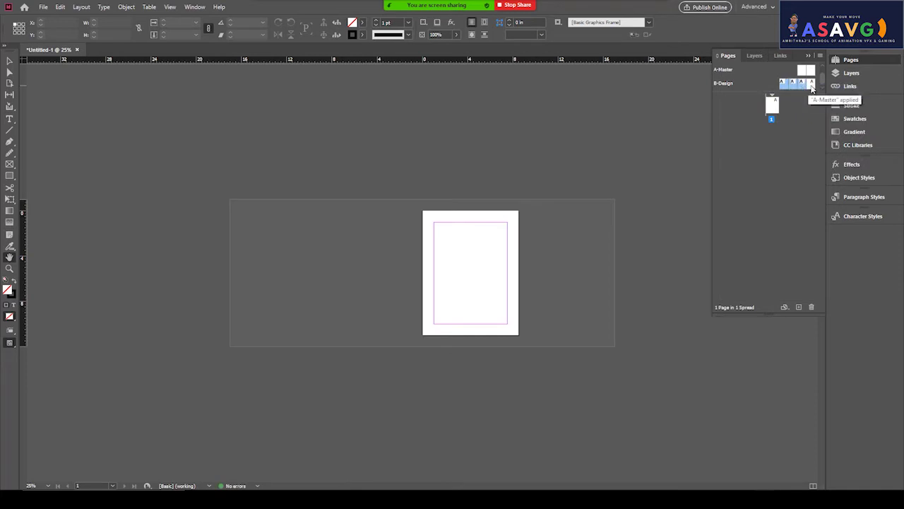
{"action": "right_click", "coordinate": [811, 87]}
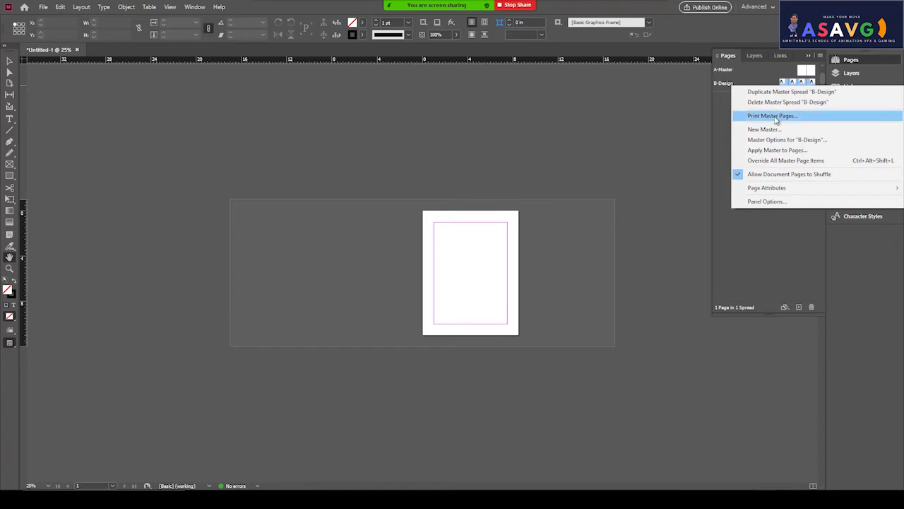
{"action": "left_click", "coordinate": [784, 103]}
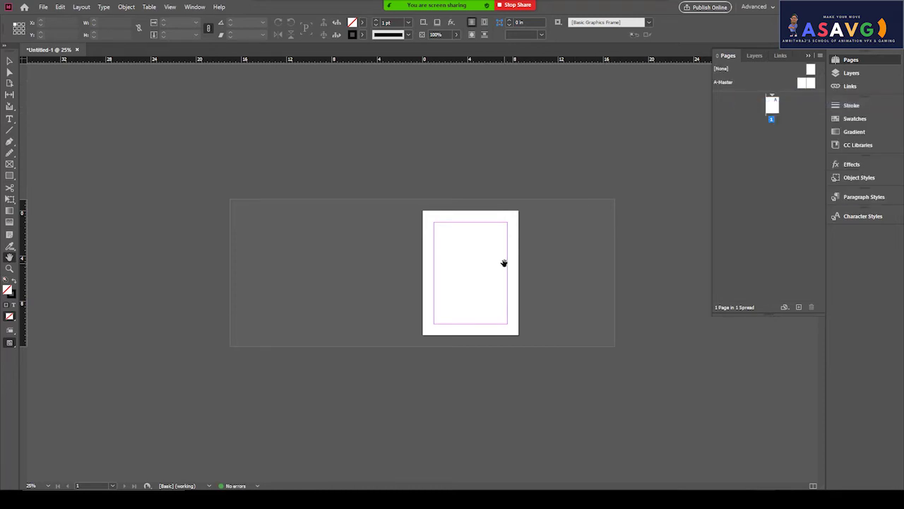
- Examine page 1 at several zoom levels and fit the spread in the window
{"action": "key", "text": "ctrl+equal"}
{"action": "key", "text": "ctrl+equal"}
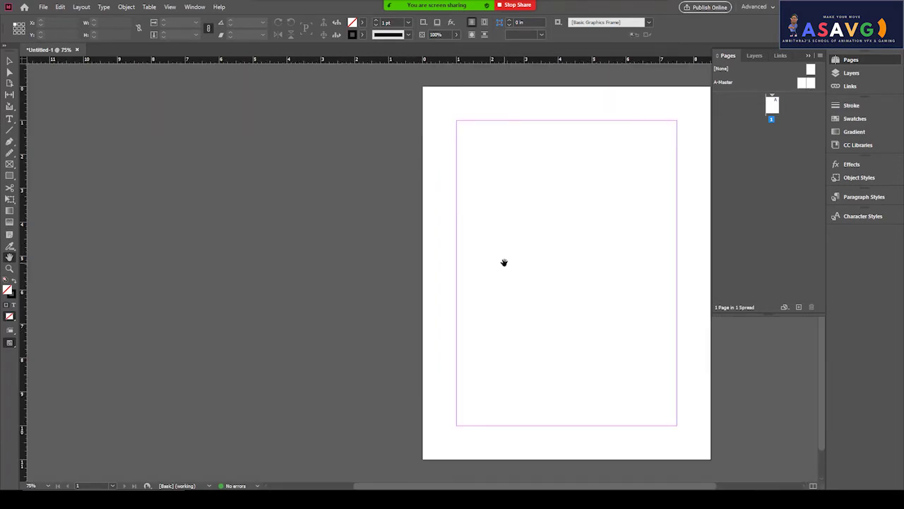
{"action": "key", "text": "ctrl+minus"}
{"action": "key", "text": "ctrl+equal"}
{"action": "key", "text": "ctrl+minus"}
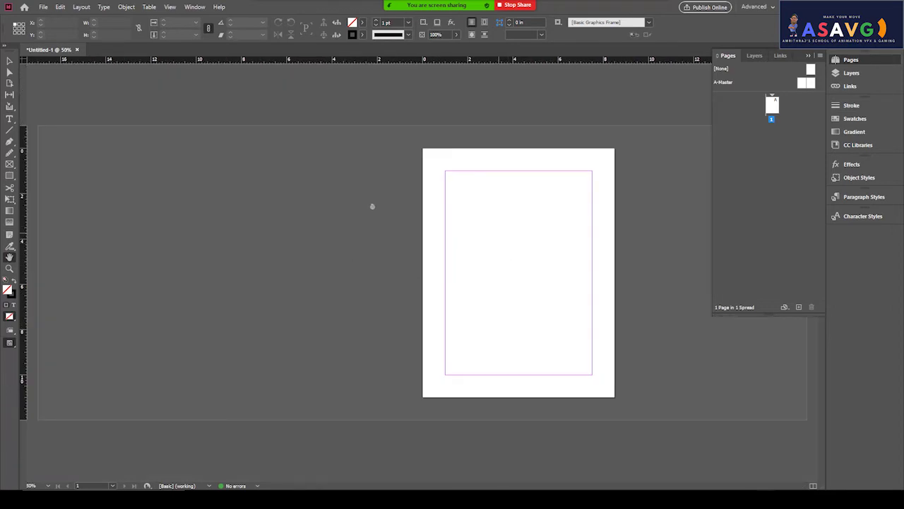
{"action": "key", "text": "ctrl+equal"}
{"action": "key", "text": "ctrl+minus"}
{"action": "left_click", "coordinate": [171, 7]}
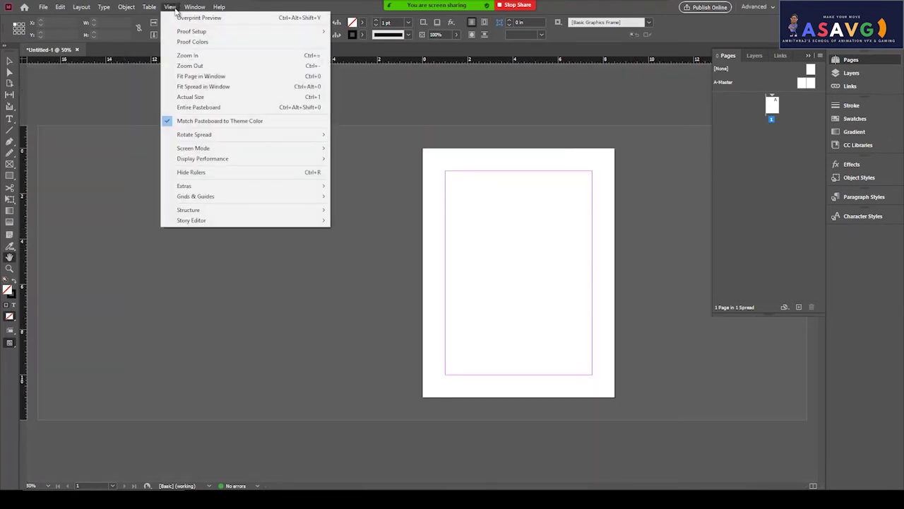
{"action": "left_click", "coordinate": [197, 86]}
{"action": "left_click_drag", "start_coordinate": [417, 208], "coordinate": [385, 253]}
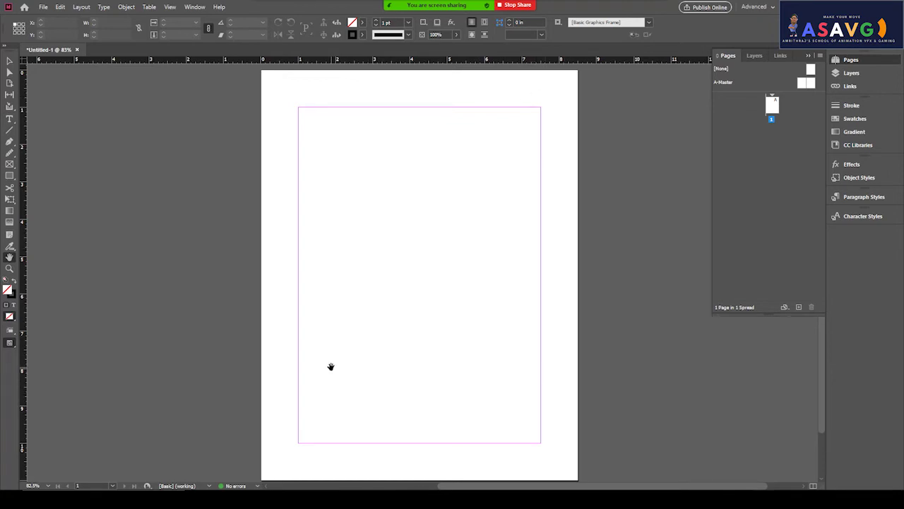
- Set the top, bottom, inside and outside margins to 0.5 in in the document setup
{"action": "left_click", "coordinate": [43, 7]}
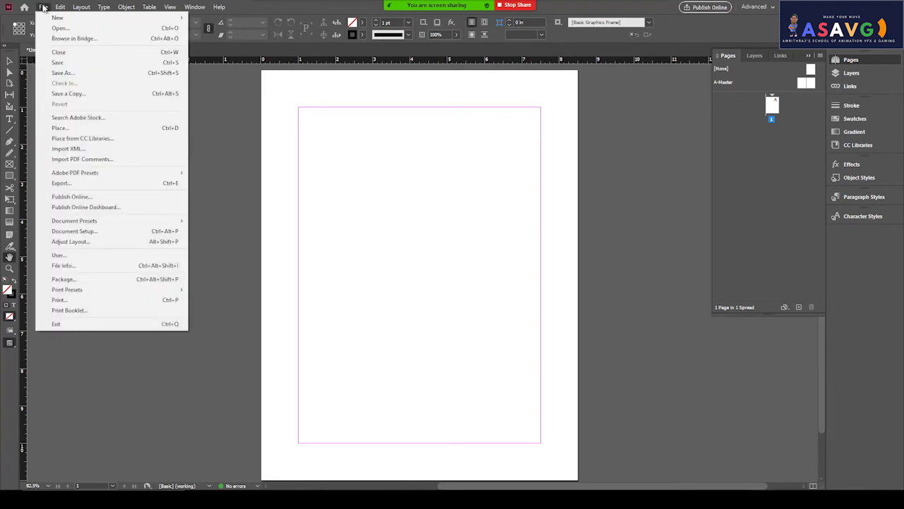
{"action": "left_click", "coordinate": [84, 231]}
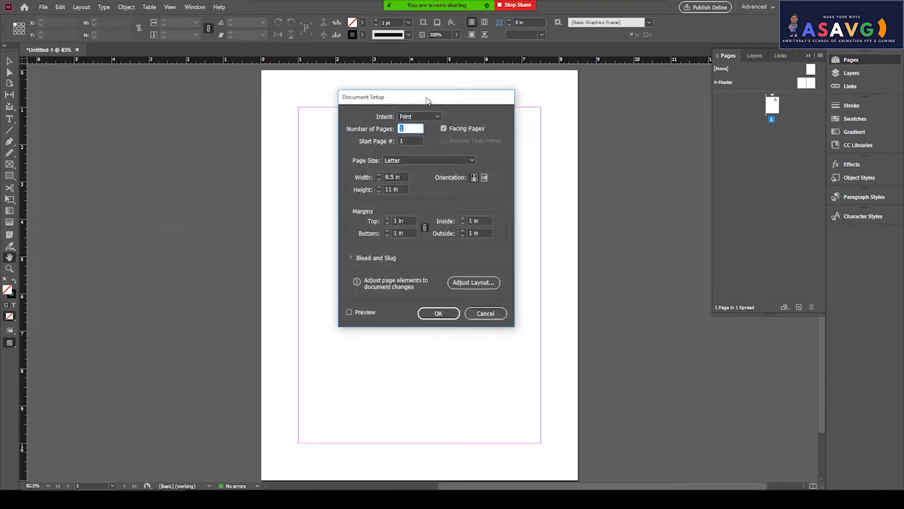
{"action": "left_click_drag", "start_coordinate": [427, 101], "coordinate": [456, 96]}
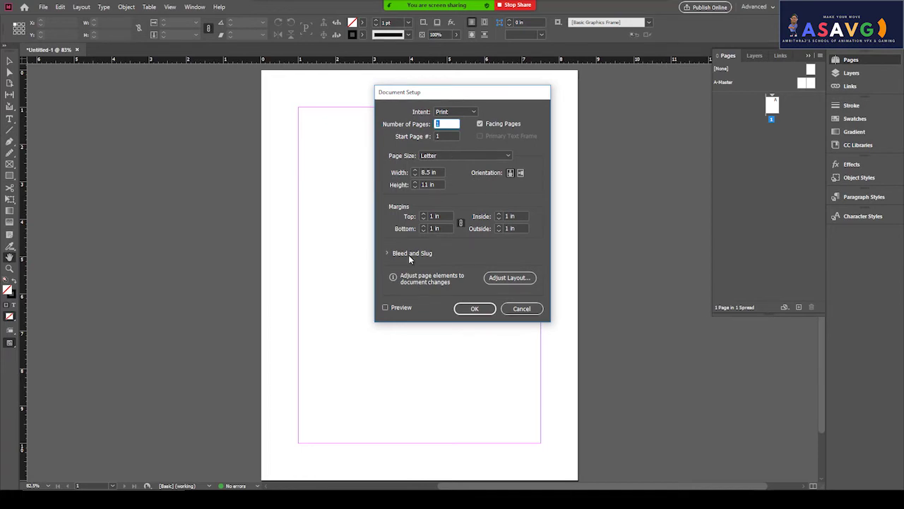
{"action": "left_click", "coordinate": [434, 216]}
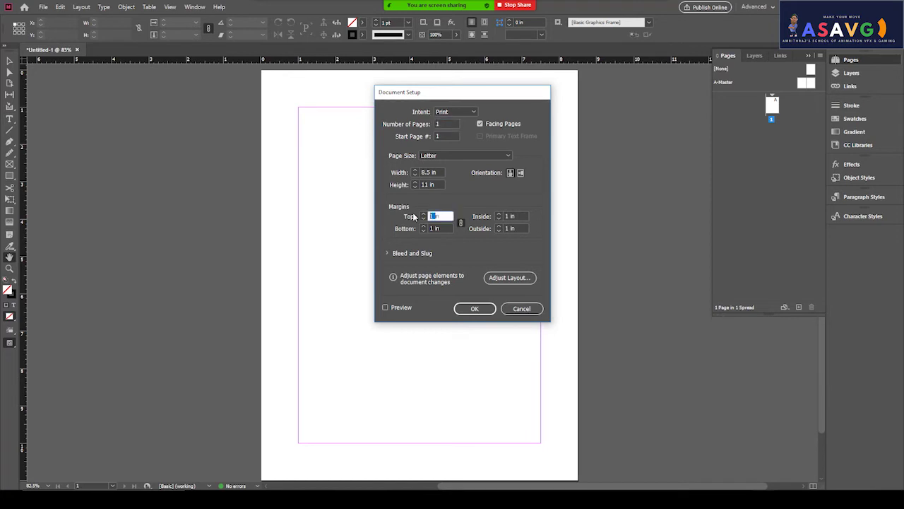
{"action": "type", "text": "0.5in"}
{"action": "left_click", "coordinate": [513, 216]}
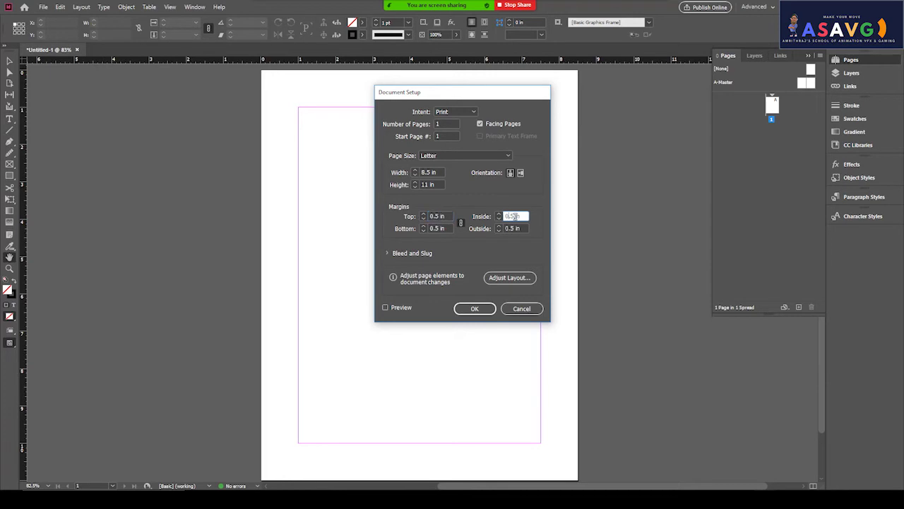
{"action": "left_click", "coordinate": [481, 309]}
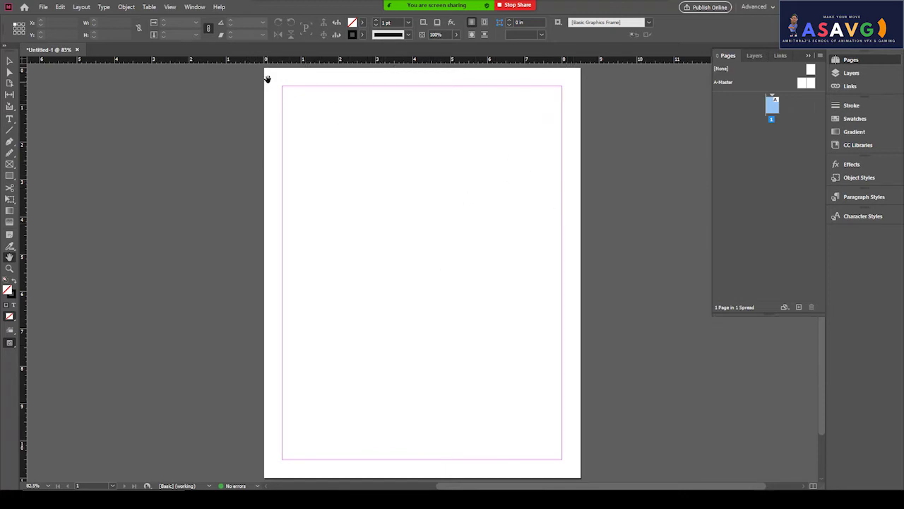
- Draw an ellipse about 2.71 by 1.6 in across the page's upper-left corner and fill it with blue 2395c9
{"action": "left_click", "coordinate": [9, 175]}
{"action": "left_click", "coordinate": [42, 197]}
{"action": "left_click_drag", "start_coordinate": [293, 93], "coordinate": [199, 83]}
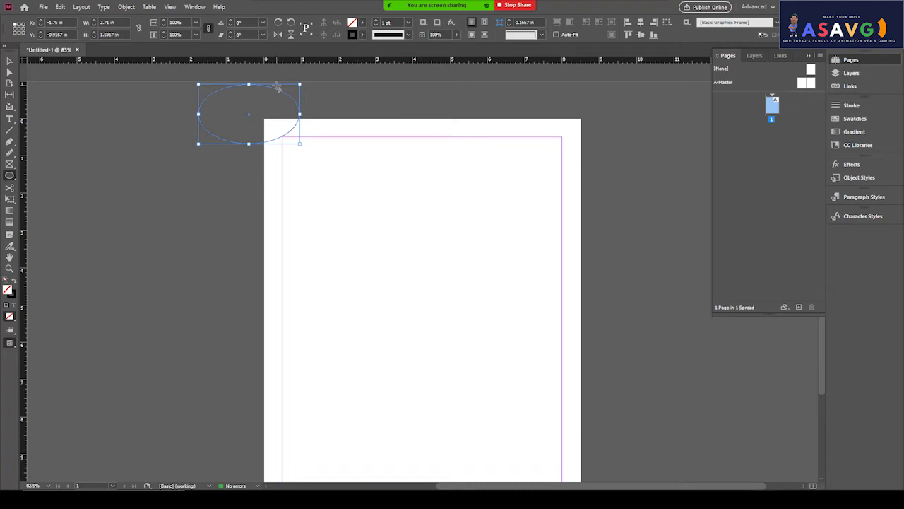
{"action": "double_click", "coordinate": [7, 290]}
{"action": "left_click", "coordinate": [424, 242]}
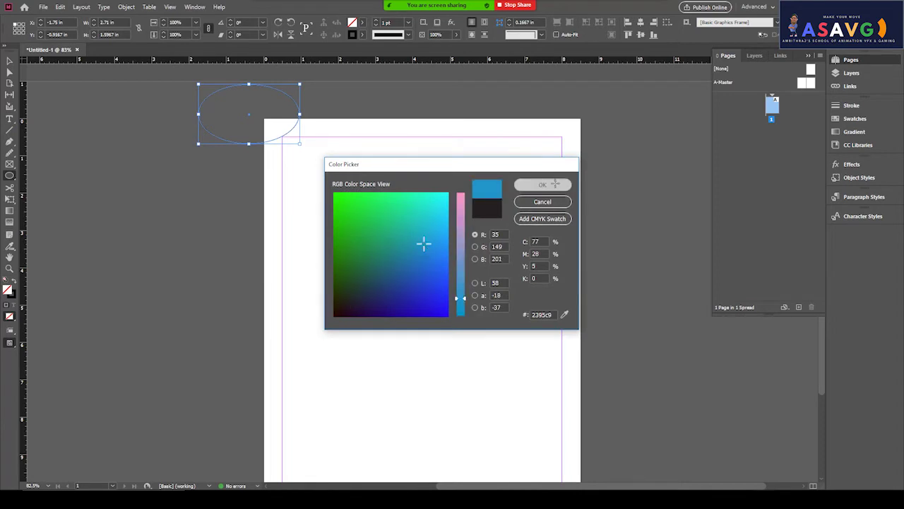
{"action": "left_click", "coordinate": [551, 185]}
- Move the blue ellipse slightly down and to the left over the page corner, and delete it
{"action": "key", "text": "v"}
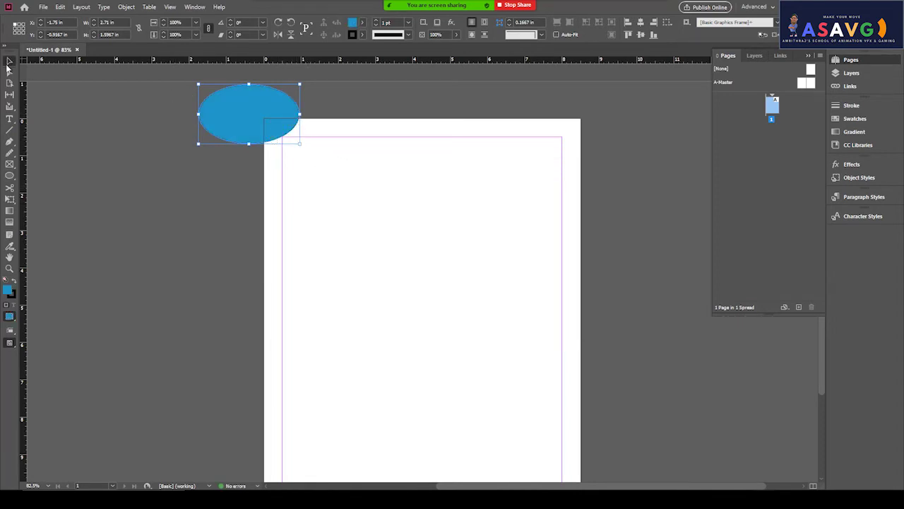
{"action": "mouse_move", "coordinate": [262, 130]}
{"action": "left_mouse_down"}
{"action": "mouse_move", "coordinate": [229, 127]}
{"action": "mouse_move", "coordinate": [253, 131]}
{"action": "left_mouse_up"}
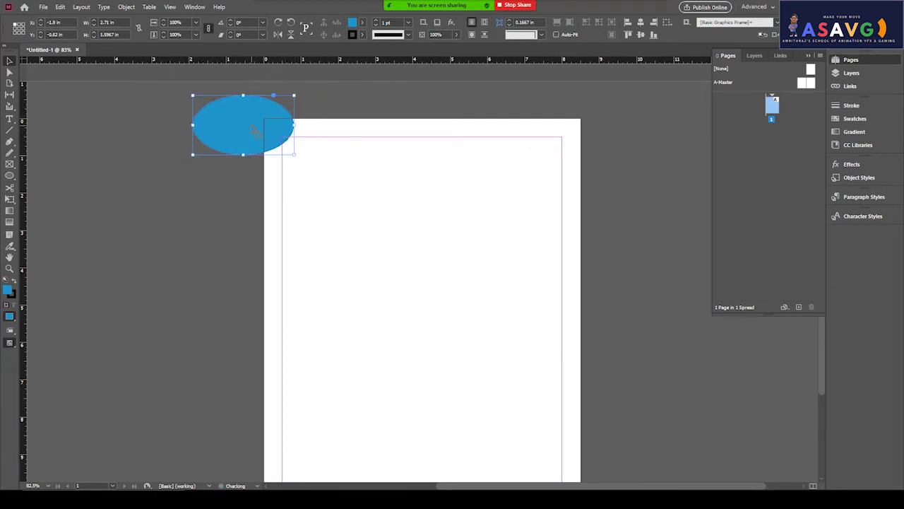
{"action": "key", "text": "Delete"}
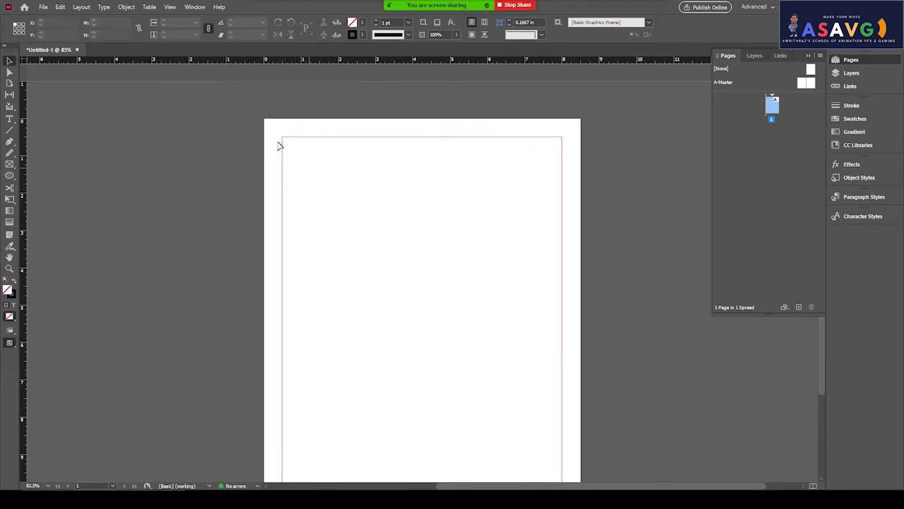
- Expand the bleed and slug settings in the document setup, try linking and unlinking their values, and cancel the changes
{"action": "left_click", "coordinate": [41, 8]}
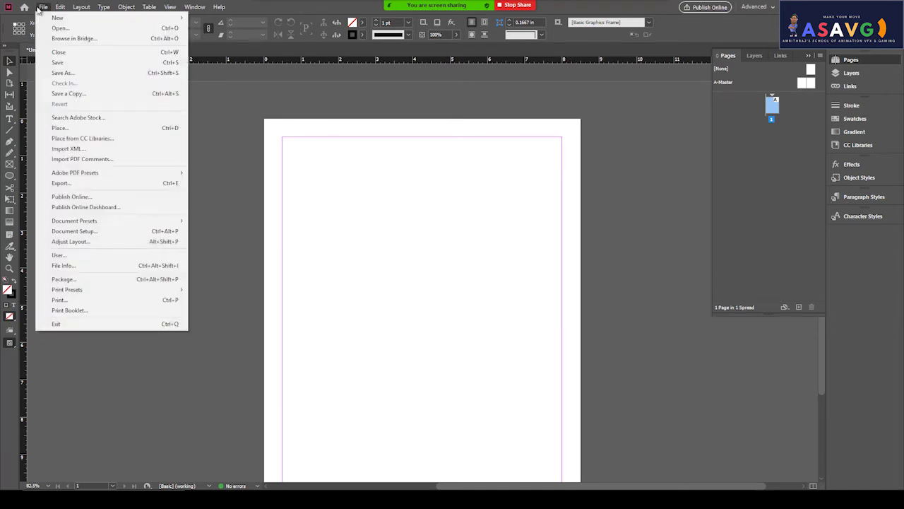
{"action": "left_click", "coordinate": [89, 231]}
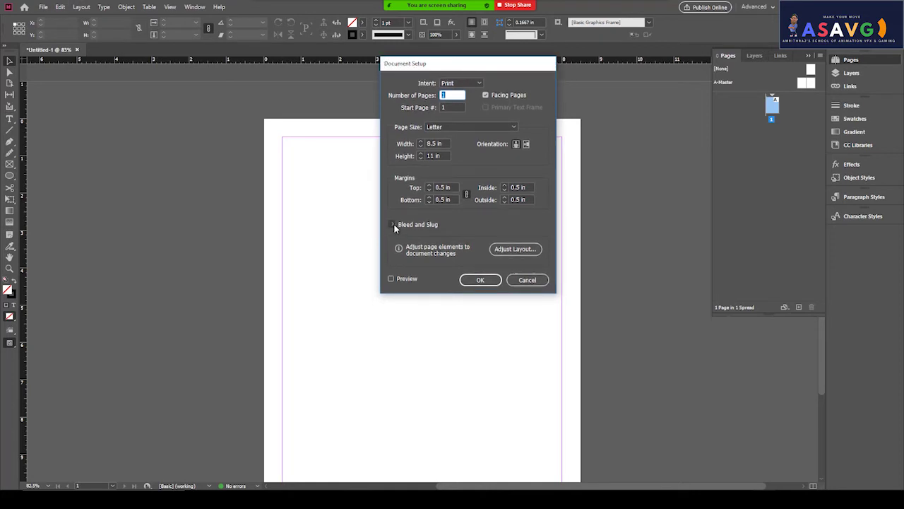
{"action": "left_click", "coordinate": [393, 224]}
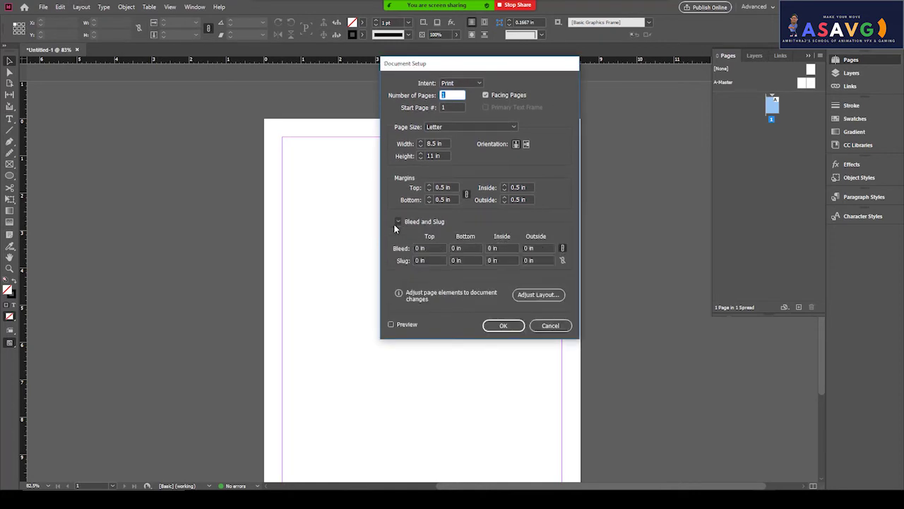
{"action": "left_click", "coordinate": [429, 248]}
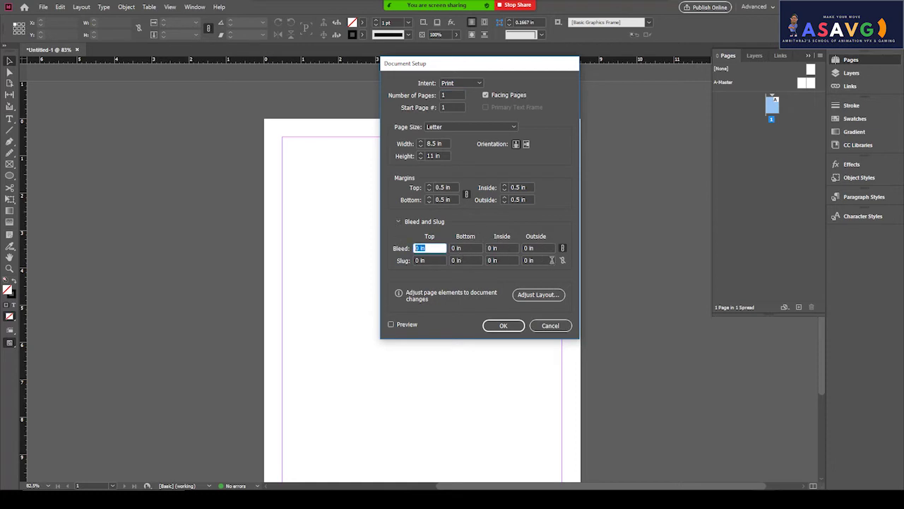
{"action": "left_click", "coordinate": [562, 248]}
{"action": "left_click", "coordinate": [563, 249]}
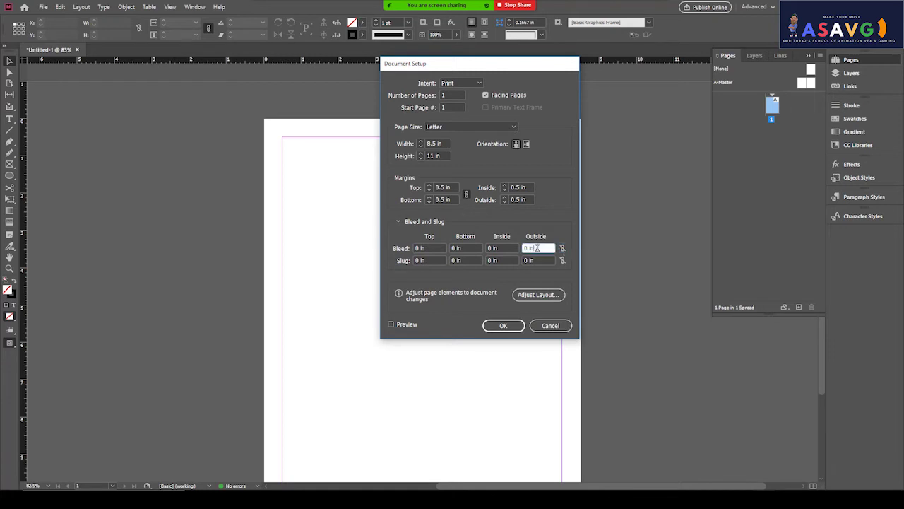
{"action": "left_click", "coordinate": [563, 249]}
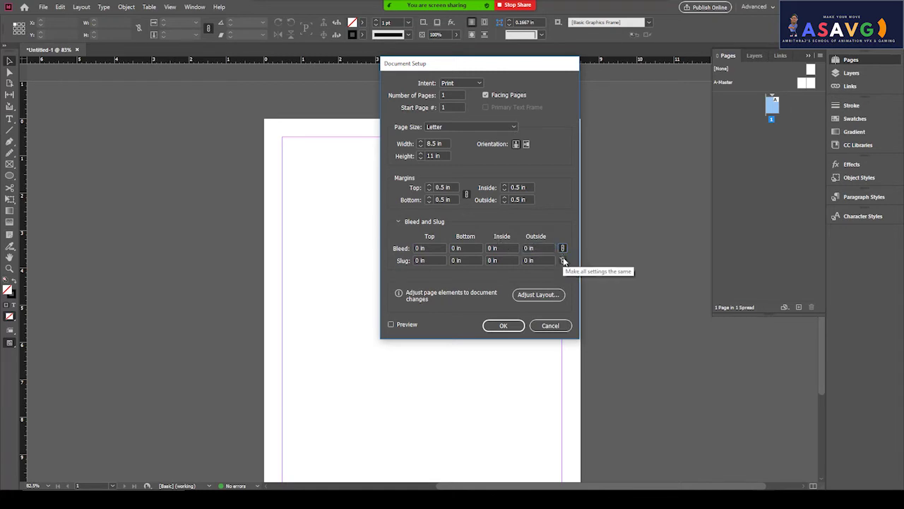
{"action": "left_click", "coordinate": [563, 260]}
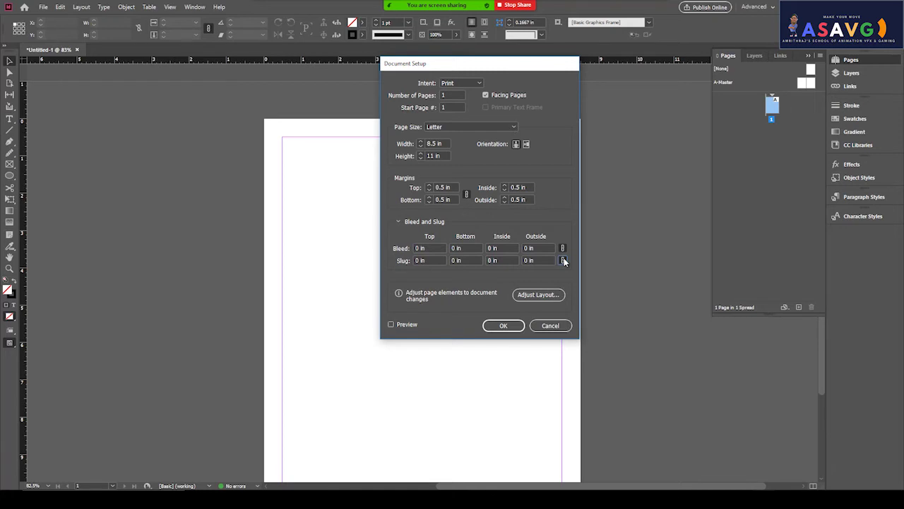
{"action": "left_click", "coordinate": [551, 326]}
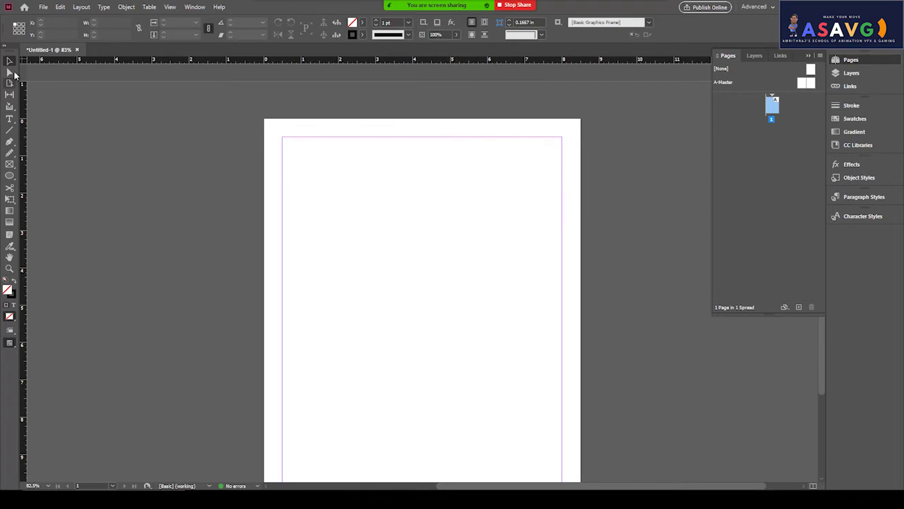
- Bring the whole page into view and examine the available view options and screen modes
{"action": "left_click", "coordinate": [10, 61]}
{"action": "left_click", "coordinate": [10, 257]}
{"action": "left_click_drag", "start_coordinate": [438, 264], "coordinate": [438, 215]}
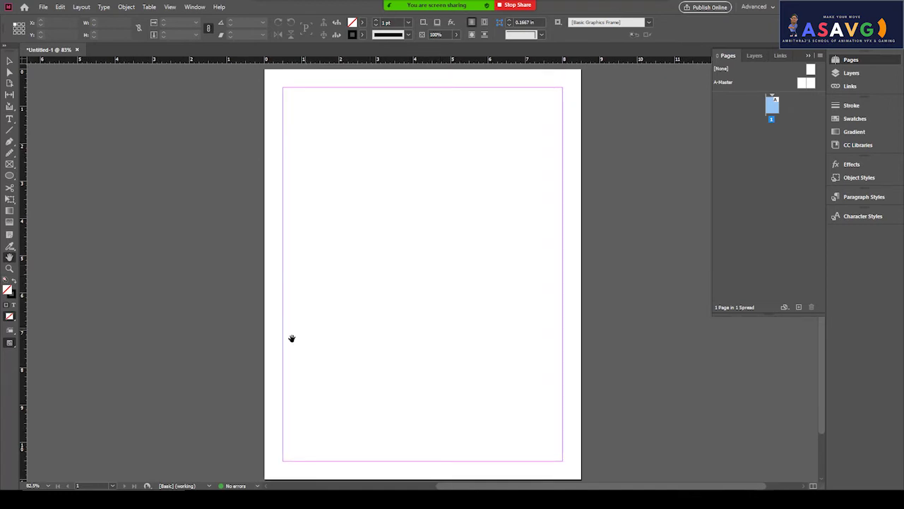
{"action": "left_click", "coordinate": [12, 332]}
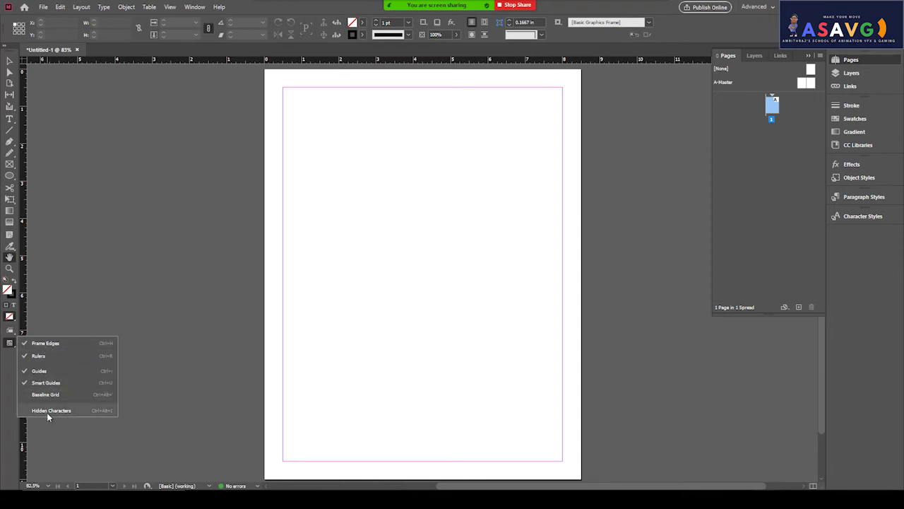
{"action": "left_click", "coordinate": [11, 345]}
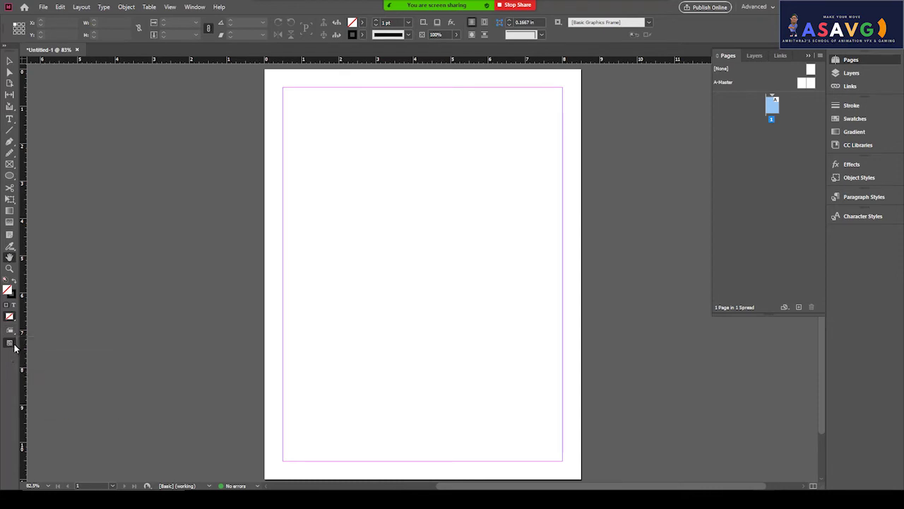
{"action": "left_click", "coordinate": [12, 344]}
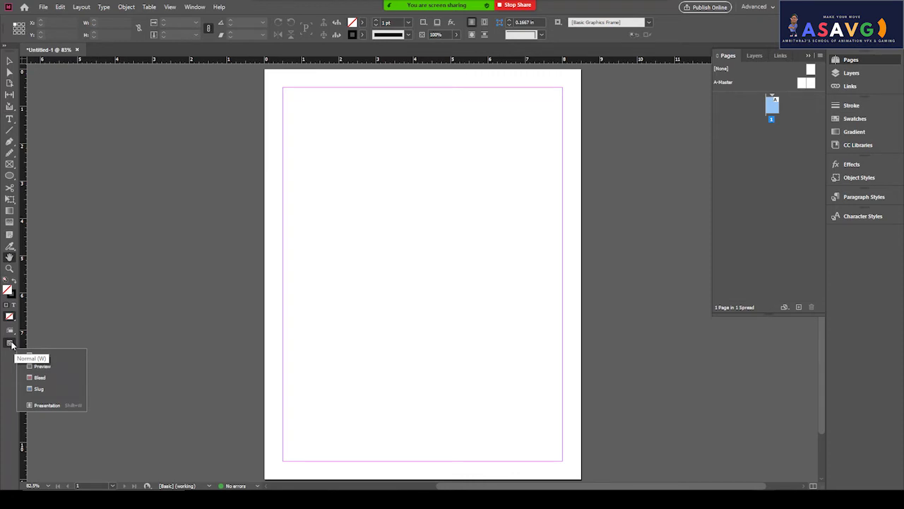
{"action": "left_click", "coordinate": [12, 345]}
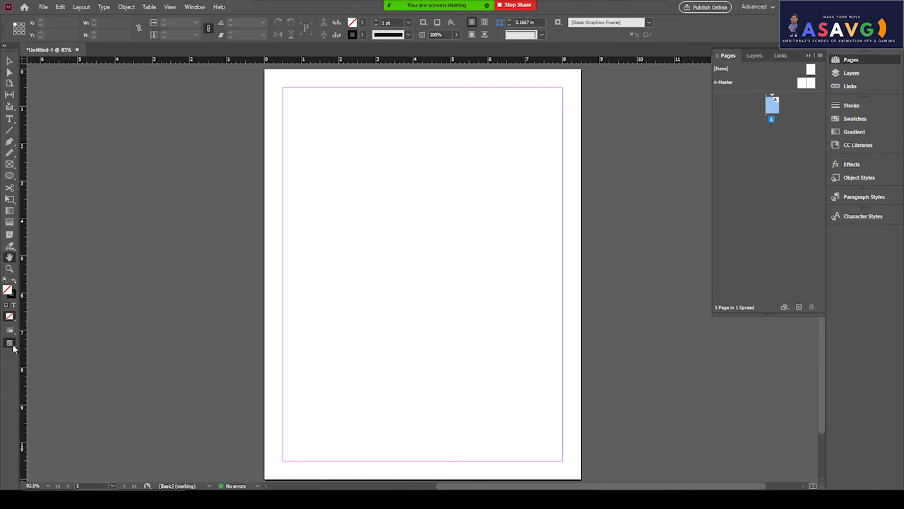
{"action": "left_click", "coordinate": [12, 345]}
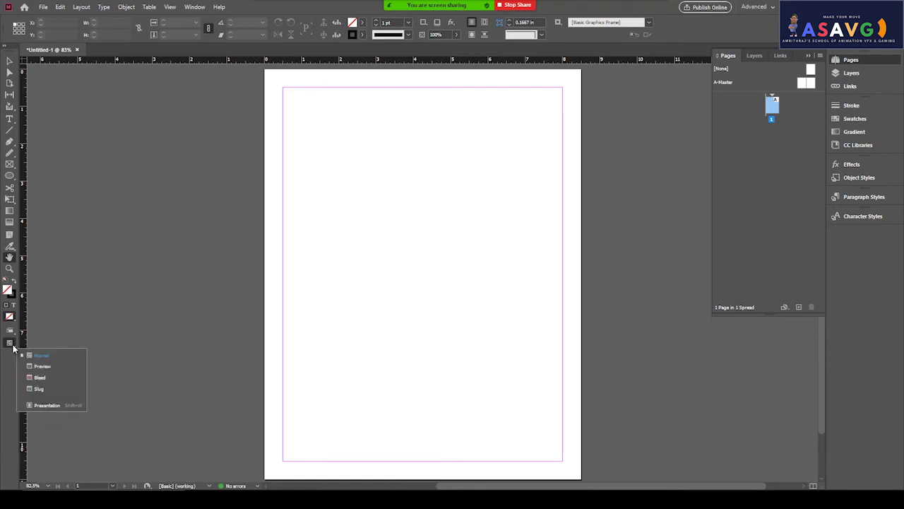
- Hide the rulers and show them again
{"action": "left_click", "coordinate": [10, 331]}
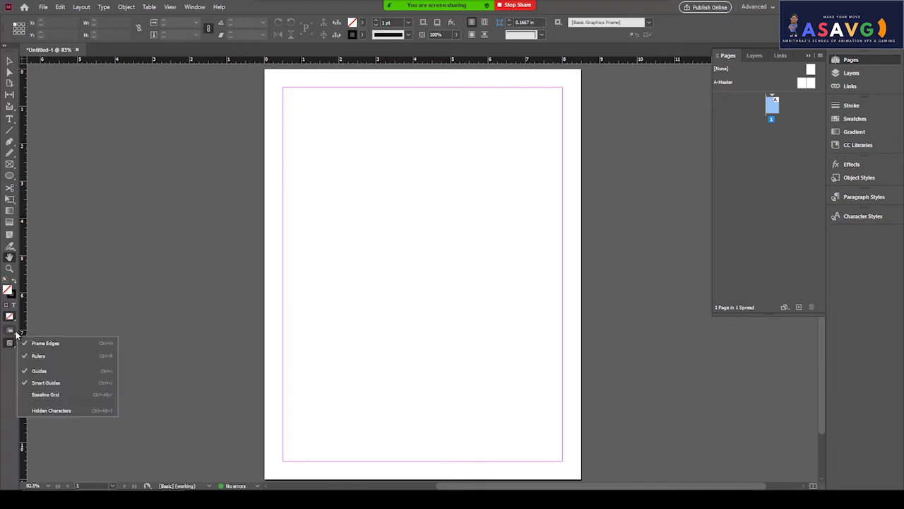
{"action": "left_click", "coordinate": [32, 355]}
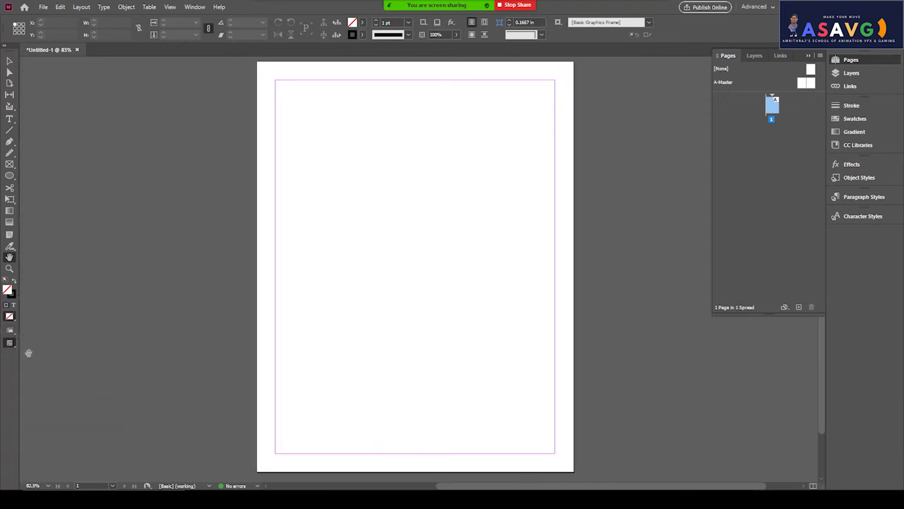
{"action": "left_click", "coordinate": [9, 341]}
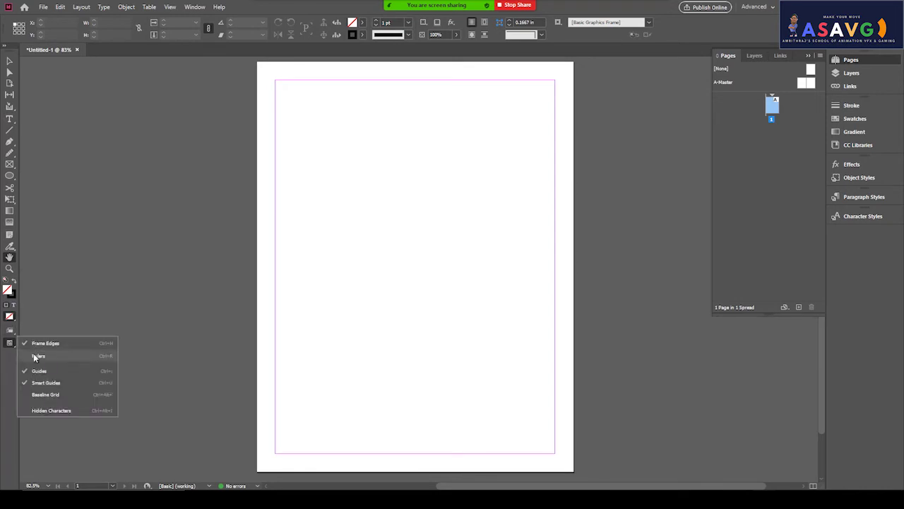
{"action": "left_click", "coordinate": [33, 355]}
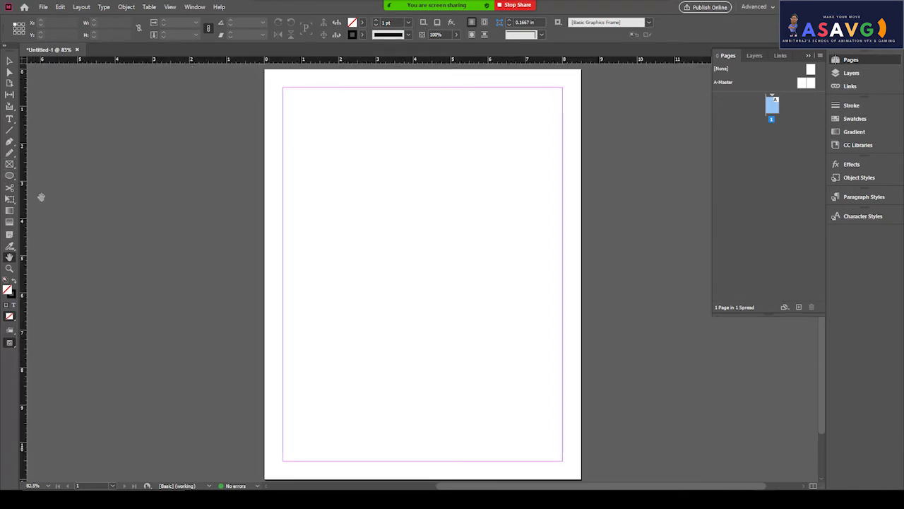
- Switch the document's screen mode from Normal to Bleed
{"action": "left_click", "coordinate": [13, 332]}
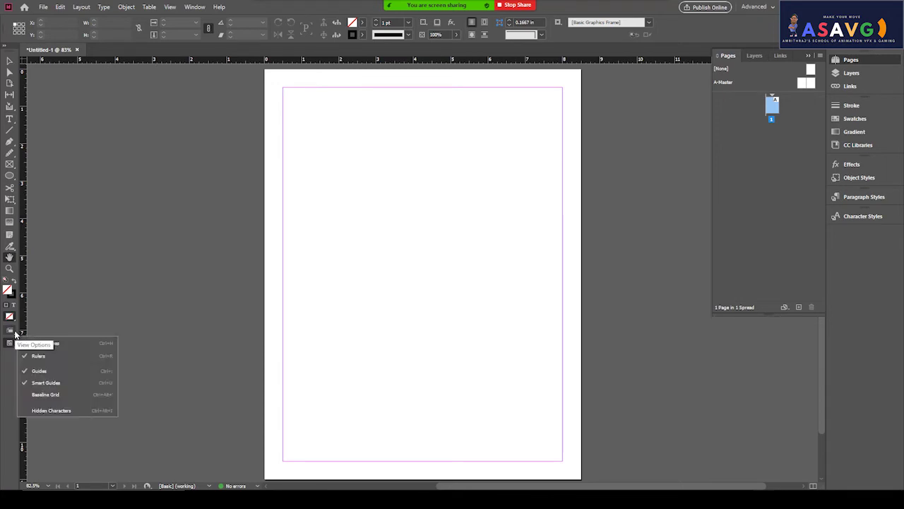
{"action": "left_click", "coordinate": [12, 366]}
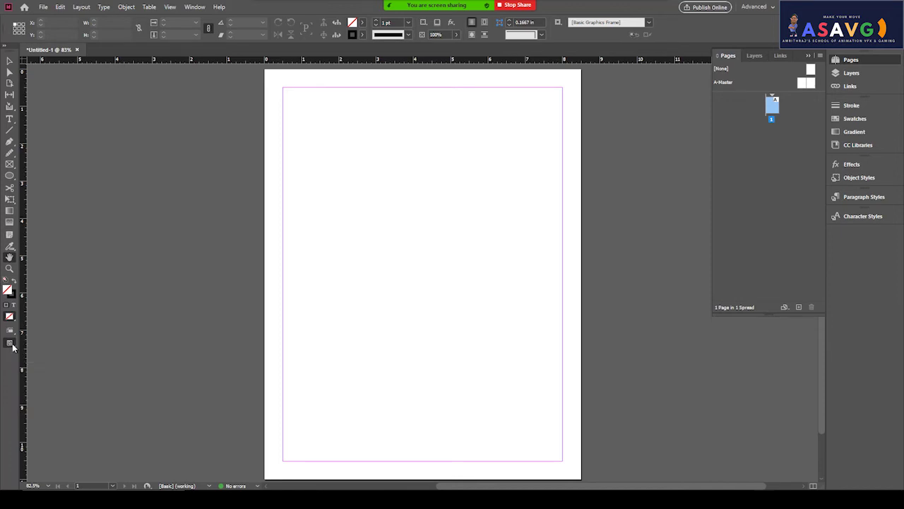
{"action": "left_click", "coordinate": [13, 347]}
{"action": "left_click", "coordinate": [13, 335]}
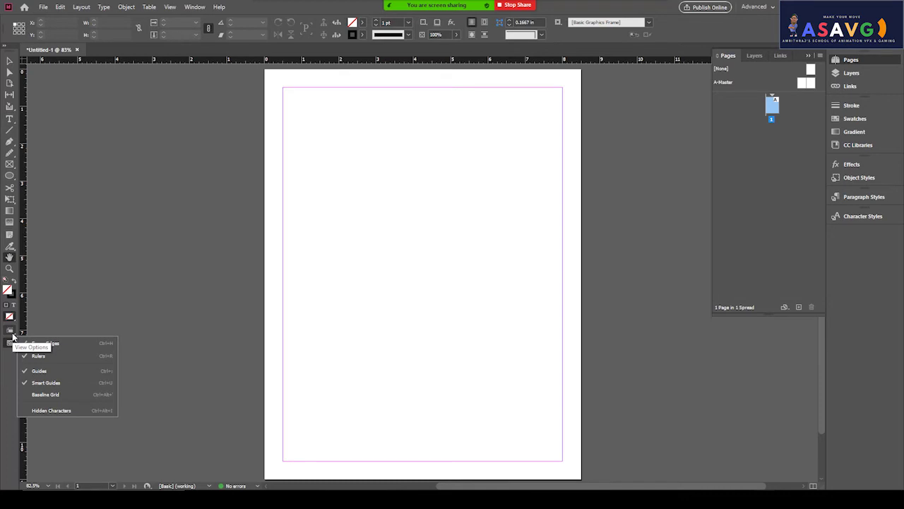
{"action": "left_click", "coordinate": [12, 335]}
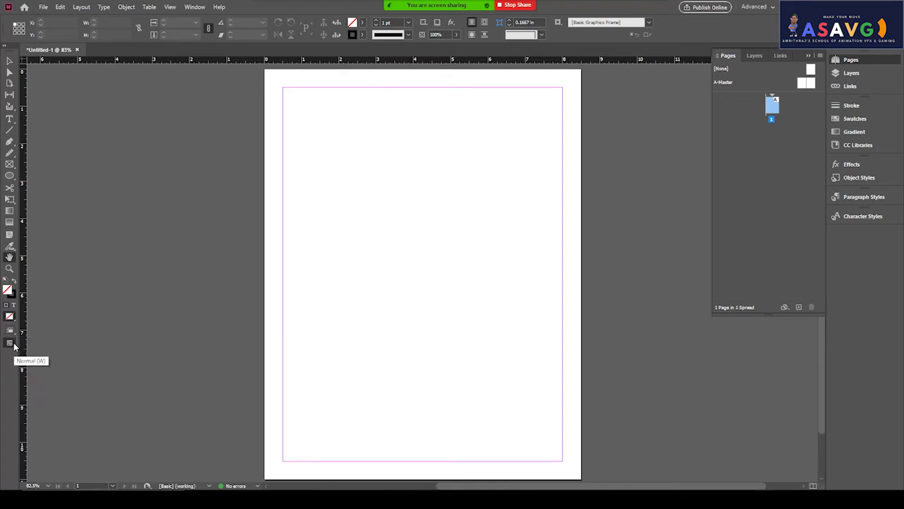
{"action": "left_click", "coordinate": [13, 344]}
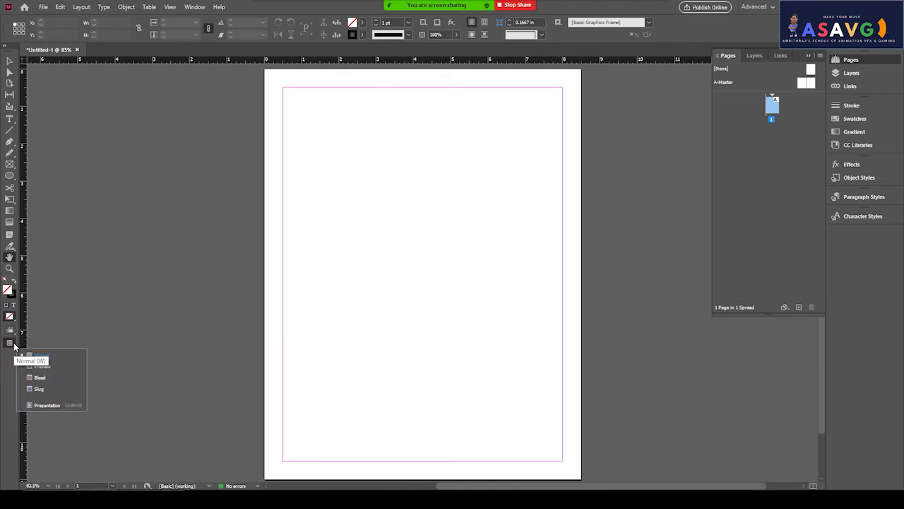
{"action": "left_click", "coordinate": [39, 378]}
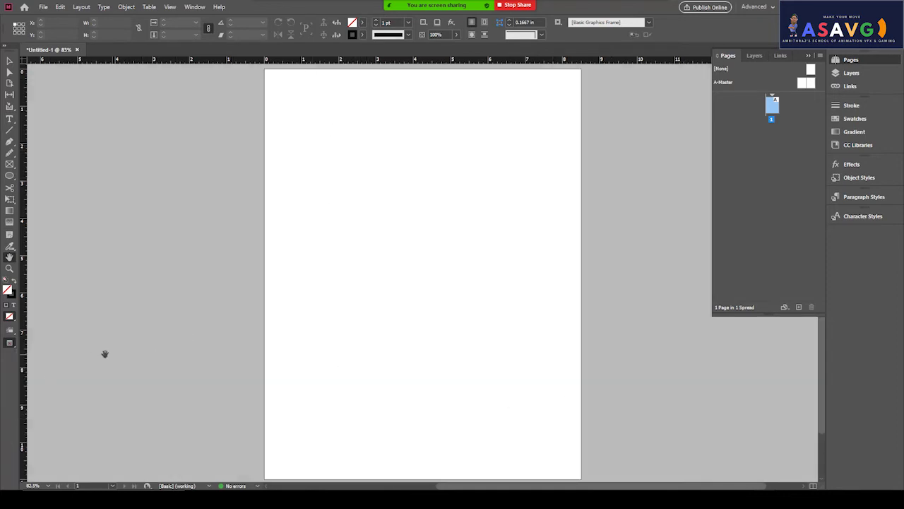
- Switch the page display to Normal screen mode
{"action": "left_click", "coordinate": [12, 335]}
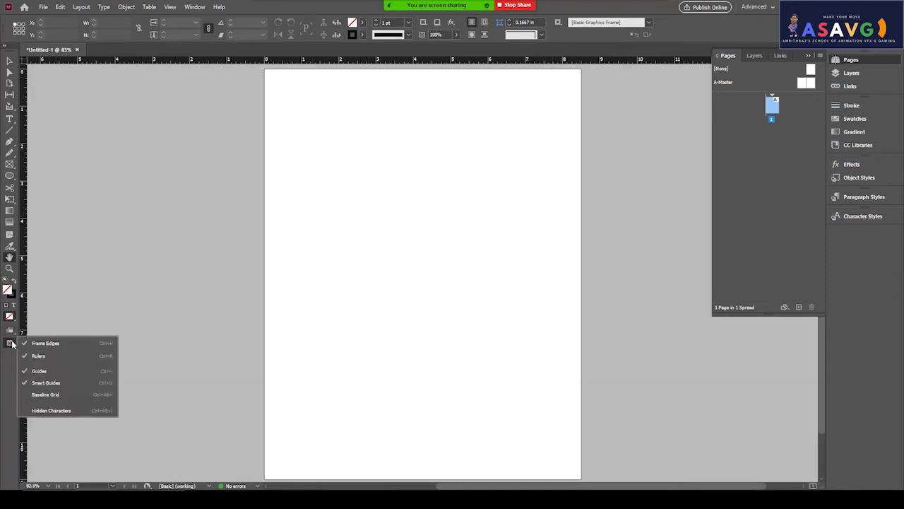
{"action": "left_click", "coordinate": [12, 344]}
{"action": "left_click", "coordinate": [12, 344]}
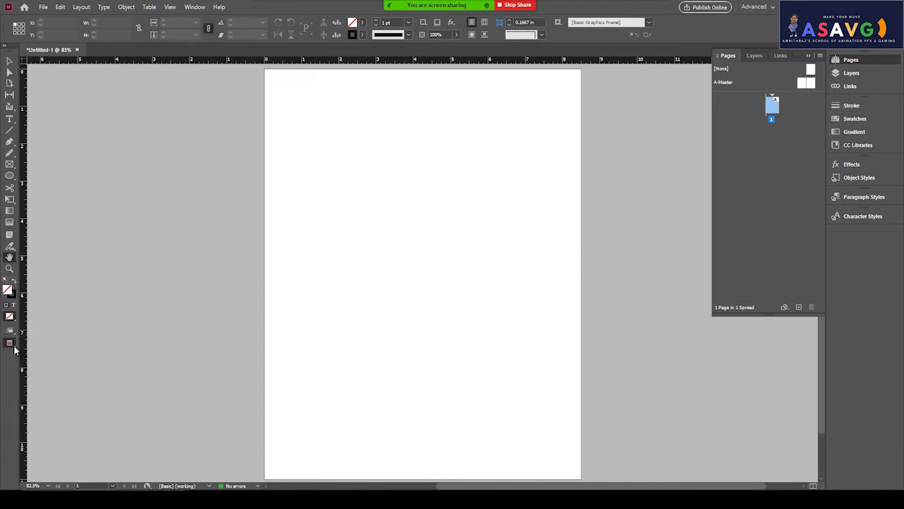
{"action": "left_click", "coordinate": [40, 356]}
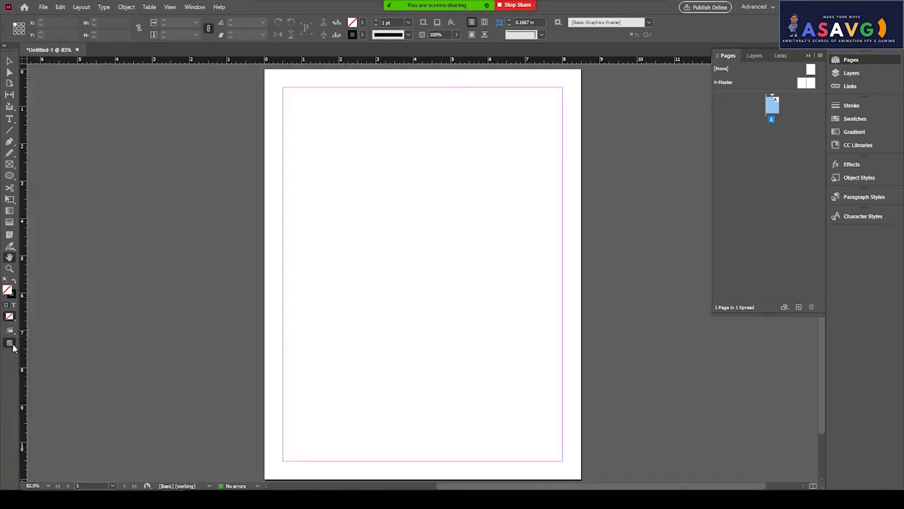
- View the empty page in Preview and Bleed screen modes, and return to Normal mode
{"action": "left_click", "coordinate": [12, 344]}
{"action": "left_click", "coordinate": [26, 366]}
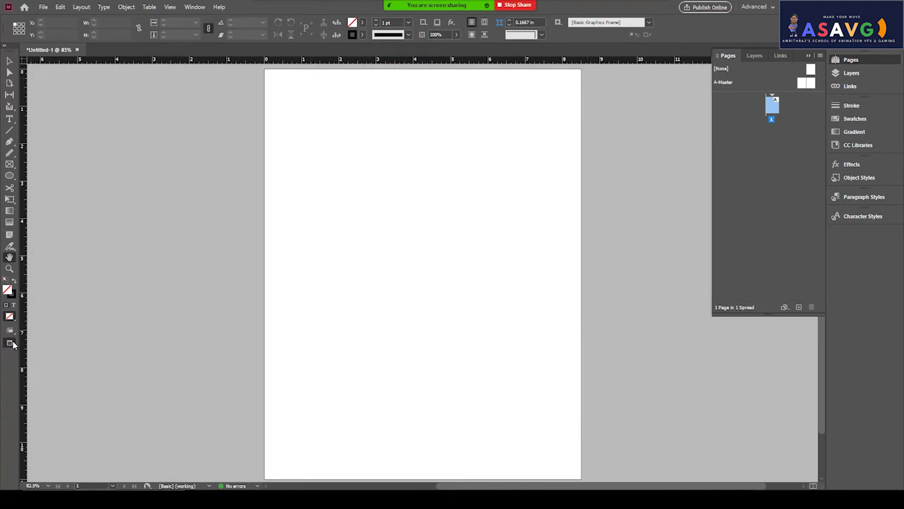
{"action": "left_click", "coordinate": [11, 346]}
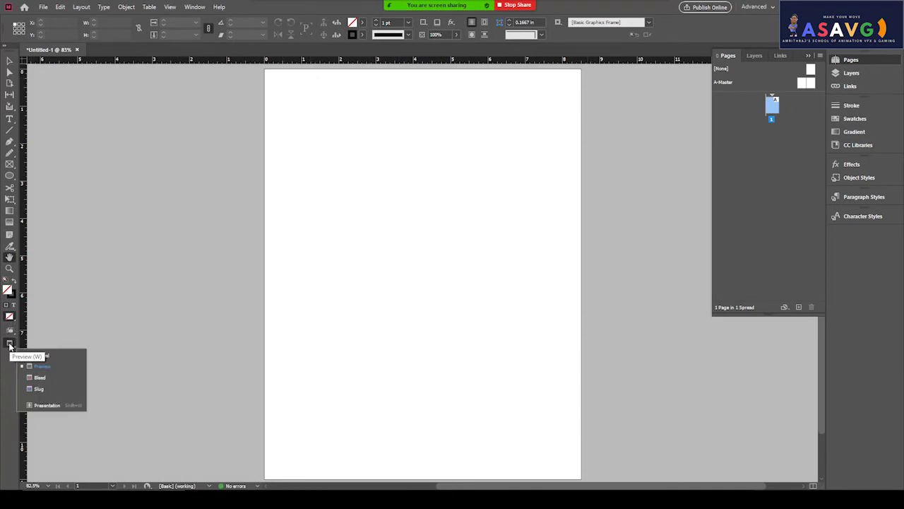
{"action": "left_click", "coordinate": [39, 376]}
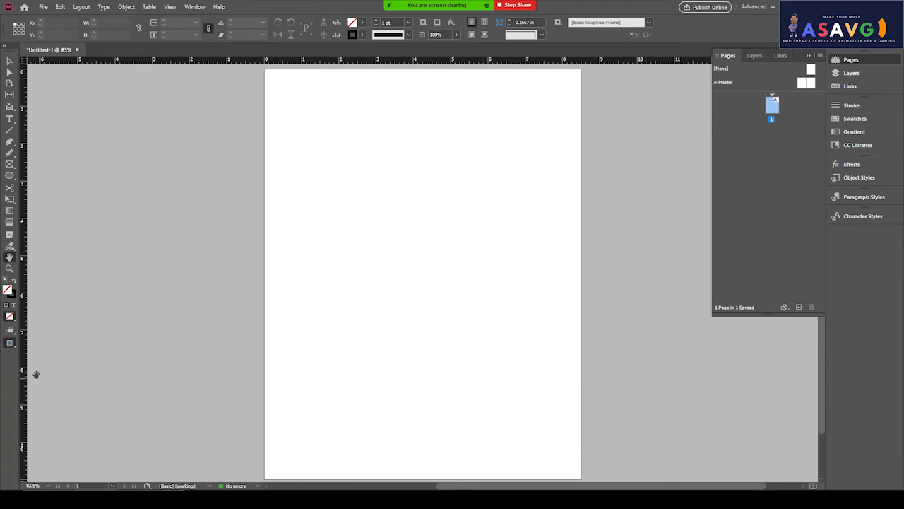
{"action": "left_click", "coordinate": [11, 343]}
{"action": "left_click", "coordinate": [51, 361]}
{"action": "left_click", "coordinate": [11, 344]}
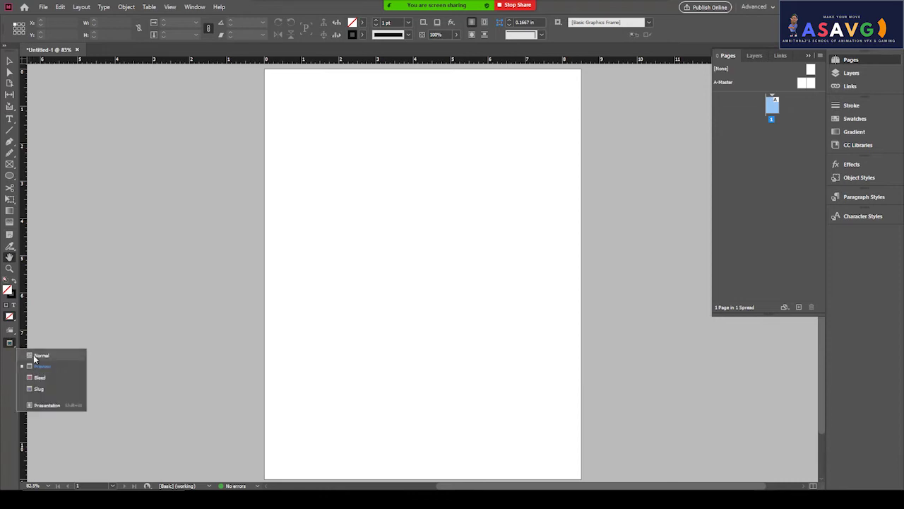
{"action": "left_click", "coordinate": [39, 355]}
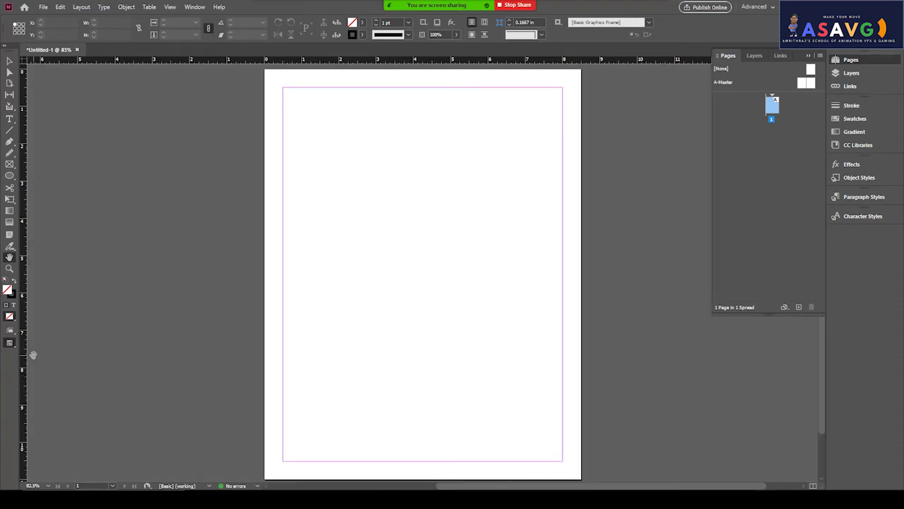
{"action": "left_click", "coordinate": [43, 9]}
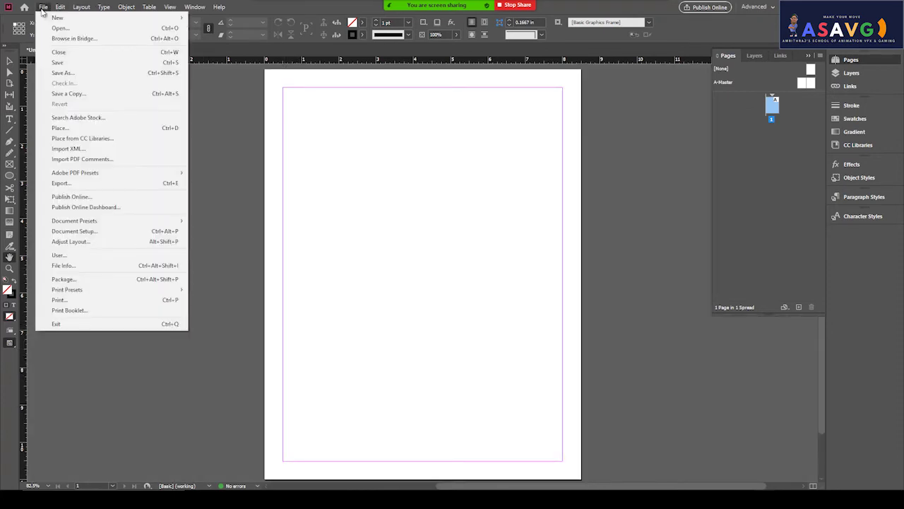
{"action": "left_click", "coordinate": [106, 231]}
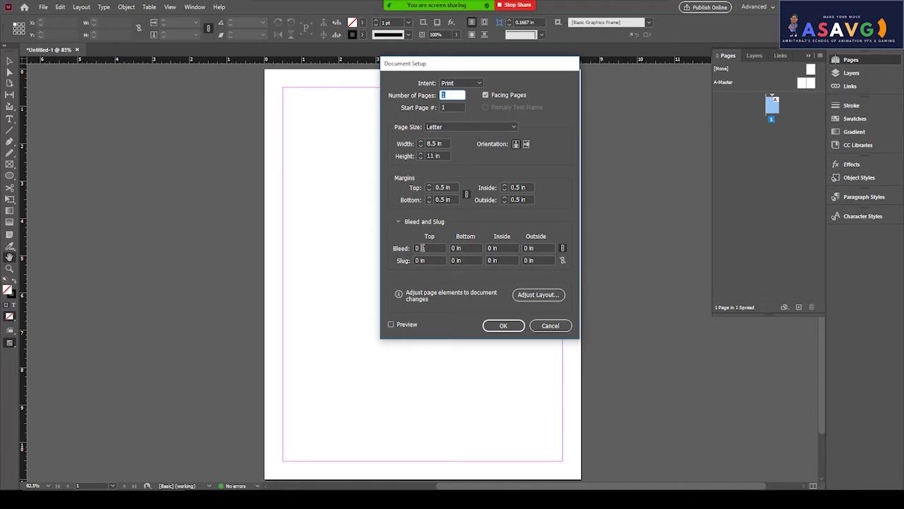
{"action": "left_click", "coordinate": [422, 248]}
{"action": "type", "text": "0.5"}
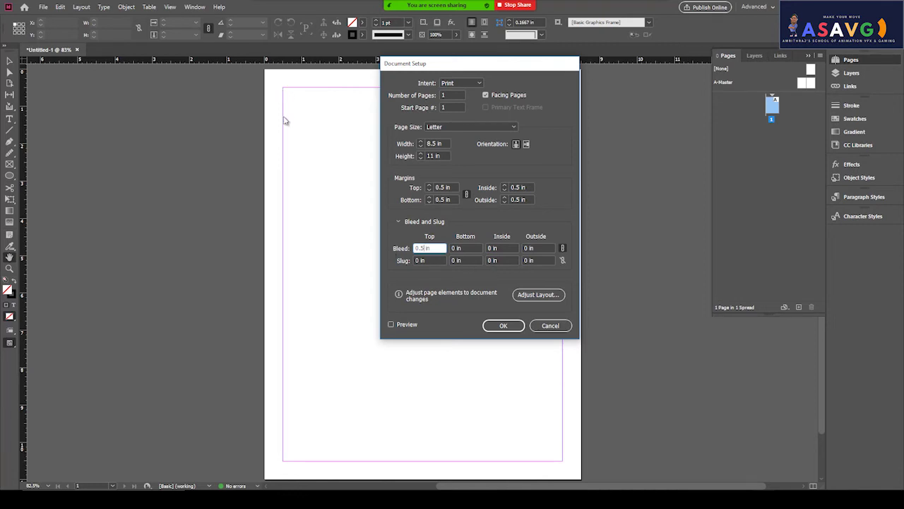
{"action": "key", "text": "Tab"}
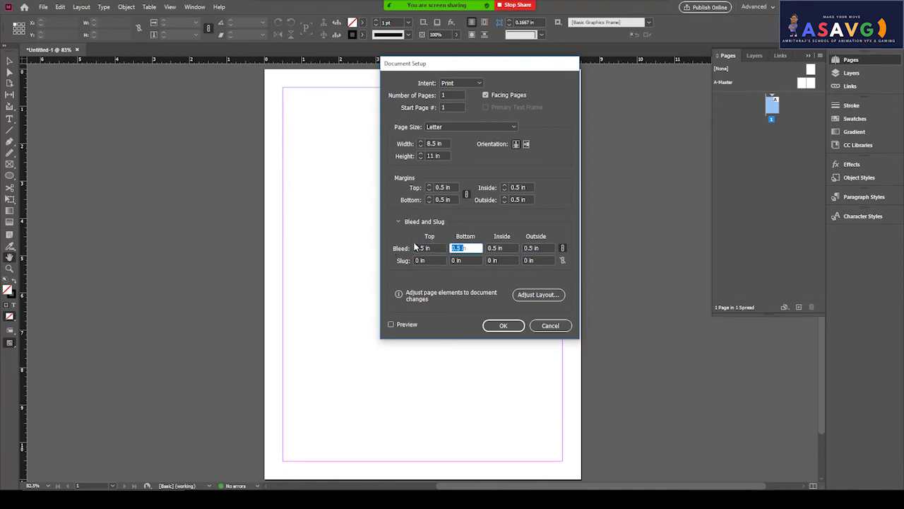
{"action": "left_click", "coordinate": [551, 326]}
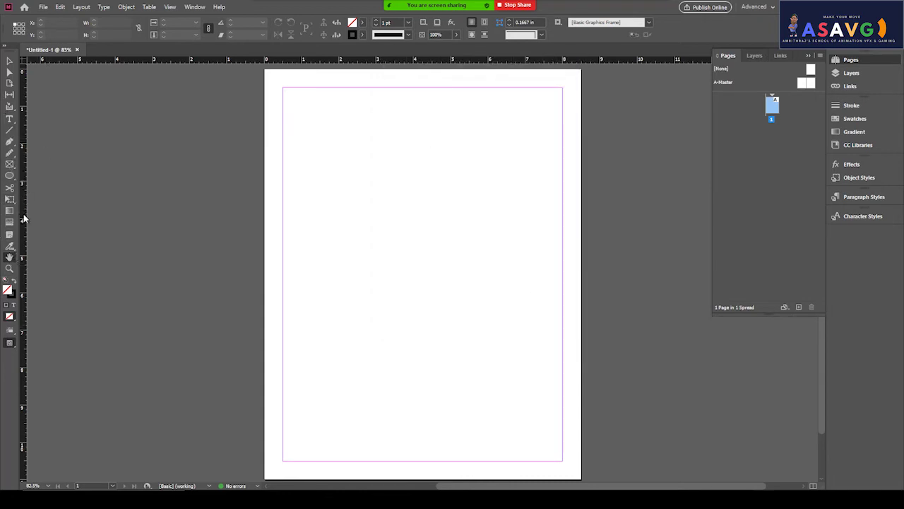
- Draw a rectangle frame about 8 by 10.5 in that covers most of the page and extends past the margins
{"action": "left_click", "coordinate": [9, 176]}
{"action": "left_click", "coordinate": [10, 177]}
{"action": "left_click", "coordinate": [45, 186]}
{"action": "left_click_drag", "start_coordinate": [271, 76], "coordinate": [569, 466]}
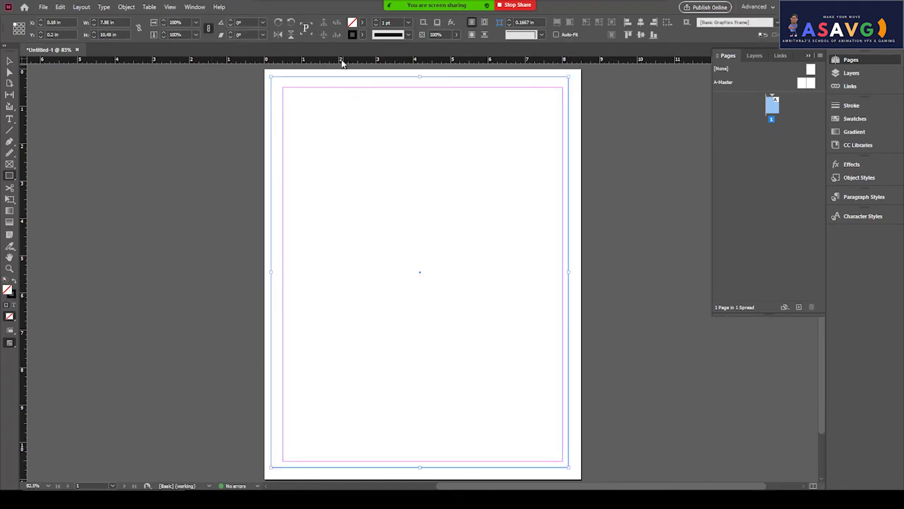
- Fill the large rectangle with a dark blue colour
{"action": "double_click", "coordinate": [353, 25]}
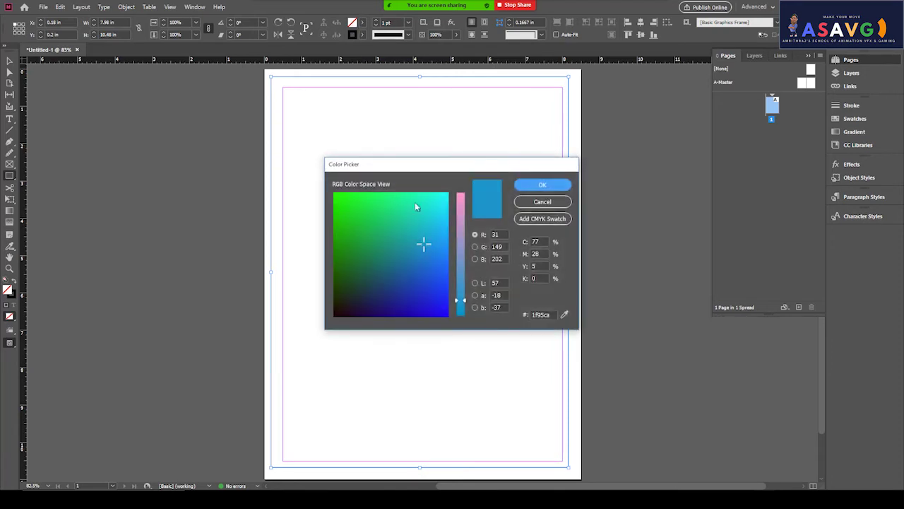
{"action": "left_click", "coordinate": [431, 302]}
{"action": "left_click", "coordinate": [543, 185]}
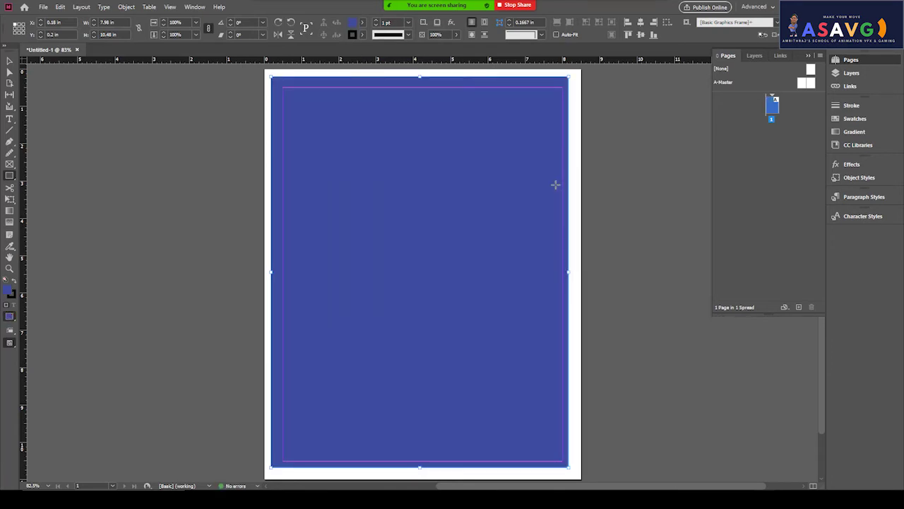
- Inspect the blue rectangle in Preview and Bleed screen modes, and go back to Normal mode
{"action": "left_click", "coordinate": [10, 342]}
{"action": "left_click", "coordinate": [35, 366]}
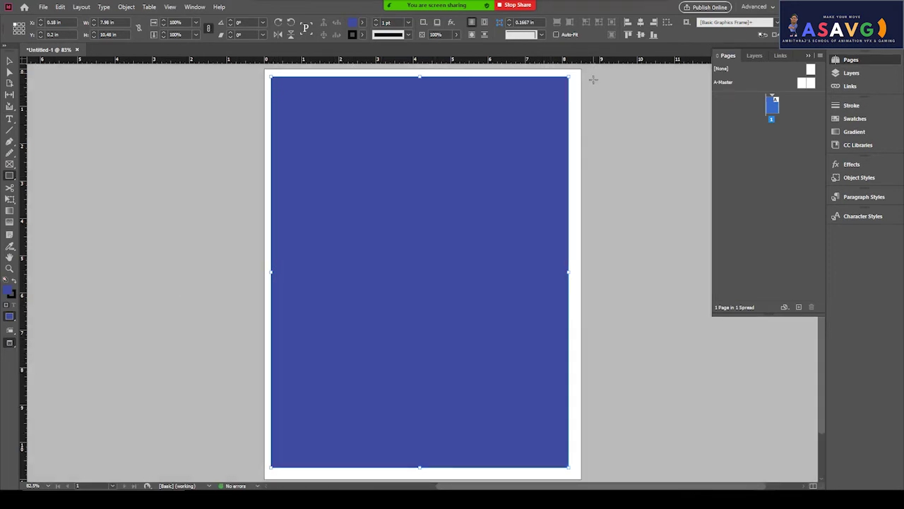
{"action": "left_click", "coordinate": [10, 343]}
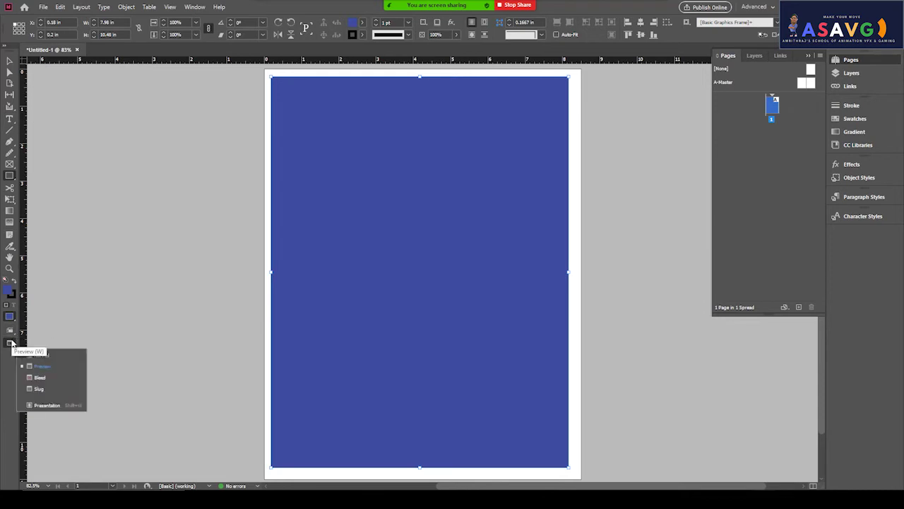
{"action": "left_click", "coordinate": [39, 379]}
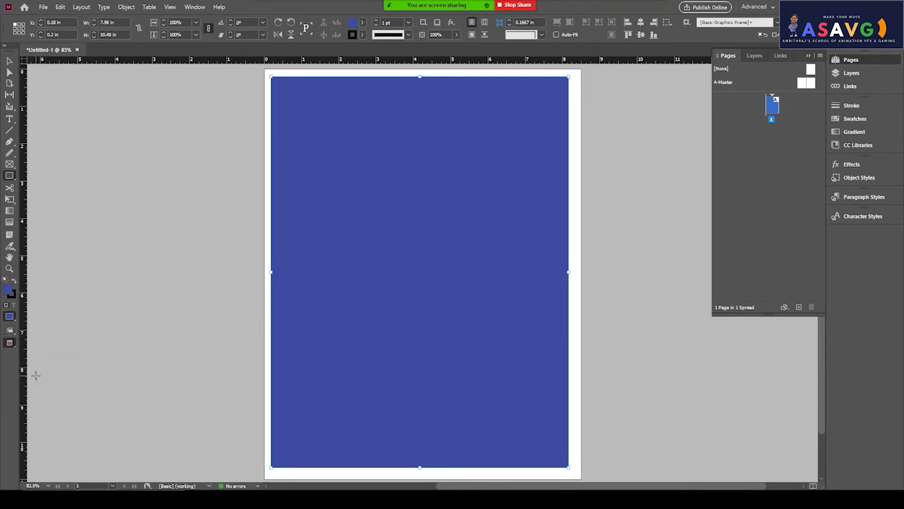
{"action": "left_click", "coordinate": [11, 342]}
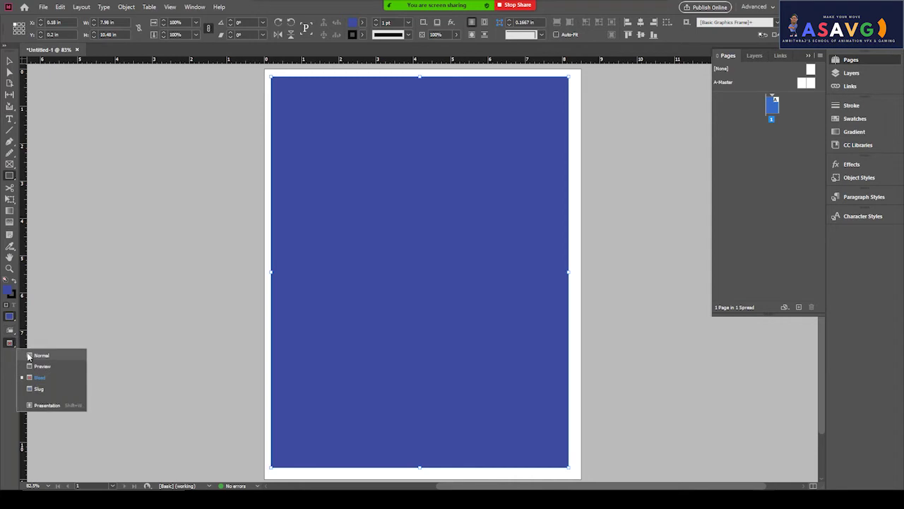
{"action": "left_click", "coordinate": [26, 355]}
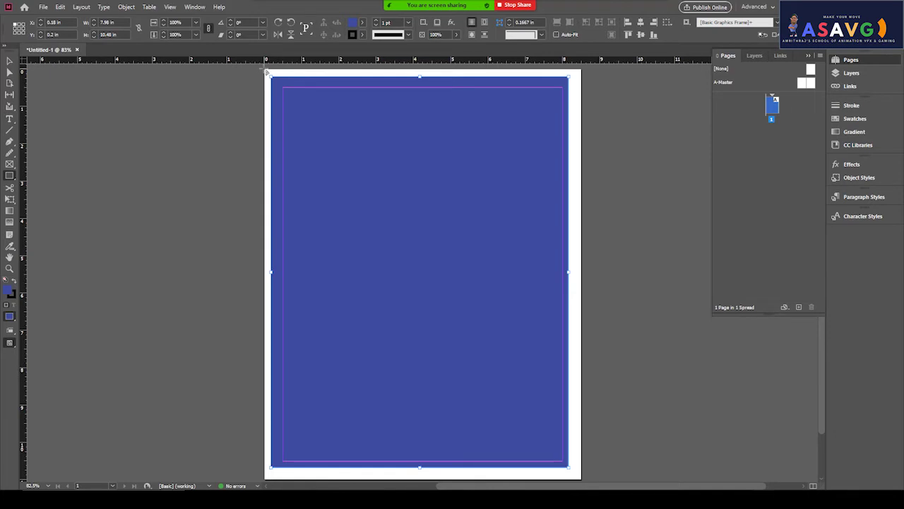
- Set the document bleed to 0.9 in on all sides in the document setup
{"action": "left_click", "coordinate": [43, 7]}
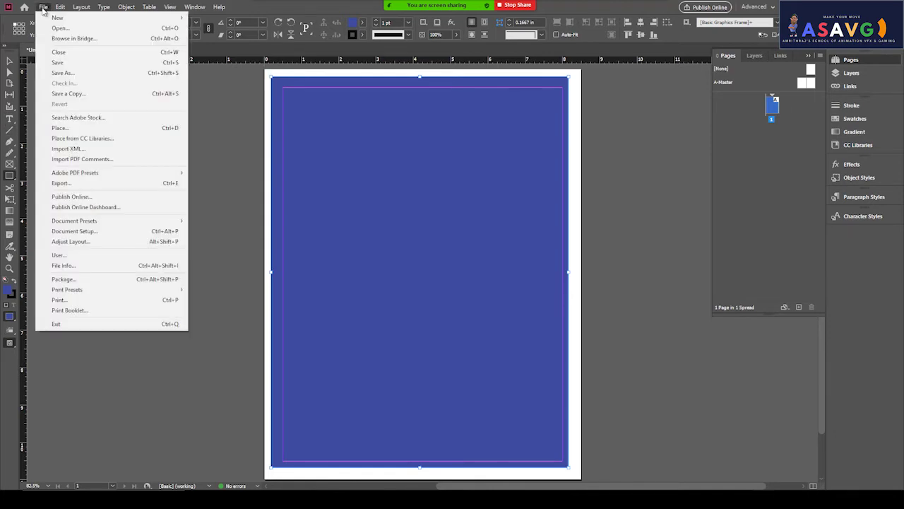
{"action": "left_click", "coordinate": [91, 232]}
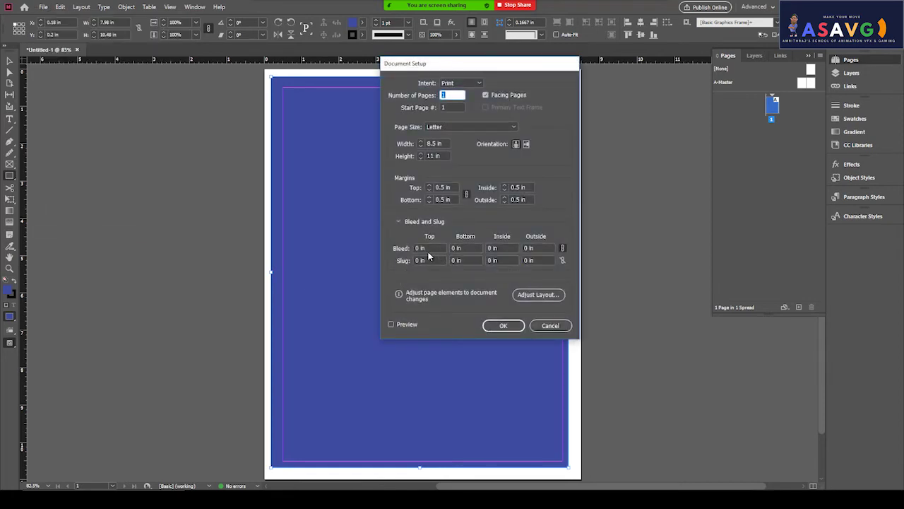
{"action": "left_click", "coordinate": [429, 248]}
{"action": "type", "text": "0.9"}
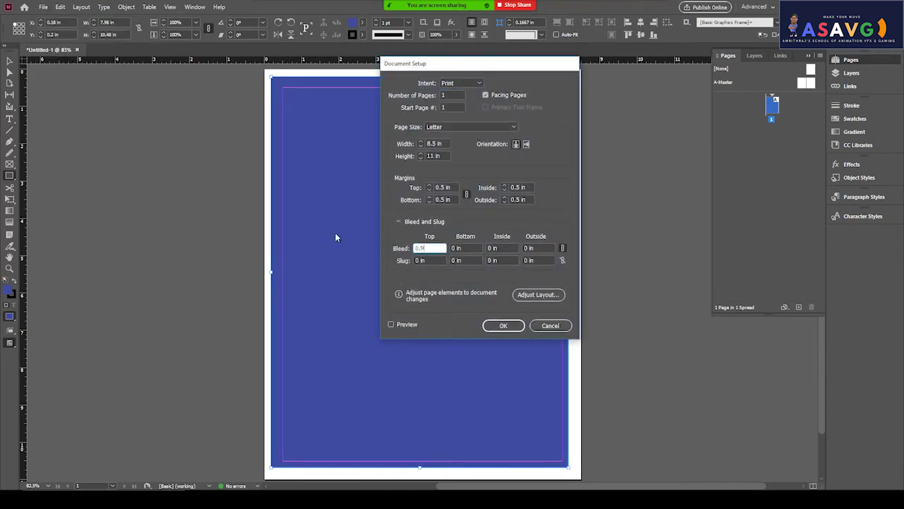
{"action": "key", "text": "Tab"}
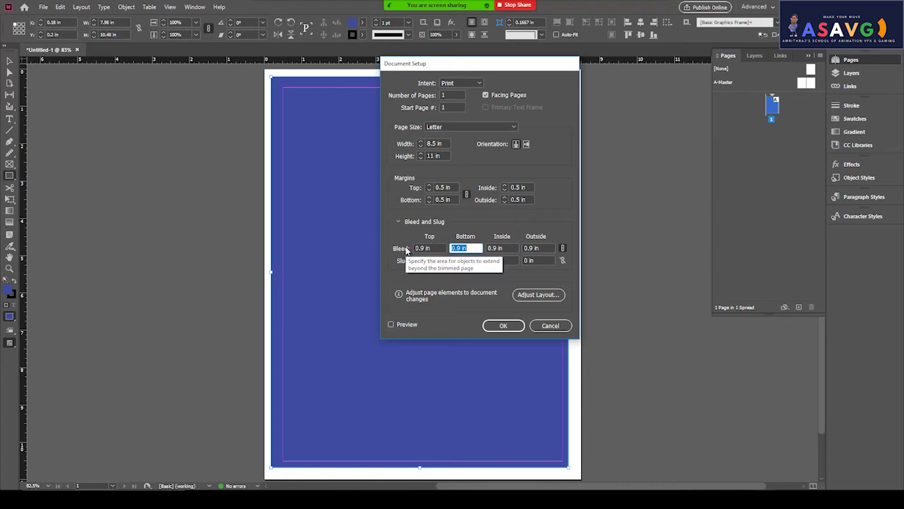
{"action": "type", "text": "0."}
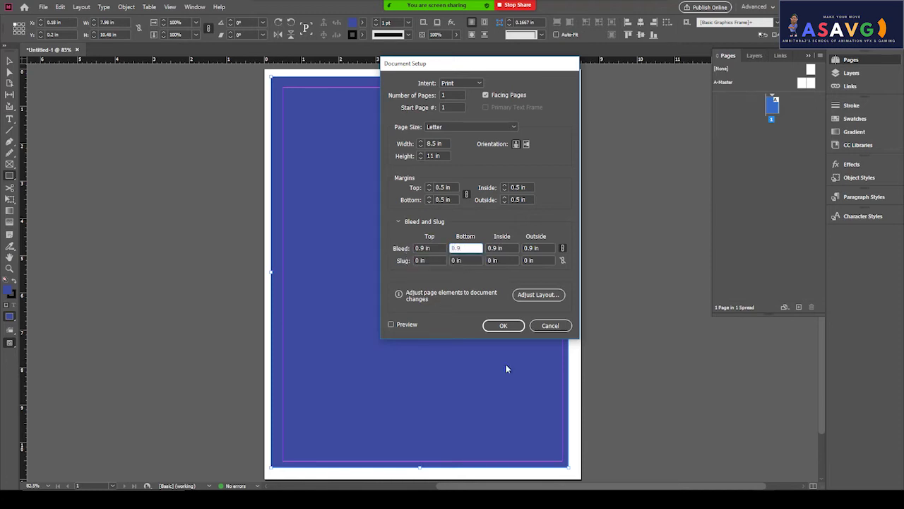
{"action": "left_click", "coordinate": [509, 330]}
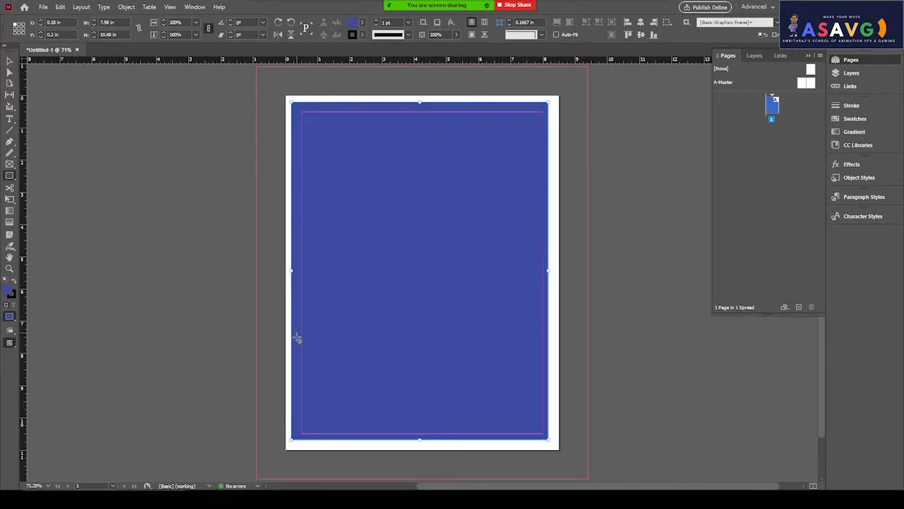
- Display the page with its bleed area in Bleed screen mode, and switch to Preview mode
{"action": "left_click_drag", "start_coordinate": [9, 346], "coordinate": [36, 375]}
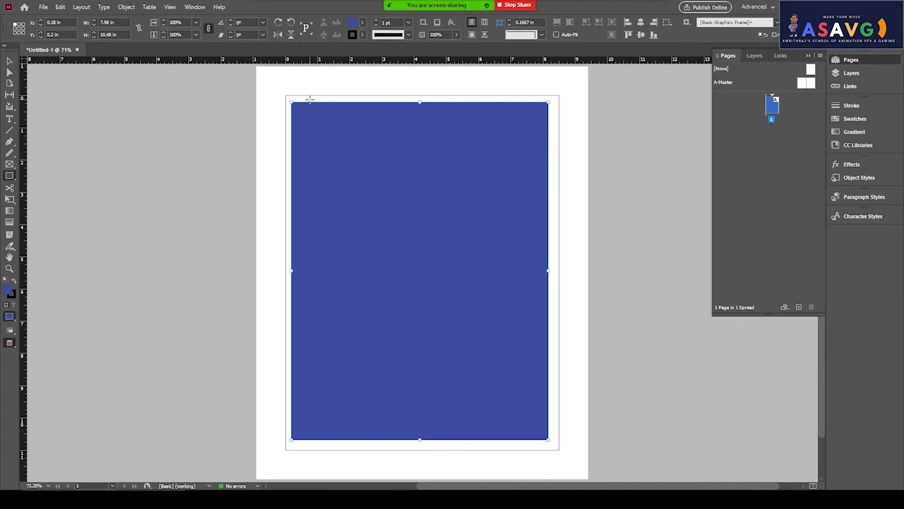
{"action": "left_click", "coordinate": [11, 344]}
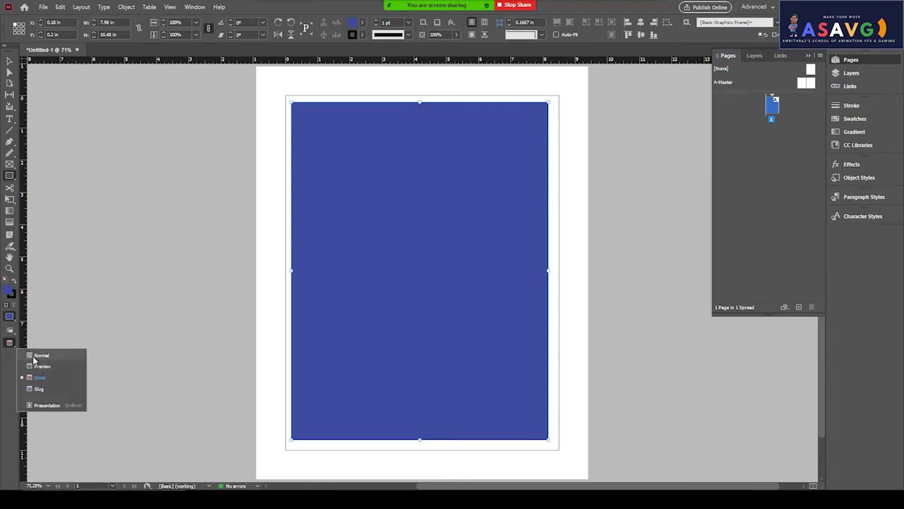
{"action": "left_click", "coordinate": [43, 365]}
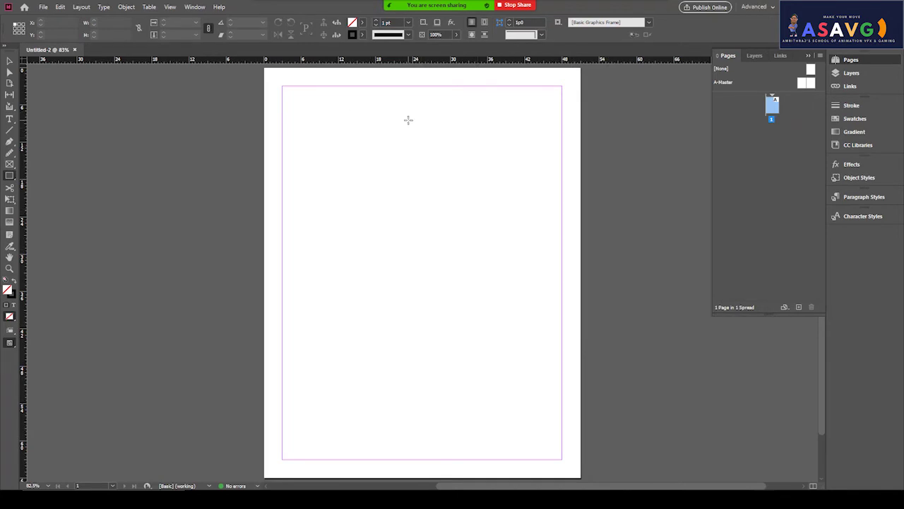
- Draw a rectangle about 25p11 wide and 19p6 high in the upper middle of the new document's page
{"action": "left_click", "coordinate": [4, 62]}
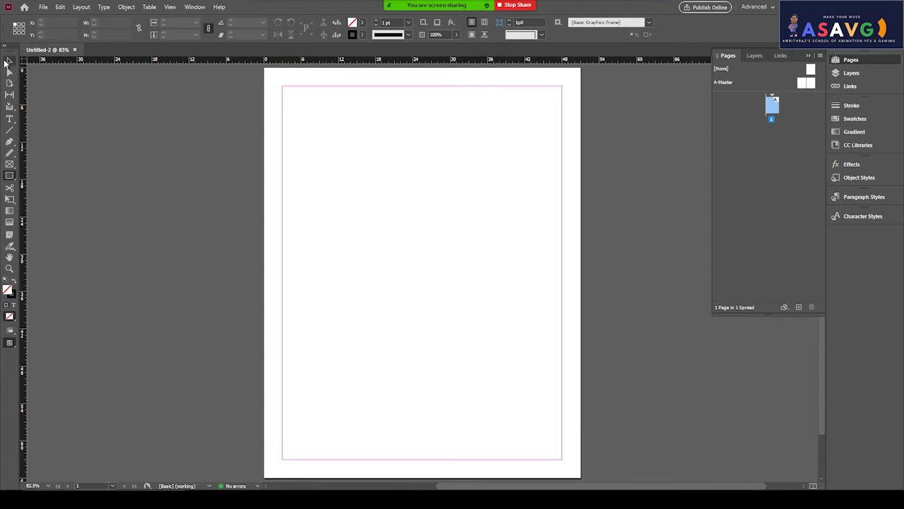
{"action": "left_click_drag", "start_coordinate": [10, 178], "coordinate": [57, 190]}
{"action": "left_click_drag", "start_coordinate": [347, 181], "coordinate": [508, 303]}
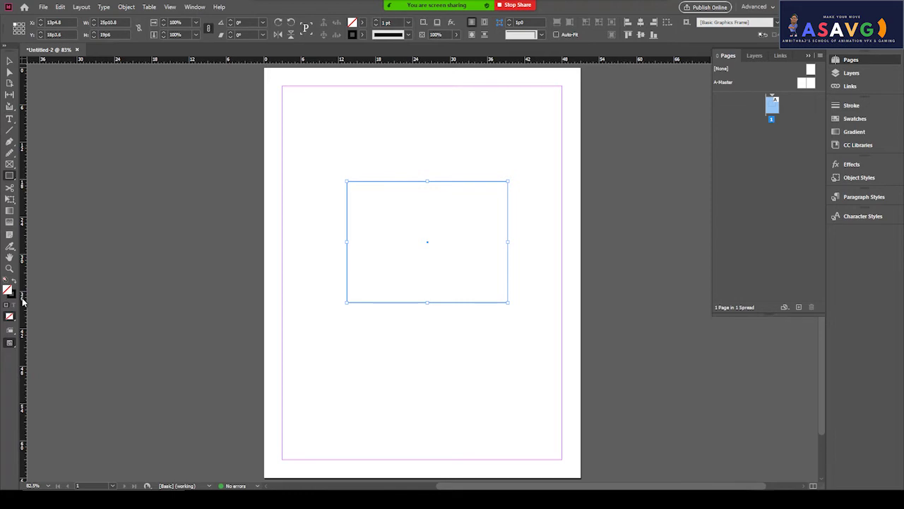
- Fill the rectangle with the blue colour #2371be
{"action": "double_click", "coordinate": [353, 24]}
{"action": "left_click", "coordinate": [419, 261]}
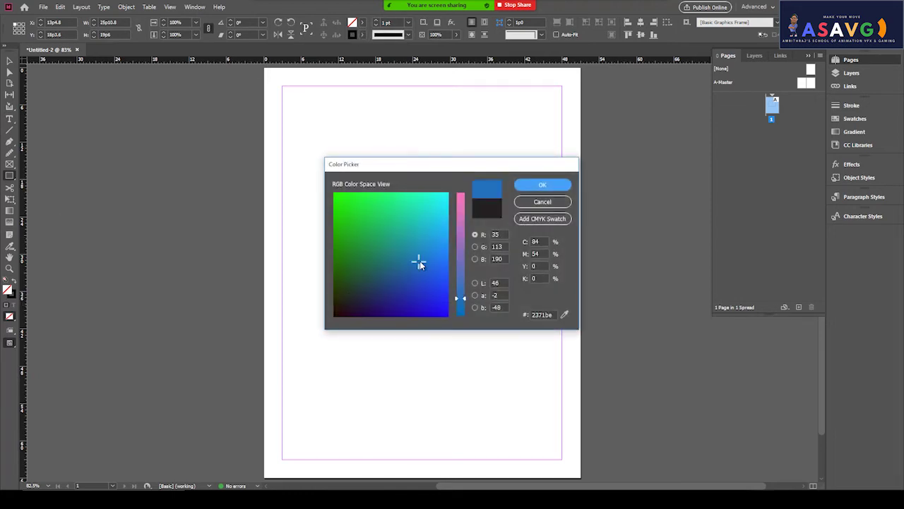
{"action": "left_click", "coordinate": [541, 185]}
- Change the rectangle's fill to the [Registration] swatch
{"action": "left_click", "coordinate": [362, 23]}
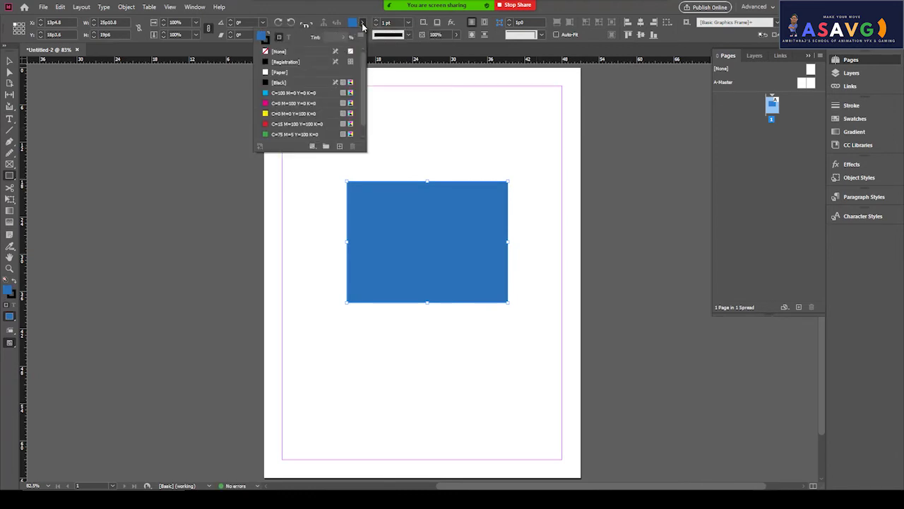
{"action": "left_click", "coordinate": [278, 72]}
{"action": "left_click", "coordinate": [285, 65]}
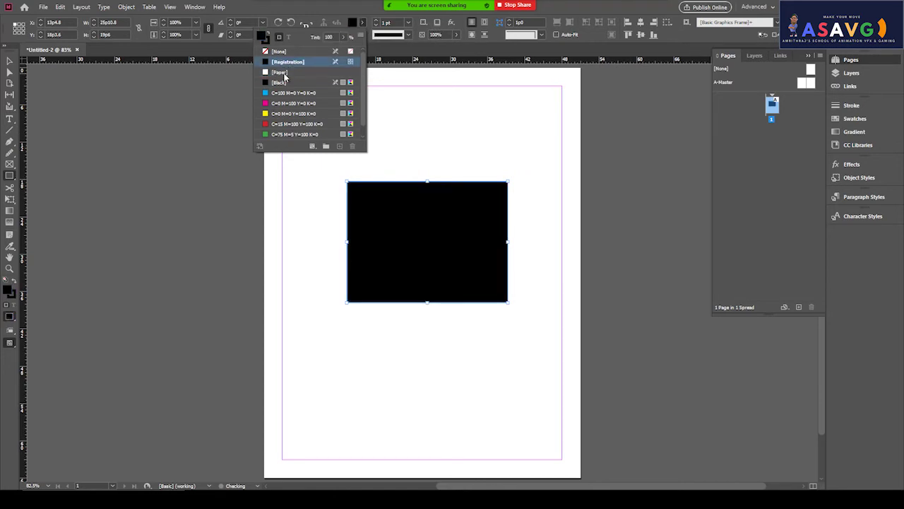
- Try the [Paper], [Black], cyan, magenta and yellow swatches one after another as the rectangle's fill
{"action": "left_click", "coordinate": [283, 73]}
{"action": "left_click", "coordinate": [284, 82]}
{"action": "left_click", "coordinate": [287, 93]}
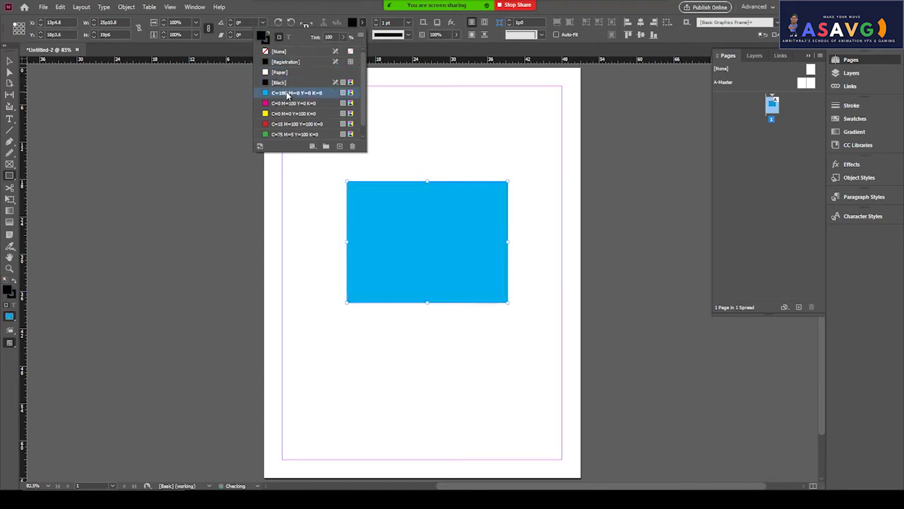
{"action": "left_click", "coordinate": [288, 103]}
{"action": "left_click", "coordinate": [290, 113]}
- Try the dark blue C=100 M=90 Y=10 K=0, red, magenta and cyan swatches as the rectangle's fill, ending on yellow C=0 M=0 Y=100 K=0
{"action": "scroll", "coordinate": [294, 116], "scroll_direction": "down", "scroll_amount": 1}
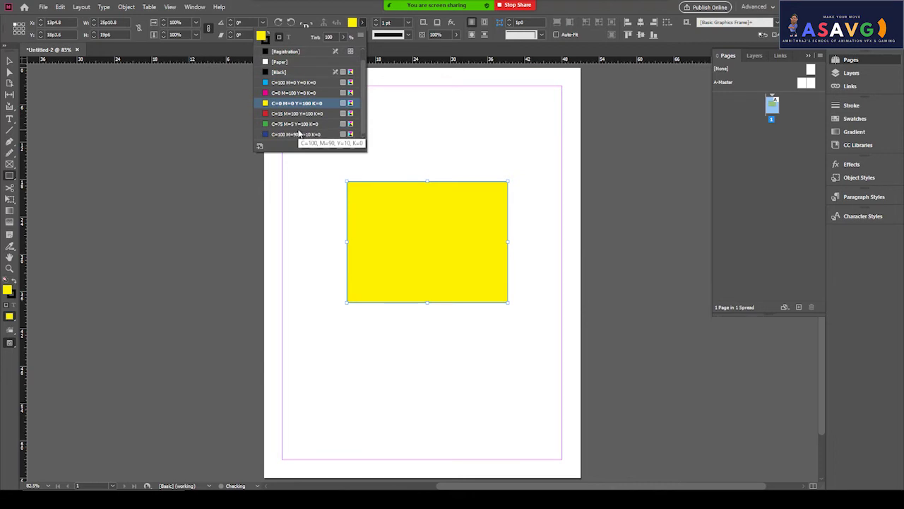
{"action": "left_click", "coordinate": [298, 134]}
{"action": "left_click", "coordinate": [301, 115]}
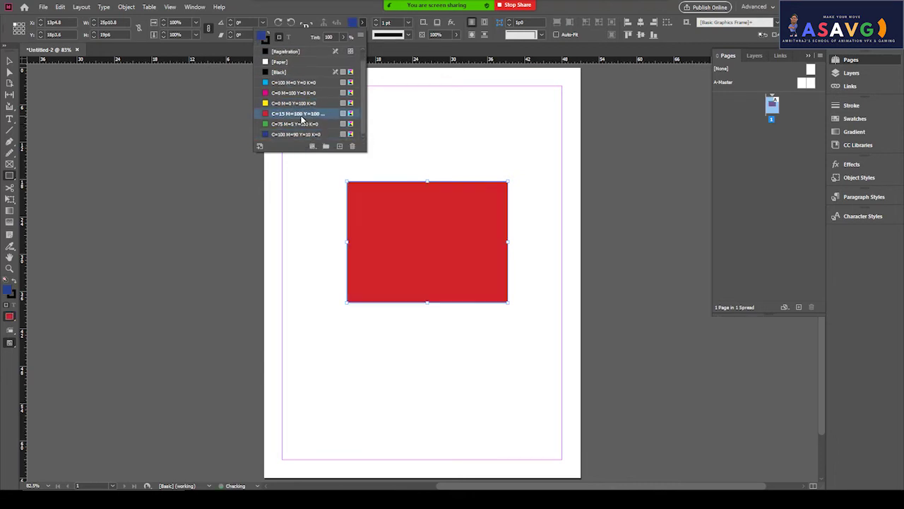
{"action": "left_click", "coordinate": [298, 93]}
{"action": "left_click", "coordinate": [300, 82]}
{"action": "left_click", "coordinate": [299, 94]}
{"action": "left_click", "coordinate": [297, 103]}
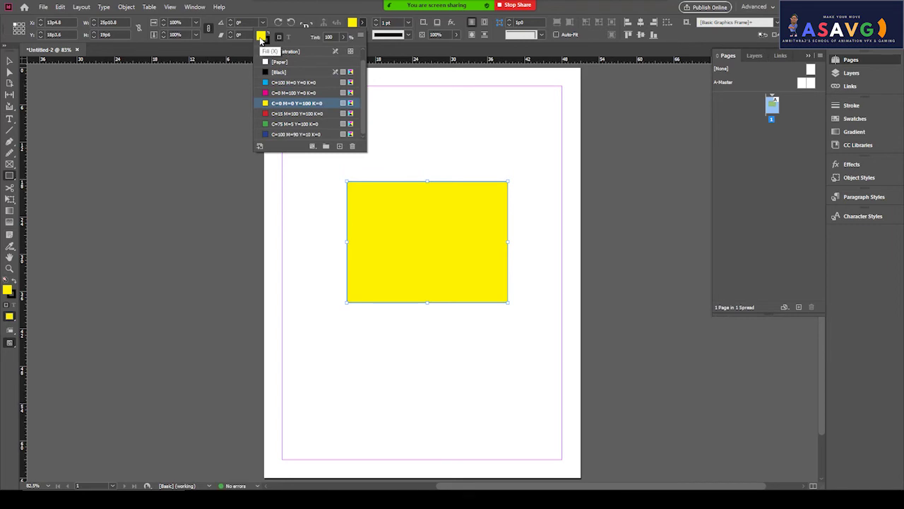
- Fill the rectangle with a custom pink chosen in the Color Picker
{"action": "left_click", "coordinate": [260, 37]}
{"action": "left_click", "coordinate": [352, 23], "text": "shift"}
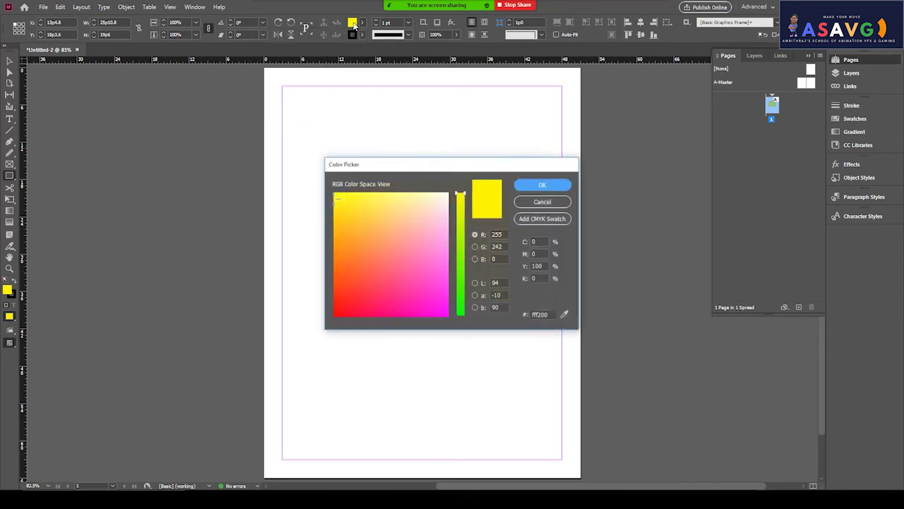
{"action": "left_click", "coordinate": [428, 252]}
{"action": "left_click", "coordinate": [542, 185]}
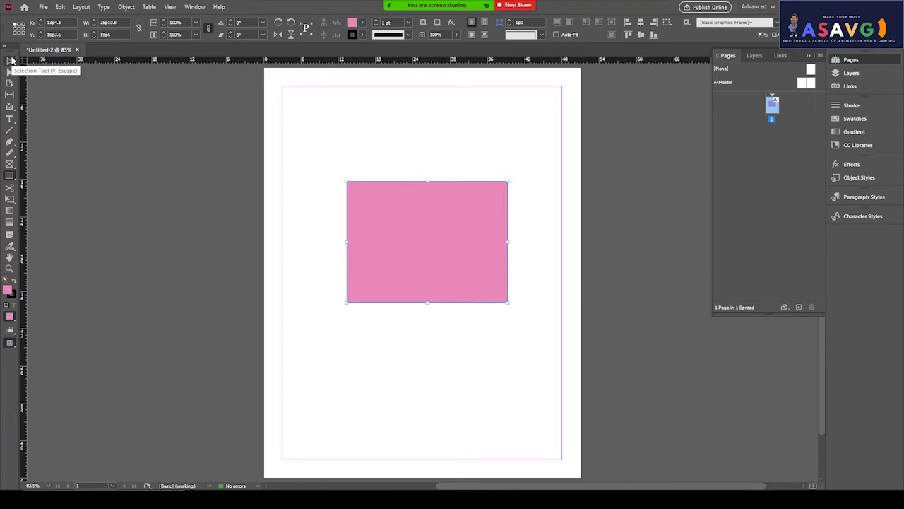
- Move the rectangle slightly up and enlarge it to about 32p11 wide and 22p0 high
{"action": "left_click", "coordinate": [9, 62]}
{"action": "left_click_drag", "start_coordinate": [427, 222], "coordinate": [441, 210]}
{"action": "left_click_drag", "start_coordinate": [503, 272], "coordinate": [527, 289]}
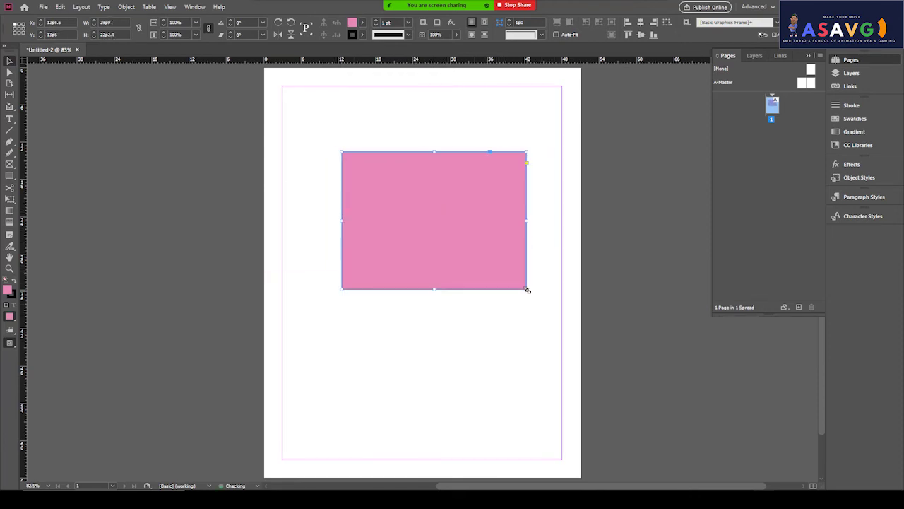
{"action": "key", "text": "ctrl+z"}
{"action": "left_click_drag", "start_coordinate": [501, 152], "coordinate": [547, 128]}
{"action": "left_click_drag", "start_coordinate": [341, 262], "coordinate": [359, 266]}
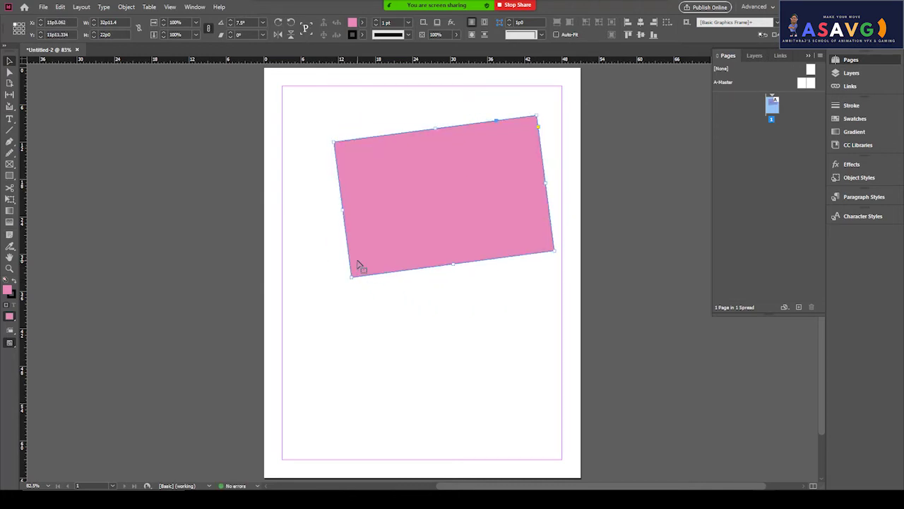
{"action": "key", "text": "ctrl+z"}
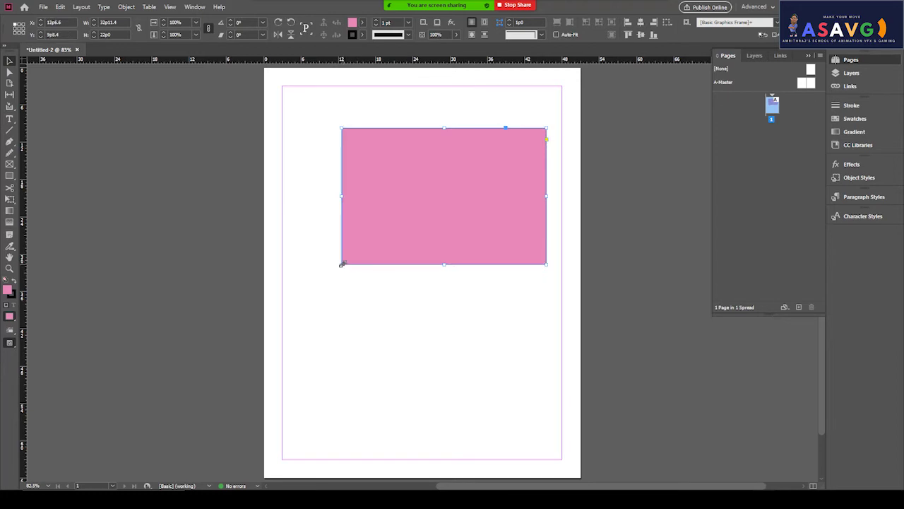
- Scale the rectangle about its centre to about 32p1 by 21p5, and move it to about X 6p5, Y 9p1
{"action": "left_click_drag", "start_coordinate": [342, 264], "coordinate": [367, 309]}
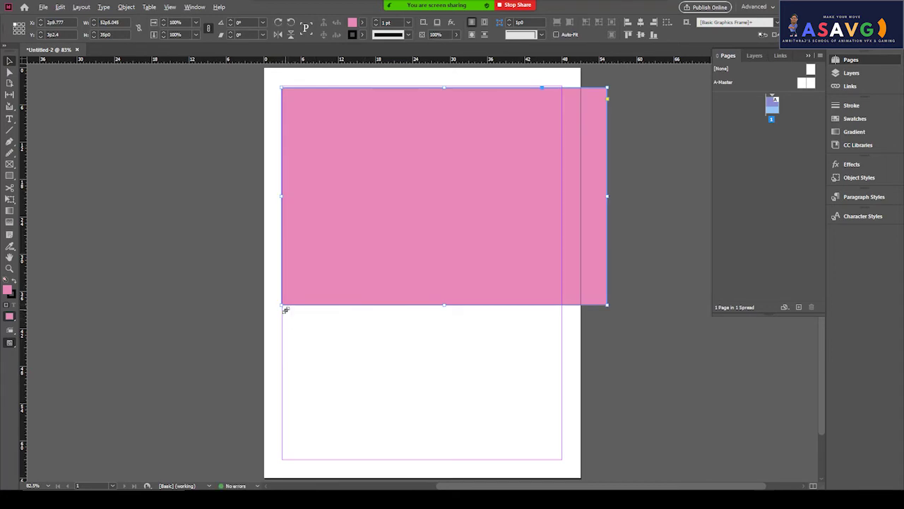
{"action": "left_click_drag", "start_coordinate": [280, 304], "coordinate": [345, 262]}
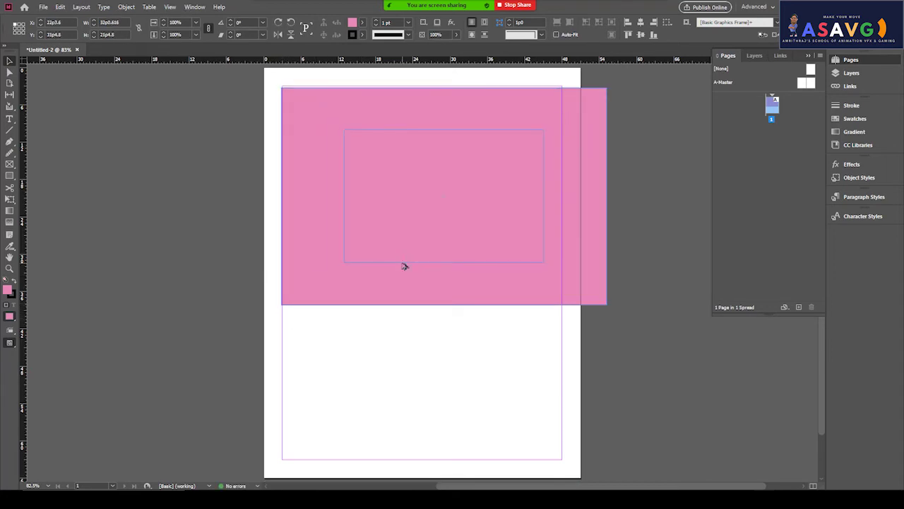
{"action": "left_click_drag", "start_coordinate": [424, 216], "coordinate": [374, 198]}
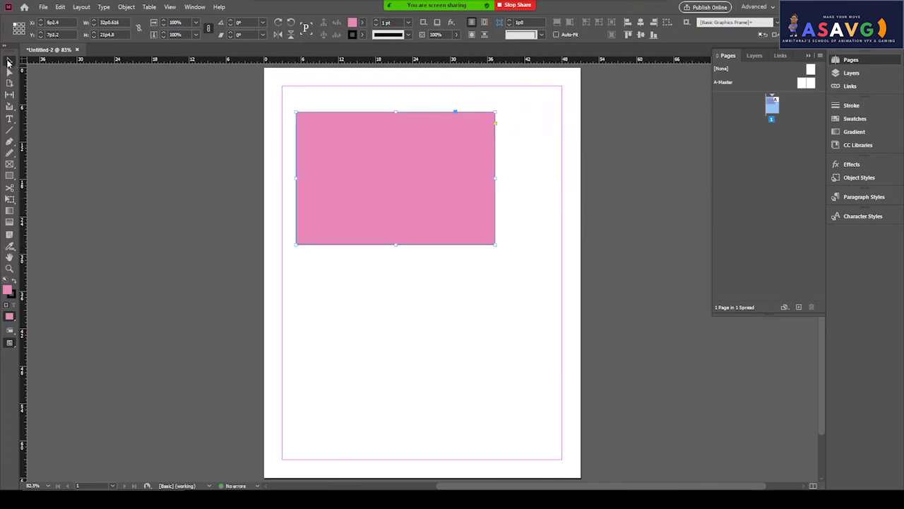
{"action": "left_click_drag", "start_coordinate": [353, 163], "coordinate": [374, 185]}
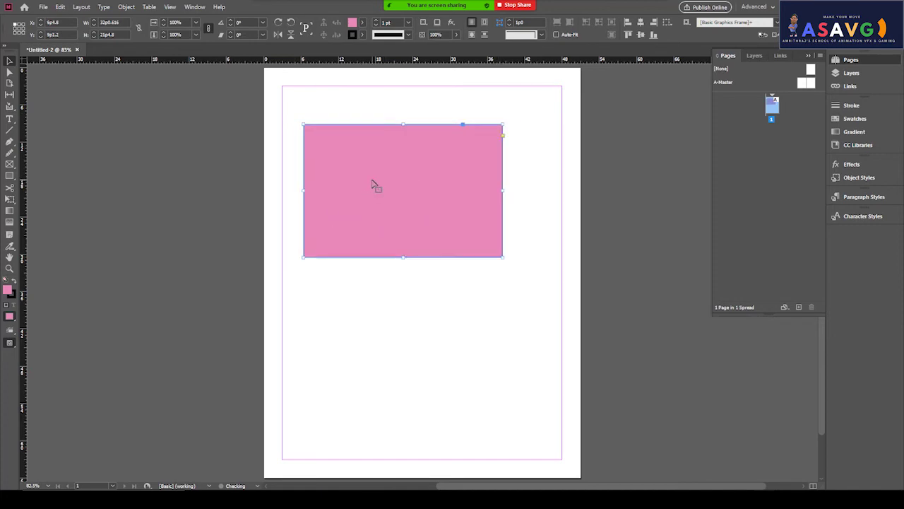
- Move the whole rectangle with the Direct Selection tool, ending farther down near the page's left margin
{"action": "left_click", "coordinate": [10, 72]}
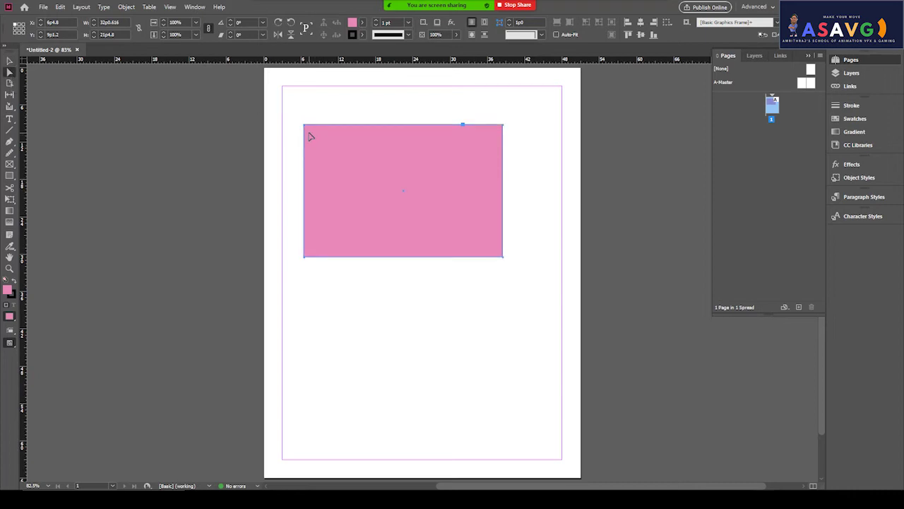
{"action": "mouse_move", "coordinate": [305, 129]}
{"action": "left_mouse_down"}
{"action": "mouse_move", "coordinate": [307, 115]}
{"action": "mouse_move", "coordinate": [295, 127]}
{"action": "left_mouse_up"}
{"action": "left_click_drag", "start_coordinate": [495, 128], "coordinate": [522, 128]}
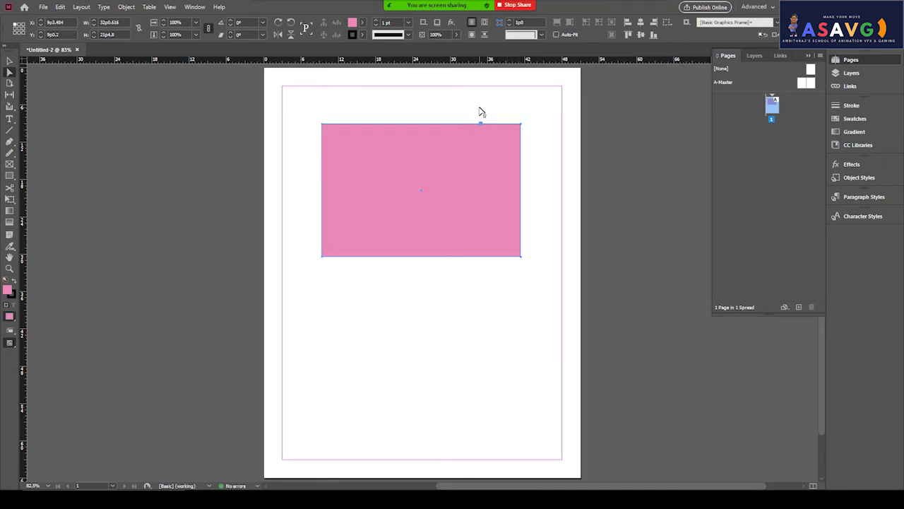
{"action": "left_click_drag", "start_coordinate": [521, 260], "coordinate": [509, 294]}
{"action": "left_click_drag", "start_coordinate": [389, 268], "coordinate": [376, 257]}
- Try pulling the rectangle's two lower corners down individually, and undo the distortion
{"action": "left_click_drag", "start_coordinate": [297, 279], "coordinate": [292, 351]}
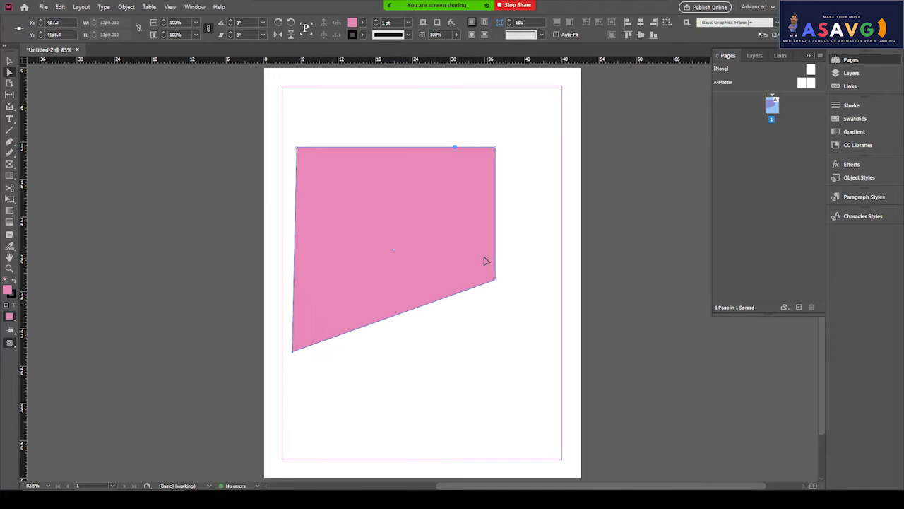
{"action": "left_click_drag", "start_coordinate": [496, 280], "coordinate": [520, 390]}
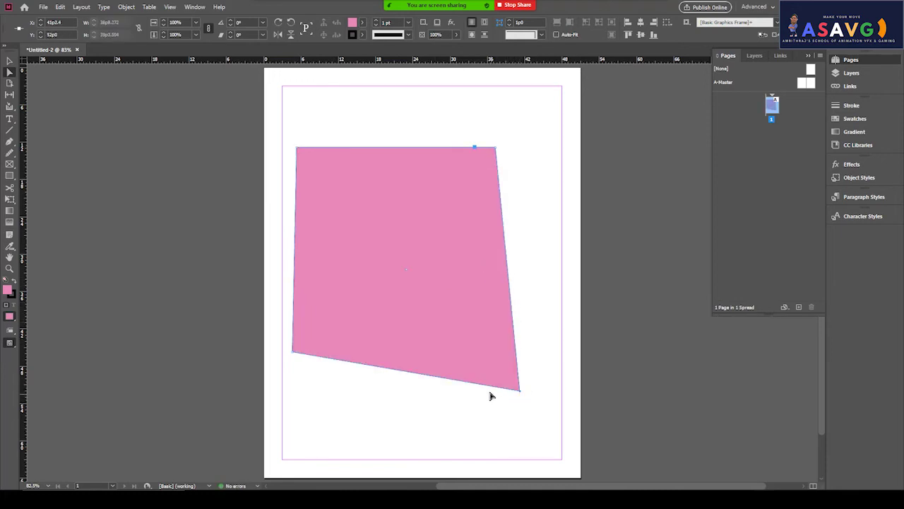
{"action": "key", "text": "ctrl+z"}
{"action": "key", "text": "ctrl+z"}
{"action": "key", "text": "ctrl+z"}
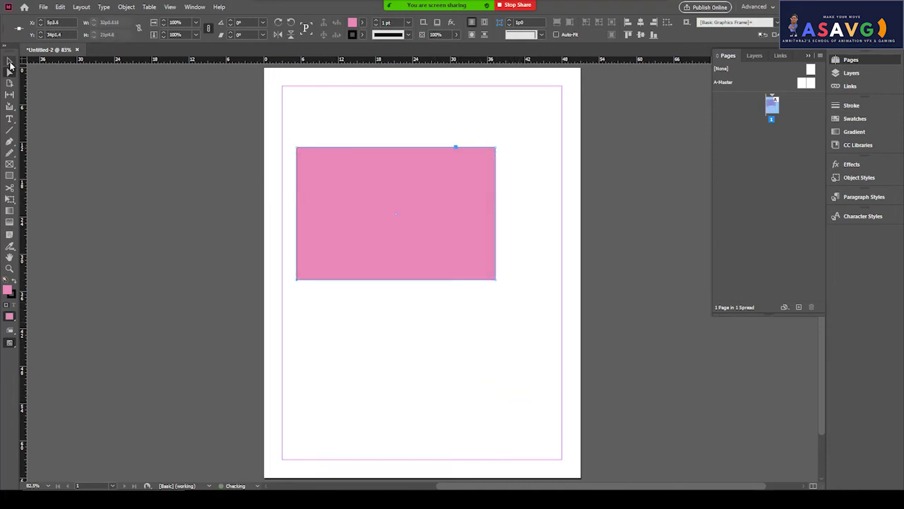
- Move the rectangle up and right to about X 9p2, Y 9p8, comparing the Selection and Direct Selection tools
{"action": "left_click", "coordinate": [10, 63]}
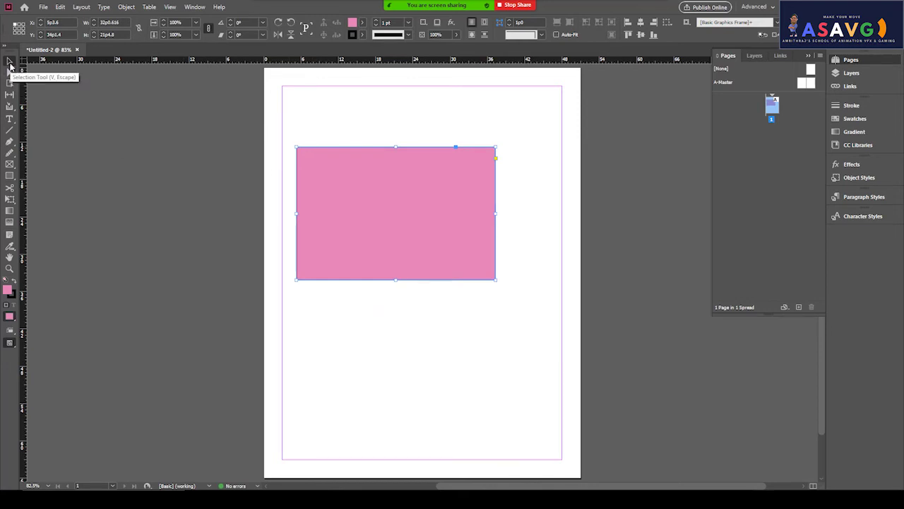
{"action": "left_click_drag", "start_coordinate": [349, 223], "coordinate": [363, 201]}
{"action": "left_click", "coordinate": [10, 71]}
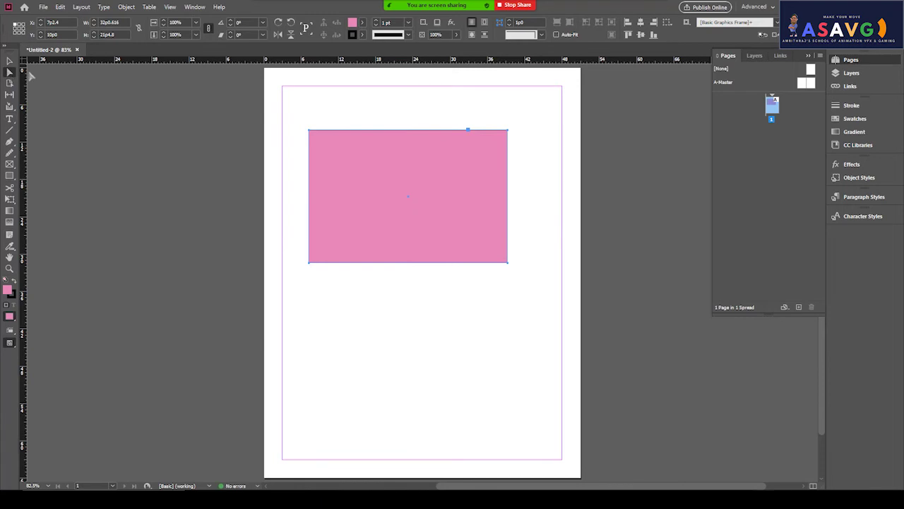
{"action": "left_click_drag", "start_coordinate": [338, 152], "coordinate": [436, 173]}
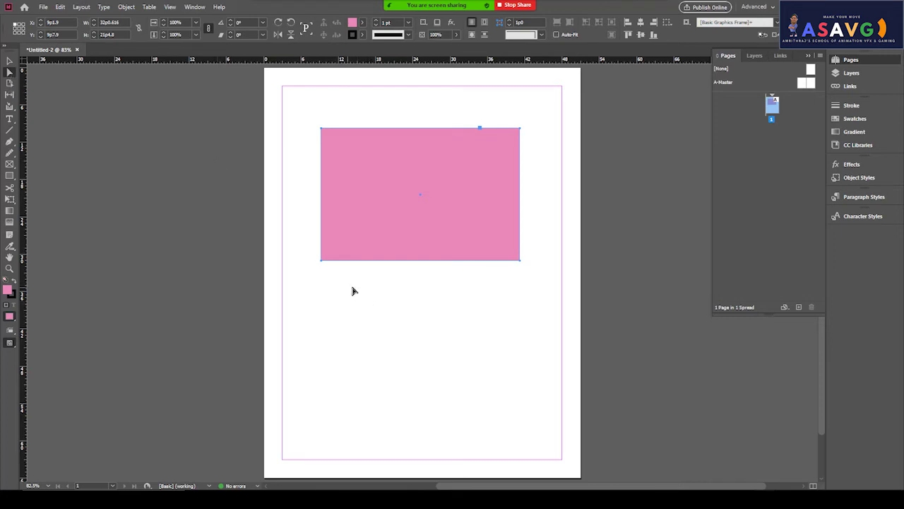
- Distort the rectangle into an irregular quadrilateral by moving its lower-left corner down and both right-hand corners outwards with the Direct Selection tool
{"action": "left_click_drag", "start_coordinate": [353, 291], "coordinate": [294, 219]}
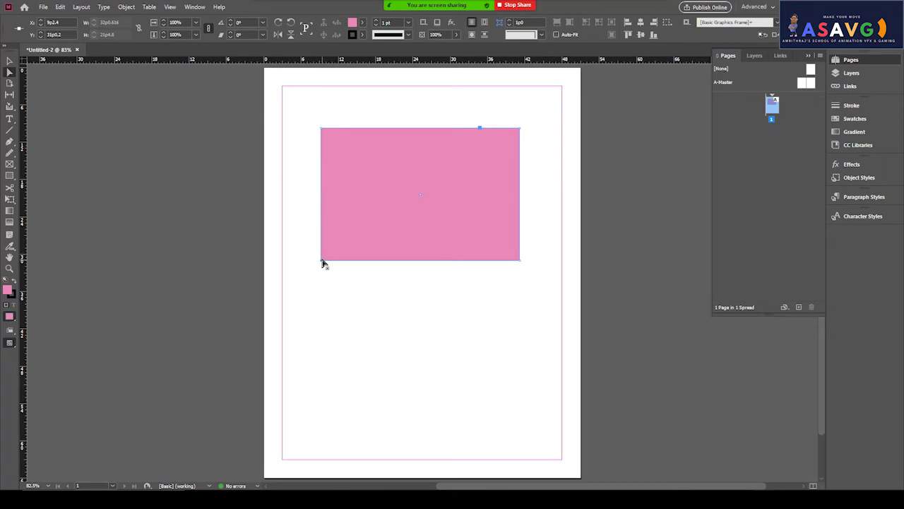
{"action": "left_click_drag", "start_coordinate": [321, 263], "coordinate": [327, 374]}
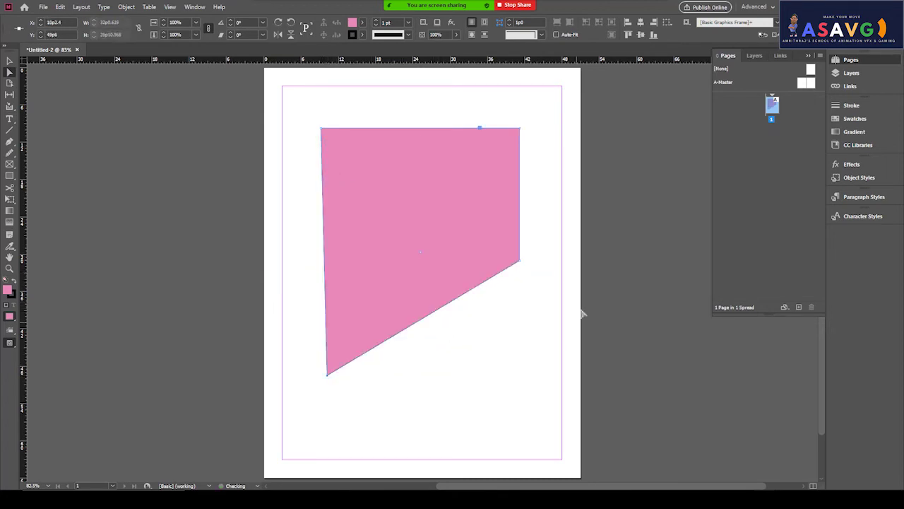
{"action": "left_click_drag", "start_coordinate": [520, 263], "coordinate": [557, 315]}
{"action": "left_click_drag", "start_coordinate": [521, 128], "coordinate": [550, 118]}
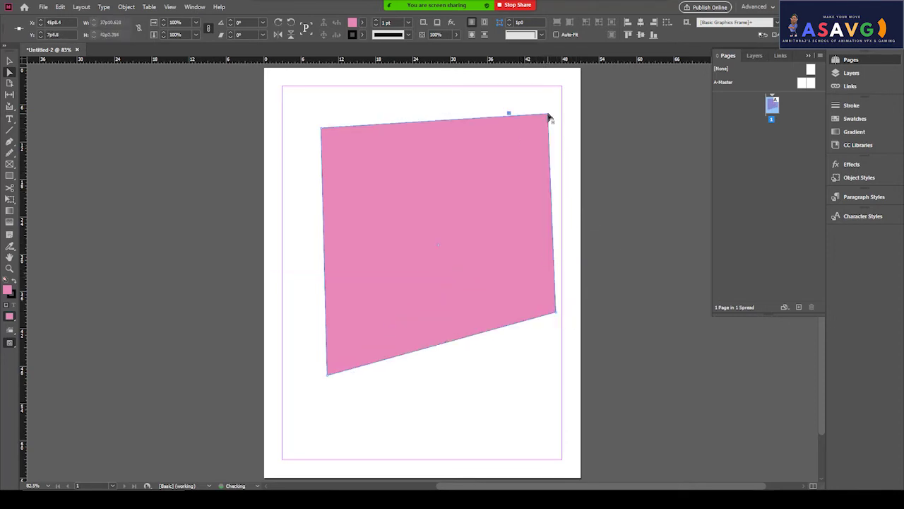
- Try several positions for the quadrilateral's upper-left corner, and undo those corner moves
{"action": "left_click", "coordinate": [321, 126]}
{"action": "left_click_drag", "start_coordinate": [322, 131], "coordinate": [300, 213]}
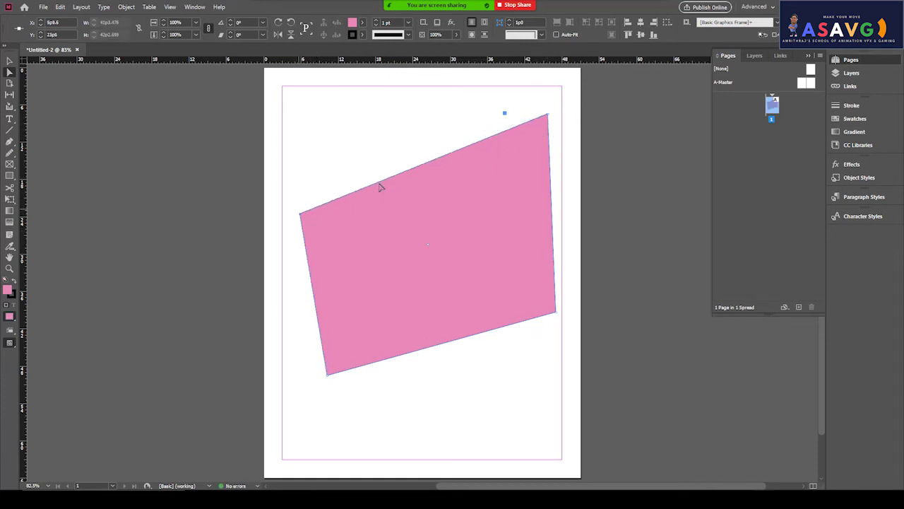
{"action": "left_click_drag", "start_coordinate": [544, 132], "coordinate": [337, 250]}
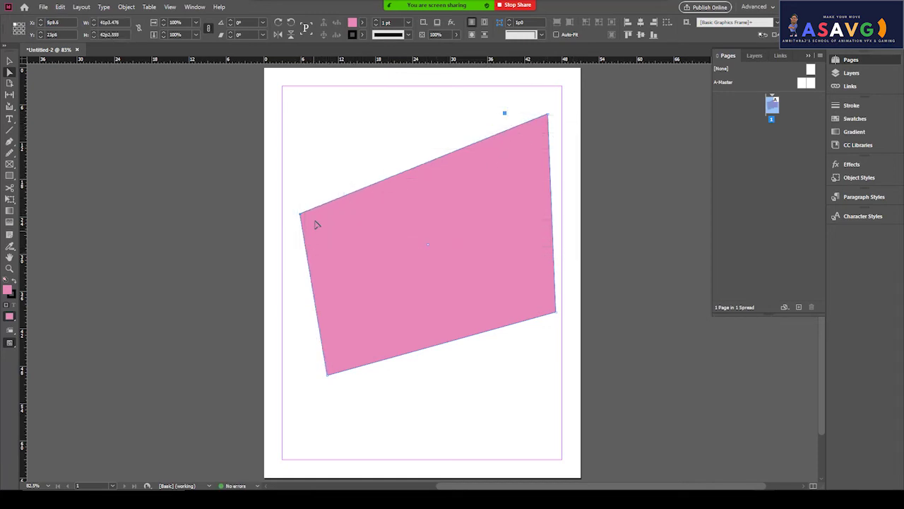
{"action": "left_click_drag", "start_coordinate": [213, 98], "coordinate": [549, 224]}
{"action": "left_click_drag", "start_coordinate": [300, 218], "coordinate": [363, 161]}
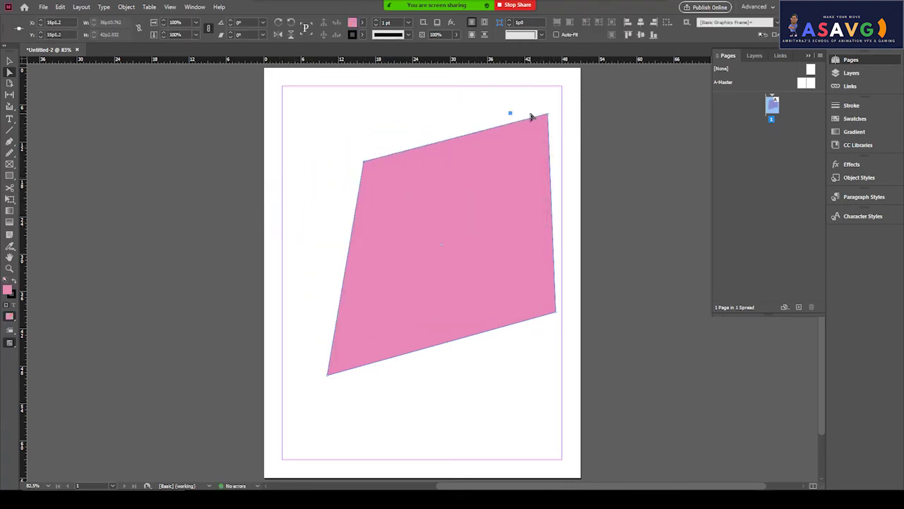
{"action": "left_click_drag", "start_coordinate": [570, 130], "coordinate": [296, 176]}
{"action": "left_click_drag", "start_coordinate": [368, 167], "coordinate": [323, 132]}
{"action": "key", "text": "ctrl+z"}
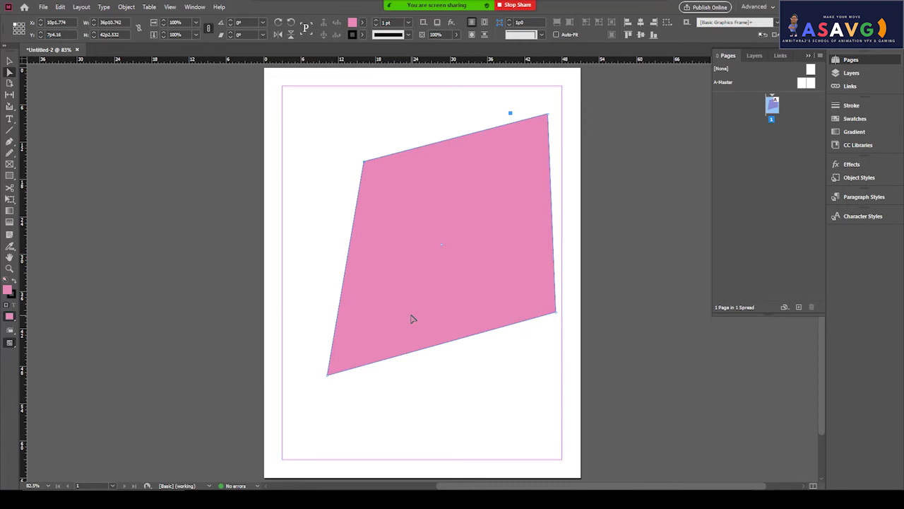
{"action": "key", "text": "ctrl+z"}
{"action": "key", "text": "ctrl+z"}
{"action": "key", "text": "ctrl+z"}
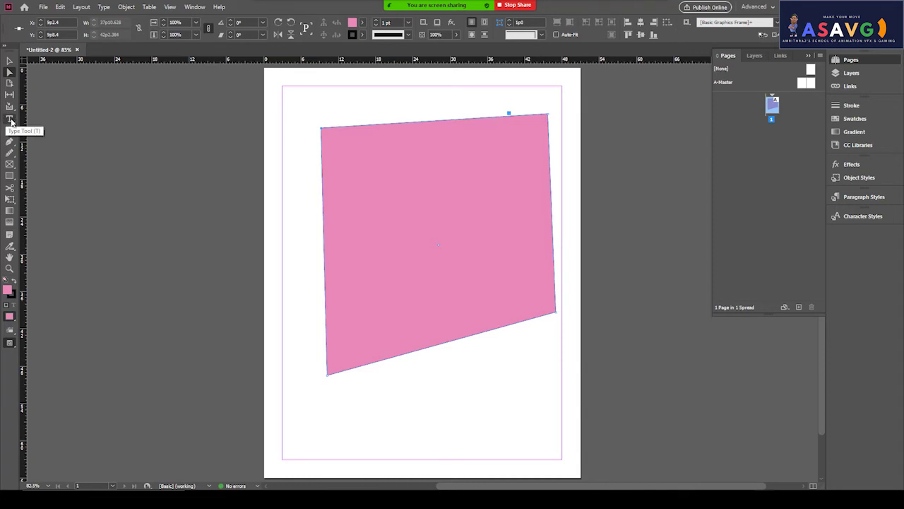
- Create a rectangular text frame over the upper part of the pink shape and enter a line of filler text
{"action": "left_click", "coordinate": [10, 120]}
{"action": "left_click_drag", "start_coordinate": [348, 157], "coordinate": [481, 270]}
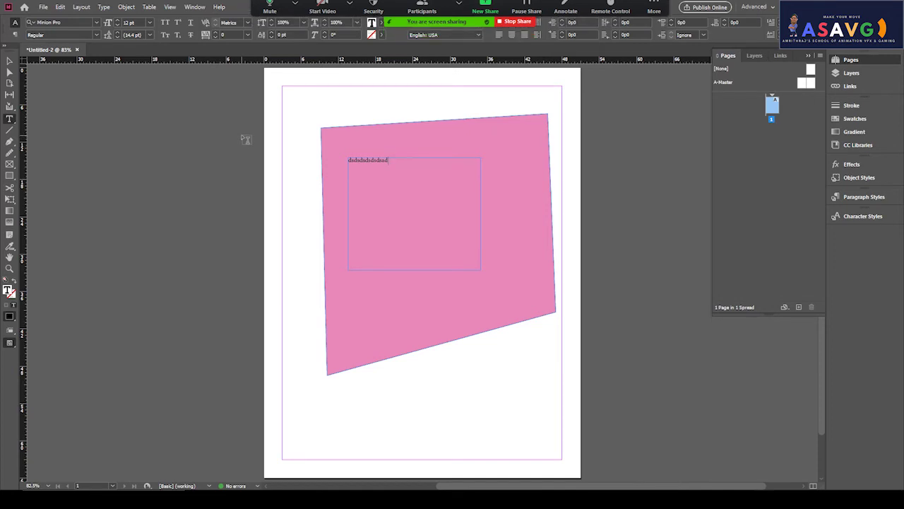
- Select the filler text in the text frame and set its font to Noto Mono
{"action": "left_click", "coordinate": [96, 23]}
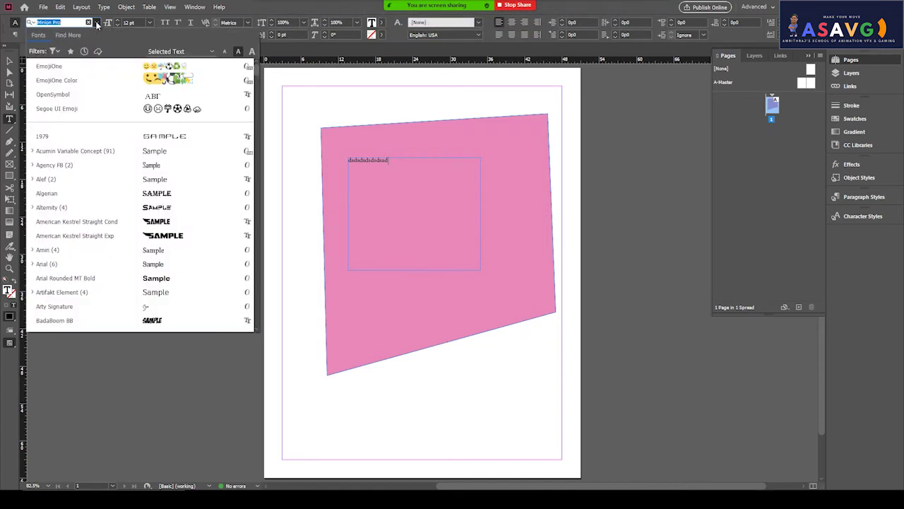
{"action": "left_click", "coordinate": [394, 161]}
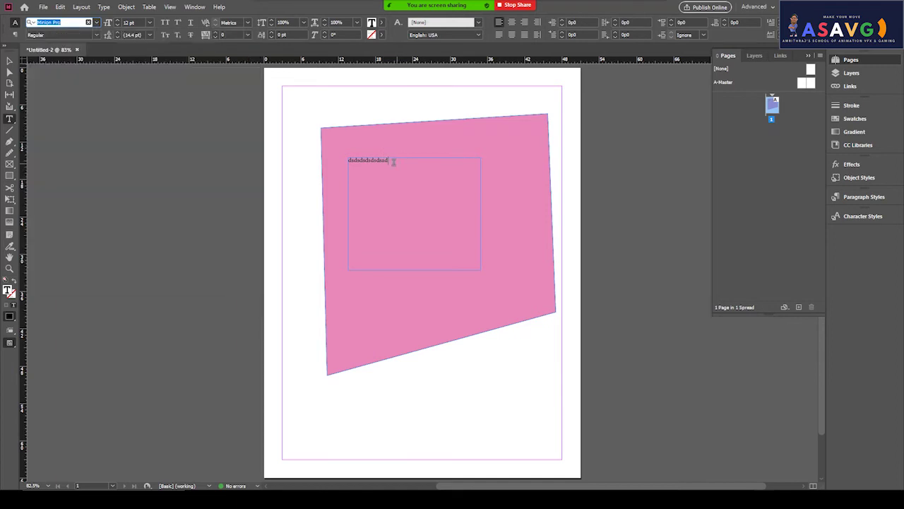
{"action": "left_click_drag", "start_coordinate": [391, 161], "coordinate": [326, 158]}
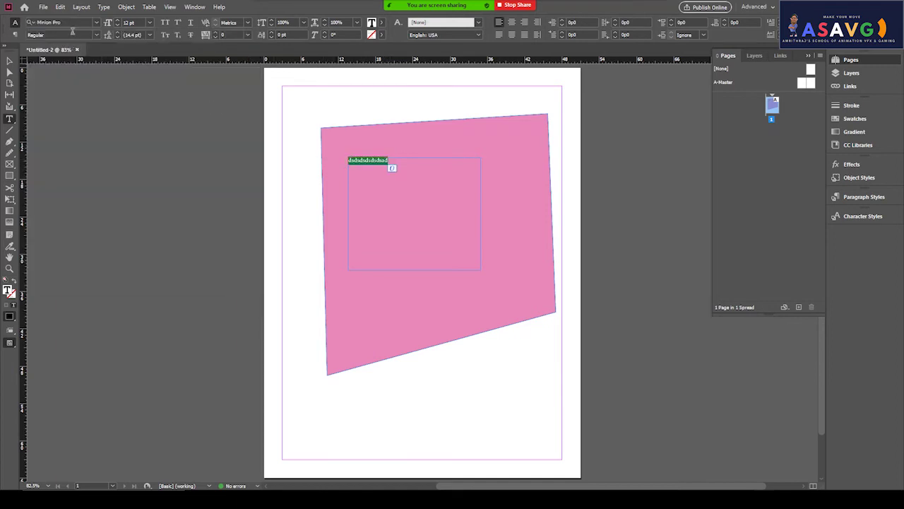
{"action": "left_click", "coordinate": [96, 23]}
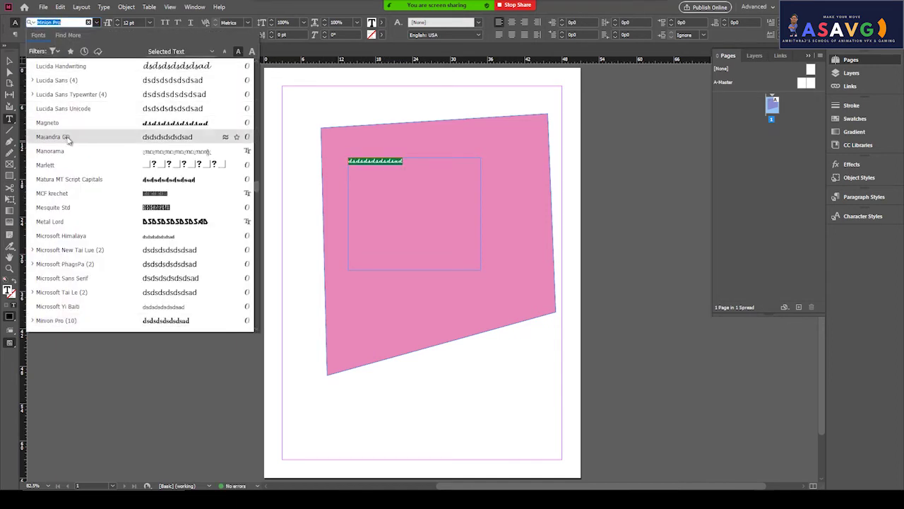
{"action": "scroll", "coordinate": [109, 228], "scroll_direction": "down", "scroll_amount": 10}
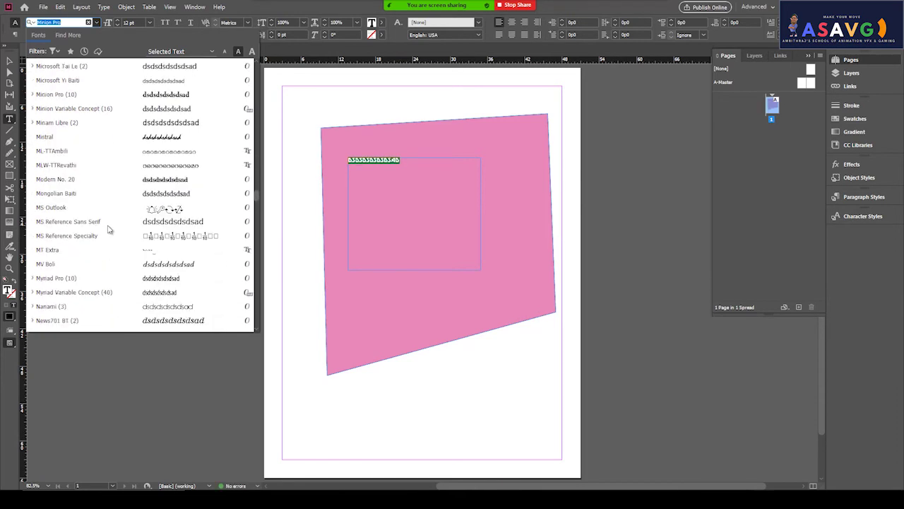
{"action": "left_click", "coordinate": [139, 277]}
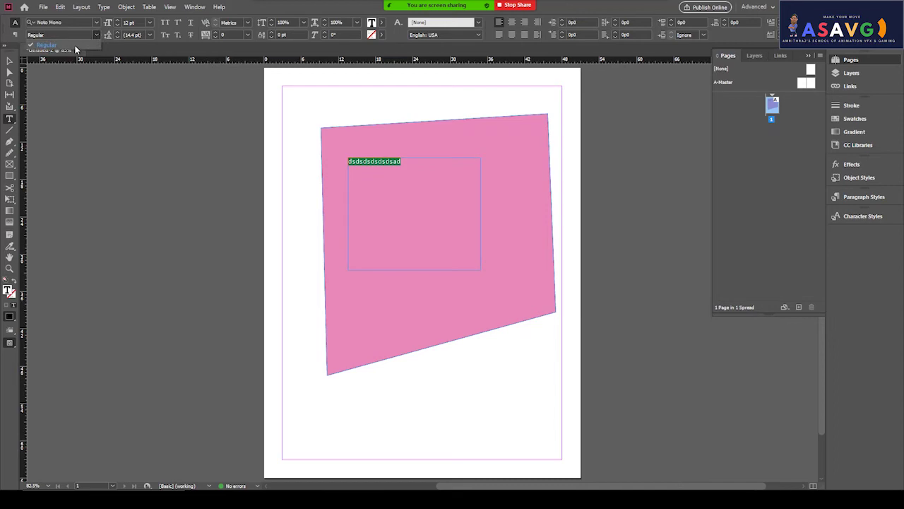
- Set the selected text's horizontal scale to 75%
{"action": "left_click", "coordinate": [190, 24]}
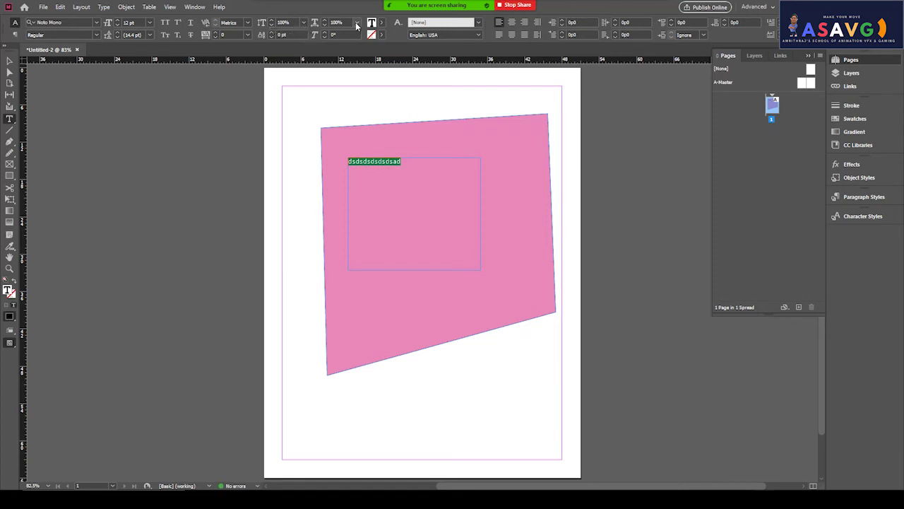
{"action": "left_click", "coordinate": [357, 26]}
{"action": "left_click", "coordinate": [346, 101]}
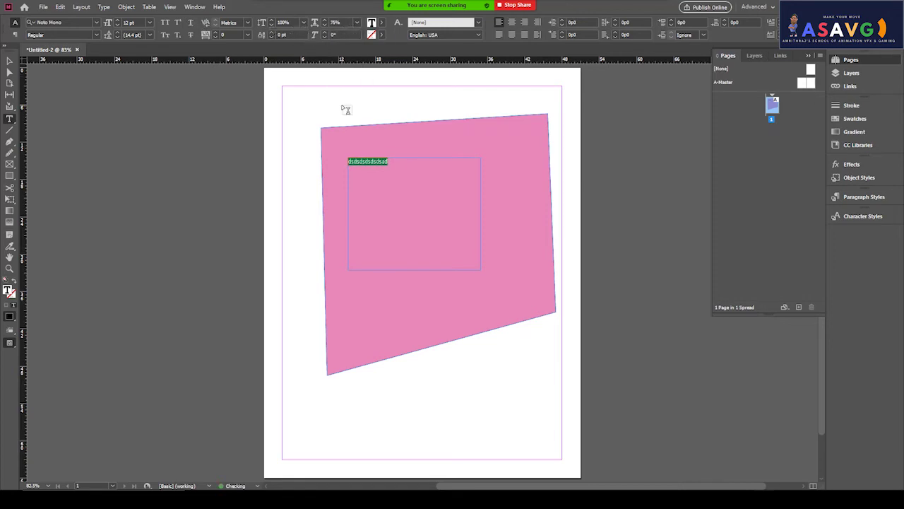
- Try a horizontal scale of 500% on the selected text, and undo that change
{"action": "left_click", "coordinate": [342, 22]}
{"action": "type", "text": "500"}
{"action": "key", "text": "Return"}
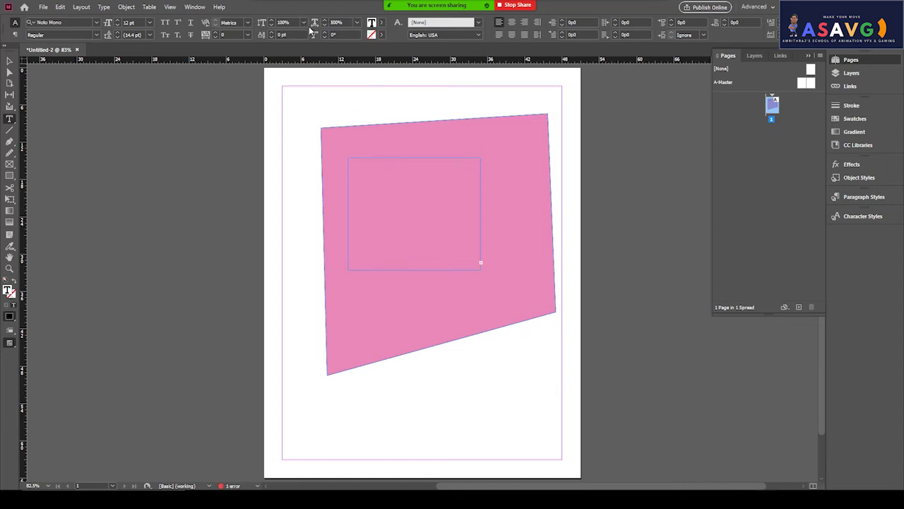
{"action": "key", "text": "ctrl+z"}
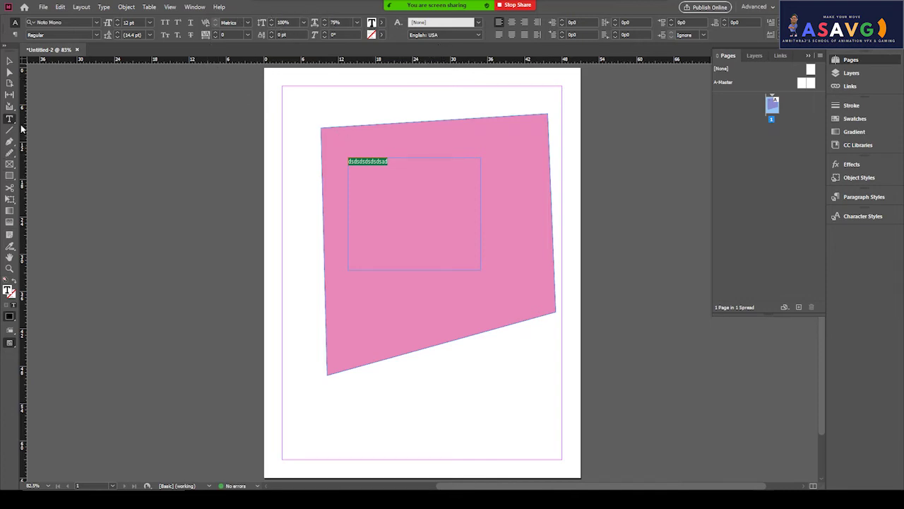
- Delete the text frame from the pink shape
{"action": "left_click", "coordinate": [9, 60]}
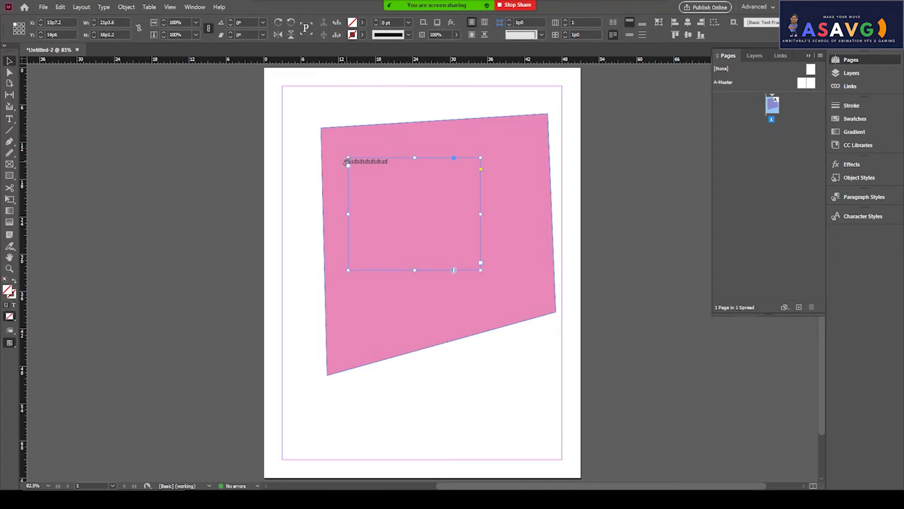
{"action": "key", "text": "Delete"}
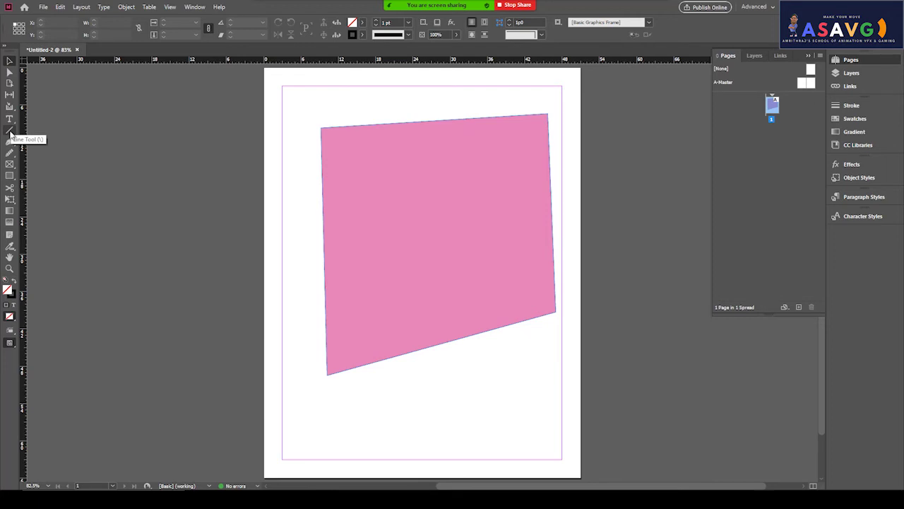
- Draw about a dozen separate straight lines at various angles across the pink shape and the page's left side with the Line tool
{"action": "left_click", "coordinate": [10, 131]}
{"action": "mouse_move", "coordinate": [410, 354]}
{"action": "left_mouse_down"}
{"action": "mouse_move", "coordinate": [369, 250]}
{"action": "mouse_move", "coordinate": [373, 169]}
{"action": "left_mouse_up"}
{"action": "left_click_drag", "start_coordinate": [405, 172], "coordinate": [448, 171]}
{"action": "left_click_drag", "start_coordinate": [466, 196], "coordinate": [474, 218]}
{"action": "left_click_drag", "start_coordinate": [483, 260], "coordinate": [478, 282]}
{"action": "mouse_move", "coordinate": [461, 308]}
{"action": "left_mouse_down"}
{"action": "mouse_move", "coordinate": [364, 378]}
{"action": "mouse_move", "coordinate": [299, 390]}
{"action": "left_mouse_up"}
{"action": "left_click_drag", "start_coordinate": [300, 332], "coordinate": [283, 257]}
{"action": "left_click_drag", "start_coordinate": [279, 207], "coordinate": [302, 95]}
{"action": "left_click_drag", "start_coordinate": [309, 89], "coordinate": [356, 88]}
{"action": "left_click_drag", "start_coordinate": [393, 113], "coordinate": [429, 130]}
{"action": "mouse_move", "coordinate": [455, 154]}
{"action": "left_mouse_down"}
{"action": "mouse_move", "coordinate": [481, 172]}
{"action": "mouse_move", "coordinate": [479, 219]}
{"action": "left_mouse_up"}
{"action": "mouse_move", "coordinate": [499, 215]}
{"action": "left_mouse_down"}
{"action": "mouse_move", "coordinate": [497, 253]}
{"action": "mouse_move", "coordinate": [495, 241]}
{"action": "left_mouse_up"}
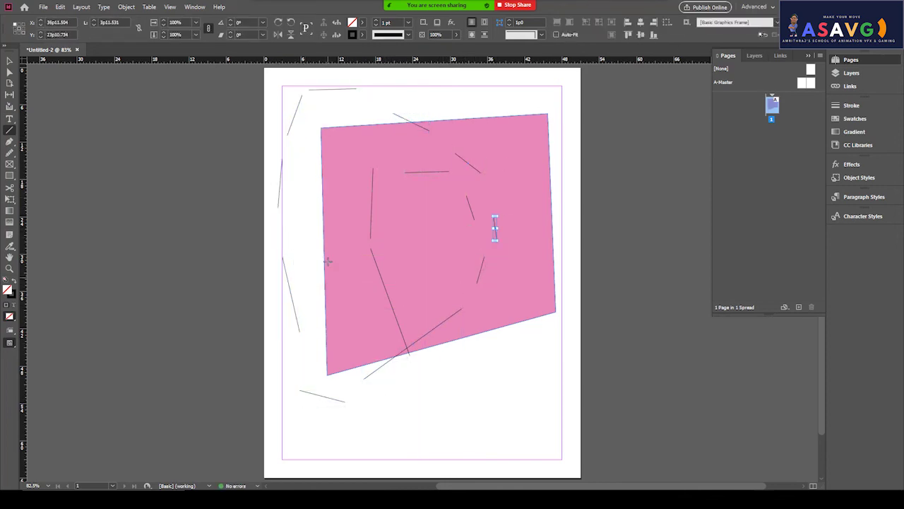
- Stretch the short line near the pink shape's right edge into a diagonal about 12p8 long with the Direct Selection tool, and shift it down and right
{"action": "key", "text": "ctrl+equal"}
{"action": "key", "text": "ctrl+equal"}
{"action": "key", "text": "ctrl+equal"}
{"action": "key", "text": "ctrl+equal"}
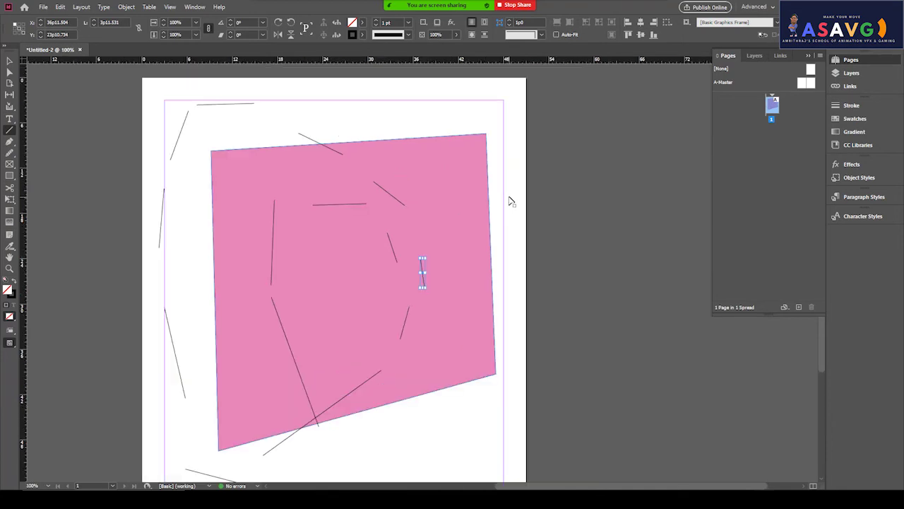
{"action": "key", "text": "ctrl+equal"}
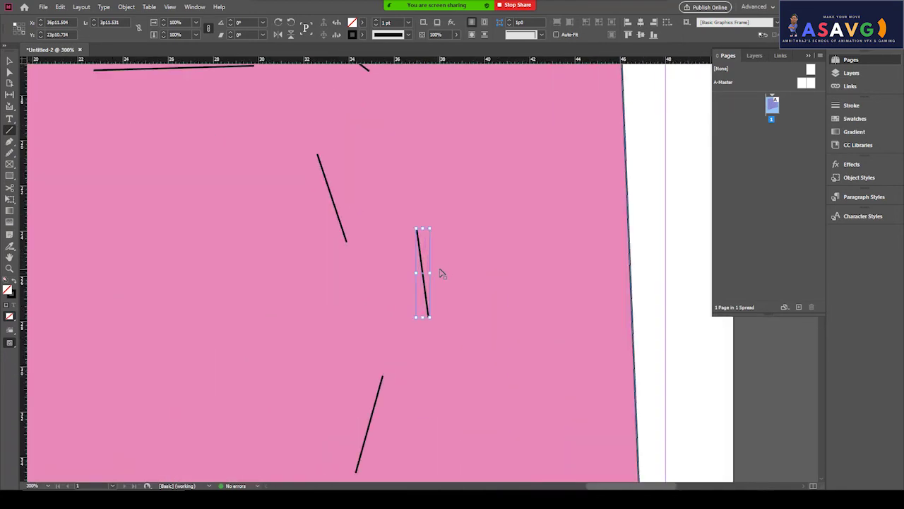
{"action": "left_click", "coordinate": [9, 72]}
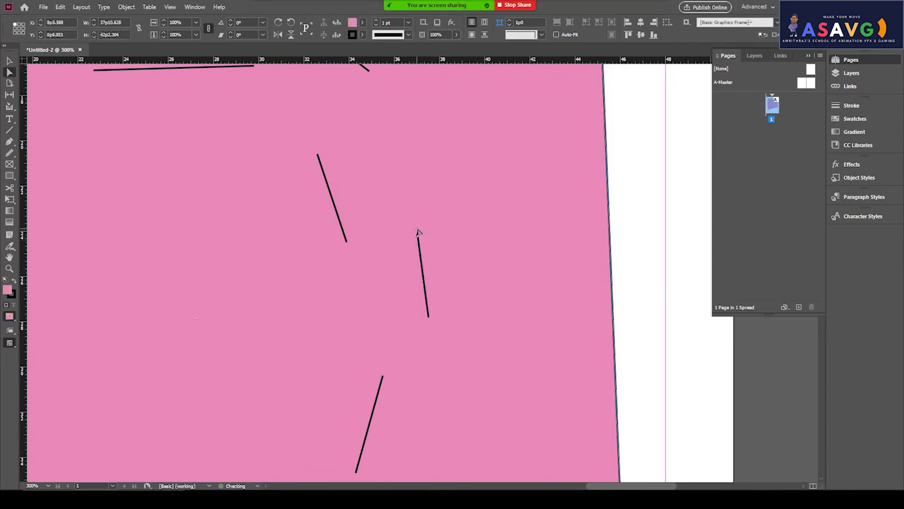
{"action": "left_click_drag", "start_coordinate": [416, 231], "coordinate": [384, 241]}
{"action": "left_click_drag", "start_coordinate": [599, 280], "coordinate": [173, 320]}
{"action": "left_click_drag", "start_coordinate": [379, 241], "coordinate": [412, 162]}
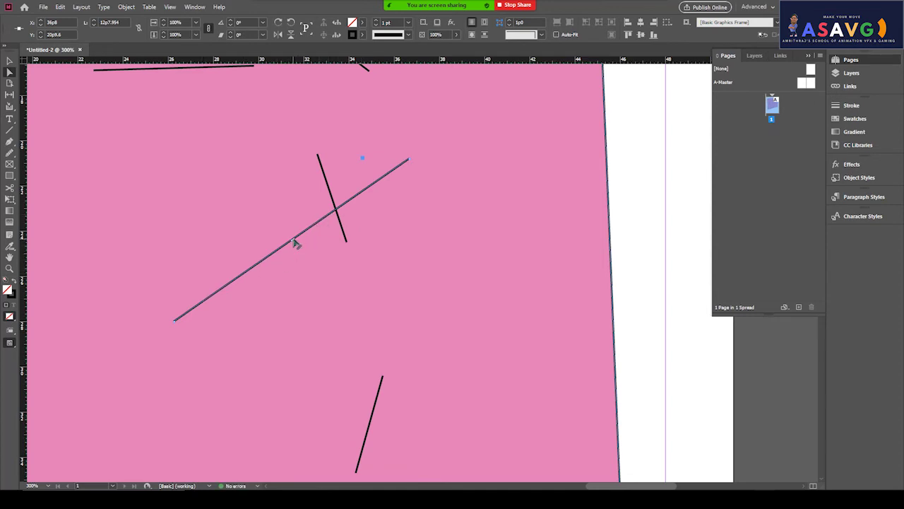
{"action": "left_click_drag", "start_coordinate": [295, 243], "coordinate": [350, 299]}
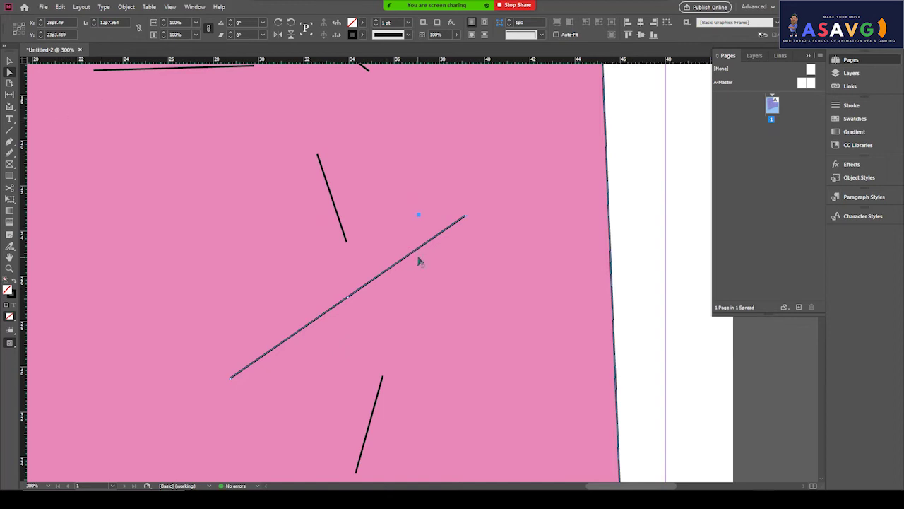
- Delete the pink shape and all the straight lines from the page
{"action": "scroll", "coordinate": [417, 259], "scroll_direction": "down", "scroll_amount": 3}
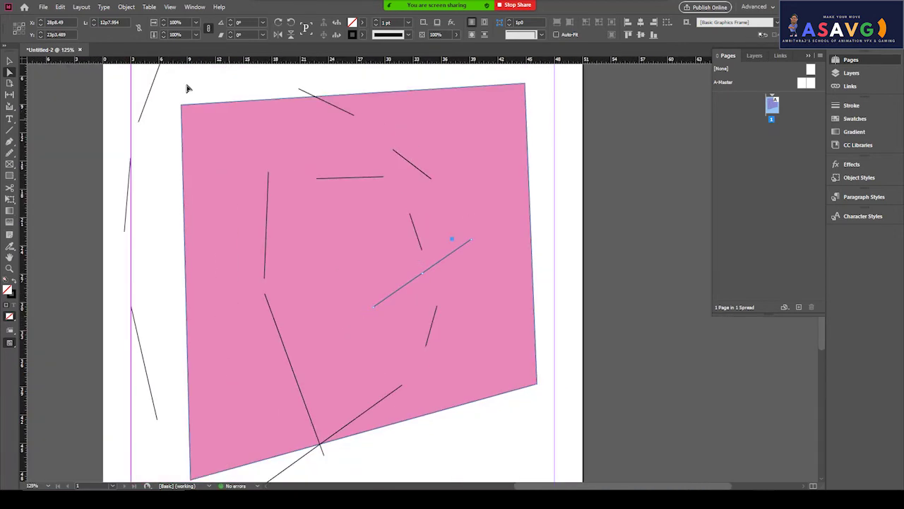
{"action": "left_click", "coordinate": [9, 60]}
{"action": "left_click_drag", "start_coordinate": [571, 433], "coordinate": [203, 212]}
{"action": "key", "text": "Delete"}
{"action": "scroll", "coordinate": [299, 265], "scroll_direction": "down", "scroll_amount": 2}
{"action": "scroll", "coordinate": [309, 266], "scroll_direction": "up", "scroll_amount": 2}
{"action": "scroll", "coordinate": [309, 270], "scroll_direction": "down", "scroll_amount": 1}
{"action": "scroll", "coordinate": [187, 120], "scroll_direction": "down", "scroll_amount": 1}
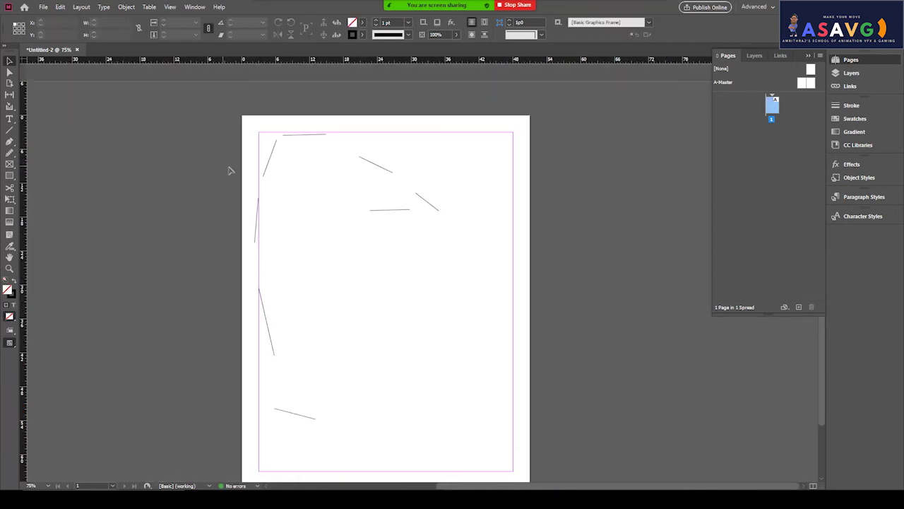
{"action": "left_click_drag", "start_coordinate": [192, 106], "coordinate": [424, 416]}
{"action": "scroll", "coordinate": [424, 374], "scroll_direction": "down", "scroll_amount": 1}
{"action": "key", "text": "Delete"}
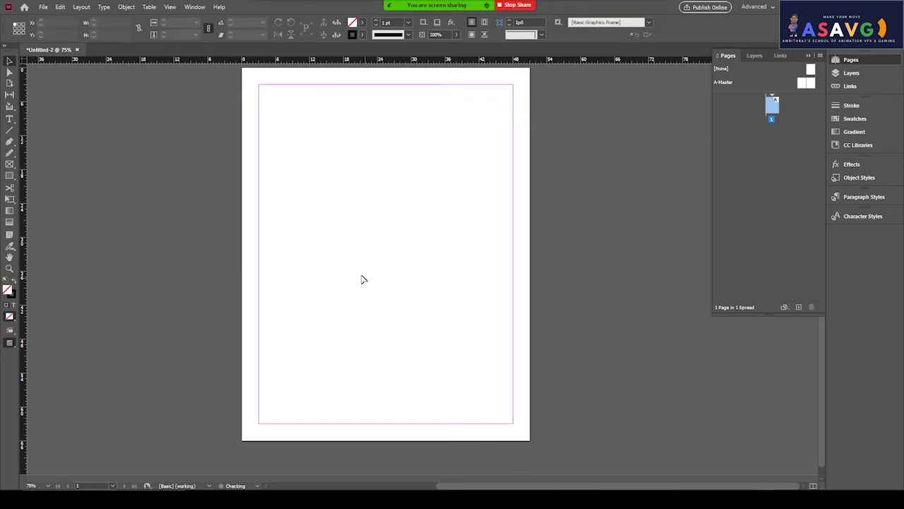
- Draw a closed curved path with a notch on its left side using the Pen tool, about 25p6 wide and 25p5 high
{"action": "key", "text": "ctrl+1"}
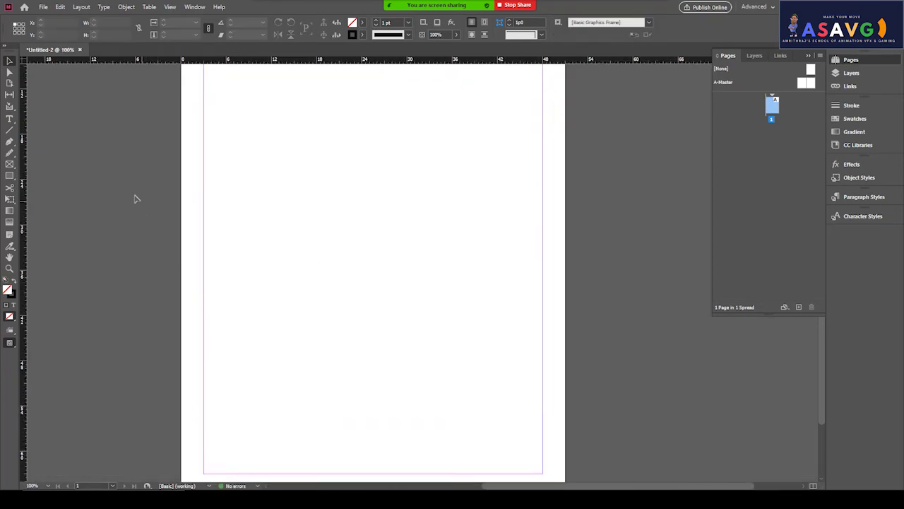
{"action": "left_click", "coordinate": [9, 142]}
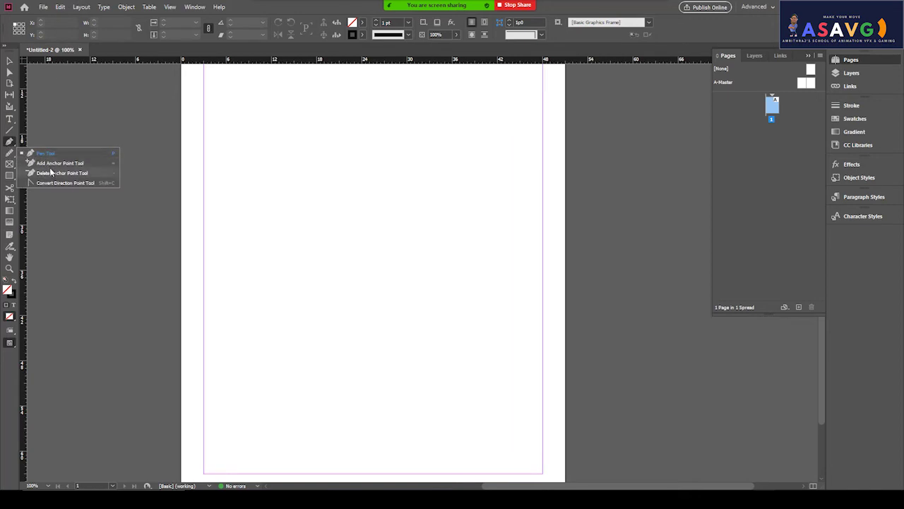
{"action": "left_click", "coordinate": [44, 153]}
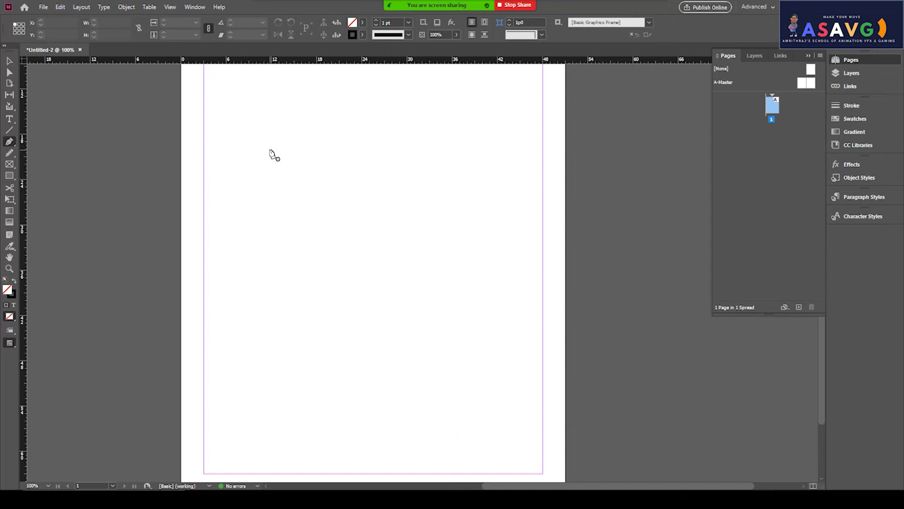
{"action": "left_click", "coordinate": [227, 147]}
{"action": "left_click_drag", "start_coordinate": [366, 179], "coordinate": [380, 197]}
{"action": "left_click_drag", "start_coordinate": [400, 260], "coordinate": [397, 280]}
{"action": "left_click_drag", "start_coordinate": [370, 318], "coordinate": [360, 323]}
{"action": "left_click_drag", "start_coordinate": [306, 341], "coordinate": [243, 311]}
{"action": "left_click_drag", "start_coordinate": [283, 281], "coordinate": [289, 260]}
{"action": "left_click_drag", "start_coordinate": [223, 225], "coordinate": [212, 215]}
{"action": "left_click_drag", "start_coordinate": [221, 171], "coordinate": [232, 167]}
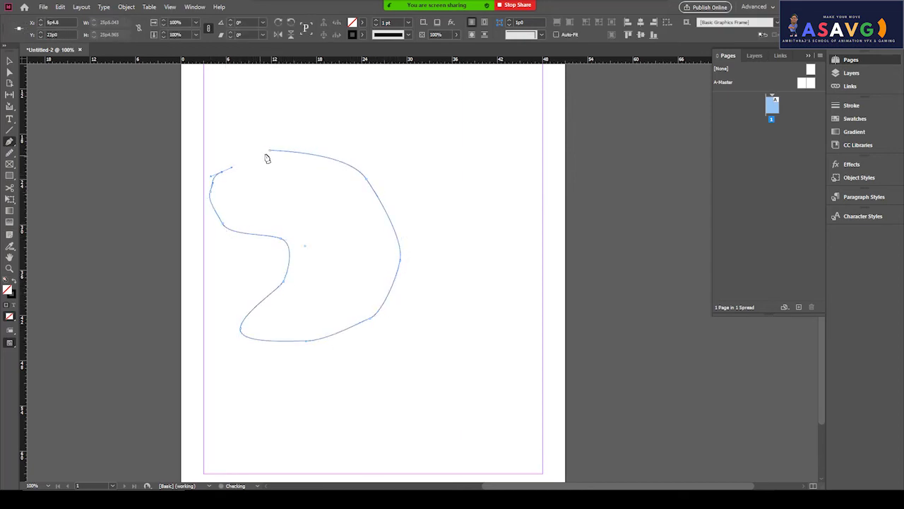
{"action": "left_click", "coordinate": [270, 152]}
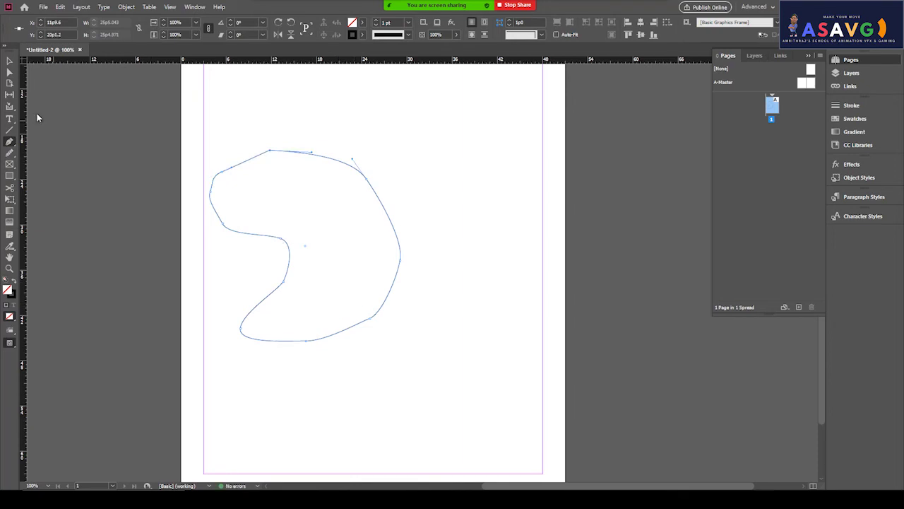
- Reshape the path with the Direct Selection tool by moving its top anchor up and right and the notch's inner anchor up and right
{"action": "left_click", "coordinate": [9, 73]}
{"action": "left_click_drag", "start_coordinate": [288, 166], "coordinate": [414, 92]}
{"action": "mouse_move", "coordinate": [317, 107]}
{"action": "left_mouse_down"}
{"action": "mouse_move", "coordinate": [305, 123]}
{"action": "mouse_move", "coordinate": [255, 116]}
{"action": "mouse_move", "coordinate": [318, 90]}
{"action": "left_mouse_up"}
{"action": "left_click_drag", "start_coordinate": [233, 174], "coordinate": [214, 185]}
{"action": "left_click_drag", "start_coordinate": [280, 242], "coordinate": [317, 191]}
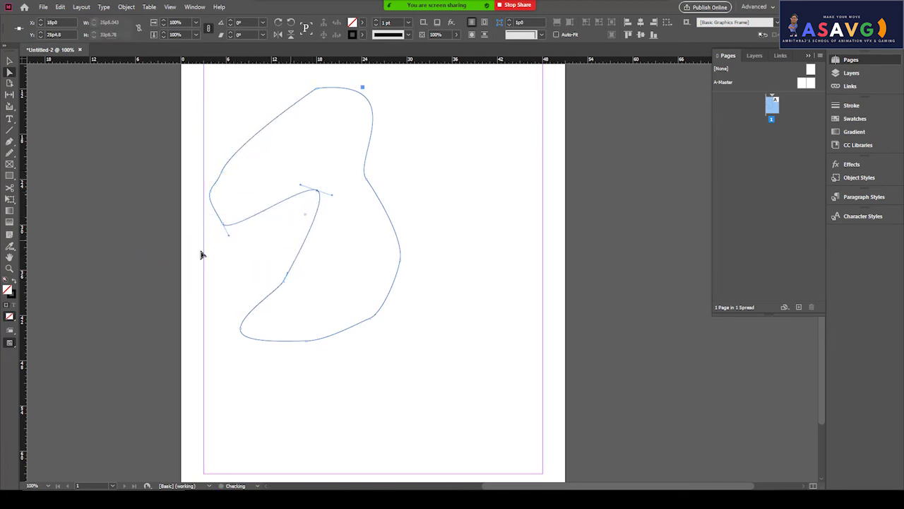
- Add an anchor point on the notch's lower edge, move the anchor below it left to about X 6p8, and lengthen its direction handles
{"action": "left_click", "coordinate": [10, 142]}
{"action": "left_click_drag", "start_coordinate": [11, 141], "coordinate": [32, 162]}
{"action": "left_click", "coordinate": [305, 247]}
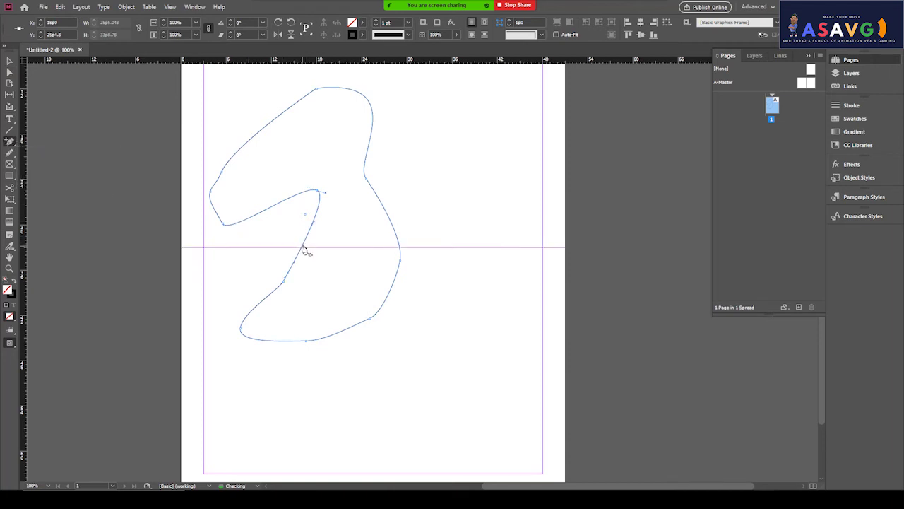
{"action": "left_click", "coordinate": [11, 74]}
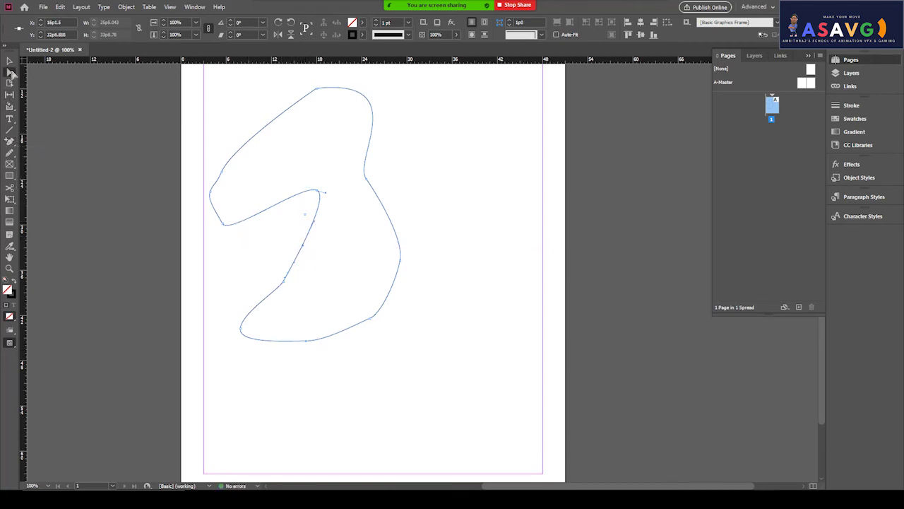
{"action": "left_click_drag", "start_coordinate": [324, 283], "coordinate": [248, 241]}
{"action": "left_click_drag", "start_coordinate": [285, 284], "coordinate": [203, 315]}
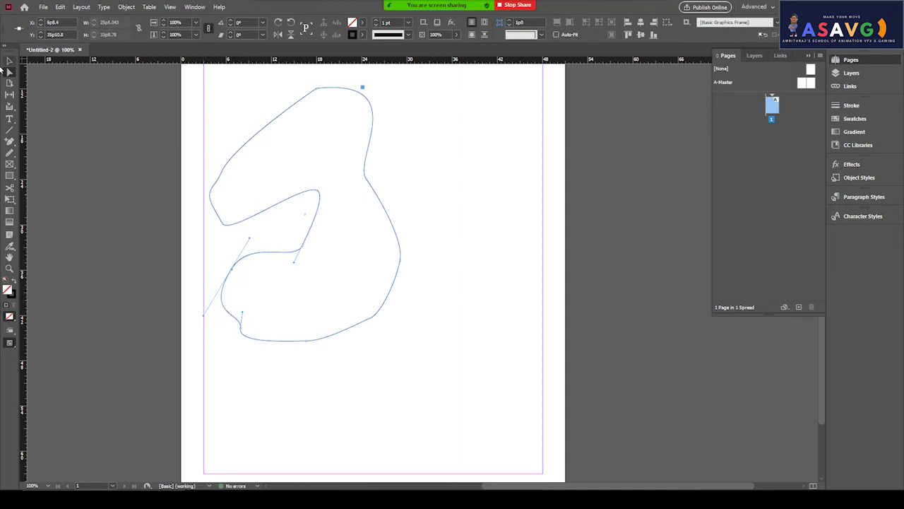
- Remove the anchor point at the inward bend on the path's right side with the Delete Anchor Point tool
{"action": "left_click", "coordinate": [9, 140]}
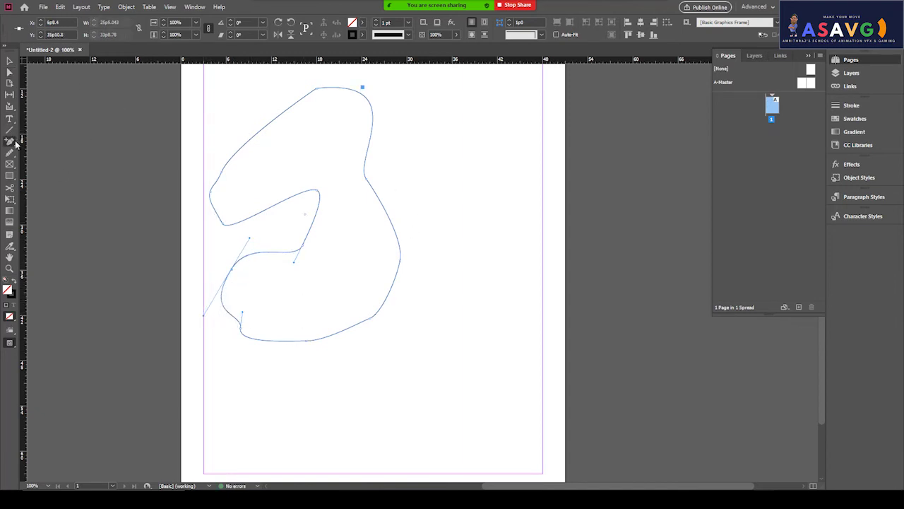
{"action": "left_click", "coordinate": [42, 174]}
{"action": "left_click", "coordinate": [366, 178]}
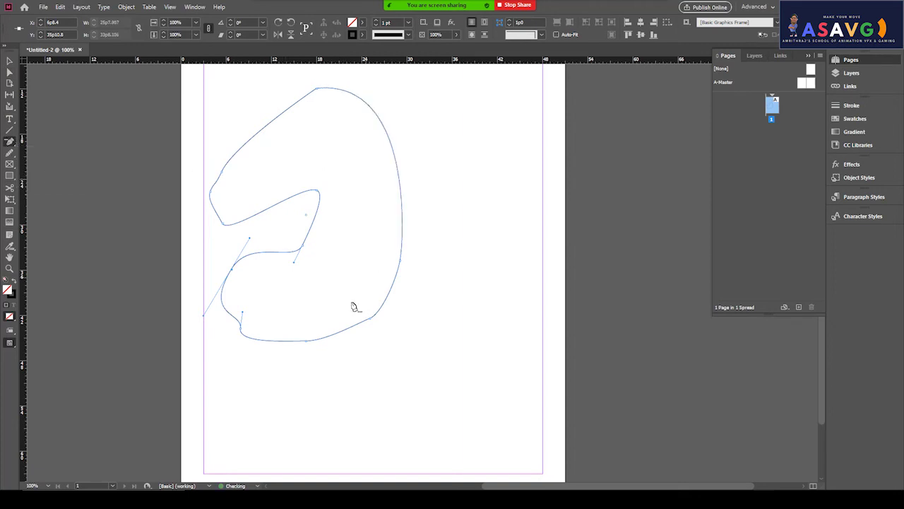
- Extend the notch tip's left direction handle with the Convert Direction Point tool, try tilting its handles, and undo the tilt
{"action": "left_click", "coordinate": [9, 142]}
{"action": "left_click", "coordinate": [39, 186]}
{"action": "left_click_drag", "start_coordinate": [317, 192], "coordinate": [262, 181]}
{"action": "left_click_drag", "start_coordinate": [372, 202], "coordinate": [331, 207]}
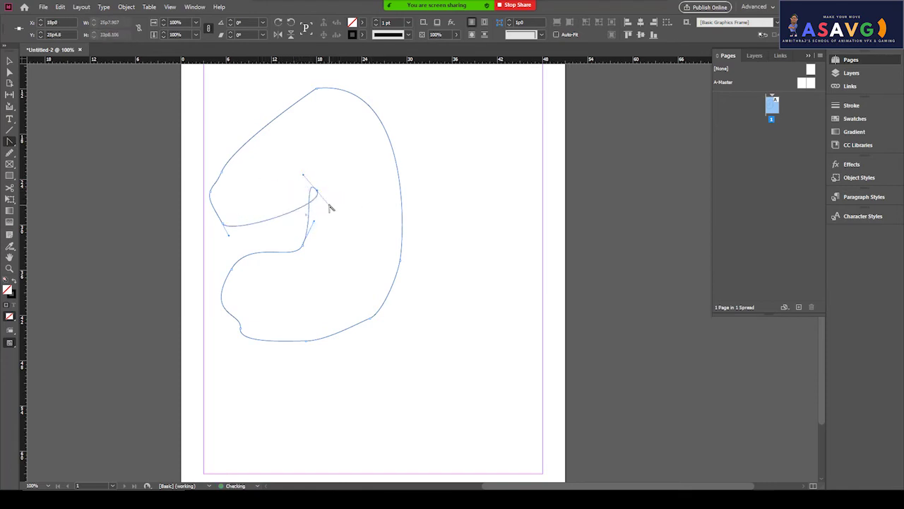
{"action": "key", "text": "ctrl+z"}
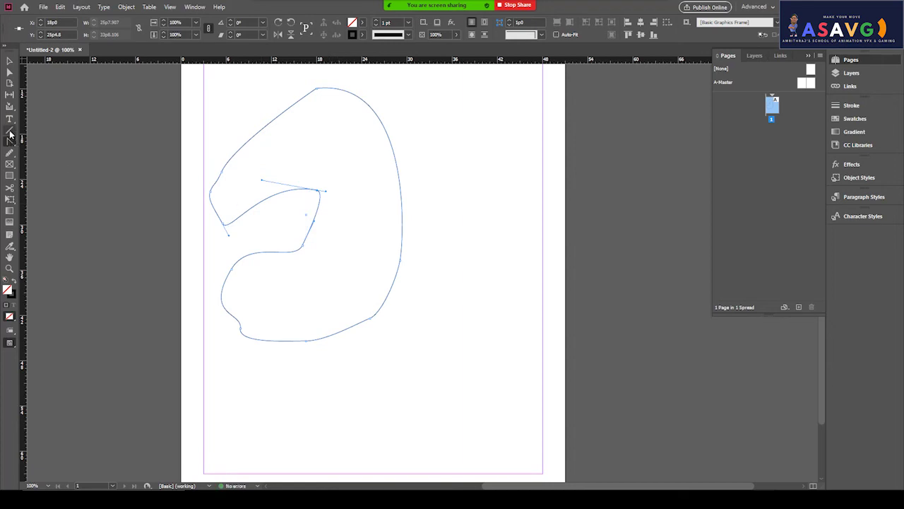
{"action": "left_click", "coordinate": [9, 72]}
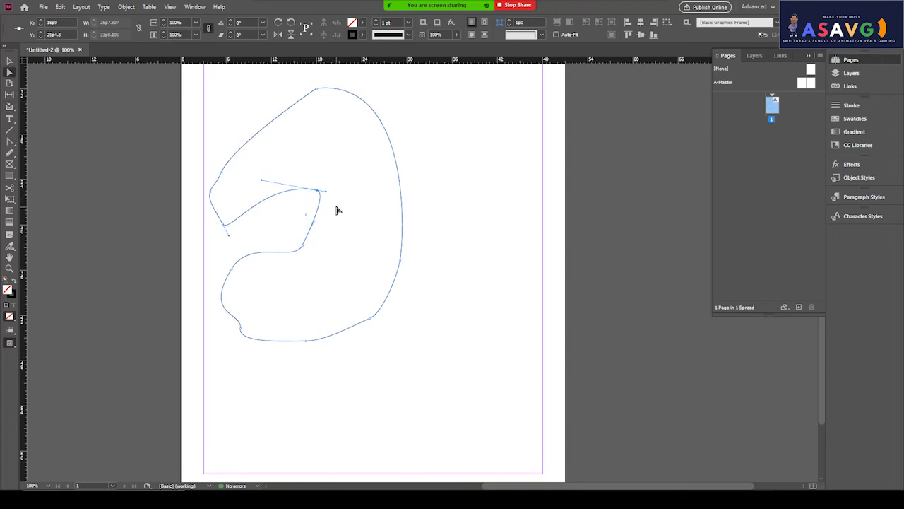
- Try to reshape the path by moving the notch tip's anchor and handles, and undo the change
{"action": "left_click_drag", "start_coordinate": [315, 192], "coordinate": [259, 151]}
{"action": "left_click_drag", "start_coordinate": [313, 191], "coordinate": [350, 200]}
{"action": "left_click", "coordinate": [355, 168]}
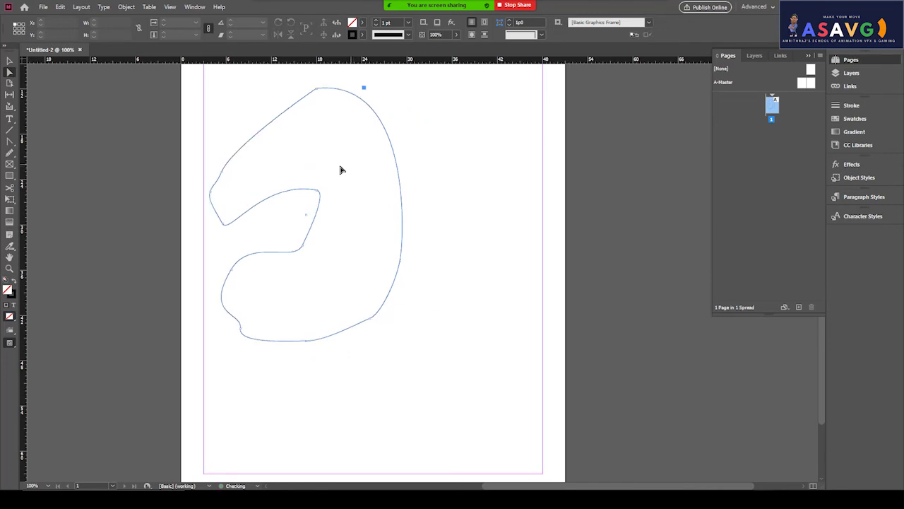
{"action": "key", "text": "ctrl+z"}
- Select the whole curved path with the Selection tool and delete it
{"action": "left_click", "coordinate": [10, 142]}
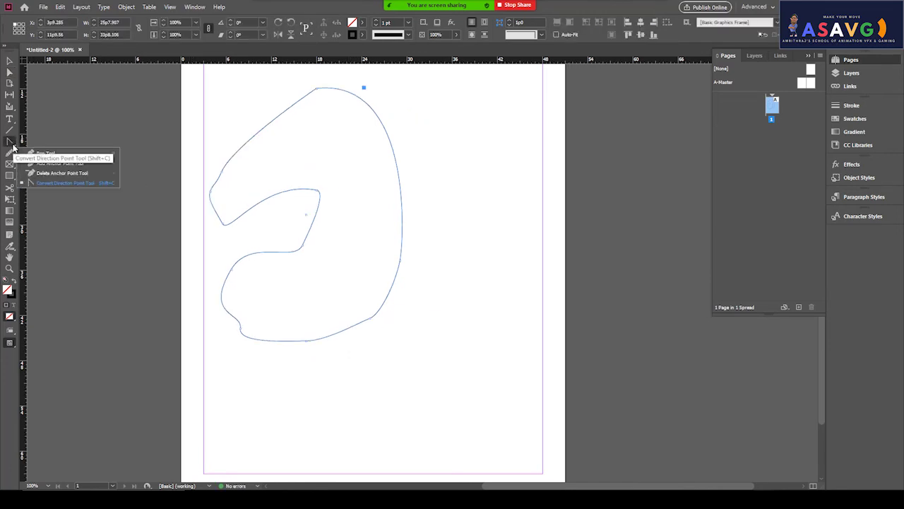
{"action": "left_click", "coordinate": [9, 61]}
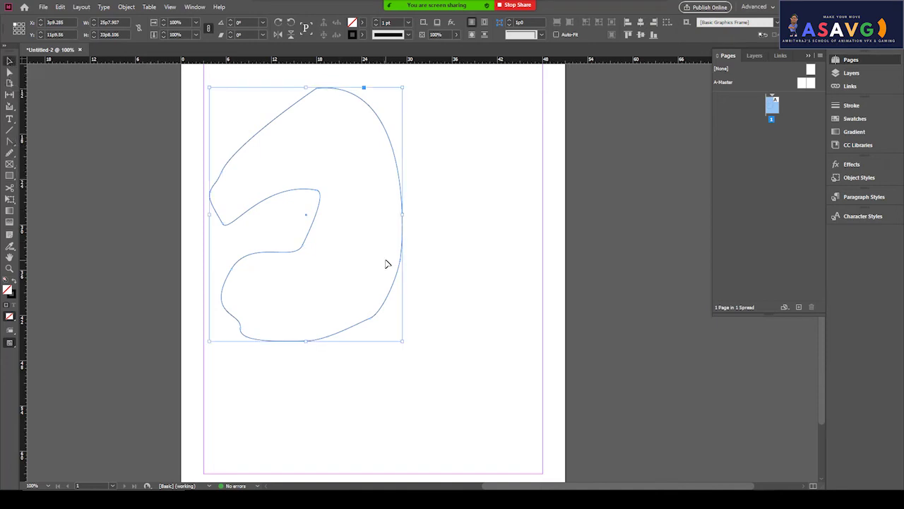
{"action": "key", "text": "Delete"}
- Draw a freehand looping path with the Pencil tool, about 32p7 wide and 27p8 high
{"action": "left_click", "coordinate": [10, 156]}
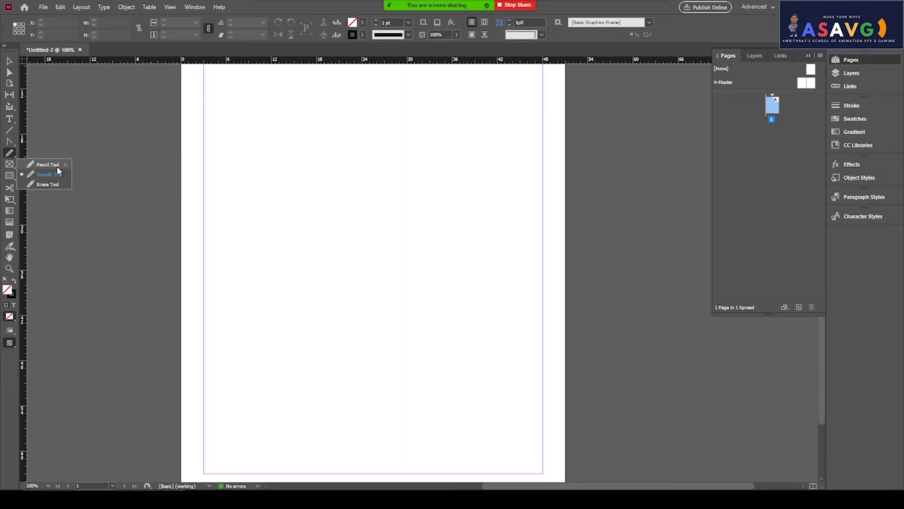
{"action": "left_click", "coordinate": [57, 171]}
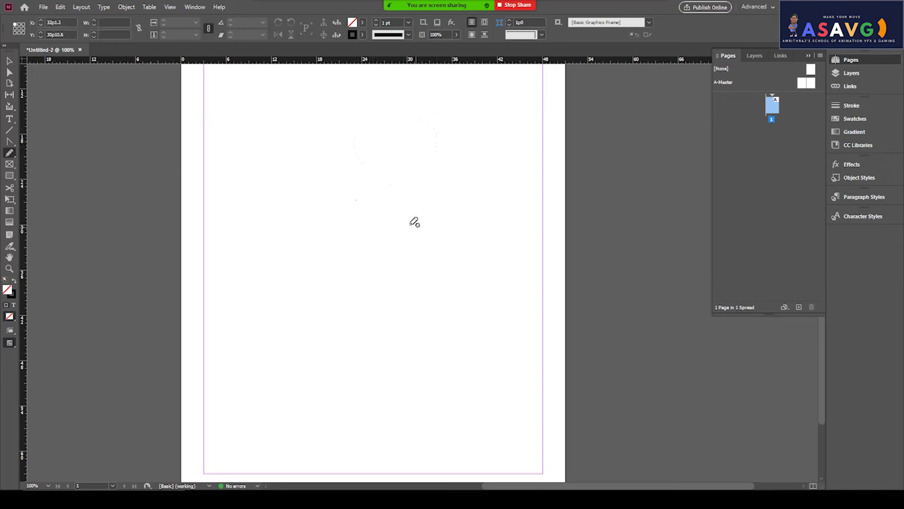
{"action": "left_click", "coordinate": [365, 159], "text": "ctrl"}
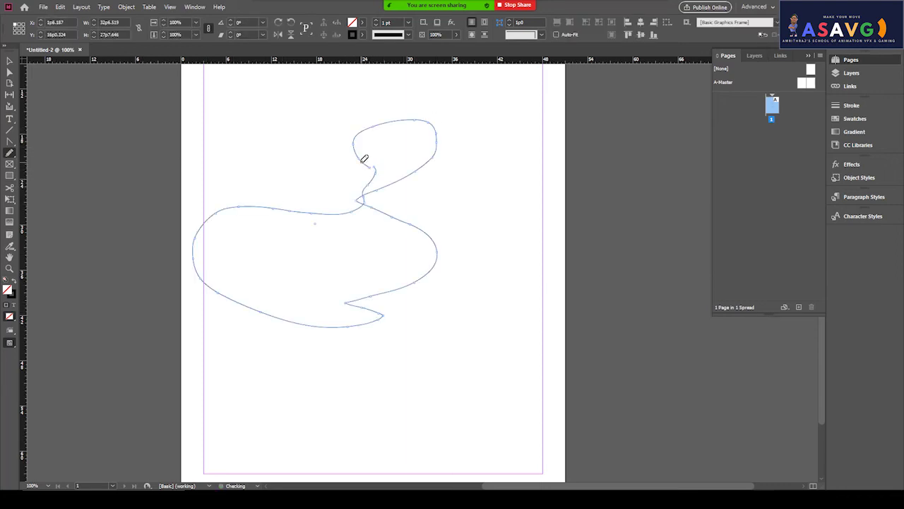
- Reshape two anchor points on the path's upper-left edge into an uneven bump with the Convert Direction Point tool
{"action": "left_click", "coordinate": [10, 142]}
{"action": "mouse_move", "coordinate": [240, 210]}
{"action": "left_mouse_down"}
{"action": "mouse_move", "coordinate": [248, 222]}
{"action": "mouse_move", "coordinate": [248, 206]}
{"action": "left_mouse_up"}
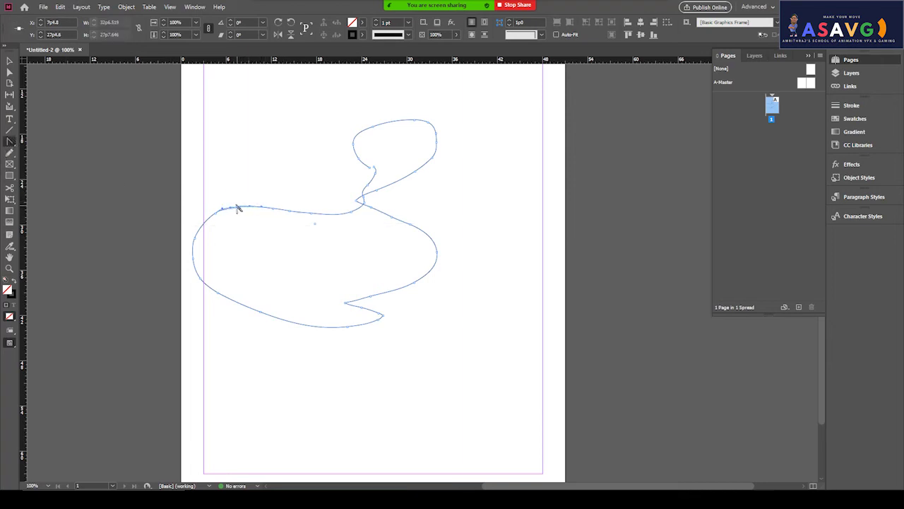
{"action": "left_click", "coordinate": [255, 208]}
{"action": "left_click", "coordinate": [272, 209]}
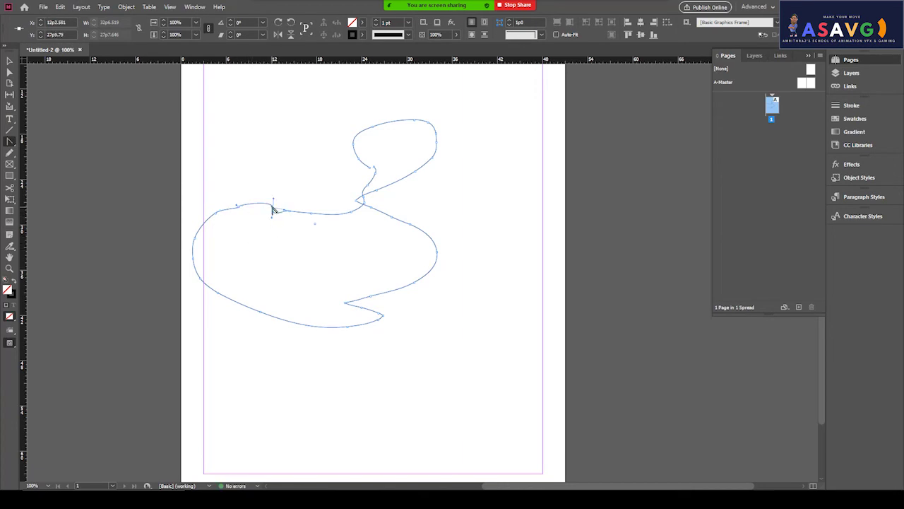
- Smooth both ends of the bump on the path's upper-left edge with the Smooth tool
{"action": "scroll", "coordinate": [286, 225], "scroll_direction": "up", "scroll_amount": 1}
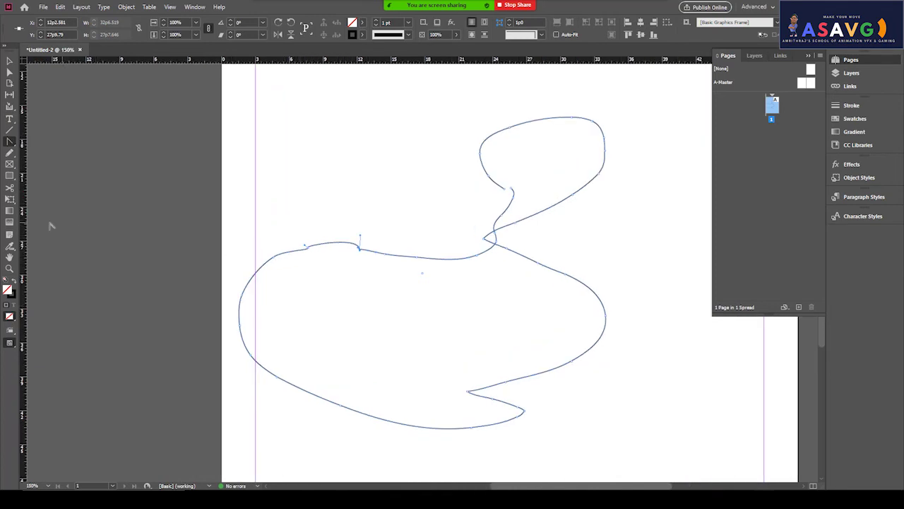
{"action": "left_click", "coordinate": [9, 153]}
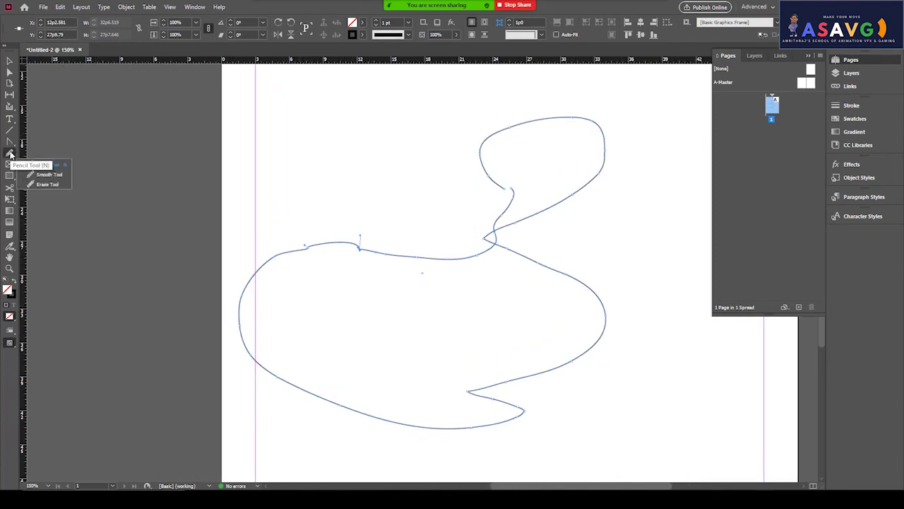
{"action": "left_click", "coordinate": [44, 175]}
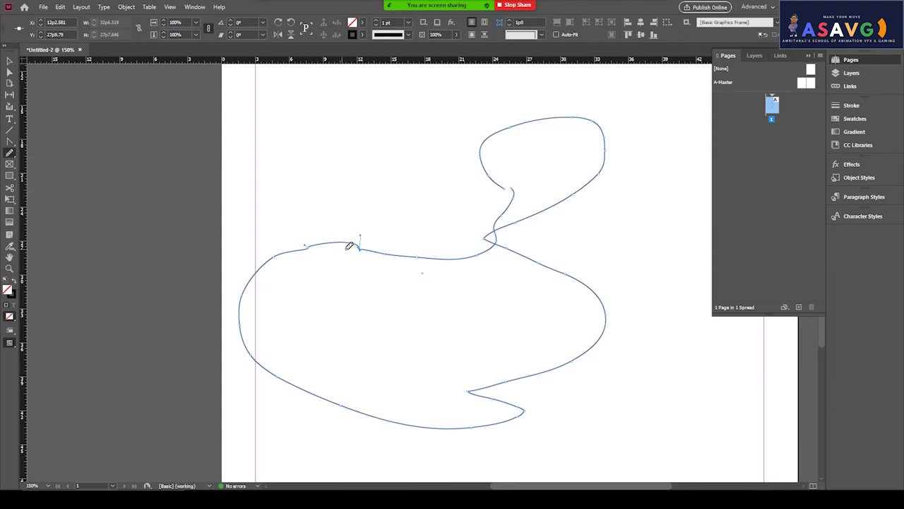
{"action": "mouse_move", "coordinate": [365, 244]}
{"action": "left_mouse_down"}
{"action": "mouse_move", "coordinate": [296, 250]}
{"action": "mouse_move", "coordinate": [352, 242]}
{"action": "mouse_move", "coordinate": [375, 255]}
{"action": "mouse_move", "coordinate": [350, 244]}
{"action": "mouse_move", "coordinate": [365, 253]}
{"action": "mouse_move", "coordinate": [357, 241]}
{"action": "mouse_move", "coordinate": [371, 256]}
{"action": "mouse_move", "coordinate": [358, 253]}
{"action": "mouse_move", "coordinate": [387, 257]}
{"action": "mouse_move", "coordinate": [331, 243]}
{"action": "mouse_move", "coordinate": [270, 248]}
{"action": "mouse_move", "coordinate": [358, 247]}
{"action": "left_mouse_up"}
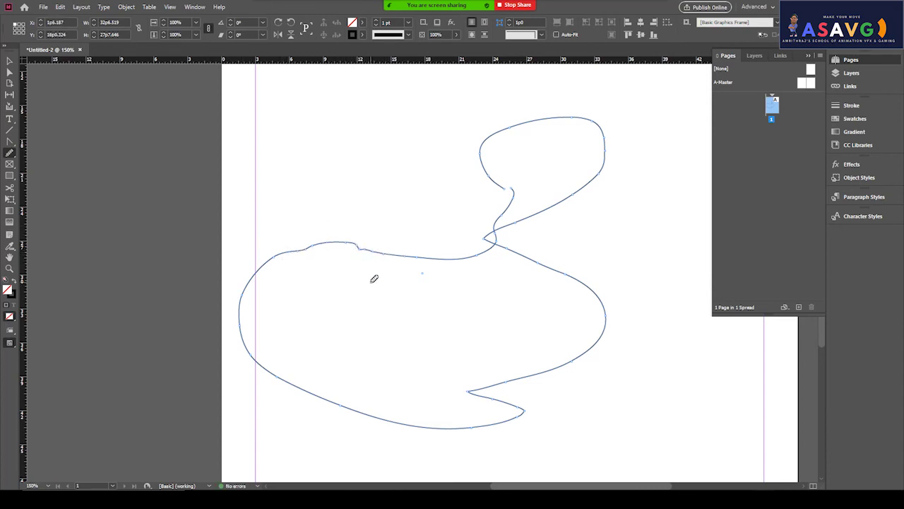
{"action": "key", "text": "ctrl+equal"}
{"action": "key", "text": "ctrl+equal"}
{"action": "left_click_drag", "start_coordinate": [296, 216], "coordinate": [344, 238]}
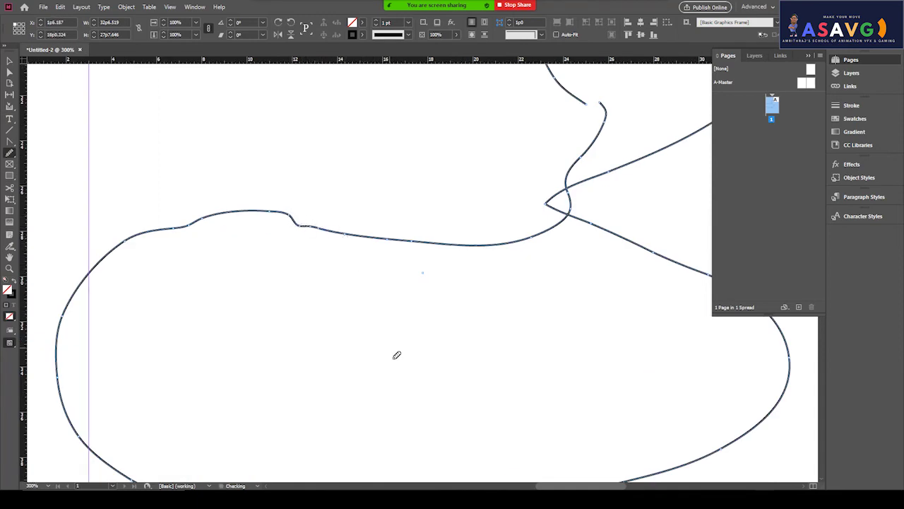
- Adjust the anchor at the bump's right end with the Convert Direction Point tool, and run the Smooth tool over it
{"action": "left_click", "coordinate": [9, 141]}
{"action": "left_click", "coordinate": [50, 182]}
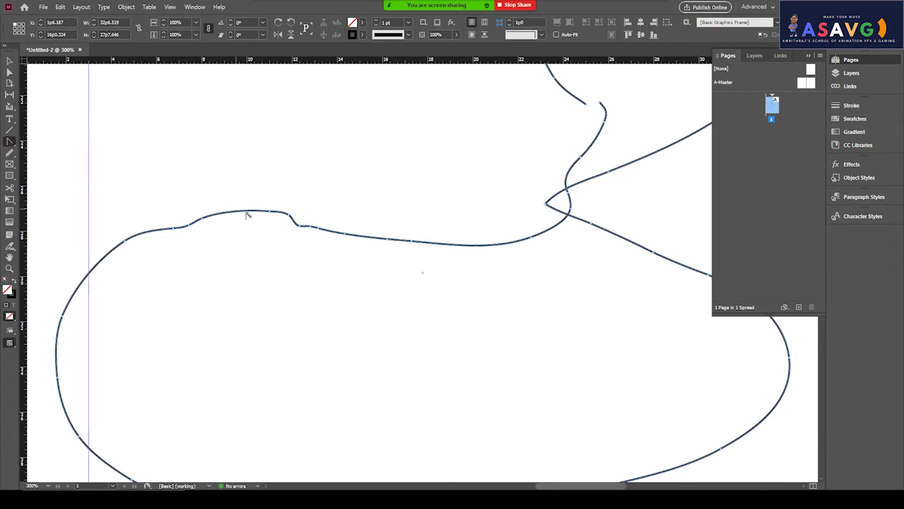
{"action": "left_click", "coordinate": [299, 224]}
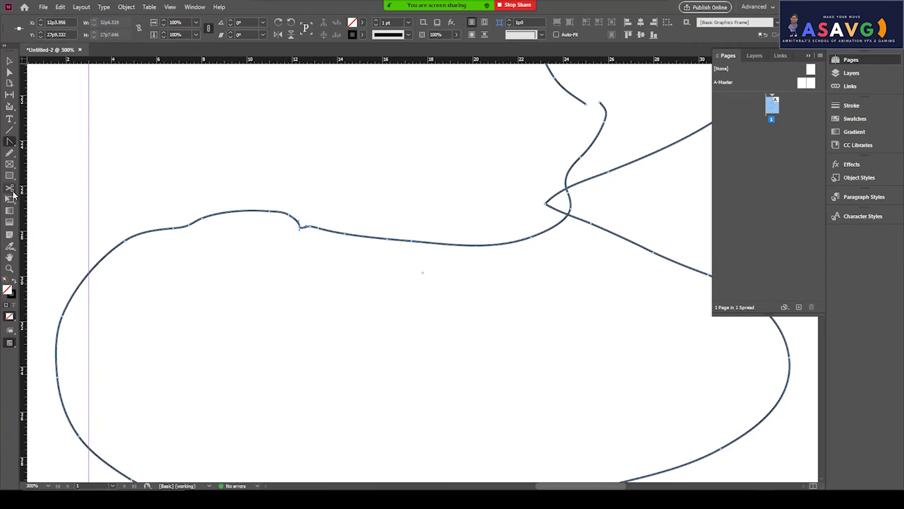
{"action": "left_click", "coordinate": [10, 151]}
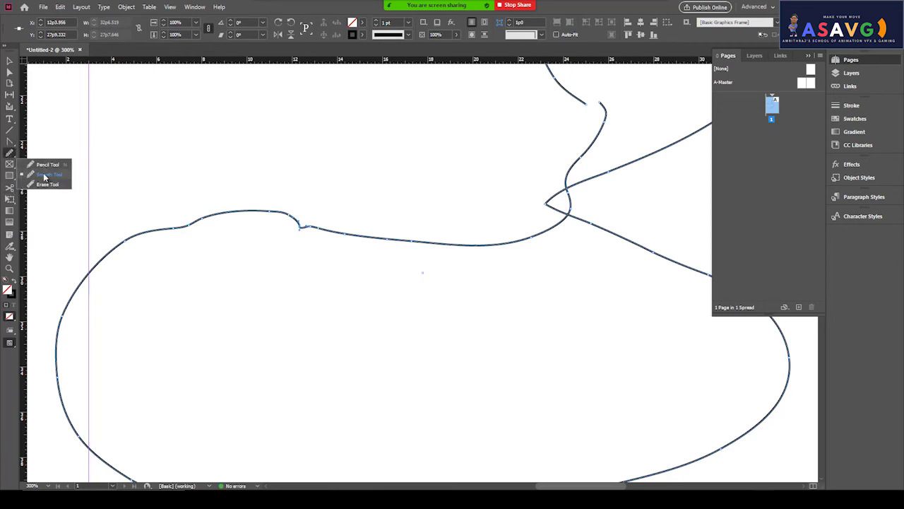
{"action": "left_click", "coordinate": [42, 183]}
{"action": "mouse_move", "coordinate": [305, 232]}
{"action": "left_mouse_down"}
{"action": "mouse_move", "coordinate": [318, 239]}
{"action": "mouse_move", "coordinate": [292, 219]}
{"action": "left_mouse_up"}
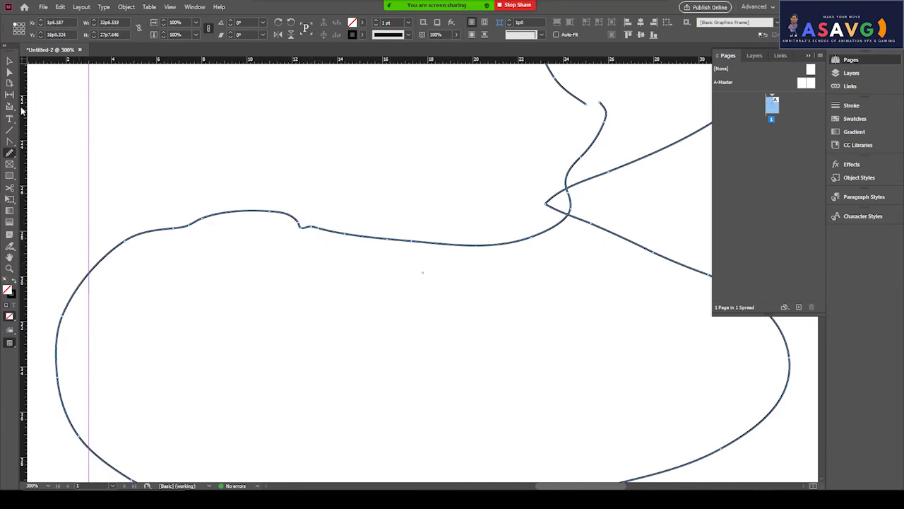
- Pull the anchors at the bump's right end into a deep downward spike with the Direct Selection tool, and smooth its tip
{"action": "left_click", "coordinate": [10, 71]}
{"action": "left_click_drag", "start_coordinate": [269, 213], "coordinate": [262, 166]}
{"action": "left_click_drag", "start_coordinate": [295, 219], "coordinate": [306, 174]}
{"action": "left_click_drag", "start_coordinate": [271, 126], "coordinate": [319, 336]}
{"action": "left_click_drag", "start_coordinate": [10, 152], "coordinate": [53, 182]}
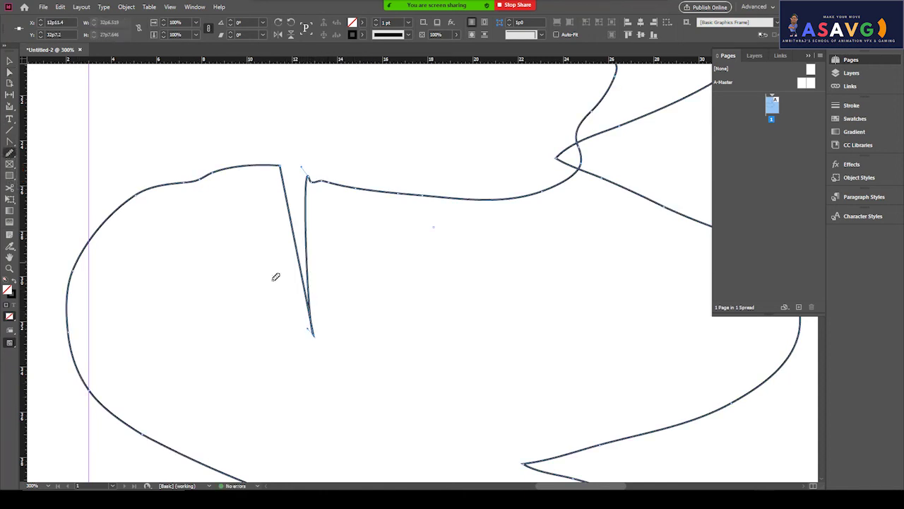
{"action": "mouse_move", "coordinate": [305, 318]}
{"action": "left_mouse_down"}
{"action": "mouse_move", "coordinate": [323, 351]}
{"action": "mouse_move", "coordinate": [308, 324]}
{"action": "mouse_move", "coordinate": [312, 332]}
{"action": "mouse_move", "coordinate": [312, 313]}
{"action": "mouse_move", "coordinate": [317, 342]}
{"action": "mouse_move", "coordinate": [311, 294]}
{"action": "mouse_move", "coordinate": [309, 327]}
{"action": "left_mouse_up"}
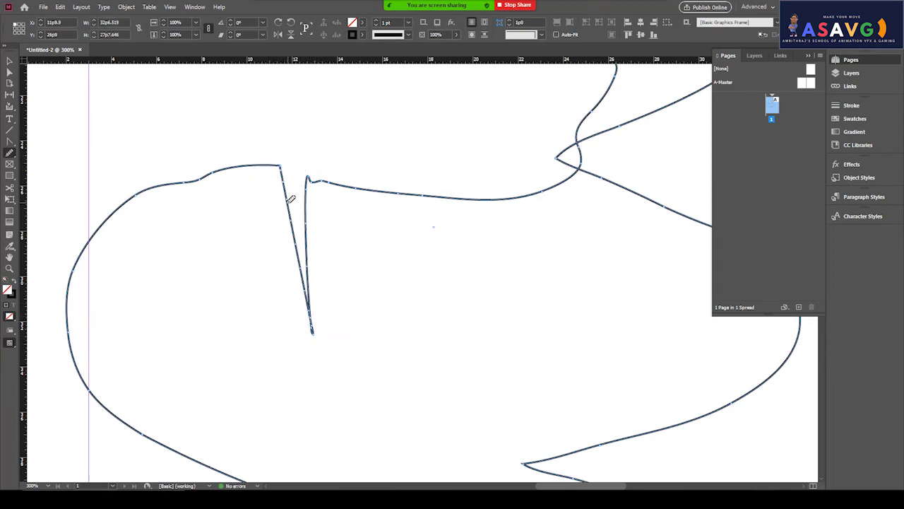
- Erase several short gaps along the path's upper-left curve with the Erase tool
{"action": "left_click_drag", "start_coordinate": [13, 155], "coordinate": [46, 184]}
{"action": "left_click", "coordinate": [47, 185]}
{"action": "mouse_move", "coordinate": [263, 163]}
{"action": "left_mouse_down"}
{"action": "mouse_move", "coordinate": [279, 161]}
{"action": "mouse_move", "coordinate": [224, 166]}
{"action": "mouse_move", "coordinate": [206, 178]}
{"action": "left_mouse_up"}
{"action": "mouse_move", "coordinate": [149, 183]}
{"action": "left_mouse_down"}
{"action": "mouse_move", "coordinate": [142, 210]}
{"action": "mouse_move", "coordinate": [120, 192]}
{"action": "mouse_move", "coordinate": [124, 216]}
{"action": "mouse_move", "coordinate": [106, 233]}
{"action": "left_mouse_up"}
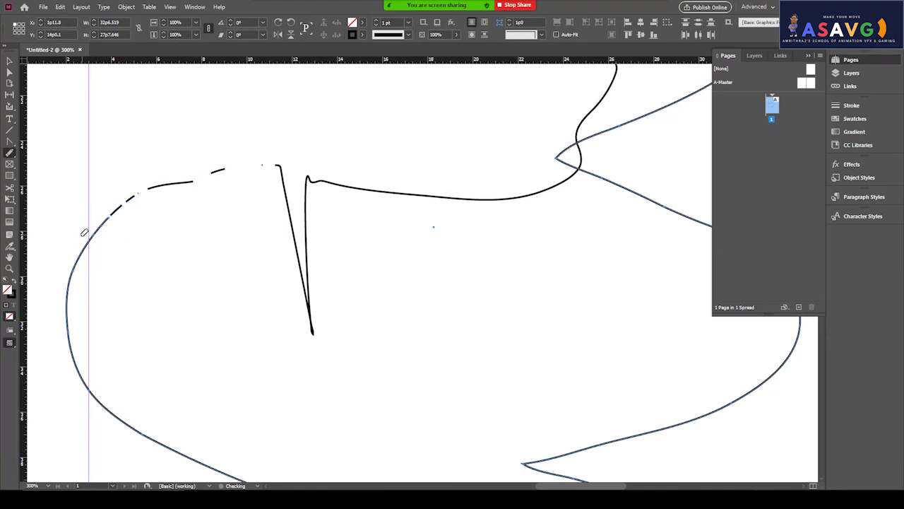
- Erase sections of the path's lower-left curve, its bottom edge and the inner corner of the lower-right notch
{"action": "left_click_drag", "start_coordinate": [181, 296], "coordinate": [280, 224]}
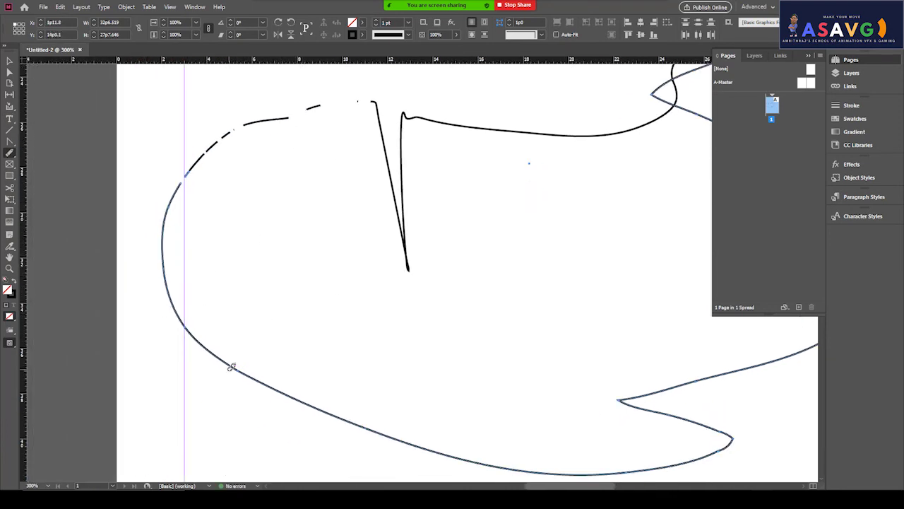
{"action": "left_click_drag", "start_coordinate": [200, 344], "coordinate": [182, 327]}
{"action": "mouse_move", "coordinate": [226, 347]}
{"action": "left_mouse_down"}
{"action": "mouse_move", "coordinate": [238, 366]}
{"action": "mouse_move", "coordinate": [266, 360]}
{"action": "mouse_move", "coordinate": [229, 381]}
{"action": "mouse_move", "coordinate": [281, 369]}
{"action": "mouse_move", "coordinate": [309, 405]}
{"action": "left_mouse_up"}
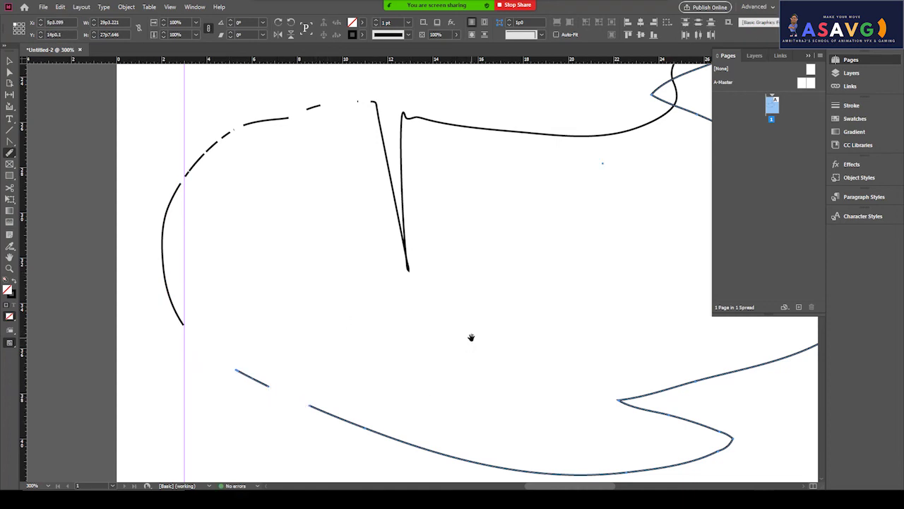
{"action": "left_click_drag", "start_coordinate": [451, 294], "coordinate": [340, 257]}
{"action": "left_click_drag", "start_coordinate": [530, 373], "coordinate": [509, 360]}
{"action": "mouse_move", "coordinate": [392, 431]}
{"action": "left_mouse_down"}
{"action": "mouse_move", "coordinate": [378, 471]}
{"action": "mouse_move", "coordinate": [368, 404]}
{"action": "mouse_move", "coordinate": [332, 452]}
{"action": "mouse_move", "coordinate": [334, 398]}
{"action": "mouse_move", "coordinate": [312, 435]}
{"action": "mouse_move", "coordinate": [312, 407]}
{"action": "mouse_move", "coordinate": [329, 432]}
{"action": "left_mouse_up"}
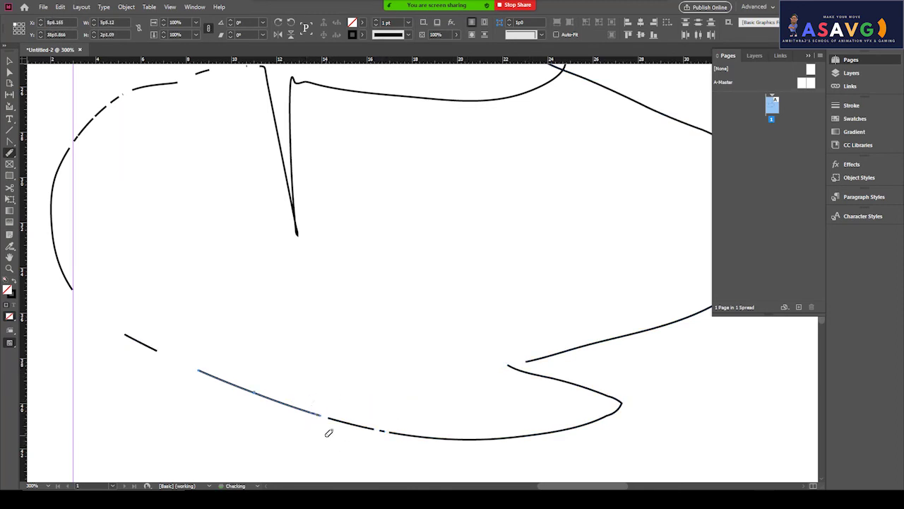
- Split the selected lower-left path segment into shorter pieces with the Erase tool
{"action": "key", "text": "ctrl+equal"}
{"action": "key", "text": "ctrl+equal"}
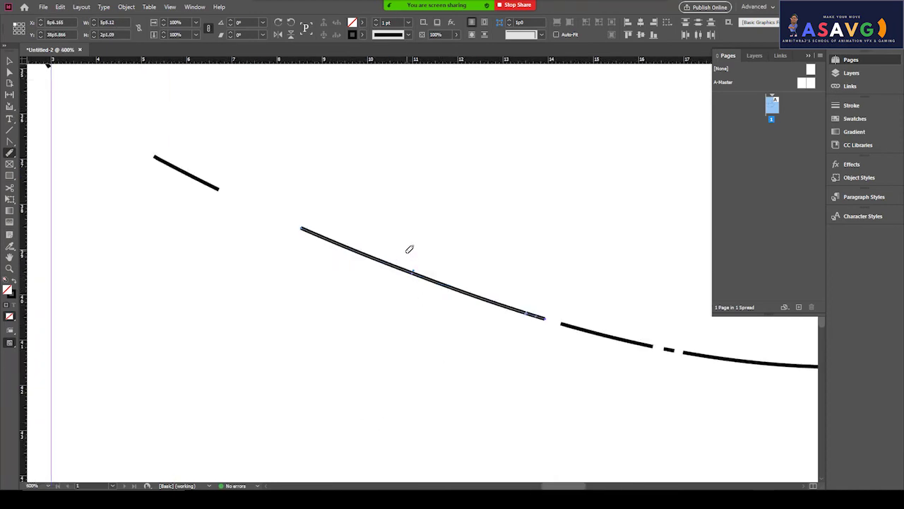
{"action": "left_click_drag", "start_coordinate": [304, 231], "coordinate": [320, 236]}
{"action": "left_click_drag", "start_coordinate": [368, 231], "coordinate": [364, 262]}
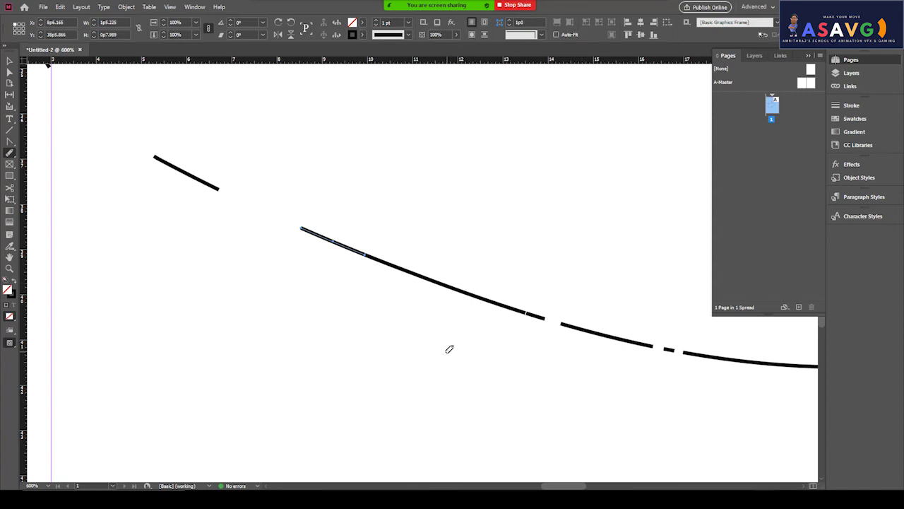
- Select the short dash on the path's lower-left side and erase its middle with the Erase tool
{"action": "key", "text": "ctrl+minus"}
{"action": "key", "text": "ctrl+minus"}
{"action": "key", "text": "ctrl+minus"}
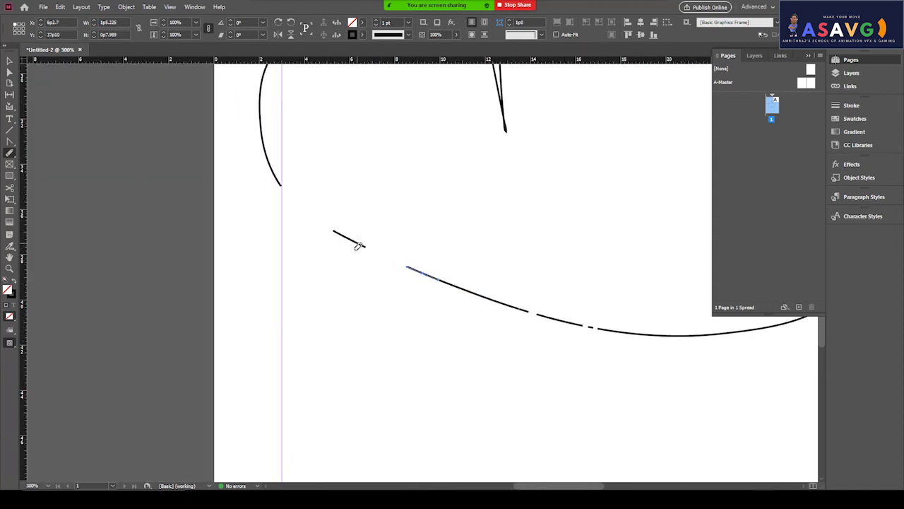
{"action": "left_click", "coordinate": [10, 60]}
{"action": "left_click", "coordinate": [359, 200]}
{"action": "left_click", "coordinate": [359, 245]}
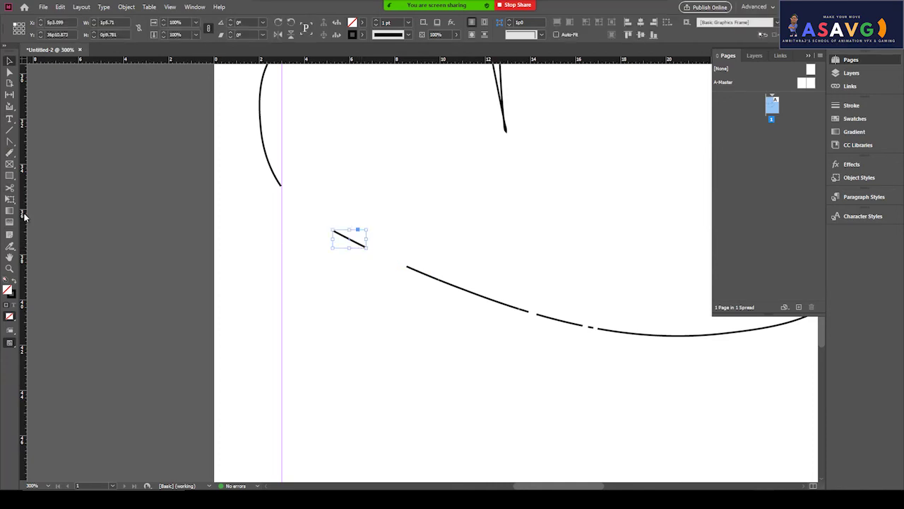
{"action": "left_click", "coordinate": [11, 153]}
{"action": "left_click_drag", "start_coordinate": [13, 154], "coordinate": [13, 155]}
{"action": "left_click", "coordinate": [35, 174]}
{"action": "left_click_drag", "start_coordinate": [9, 158], "coordinate": [10, 159]}
{"action": "left_click", "coordinate": [36, 183]}
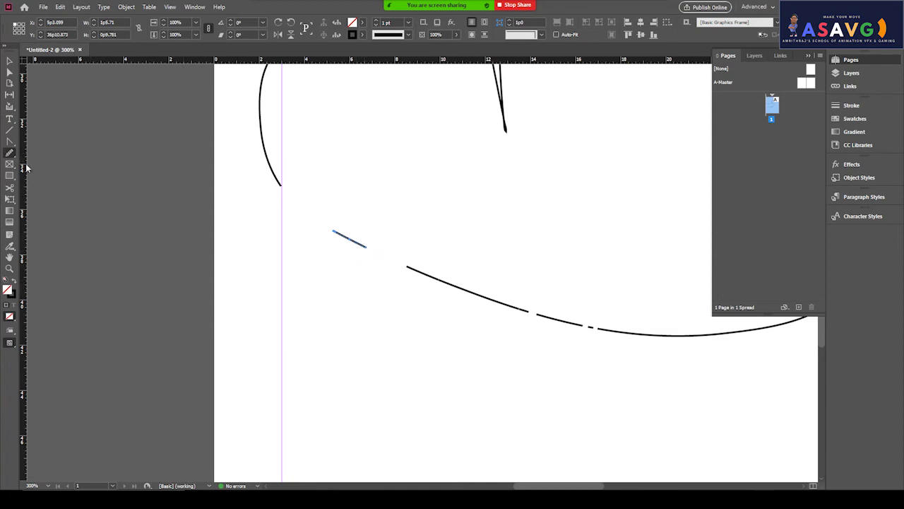
{"action": "left_click_drag", "start_coordinate": [10, 155], "coordinate": [10, 157]}
{"action": "left_click", "coordinate": [32, 184]}
{"action": "left_click_drag", "start_coordinate": [344, 233], "coordinate": [353, 243]}
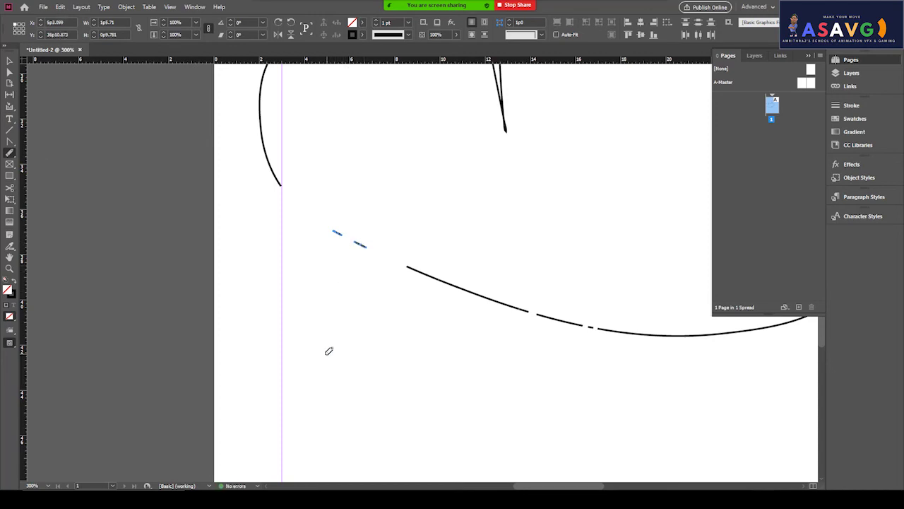
{"action": "left_click", "coordinate": [10, 62]}
{"action": "left_click", "coordinate": [267, 156]}
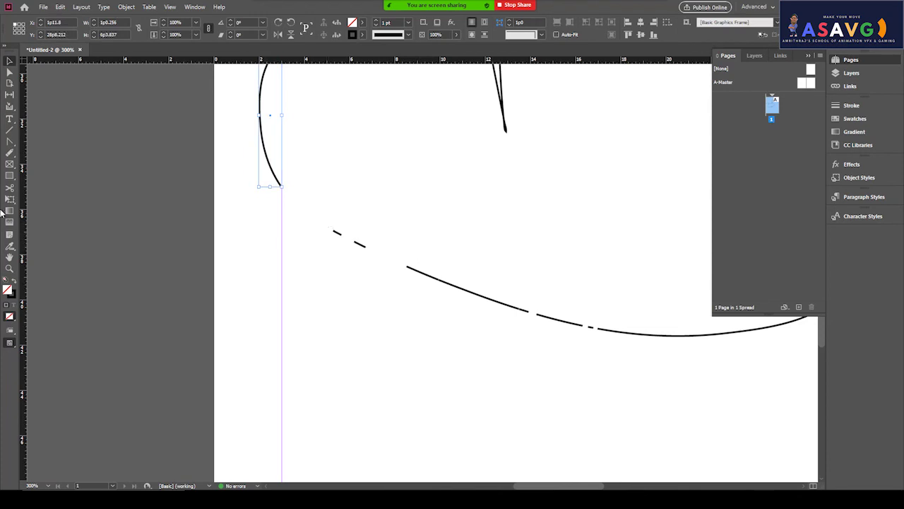
{"action": "left_click", "coordinate": [11, 163]}
{"action": "left_click", "coordinate": [11, 154]}
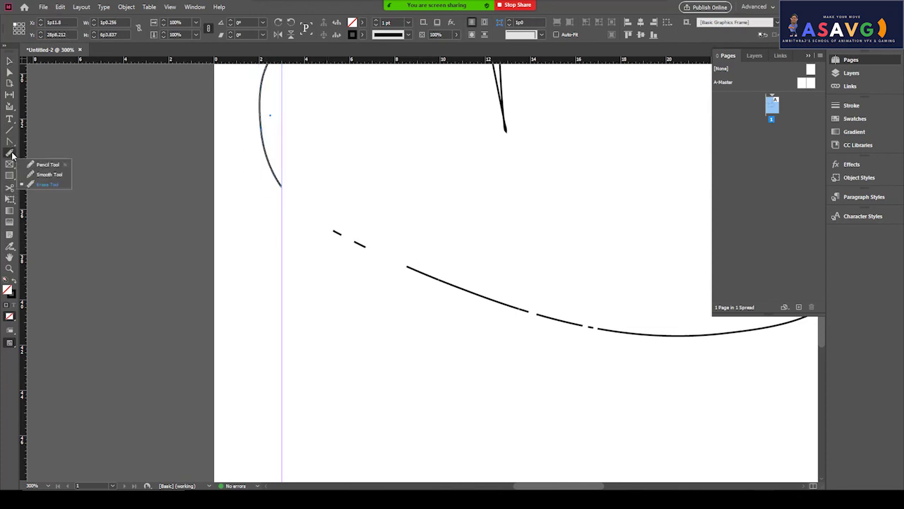
{"action": "left_click", "coordinate": [48, 165]}
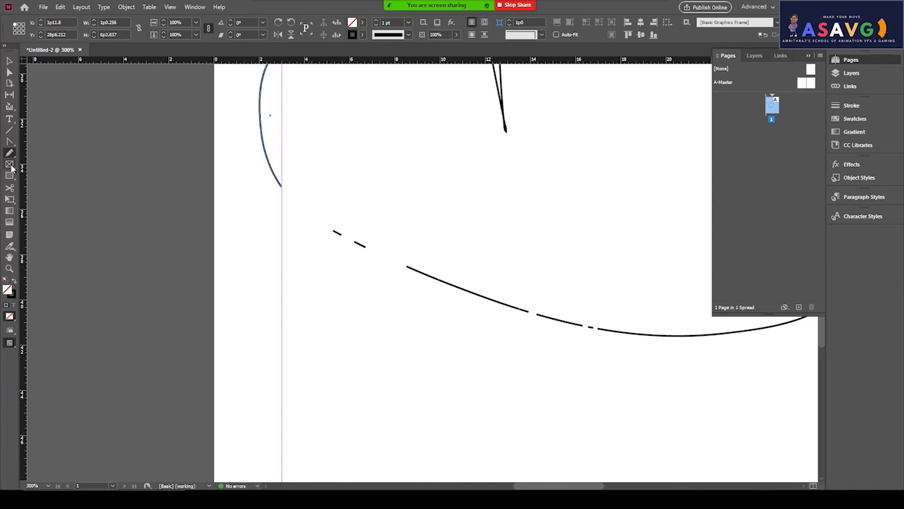
{"action": "left_click", "coordinate": [11, 167]}
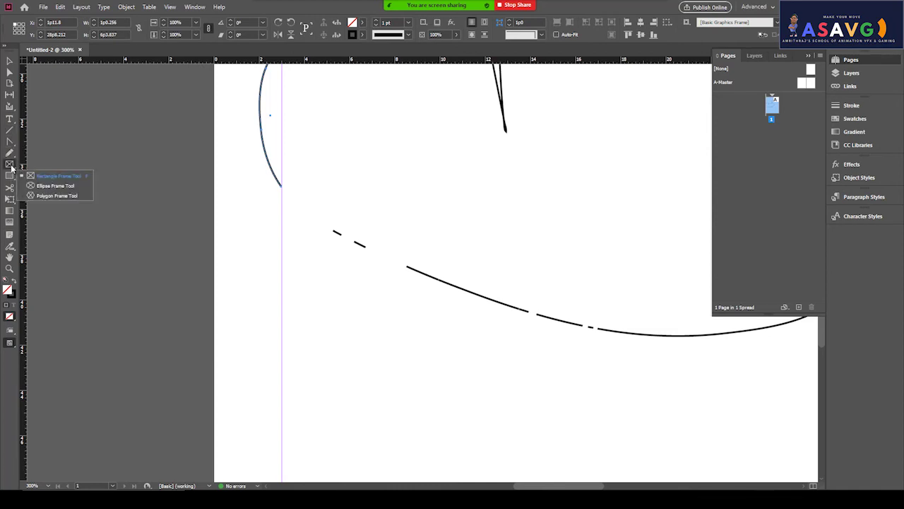
{"action": "left_click", "coordinate": [72, 198]}
- Select the pieces of the freehand drawing together with the Selection tool and delete them
{"action": "key", "text": "ctrl+minus"}
{"action": "key", "text": "ctrl+minus"}
{"action": "key", "text": "ctrl+minus"}
{"action": "key", "text": "ctrl+minus"}
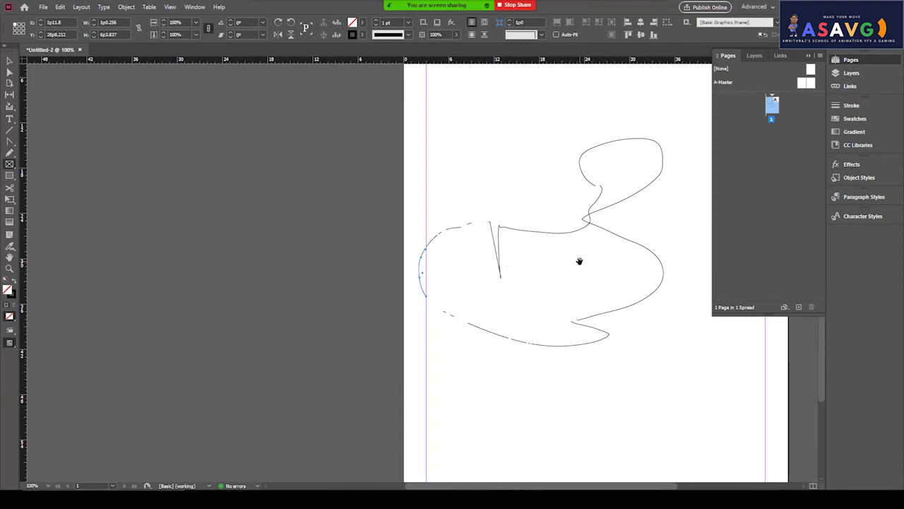
{"action": "left_click_drag", "start_coordinate": [569, 261], "coordinate": [323, 231]}
{"action": "left_click", "coordinate": [9, 61]}
{"action": "mouse_move", "coordinate": [625, 338]}
{"action": "left_mouse_down"}
{"action": "mouse_move", "coordinate": [267, 233]}
{"action": "mouse_move", "coordinate": [184, 179]}
{"action": "left_mouse_up"}
{"action": "key", "text": "Delete"}
{"action": "key", "text": "ctrl+equal"}
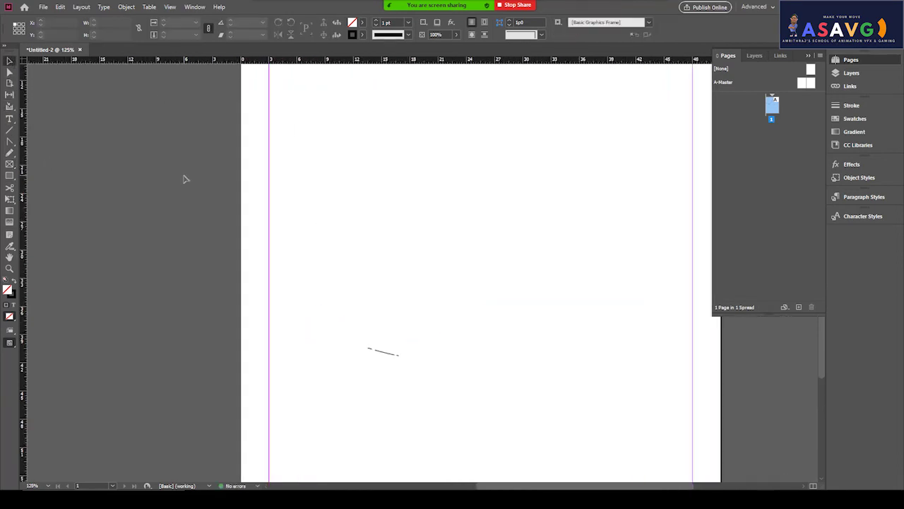
- Delete the leftover dashes and draw a rectangle frame about 26p0.6 wide and 21p3.6 high on the page
{"action": "left_click_drag", "start_coordinate": [455, 390], "coordinate": [327, 347]}
{"action": "key", "text": "Delete"}
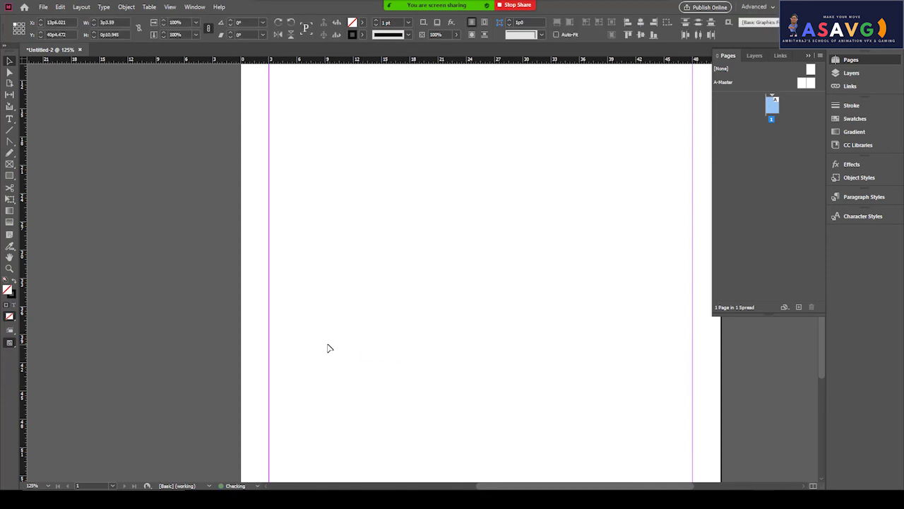
{"action": "left_click", "coordinate": [10, 170]}
{"action": "left_click", "coordinate": [10, 168]}
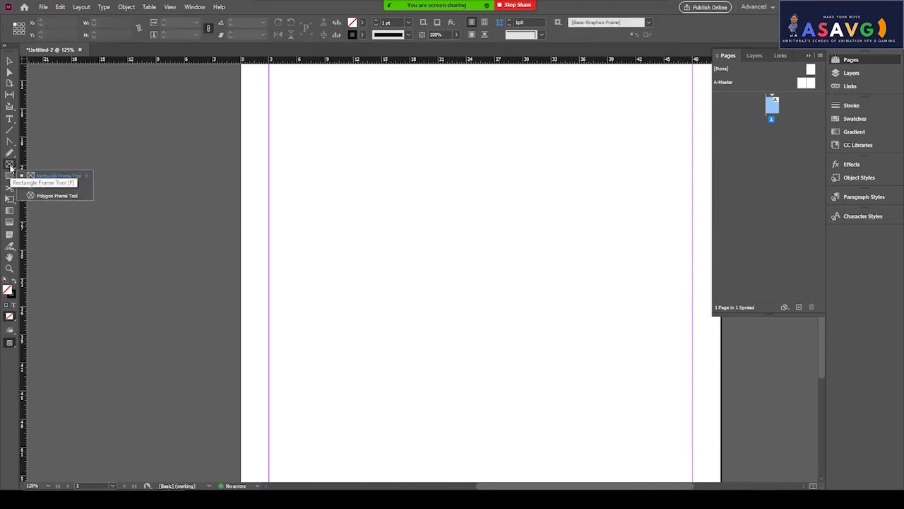
{"action": "left_click", "coordinate": [9, 168]}
{"action": "left_click", "coordinate": [47, 175]}
{"action": "mouse_move", "coordinate": [321, 151]}
{"action": "left_mouse_down"}
{"action": "mouse_move", "coordinate": [484, 244]}
{"action": "mouse_move", "coordinate": [566, 351]}
{"action": "left_mouse_up"}
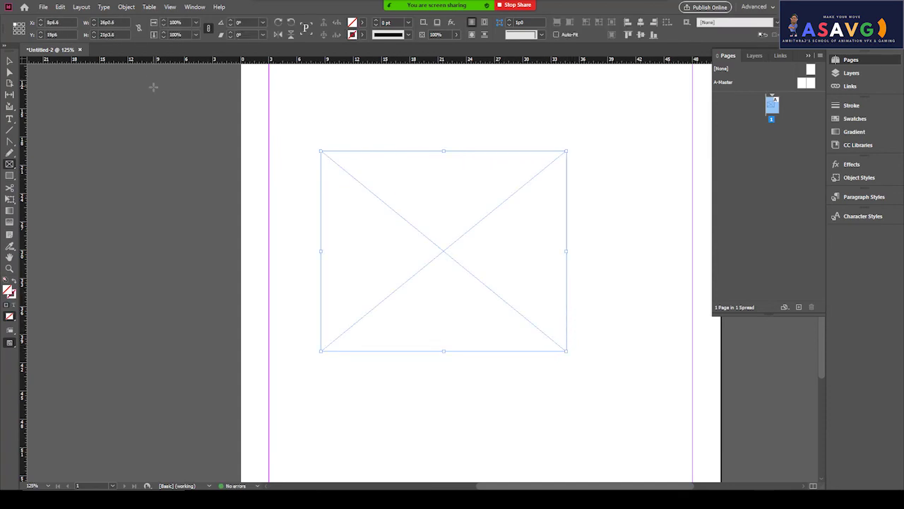
- Turn the rectangle frame into a text frame and enter "ssadsadsadsadsadsdsadsadsadasdad sddadsadsadsadsad" in it
{"action": "left_click", "coordinate": [10, 119]}
{"action": "left_click_drag", "start_coordinate": [341, 158], "coordinate": [565, 307]}
{"action": "key", "text": "ctrl+z"}
{"action": "left_click", "coordinate": [320, 150]}
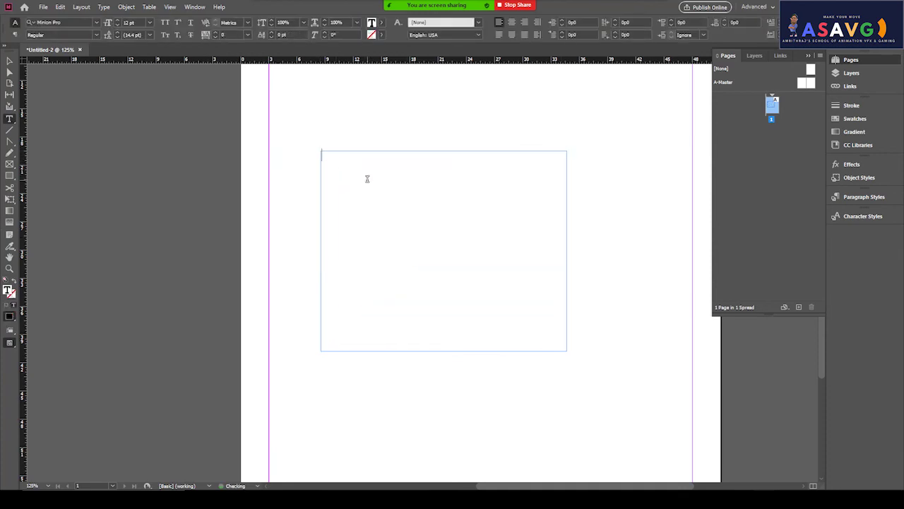
{"action": "type", "text": "sadsadsdsadsadsada"}
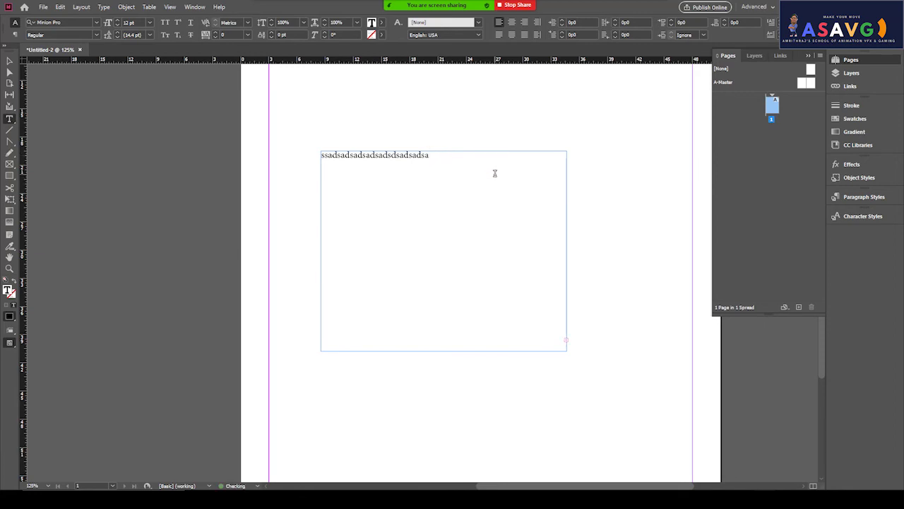
{"action": "type", "text": "sdad "}
{"action": "type", "text": "sddadsadsadsadsad"}
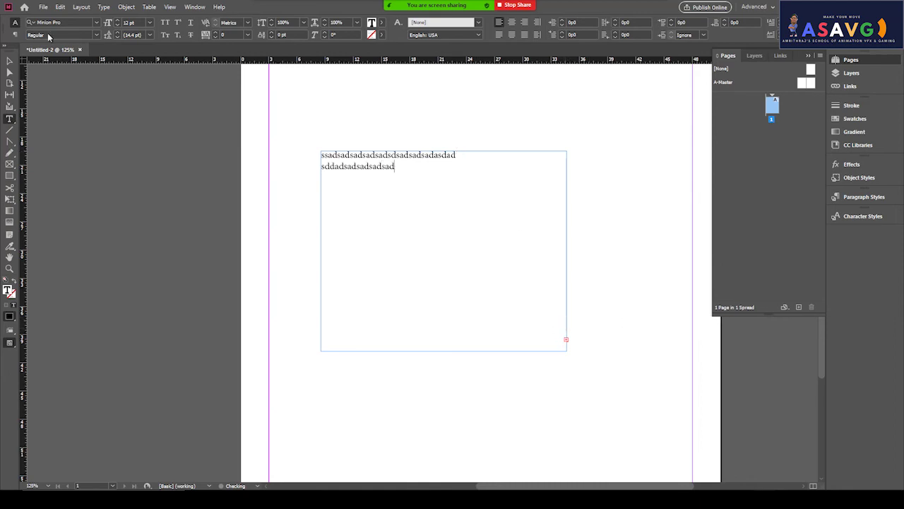
- Draw an ellipse frame about 25p1.2 wide and 14p11.4 high, overlapping the lower edge of the text frame
{"action": "left_click", "coordinate": [13, 164]}
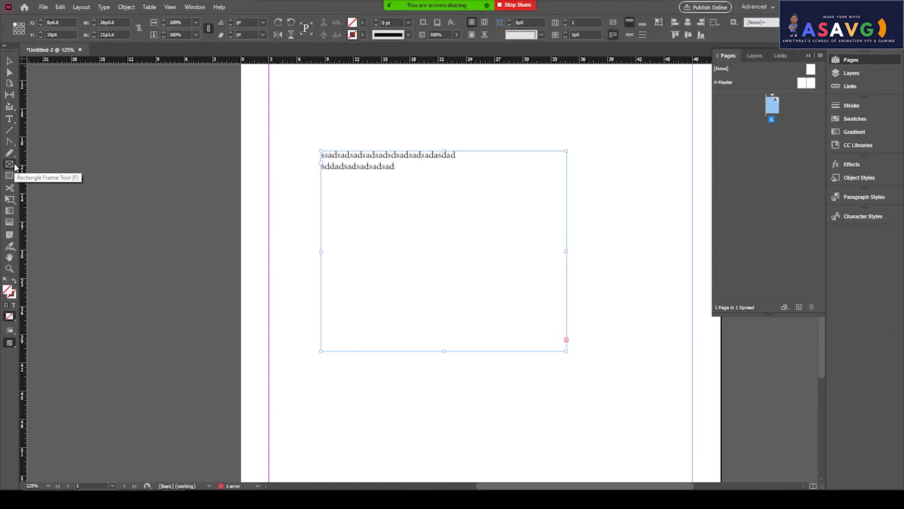
{"action": "left_click", "coordinate": [50, 186]}
{"action": "left_click_drag", "start_coordinate": [533, 432], "coordinate": [298, 291]}
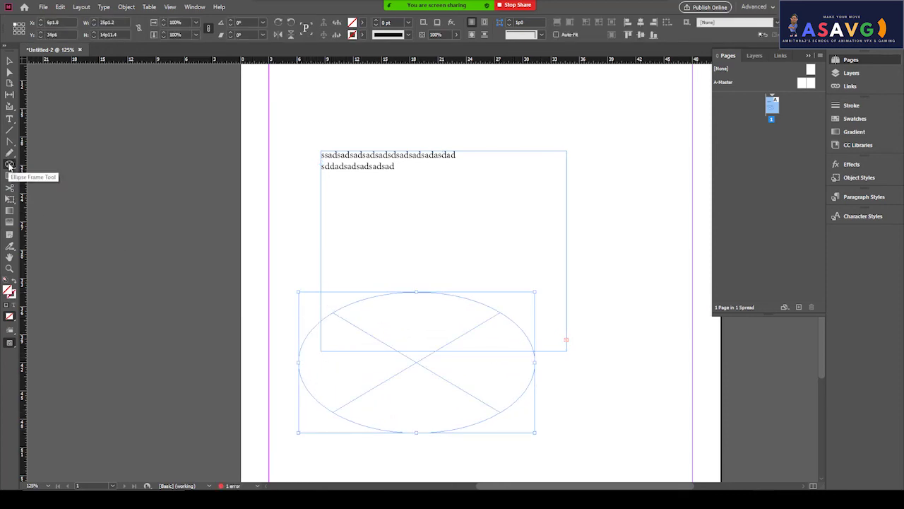
- Draw a small text frame inside the ellipse frame and fill it with "sdsadasdsadasdasdasdasdsadsadsad"
{"action": "left_click", "coordinate": [9, 119]}
{"action": "left_click", "coordinate": [342, 319]}
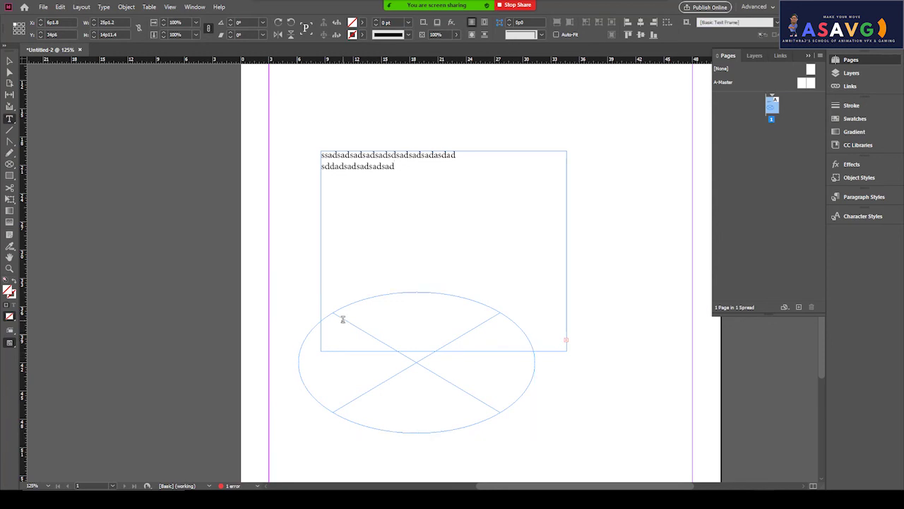
{"action": "left_click_drag", "start_coordinate": [417, 365], "coordinate": [353, 317]}
{"action": "type", "text": "sdsadasdsadasd"}
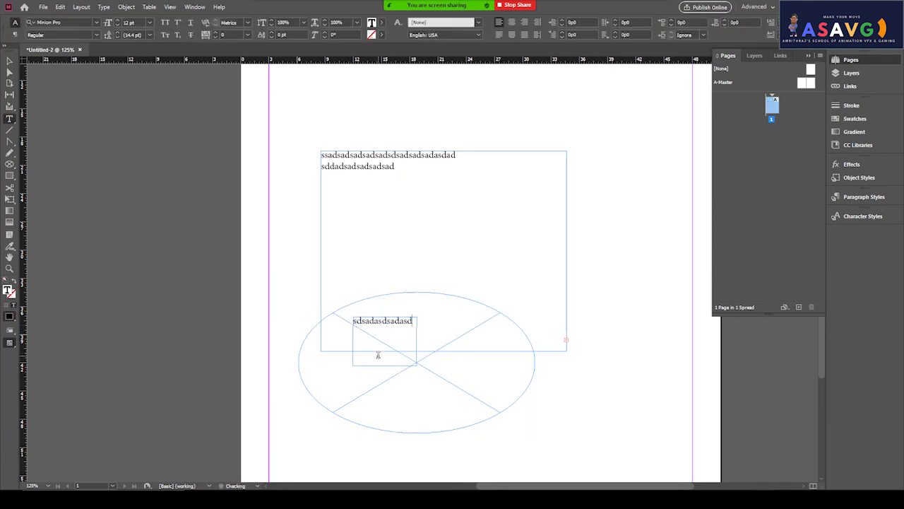
{"action": "type", "text": "asdasdasdsadsadsadsad"}
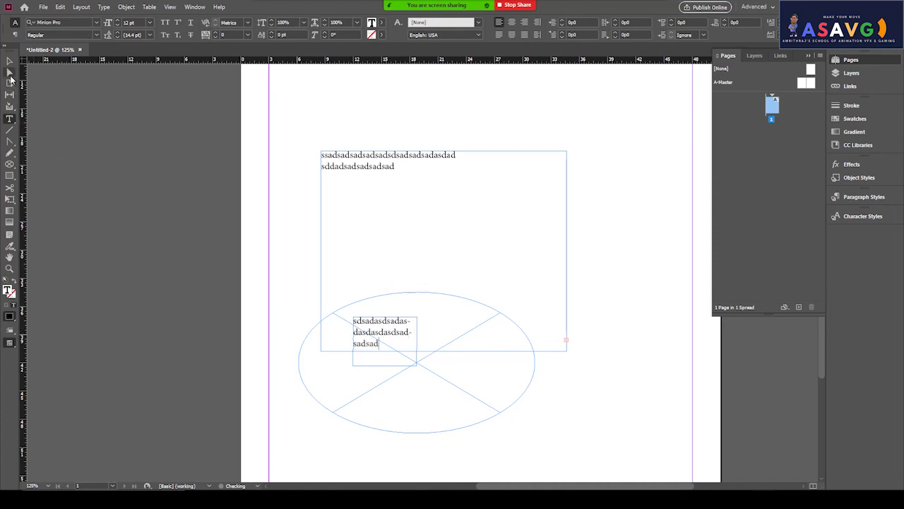
- Select the small text frame inside the ellipse and delete it
{"action": "key", "text": "Escape"}
{"action": "left_click", "coordinate": [405, 368]}
{"action": "left_click_drag", "start_coordinate": [405, 367], "coordinate": [477, 367]}
{"action": "left_click_drag", "start_coordinate": [454, 337], "coordinate": [346, 341]}
{"action": "key", "text": "Delete"}
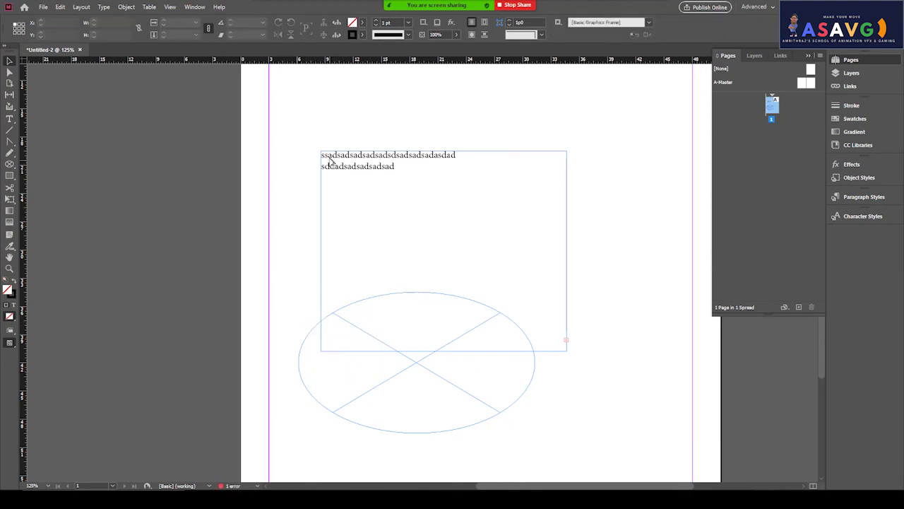
- Give the rectangular text frame a Dashed (3 and 2) stroke with a weight of 4 pt
{"action": "left_click", "coordinate": [547, 158]}
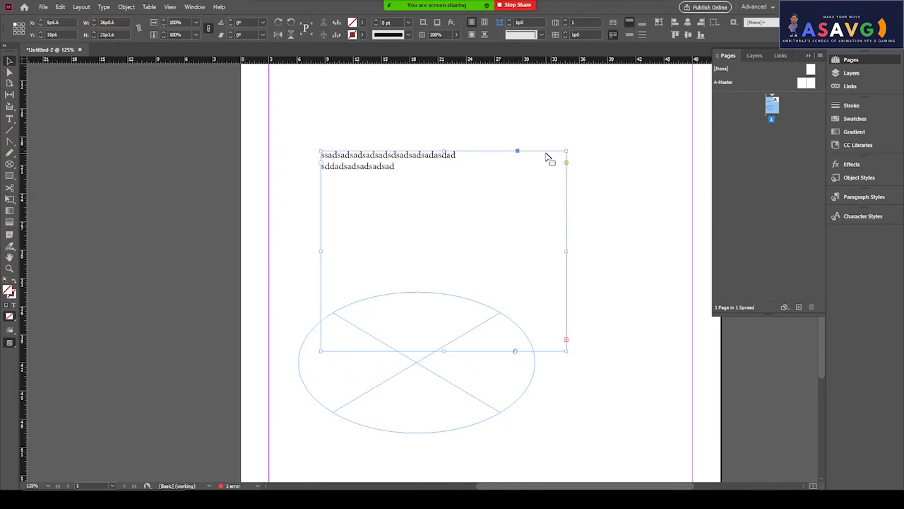
{"action": "left_click", "coordinate": [408, 34]}
{"action": "left_click", "coordinate": [405, 85]}
{"action": "left_click", "coordinate": [409, 35]}
{"action": "left_click", "coordinate": [404, 124]}
{"action": "left_click", "coordinate": [408, 21]}
{"action": "left_click", "coordinate": [397, 102]}
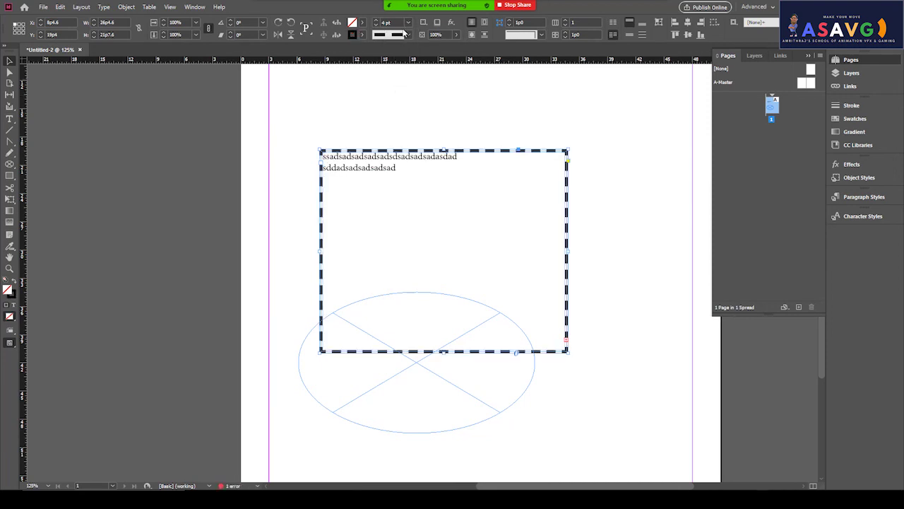
- Set the text frame's stroke to 10 pt Left Slant Hash and move the frame up and to the right
{"action": "left_click", "coordinate": [408, 22]}
{"action": "left_click", "coordinate": [394, 132]}
{"action": "left_click", "coordinate": [408, 22]}
{"action": "left_click", "coordinate": [398, 161]}
{"action": "left_click", "coordinate": [409, 34]}
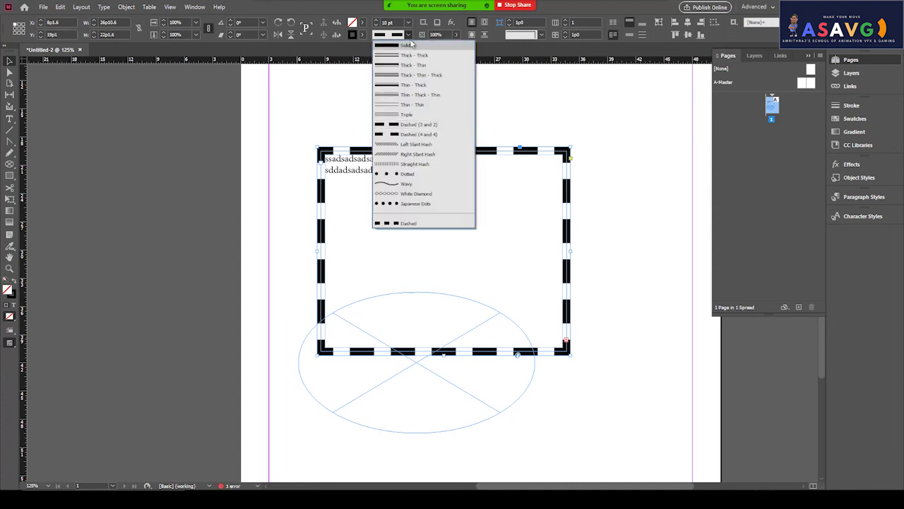
{"action": "left_click", "coordinate": [407, 145]}
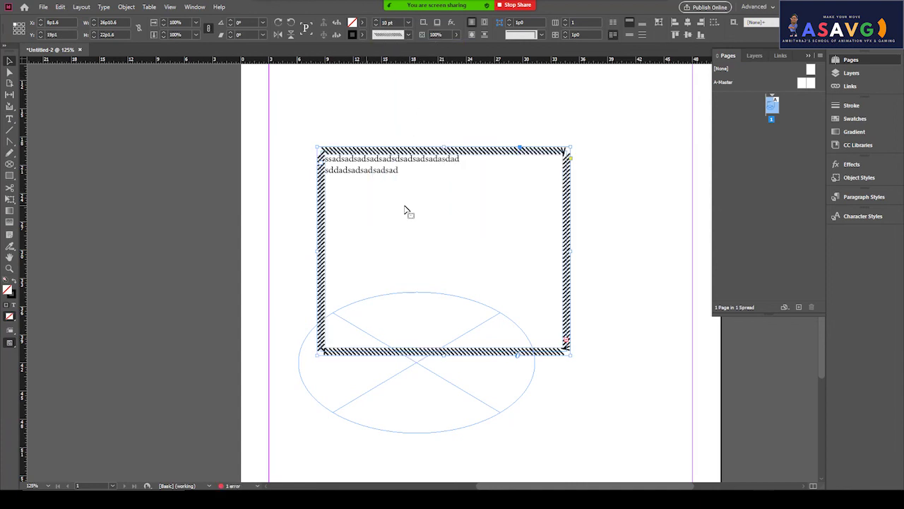
{"action": "left_click_drag", "start_coordinate": [446, 149], "coordinate": [492, 106]}
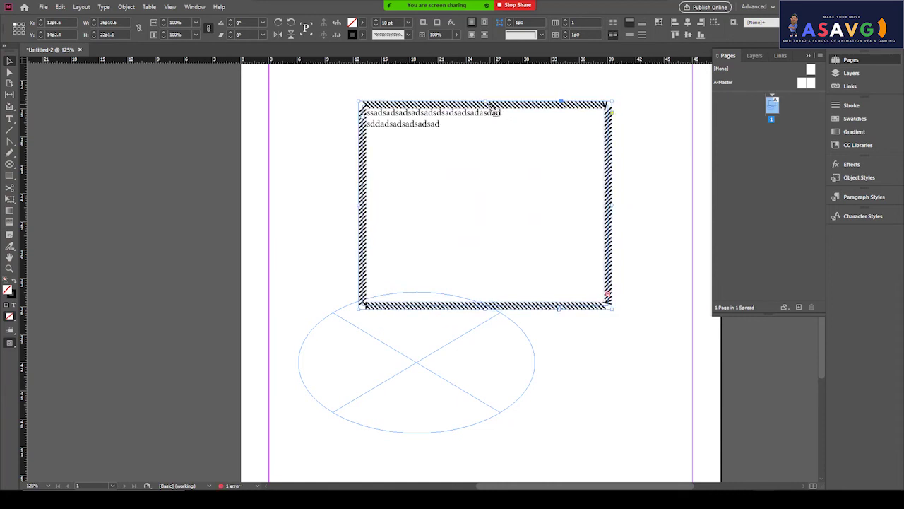
- View the page in Preview screen mode to check which frames print, and return to Normal mode
{"action": "left_click", "coordinate": [12, 346]}
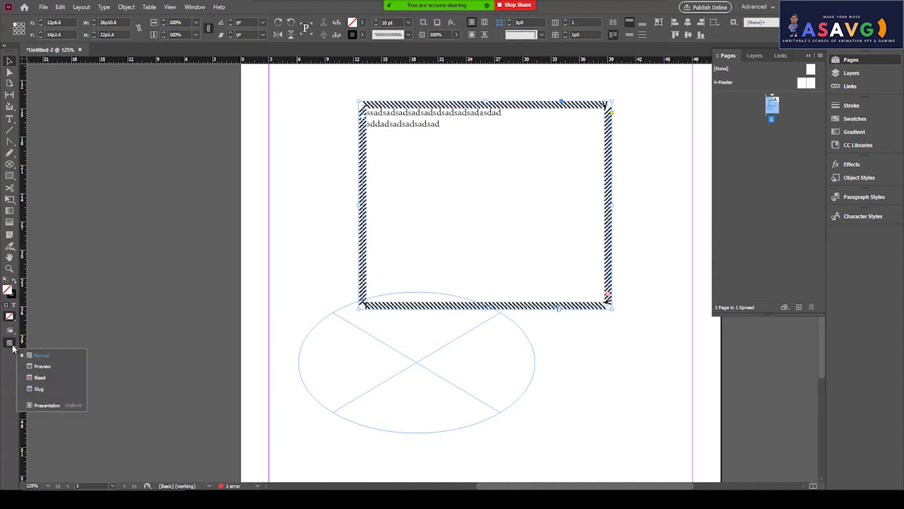
{"action": "left_click", "coordinate": [34, 366]}
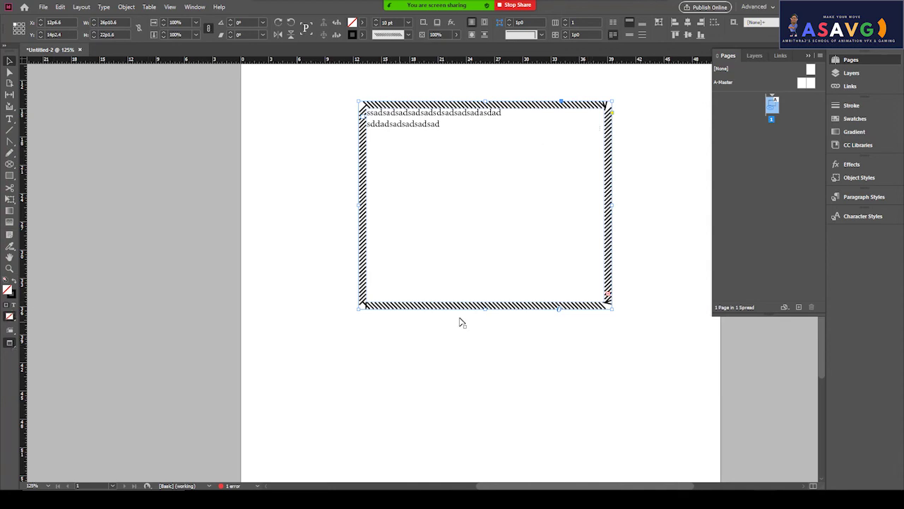
{"action": "key", "text": "ctrl+minus"}
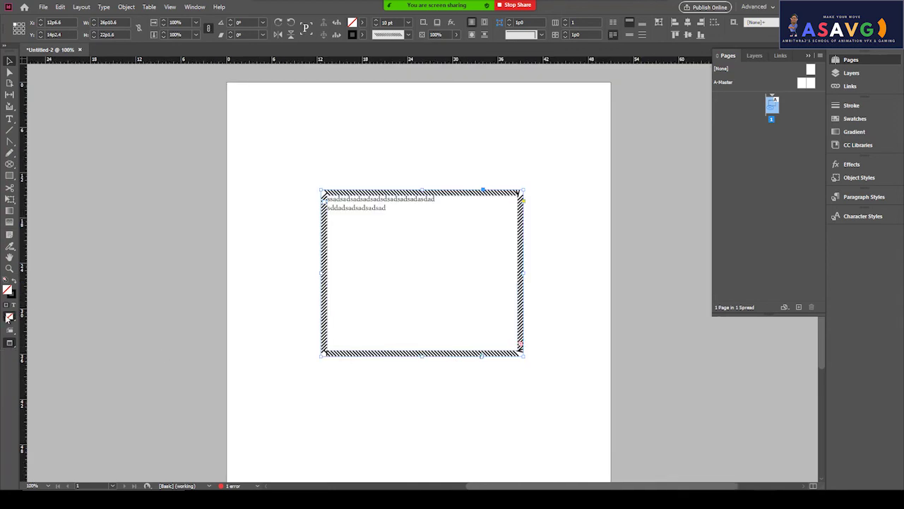
{"action": "left_click", "coordinate": [10, 164]}
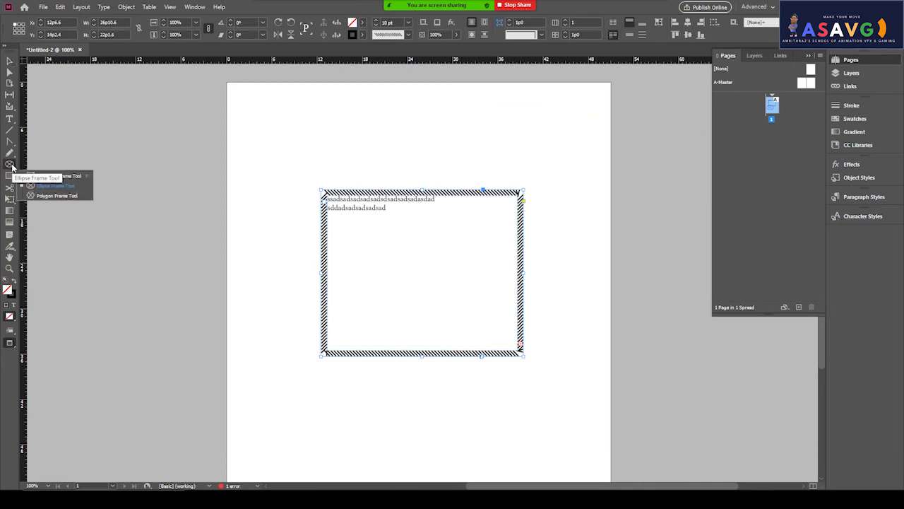
{"action": "left_click", "coordinate": [50, 187]}
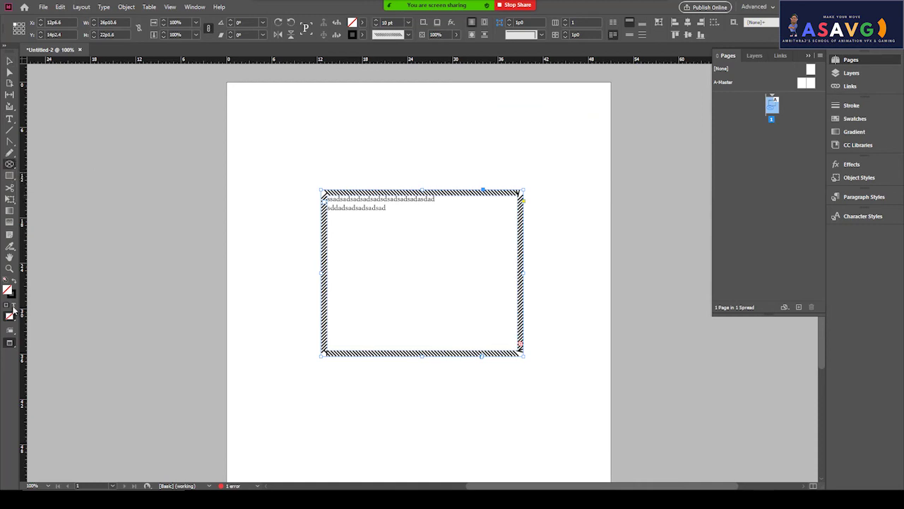
{"action": "left_click", "coordinate": [9, 343]}
{"action": "left_click", "coordinate": [36, 352]}
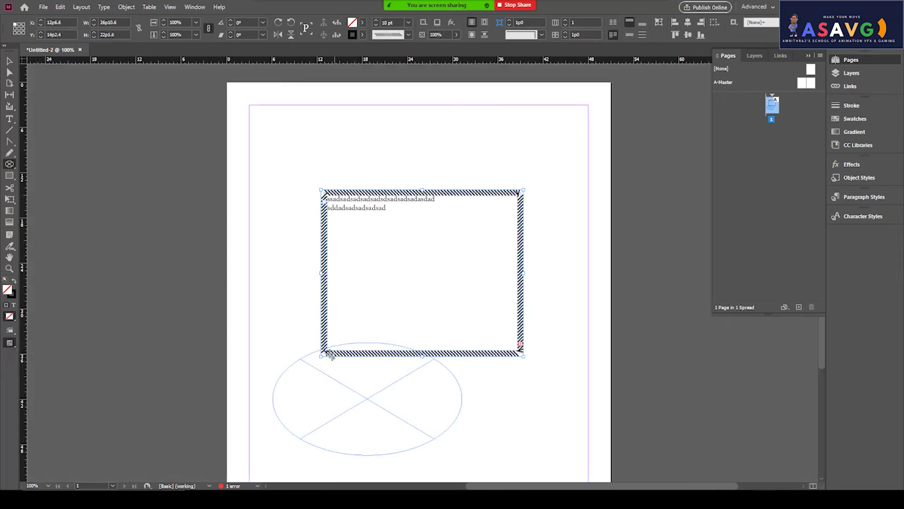
- Move the ellipse frame up over the text frame's upper edge and set its stroke weight to 90 pt
{"action": "left_click", "coordinate": [10, 62]}
{"action": "left_click_drag", "start_coordinate": [314, 367], "coordinate": [347, 132]}
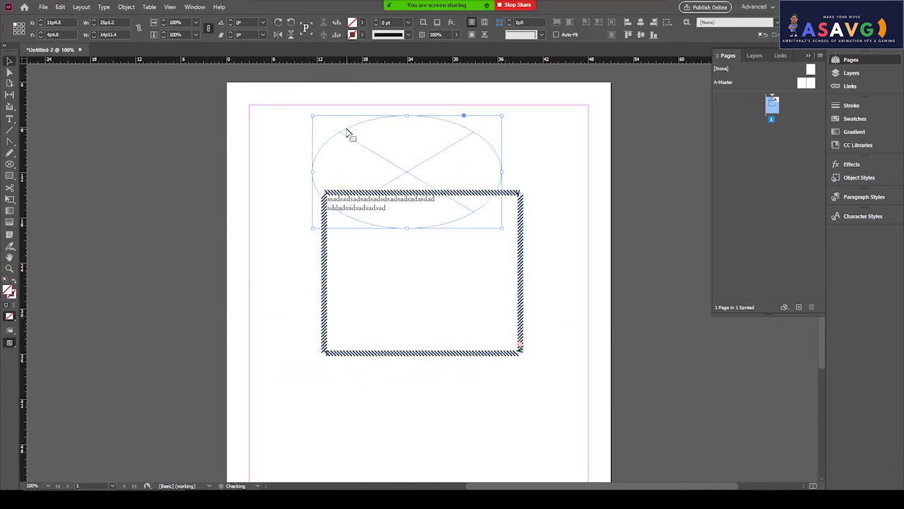
{"action": "left_click", "coordinate": [408, 23]}
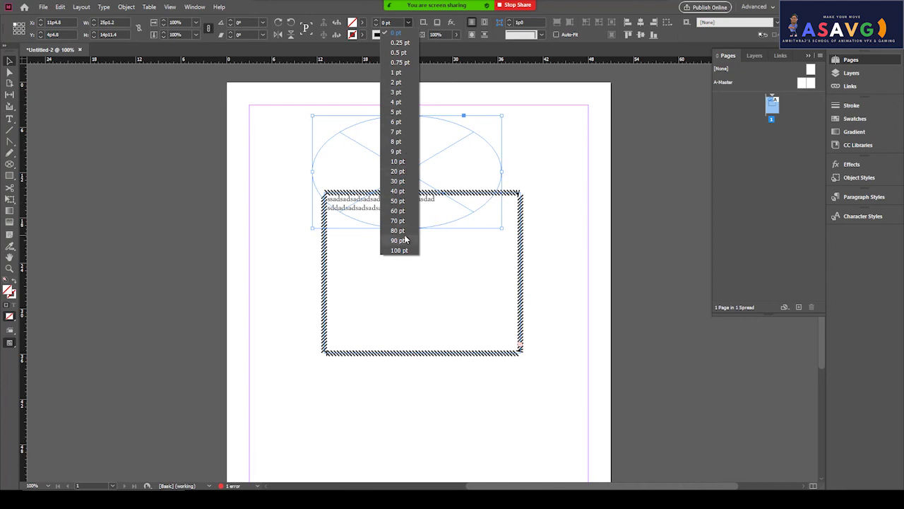
{"action": "left_click", "coordinate": [398, 240]}
{"action": "left_click", "coordinate": [409, 35]}
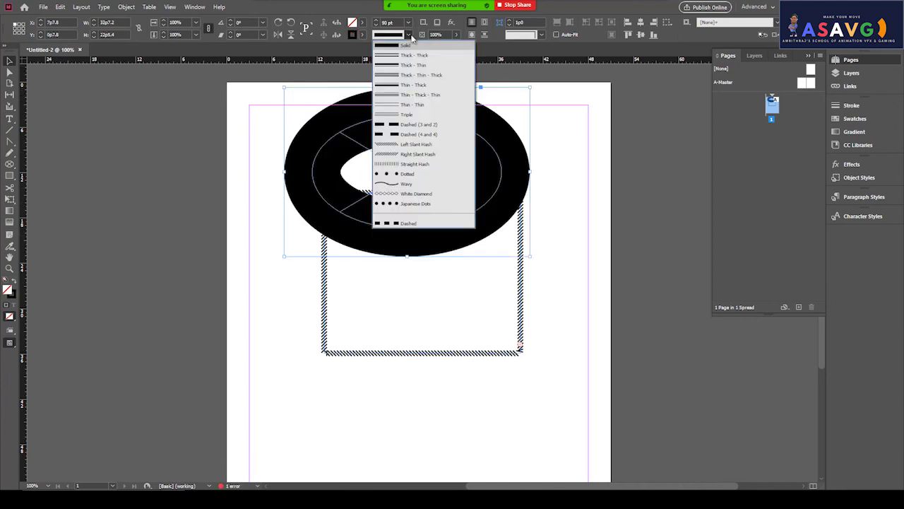
- Reduce the ellipse frame's stroke weight to 3.5 pt
{"action": "left_click", "coordinate": [408, 23]}
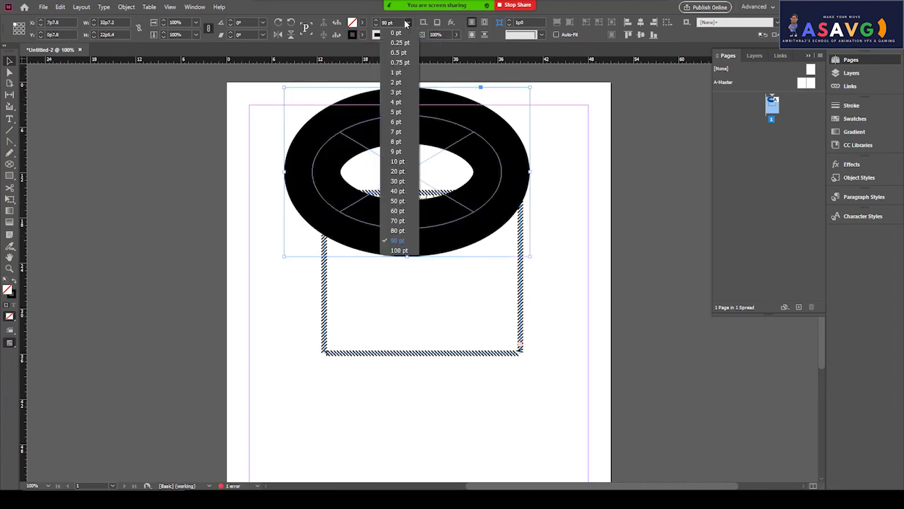
{"action": "left_click", "coordinate": [397, 93]}
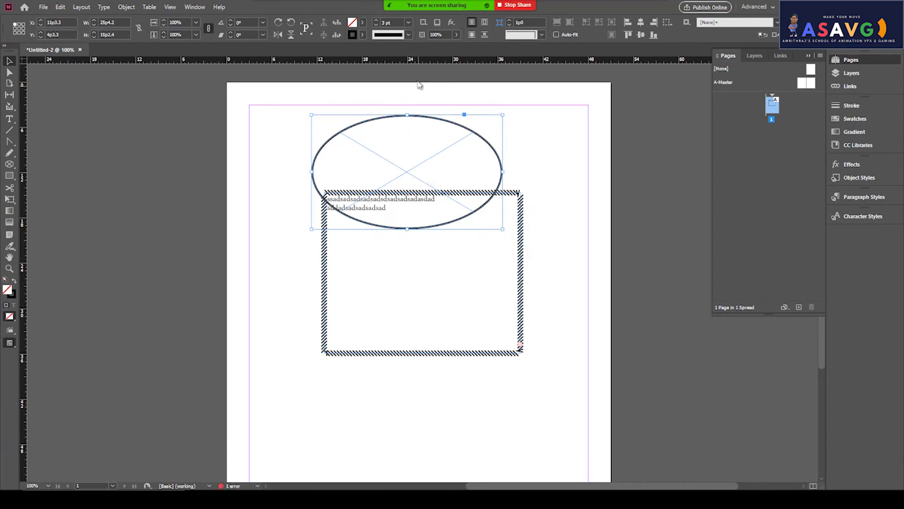
{"action": "left_click", "coordinate": [392, 23]}
{"action": "key", "text": "Return"}
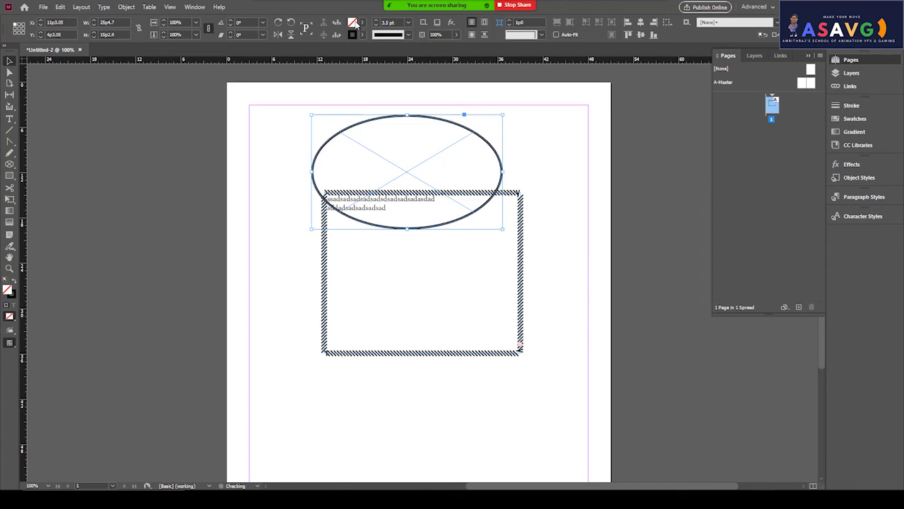
- Check the outlined ellipse frame in Preview screen mode and switch back to Normal
{"action": "left_click", "coordinate": [12, 347]}
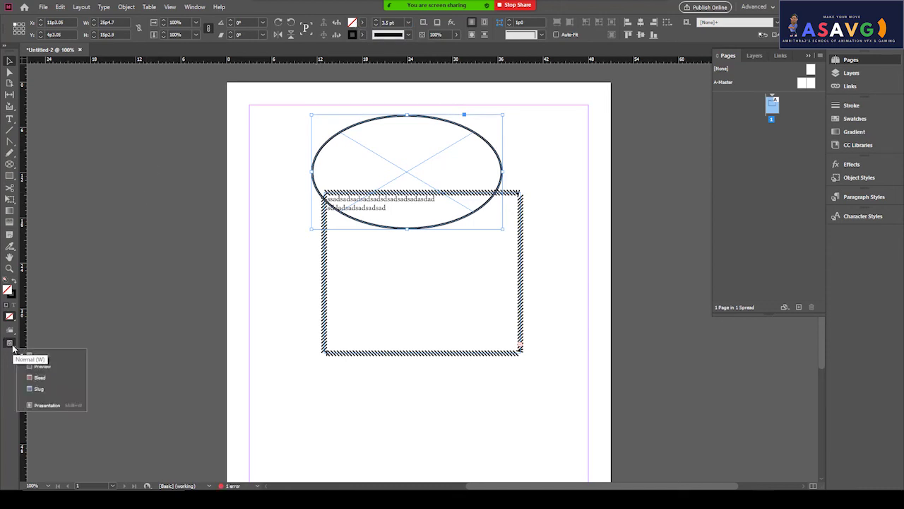
{"action": "left_click", "coordinate": [54, 366]}
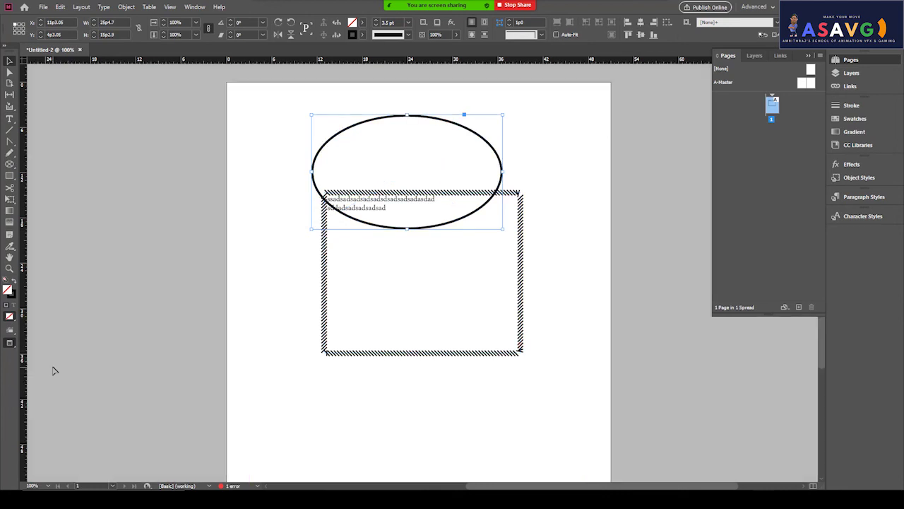
{"action": "left_click", "coordinate": [13, 346]}
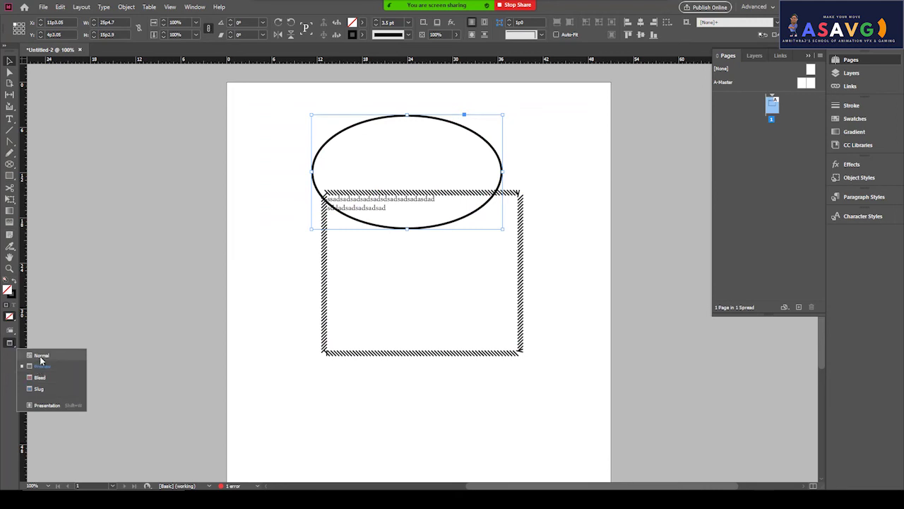
{"action": "left_click", "coordinate": [41, 361]}
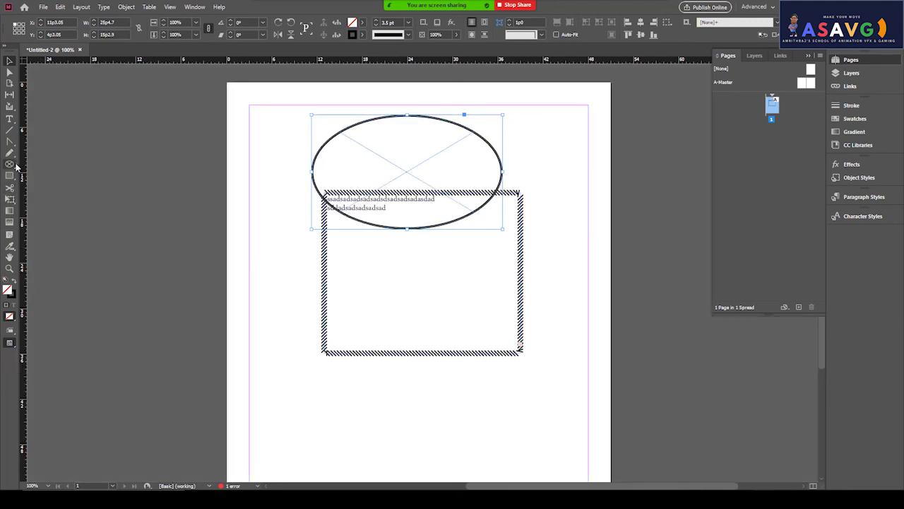
- Draw a polygon frame about 29p0 wide and 17p0 high across the lower edge of the text frame
{"action": "left_click", "coordinate": [16, 165]}
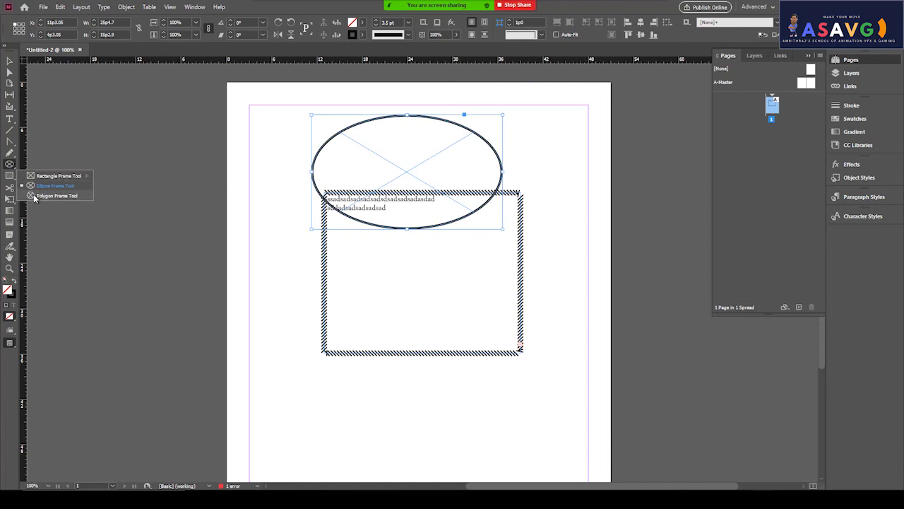
{"action": "left_click", "coordinate": [34, 197]}
{"action": "left_click_drag", "start_coordinate": [298, 331], "coordinate": [516, 459]}
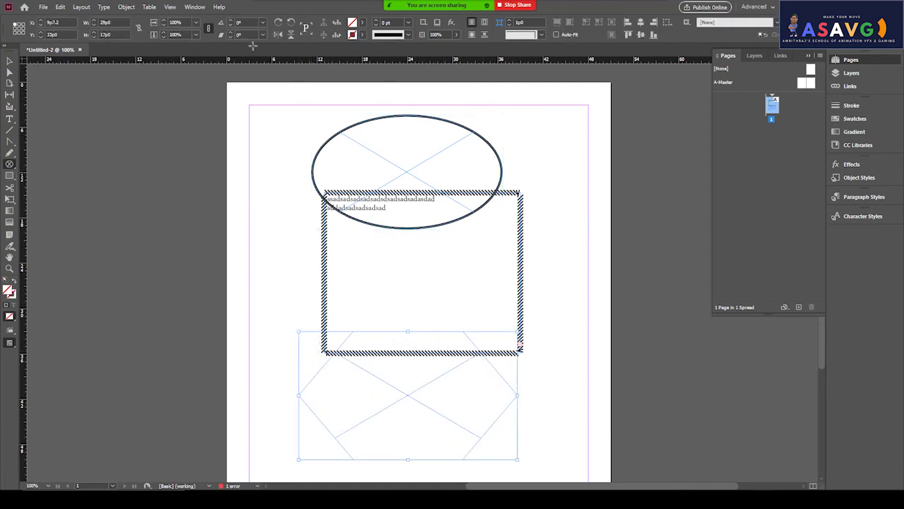
- Give the polygon frame a 6 pt stroke of type Triple and switch the screen mode to Preview
{"action": "left_click", "coordinate": [409, 35]}
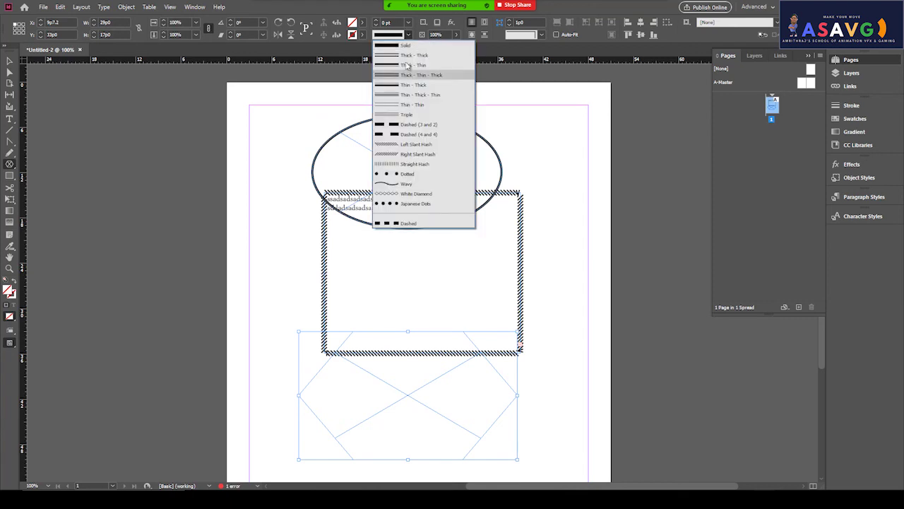
{"action": "left_click", "coordinate": [408, 23]}
{"action": "left_click", "coordinate": [406, 122]}
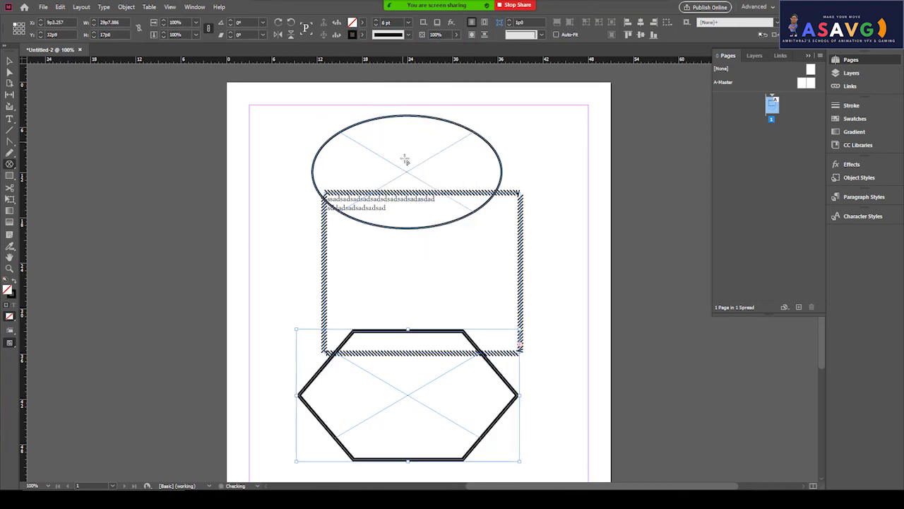
{"action": "left_click", "coordinate": [406, 35]}
{"action": "left_click", "coordinate": [406, 115]}
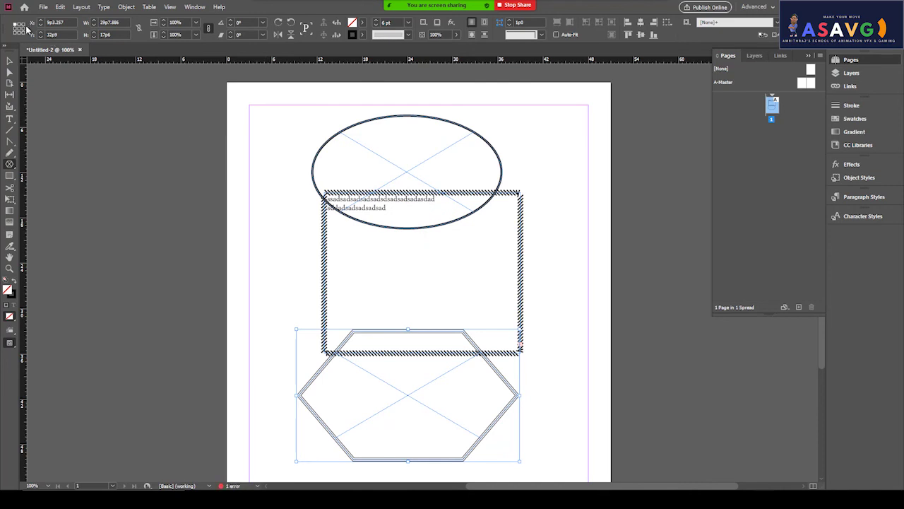
{"action": "left_click", "coordinate": [11, 344]}
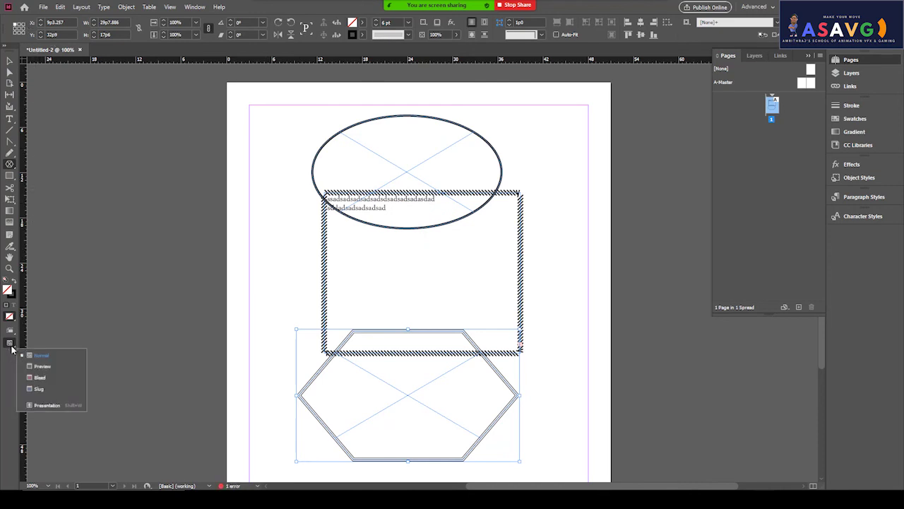
{"action": "left_click", "coordinate": [42, 365]}
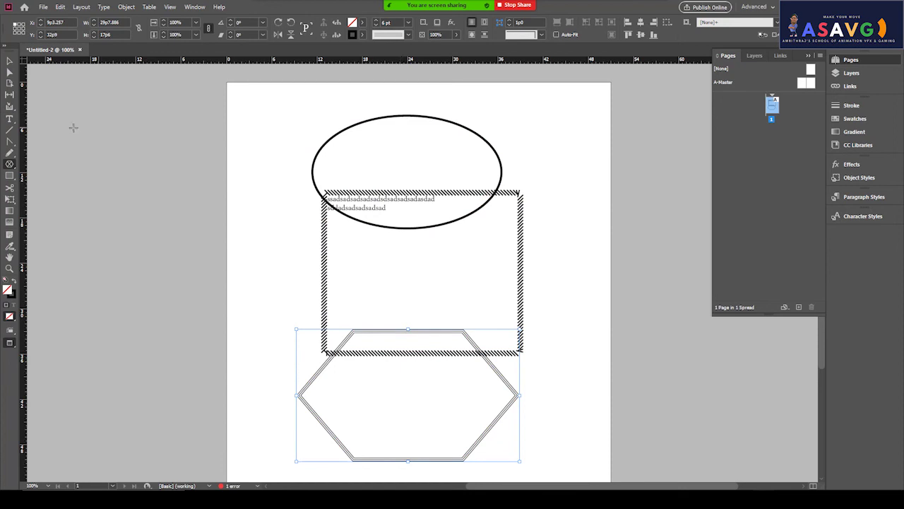
- Select the ellipse, text and polygon frames together and delete them from the page
{"action": "left_click", "coordinate": [9, 61]}
{"action": "left_click_drag", "start_coordinate": [269, 106], "coordinate": [529, 321]}
{"action": "scroll", "coordinate": [529, 322], "scroll_direction": "down", "scroll_amount": 3}
{"action": "scroll", "coordinate": [455, 329], "scroll_direction": "up", "scroll_amount": 2}
{"action": "scroll", "coordinate": [455, 329], "scroll_direction": "down", "scroll_amount": 1}
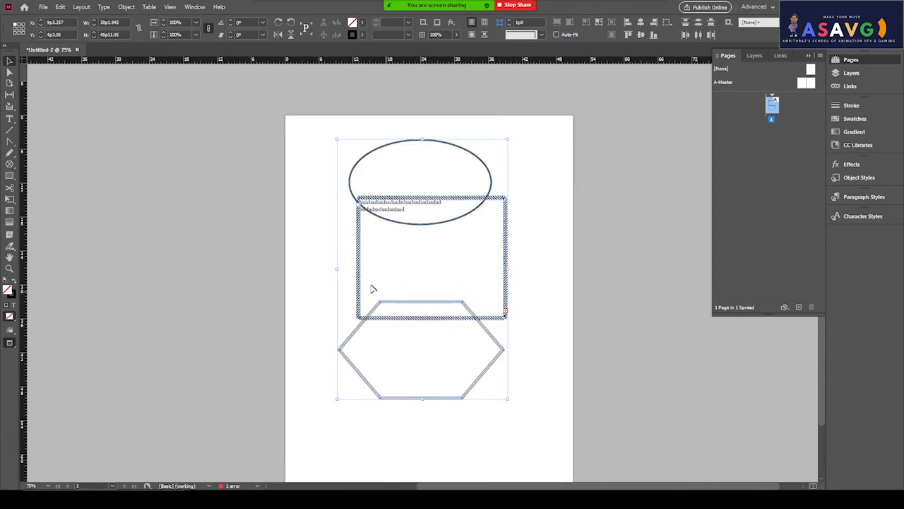
{"action": "key", "text": "Delete"}
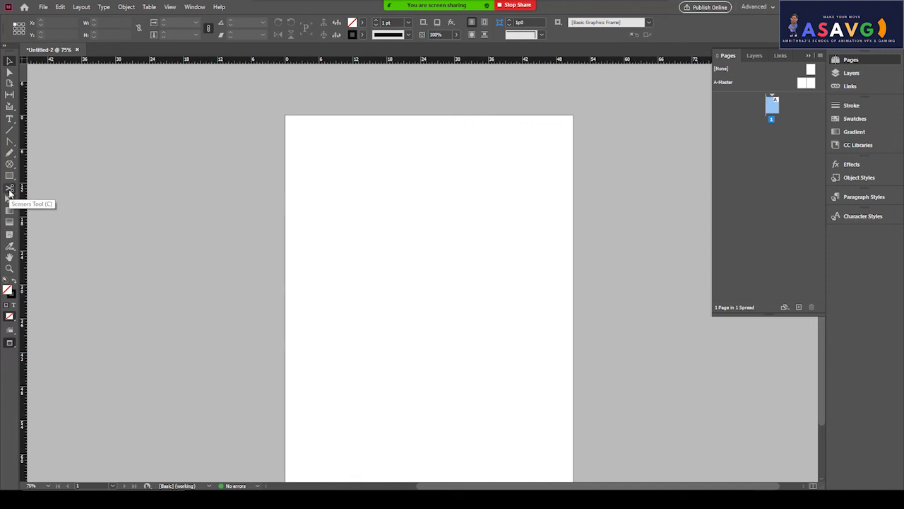
- Draw a steep, nearly vertical line about 26p6 long on the page and set its stroke weight to 5 pt
{"action": "left_click", "coordinate": [10, 129]}
{"action": "mouse_move", "coordinate": [440, 205]}
{"action": "left_mouse_down"}
{"action": "mouse_move", "coordinate": [440, 289]}
{"action": "mouse_move", "coordinate": [426, 353]}
{"action": "left_mouse_up"}
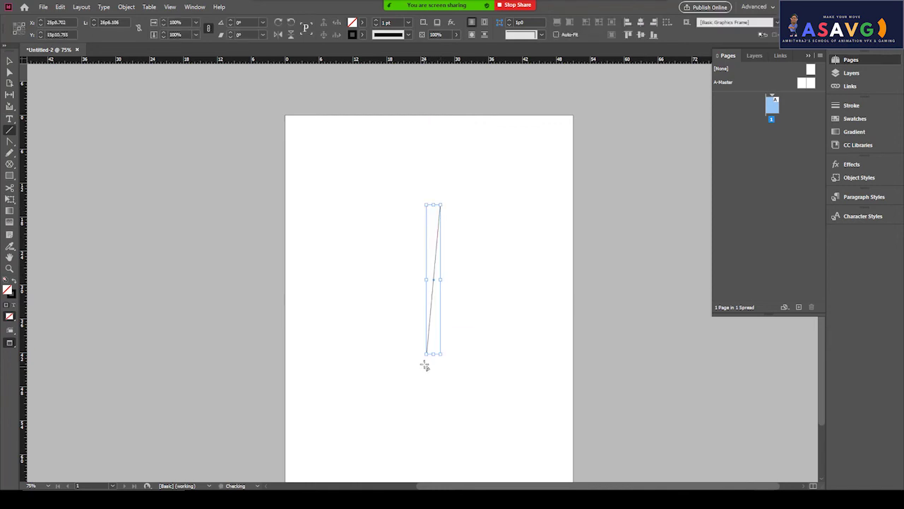
{"action": "left_click", "coordinate": [408, 22]}
{"action": "left_click", "coordinate": [397, 112]}
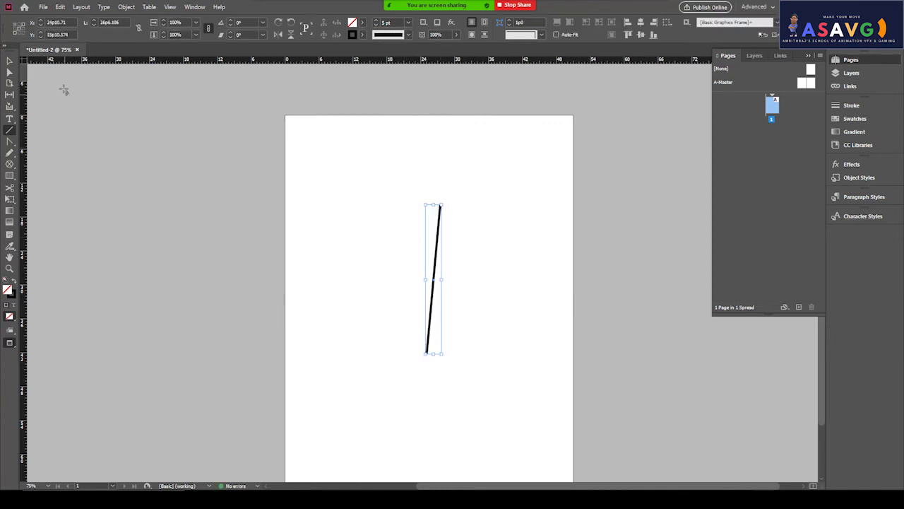
- Move the line slightly left and up with the Direct Selection tool
{"action": "left_click", "coordinate": [10, 71]}
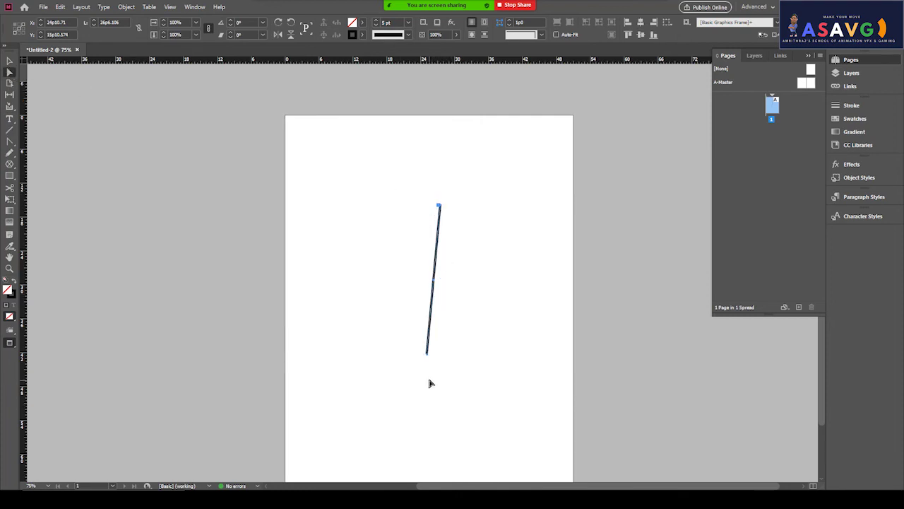
{"action": "mouse_move", "coordinate": [428, 355]}
{"action": "left_mouse_down"}
{"action": "mouse_move", "coordinate": [403, 365]}
{"action": "mouse_move", "coordinate": [349, 356]}
{"action": "mouse_move", "coordinate": [427, 360]}
{"action": "left_mouse_up"}
{"action": "mouse_move", "coordinate": [435, 292]}
{"action": "left_mouse_down"}
{"action": "mouse_move", "coordinate": [483, 286]}
{"action": "mouse_move", "coordinate": [422, 285]}
{"action": "left_mouse_up"}
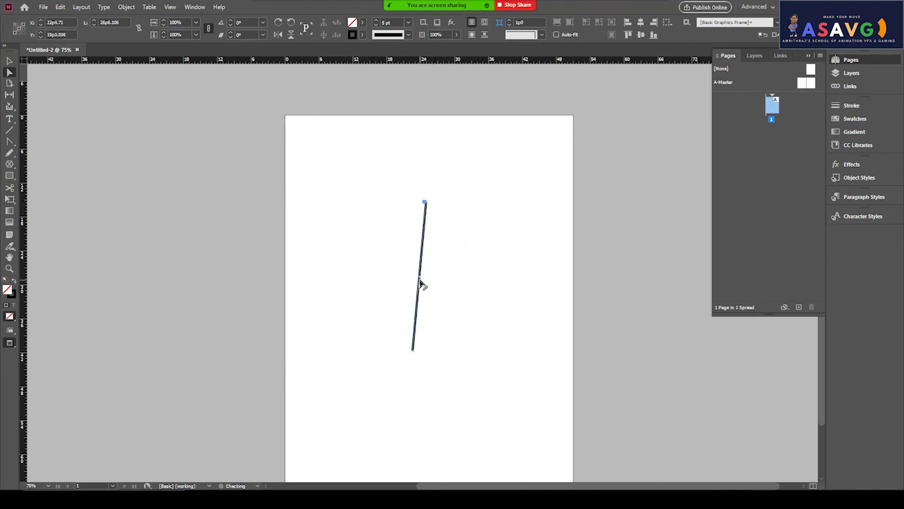
- Bend the line into an S-shaped curve by pulling direction handles from both endpoints with the Convert Direction Point tool
{"action": "left_click", "coordinate": [11, 142]}
{"action": "left_click_drag", "start_coordinate": [11, 145], "coordinate": [34, 175]}
{"action": "left_click_drag", "start_coordinate": [425, 203], "coordinate": [380, 204]}
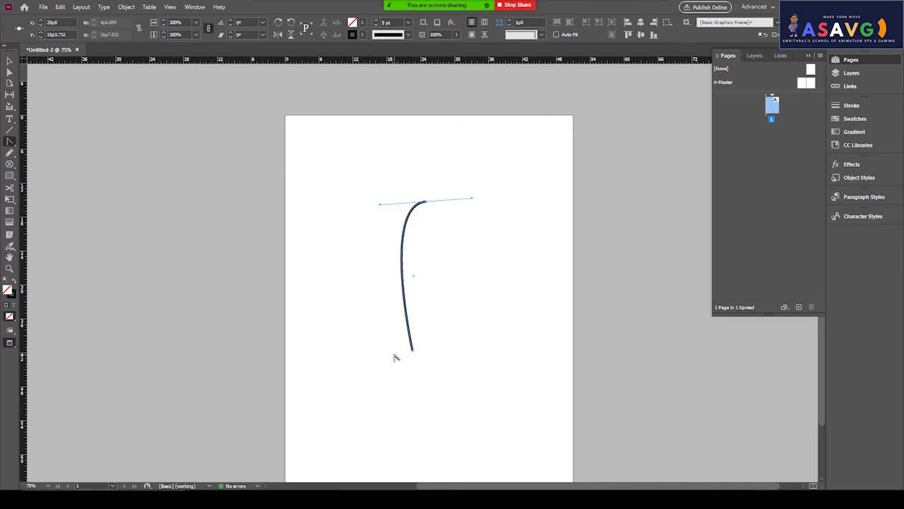
{"action": "left_click_drag", "start_coordinate": [414, 355], "coordinate": [321, 366]}
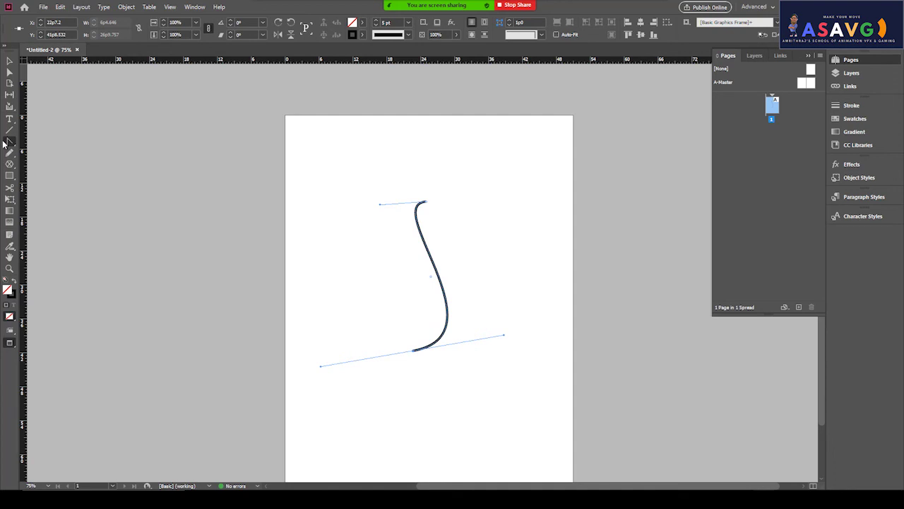
- Add anchor points along the middle of the curve and pull out handles at the upper one to form a kink
{"action": "left_click_drag", "start_coordinate": [12, 144], "coordinate": [48, 164]}
{"action": "left_click", "coordinate": [439, 276]}
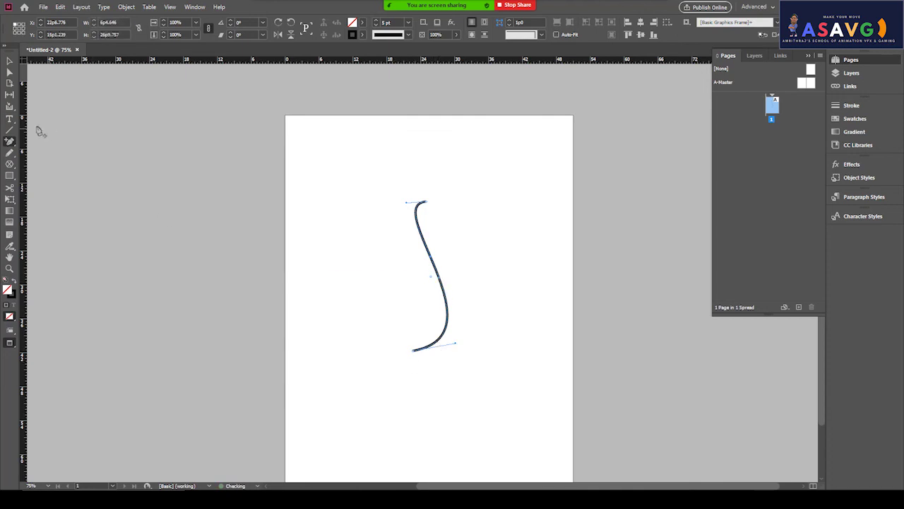
{"action": "left_click_drag", "start_coordinate": [11, 144], "coordinate": [70, 185]}
{"action": "left_click_drag", "start_coordinate": [431, 258], "coordinate": [405, 259]}
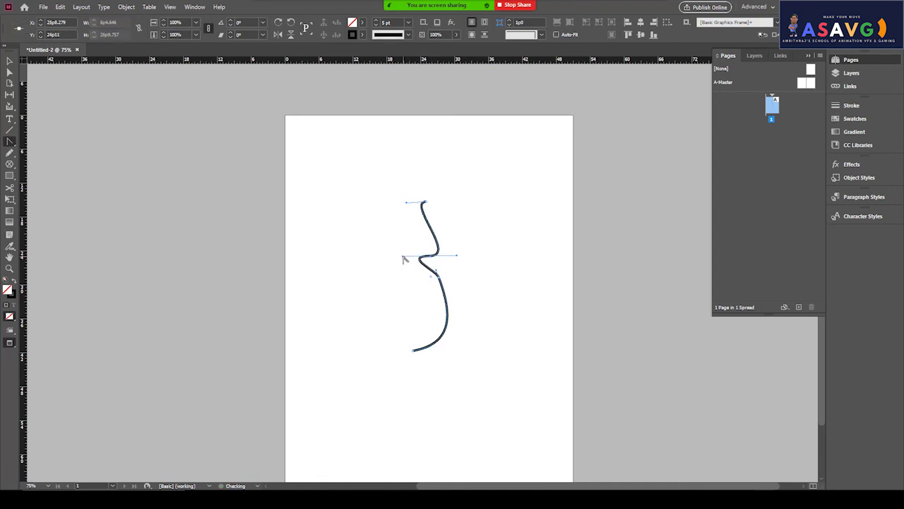
- Cut the path around the kink with the Scissors tool
{"action": "key", "text": "ctrl+equal"}
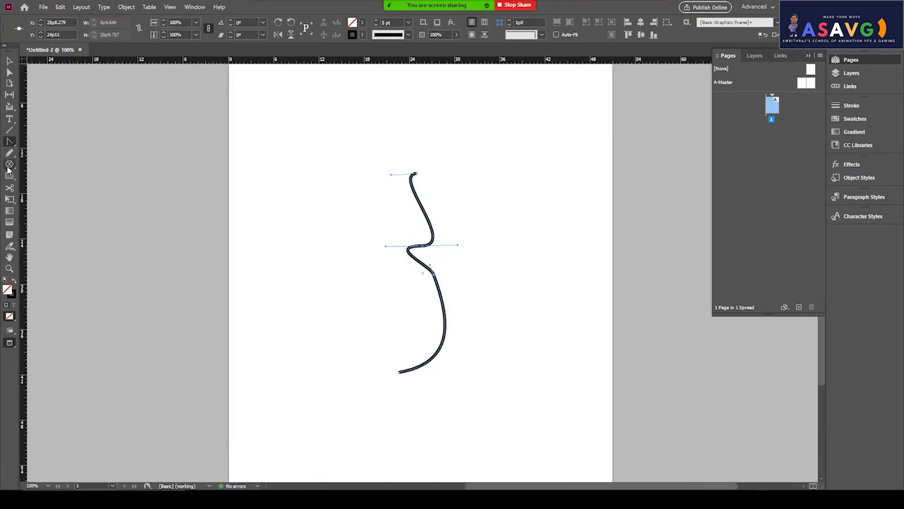
{"action": "left_click_drag", "start_coordinate": [10, 152], "coordinate": [35, 178]}
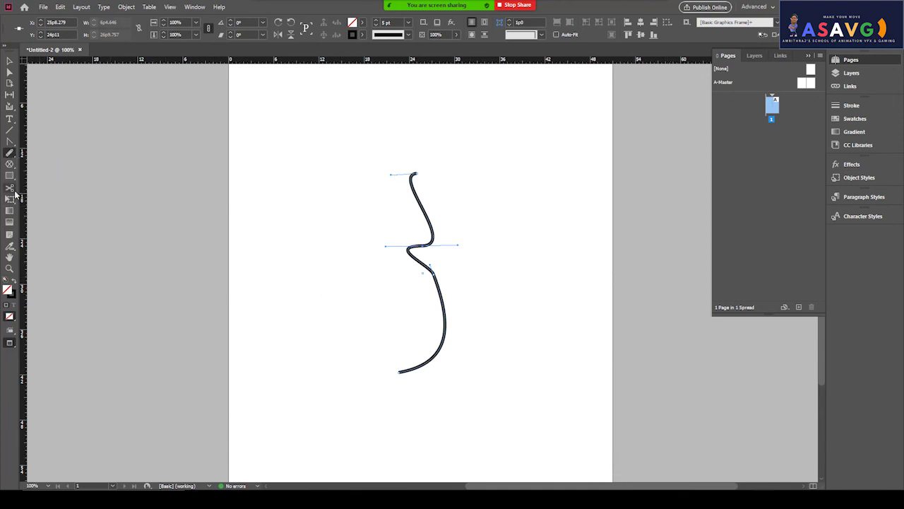
{"action": "left_click", "coordinate": [10, 189]}
{"action": "left_click", "coordinate": [424, 248]}
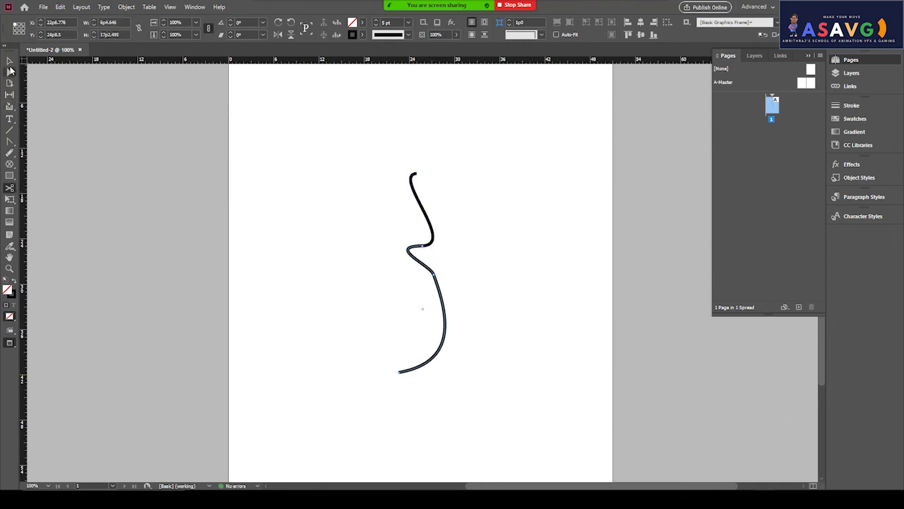
- Try deleting the short segment between the cuts at the kink, and undo the deletion
{"action": "left_click", "coordinate": [10, 62]}
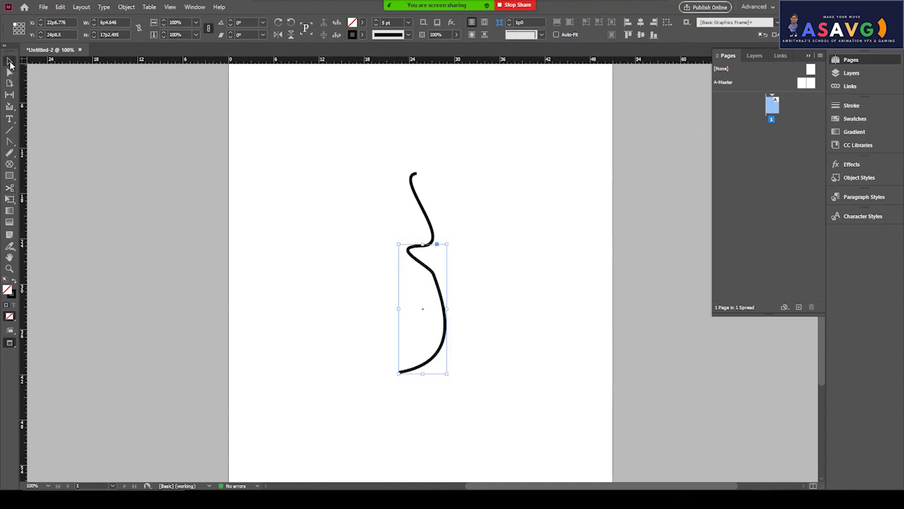
{"action": "left_click", "coordinate": [430, 238]}
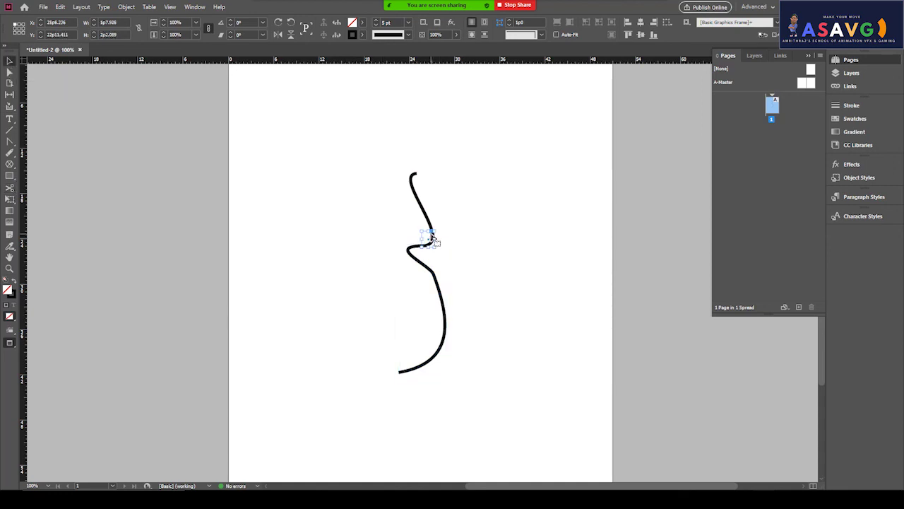
{"action": "key", "text": "Delete"}
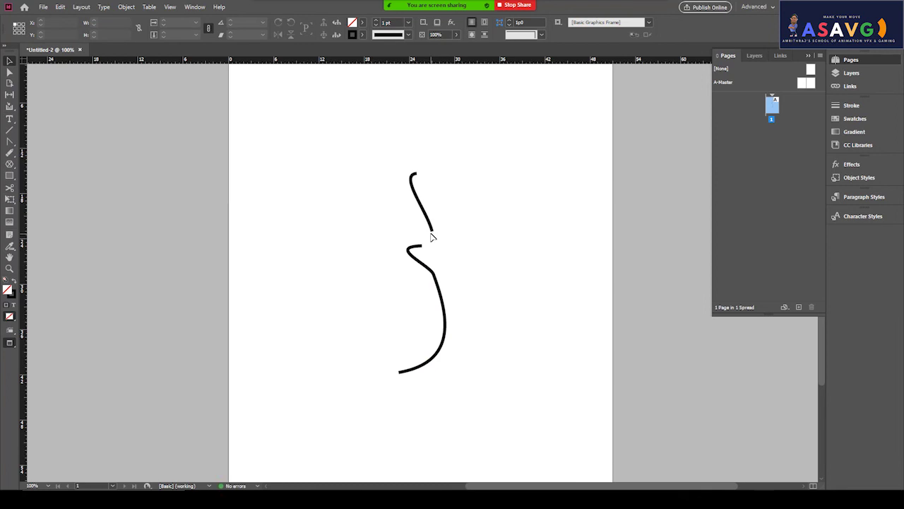
{"action": "key", "text": "ctrl+z"}
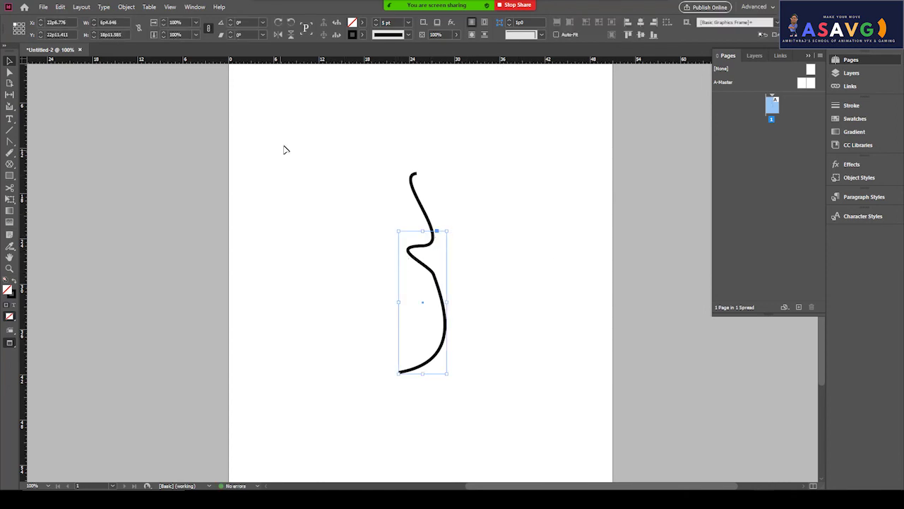
- Try moving the lower piece of the cut curve away to the left, undoing each move
{"action": "left_click_drag", "start_coordinate": [432, 278], "coordinate": [361, 319]}
{"action": "key", "text": "ctrl+z"}
{"action": "left_click_drag", "start_coordinate": [424, 279], "coordinate": [339, 296]}
{"action": "key", "text": "ctrl+z"}
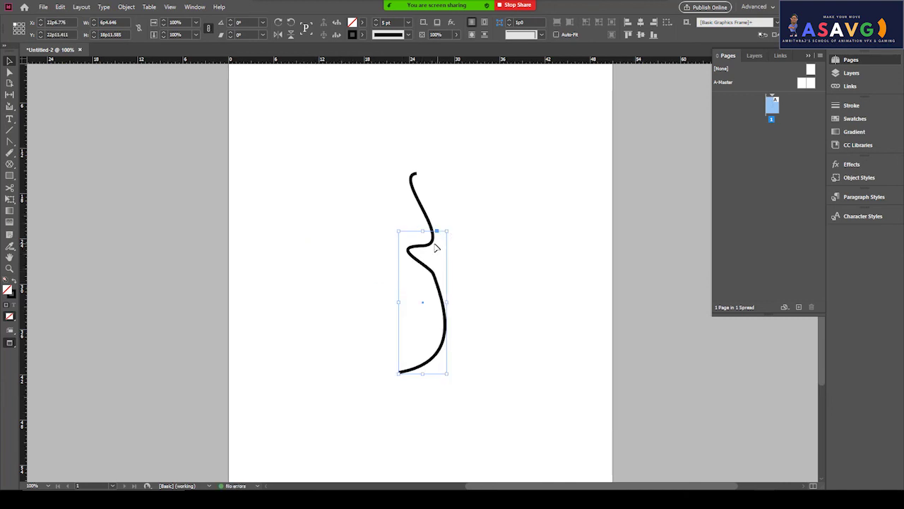
- Try another Scissors cut just below the lower end of the curve's upper piece, and undo it
{"action": "left_click", "coordinate": [417, 206]}
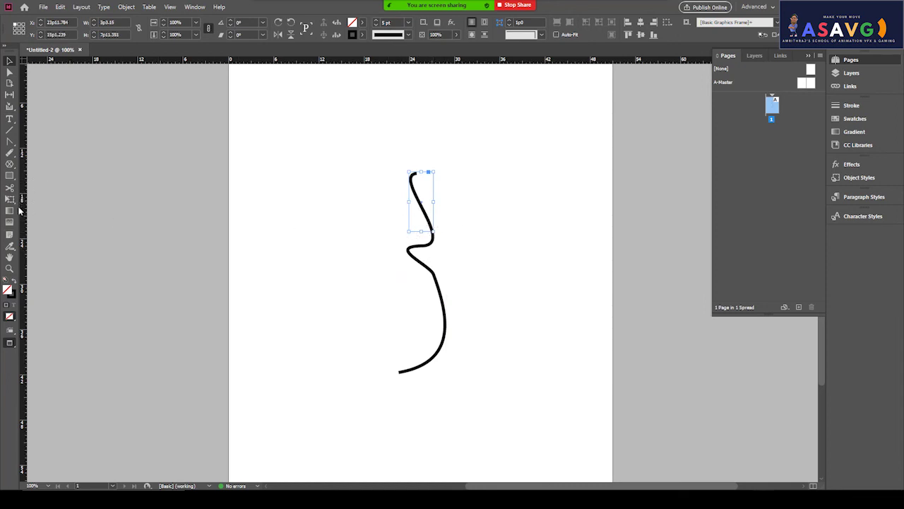
{"action": "left_click", "coordinate": [9, 188]}
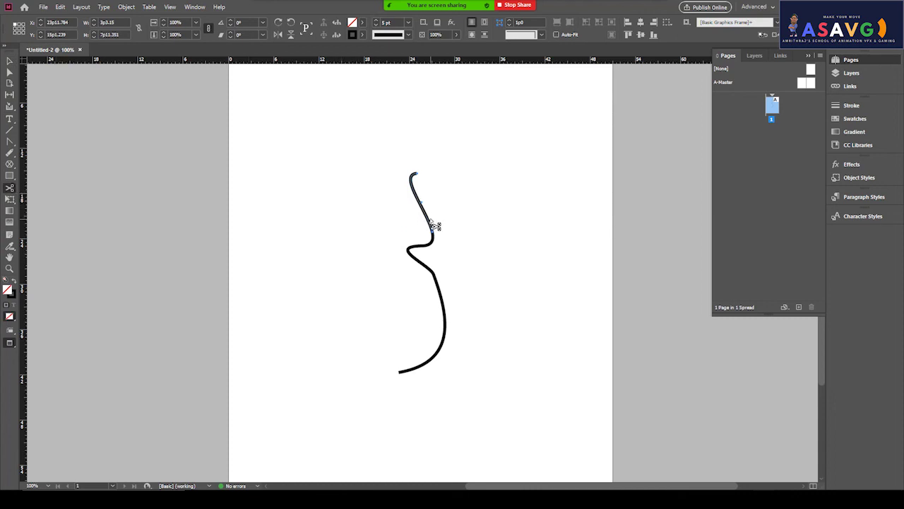
{"action": "key", "text": "ctrl+equal"}
{"action": "key", "text": "ctrl+equal"}
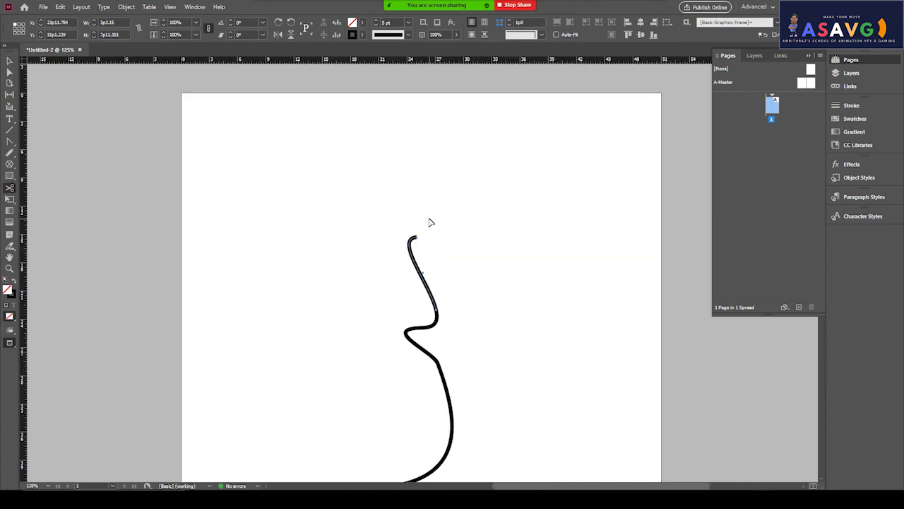
{"action": "left_click", "coordinate": [436, 319]}
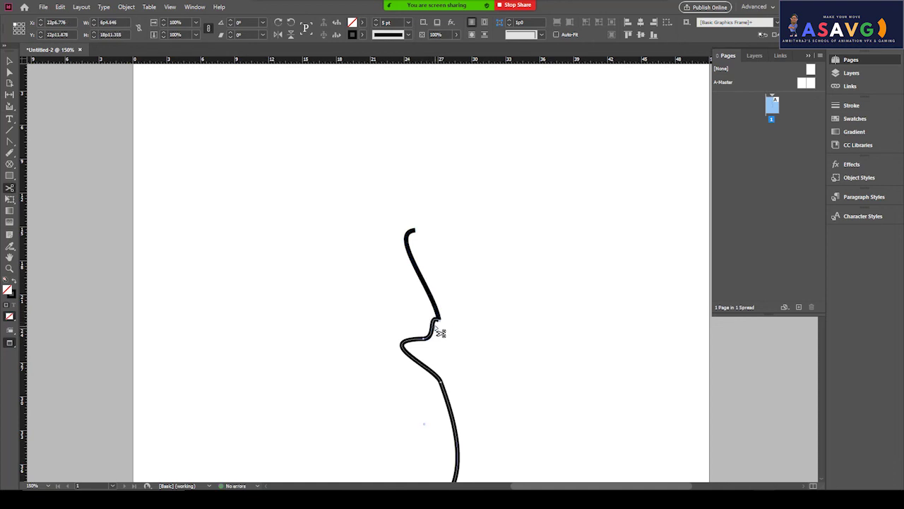
{"action": "key", "text": "ctrl+z"}
{"action": "key", "text": "ctrl+z"}
- Try moving the lower curve piece down and left to separate it from the upper piece, and undo the move
{"action": "left_click", "coordinate": [9, 60]}
{"action": "left_click_drag", "start_coordinate": [444, 332], "coordinate": [395, 352]}
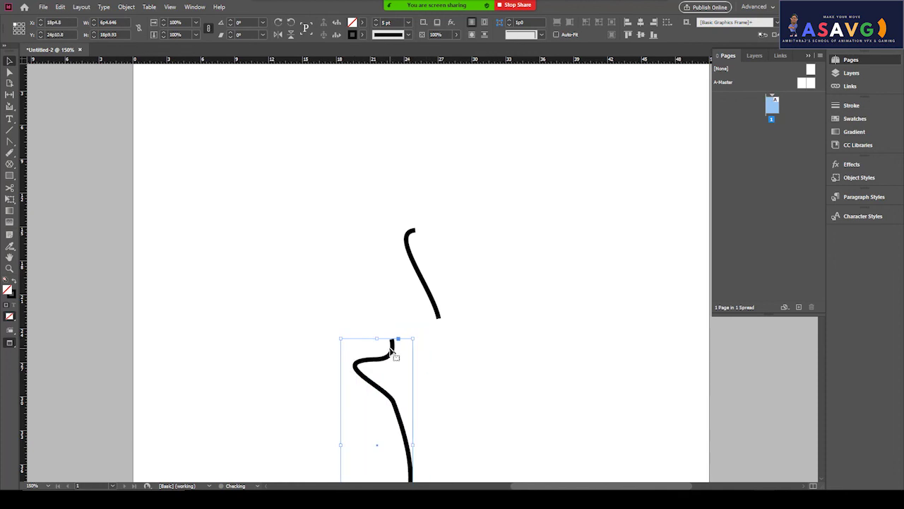
{"action": "key", "text": "ctrl+z"}
- Cut a short segment off the lower end of the curve's upper piece with the Scissors tool
{"action": "left_click", "coordinate": [426, 293]}
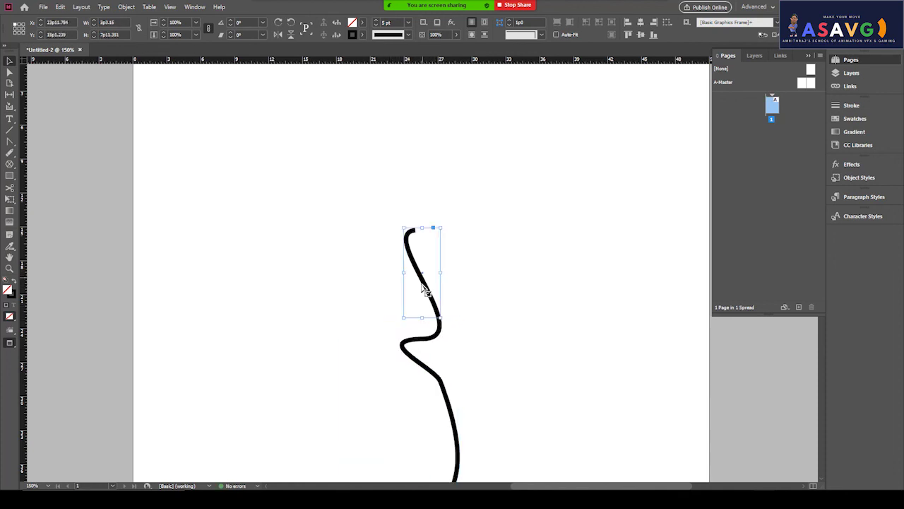
{"action": "left_click", "coordinate": [11, 142]}
{"action": "left_click", "coordinate": [10, 141]}
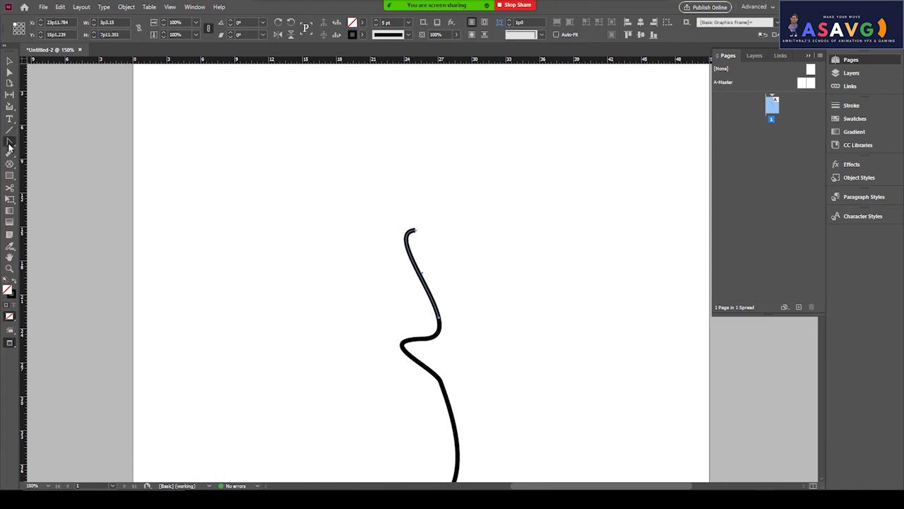
{"action": "left_click", "coordinate": [10, 145]}
{"action": "left_click", "coordinate": [42, 152]}
{"action": "left_click", "coordinate": [9, 186]}
{"action": "left_click", "coordinate": [434, 309]}
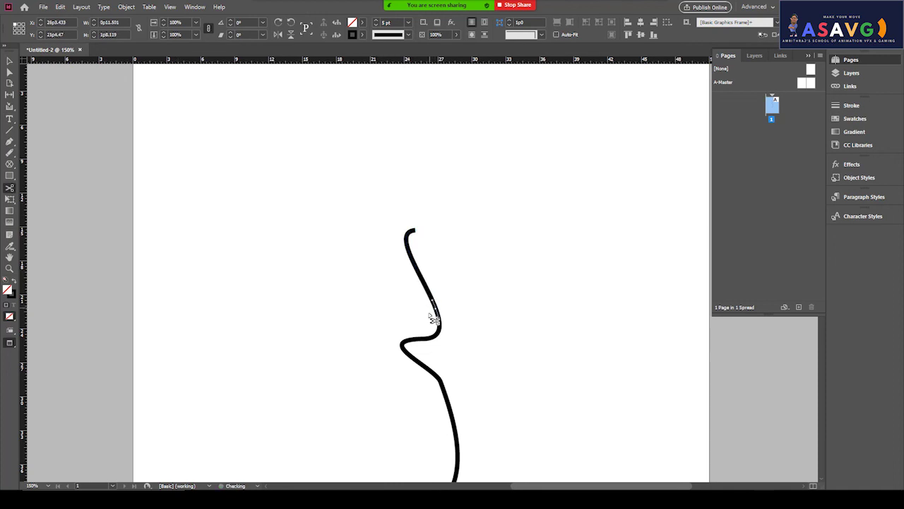
{"action": "left_click", "coordinate": [435, 309]}
- Move the short cut segment to the left, clear of the curve, and select the upper curve piece
{"action": "left_click", "coordinate": [10, 61]}
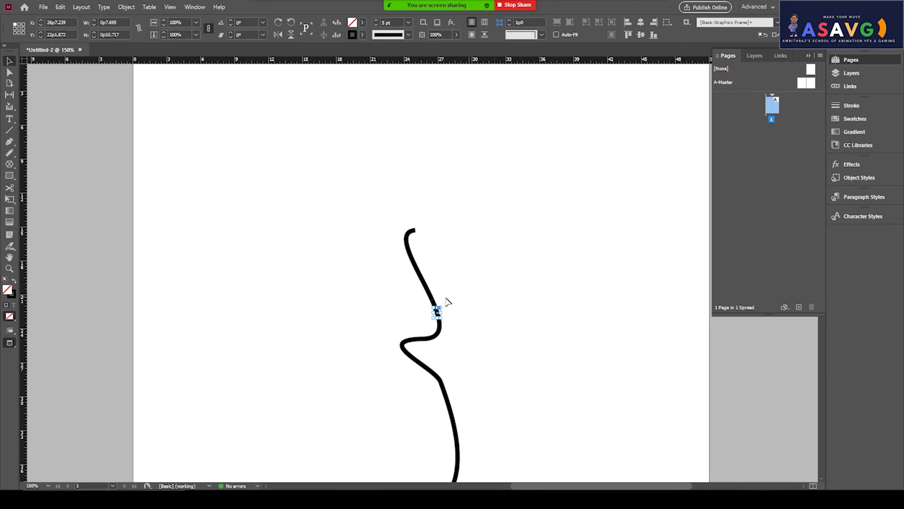
{"action": "left_click_drag", "start_coordinate": [433, 305], "coordinate": [373, 312]}
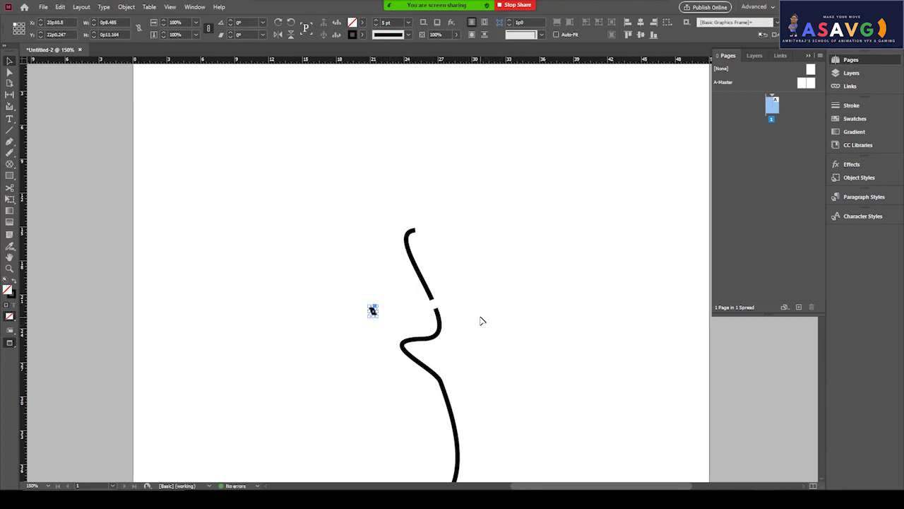
{"action": "key", "text": "ctrl+equal"}
{"action": "key", "text": "ctrl+equal"}
{"action": "scroll", "coordinate": [429, 299], "scroll_direction": "up", "scroll_amount": 1}
{"action": "scroll", "coordinate": [430, 290], "scroll_direction": "down", "scroll_amount": 2}
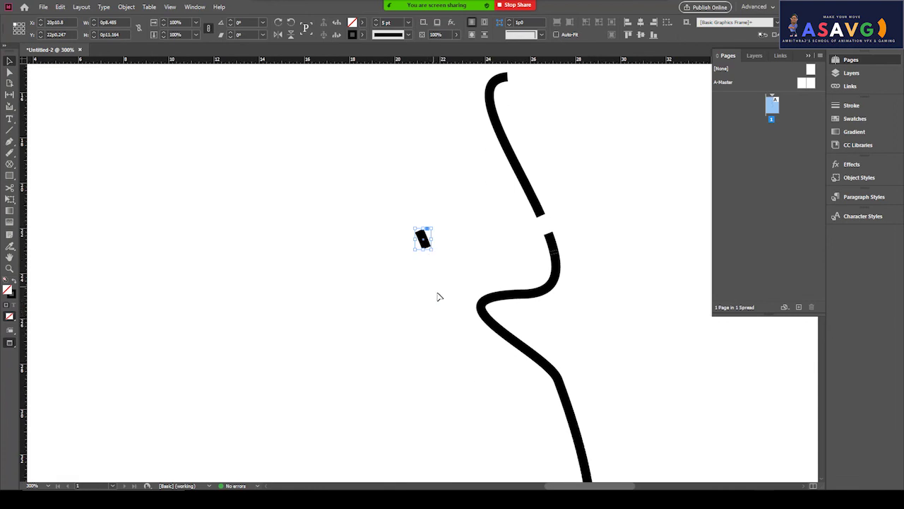
{"action": "left_click", "coordinate": [527, 188]}
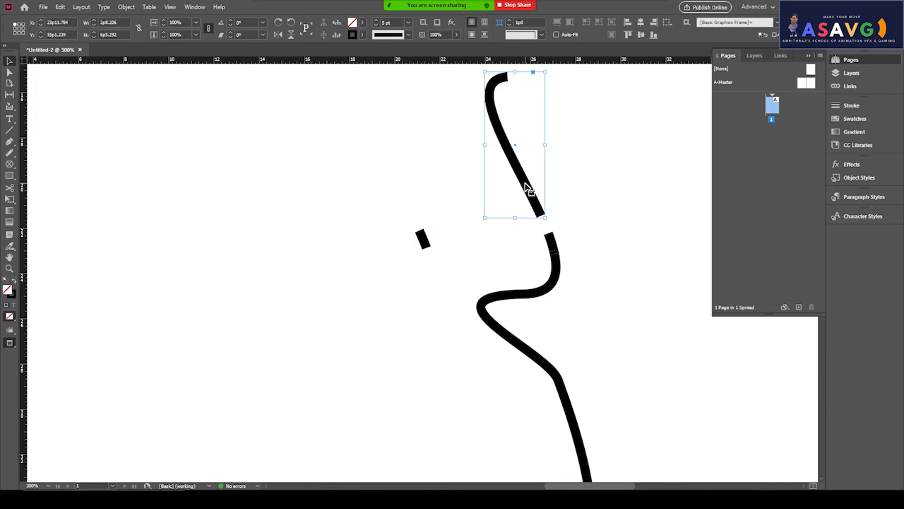
- Try cutting another short segment off the lower end of the upper curve piece with the Scissors tool and moving it to the right
{"action": "left_click", "coordinate": [10, 143]}
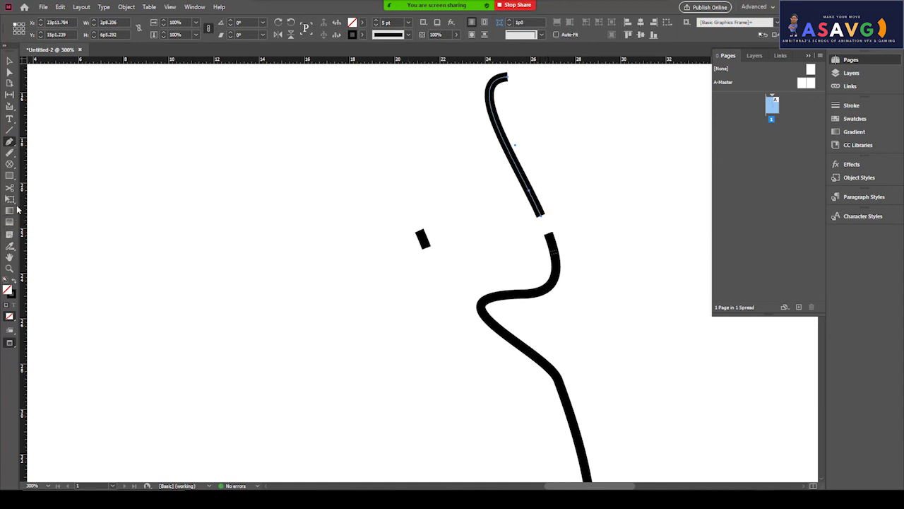
{"action": "left_click", "coordinate": [10, 187]}
{"action": "left_click", "coordinate": [535, 196]}
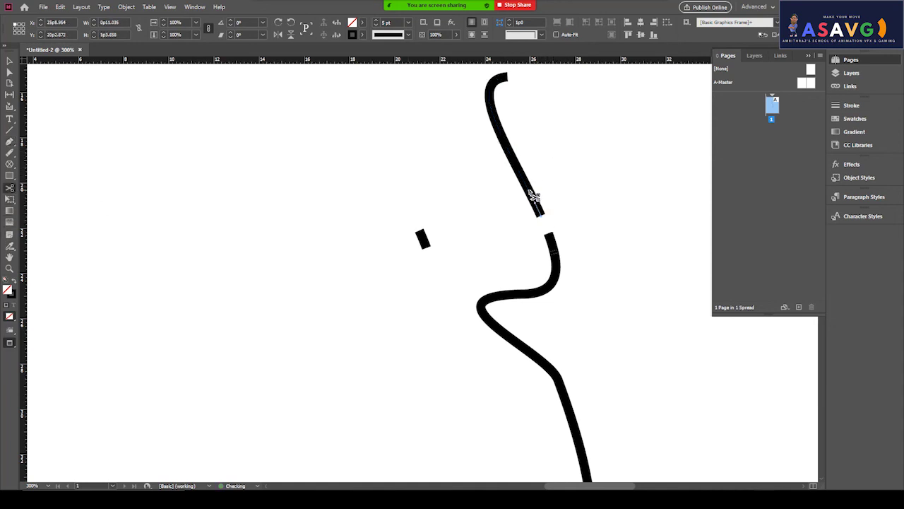
{"action": "left_click", "coordinate": [10, 61]}
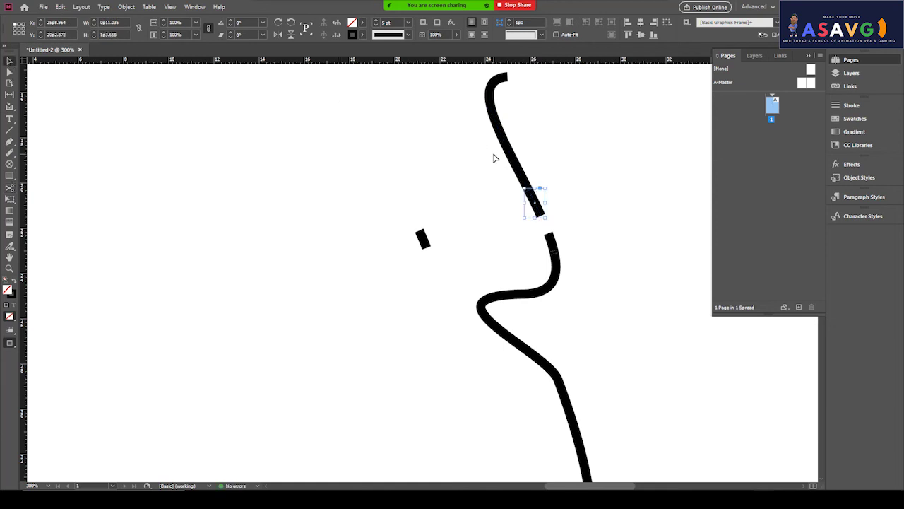
{"action": "left_click_drag", "start_coordinate": [535, 203], "coordinate": [575, 221]}
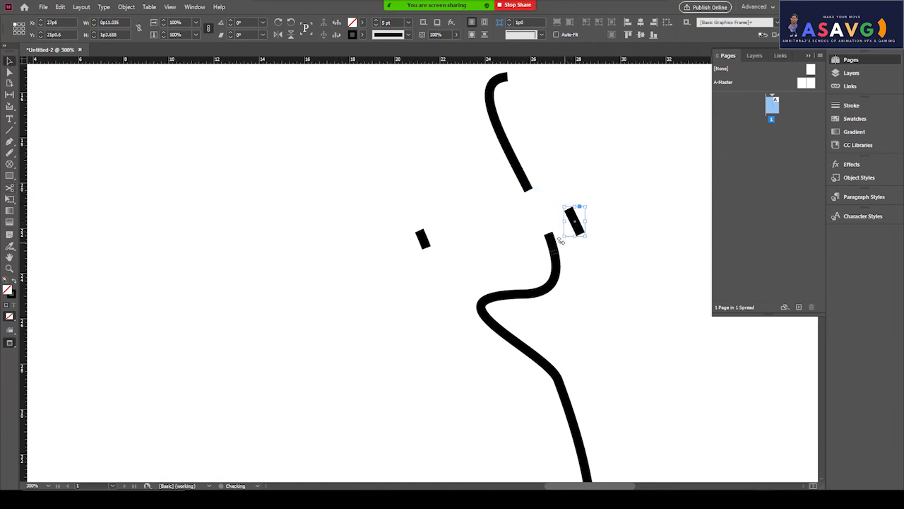
- Undo the recent segment cuts and moves step by step, back to the single upper curve piece
{"action": "key", "text": "ctrl+z"}
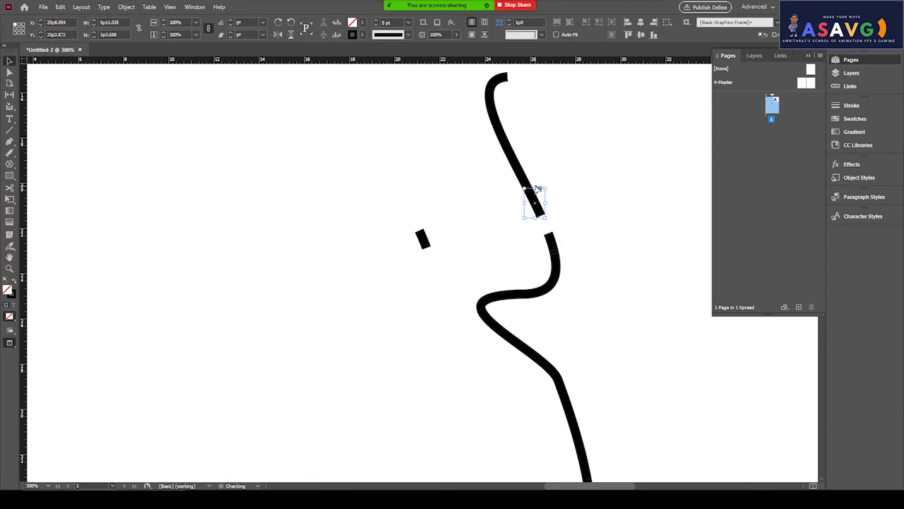
{"action": "key", "text": "ctrl+z"}
{"action": "key", "text": "ctrl+z"}
{"action": "key", "text": "ctrl+z"}
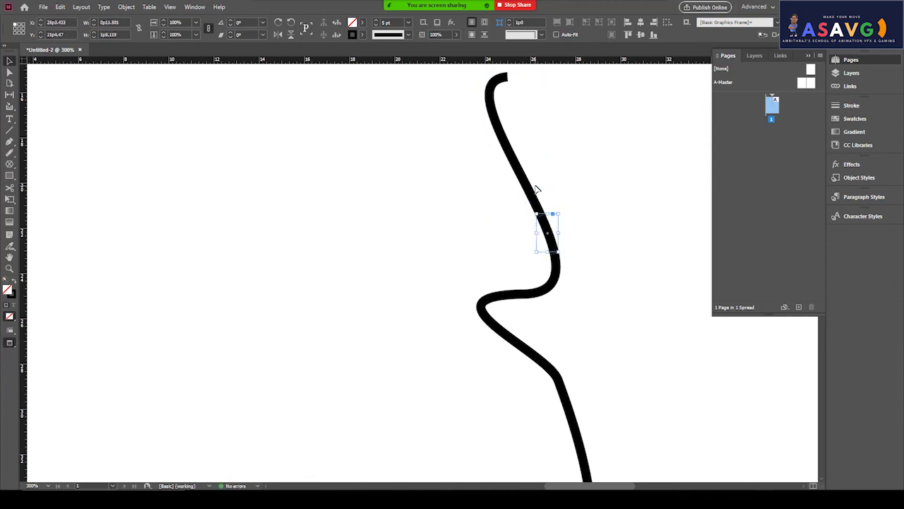
{"action": "key", "text": "ctrl+z"}
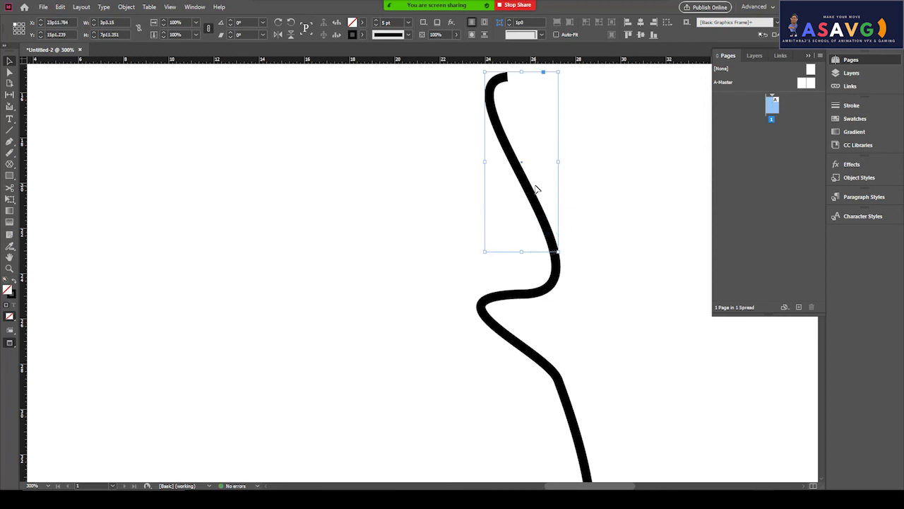
- Try erasing the lower half of the upper curve piece with the Erase tool, and undo it
{"action": "left_click", "coordinate": [10, 188]}
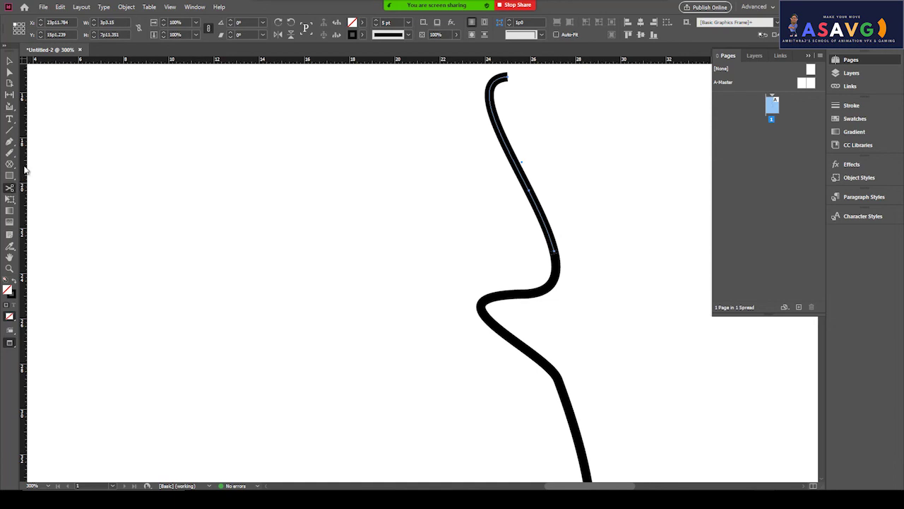
{"action": "right_click", "coordinate": [9, 152]}
{"action": "left_click", "coordinate": [39, 162]}
{"action": "left_click_drag", "start_coordinate": [554, 251], "coordinate": [519, 166]}
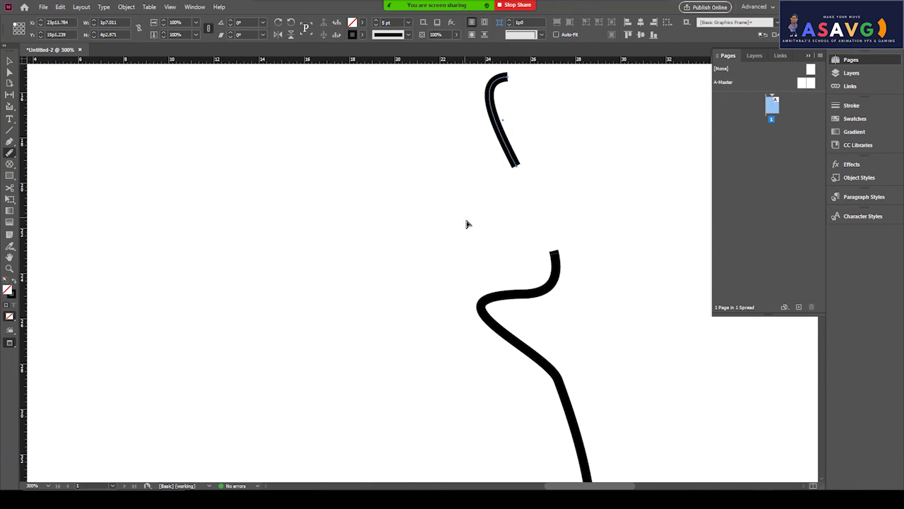
{"action": "key", "text": "ctrl+z"}
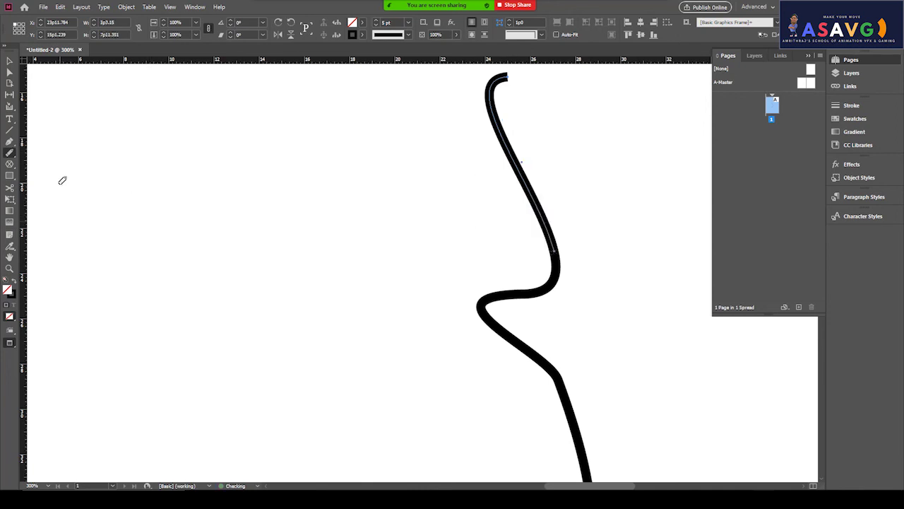
- Cut the lower half of the upper curve piece at three points with the Scissors tool, redoing the lowest cut slightly further down
{"action": "left_click", "coordinate": [10, 188]}
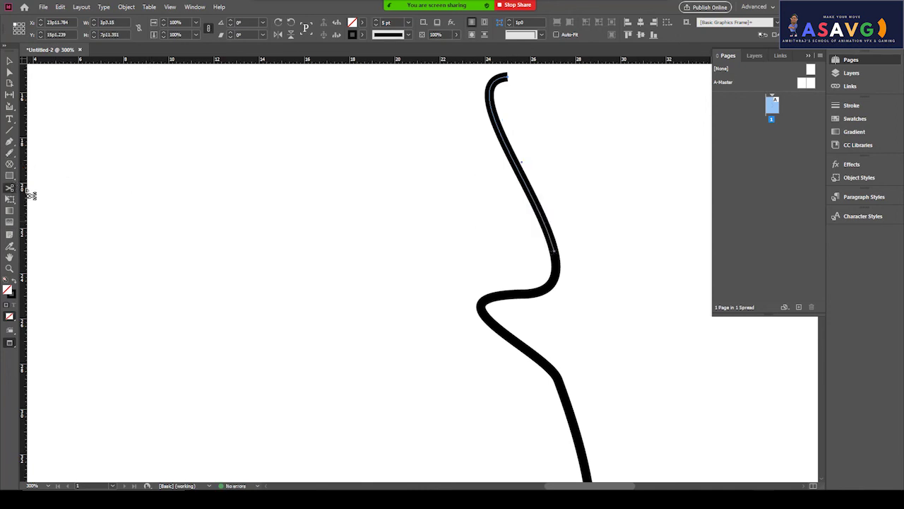
{"action": "left_click", "coordinate": [532, 196]}
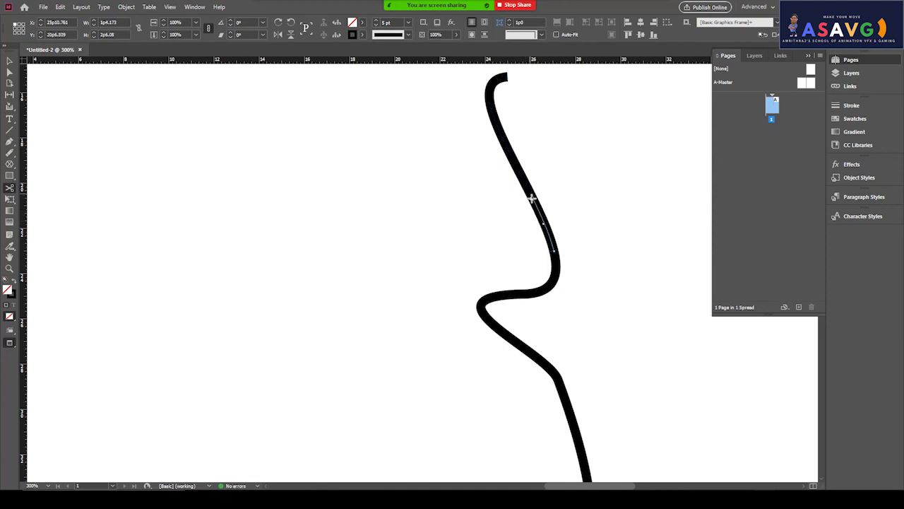
{"action": "left_click", "coordinate": [541, 213]}
{"action": "key", "text": "ctrl+equal"}
{"action": "key", "text": "ctrl+equal"}
{"action": "key", "text": "ctrl+equal"}
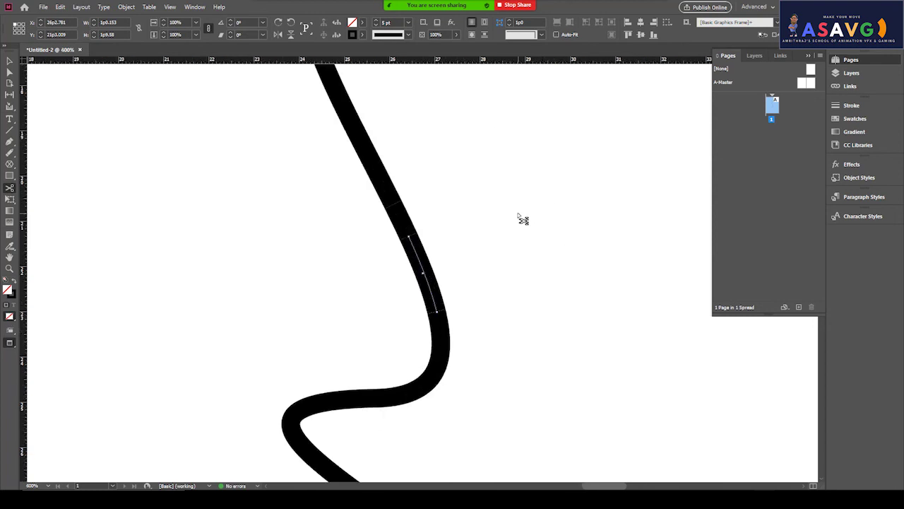
{"action": "left_click", "coordinate": [426, 278]}
{"action": "key", "text": "ctrl+z"}
{"action": "left_click", "coordinate": [431, 290]}
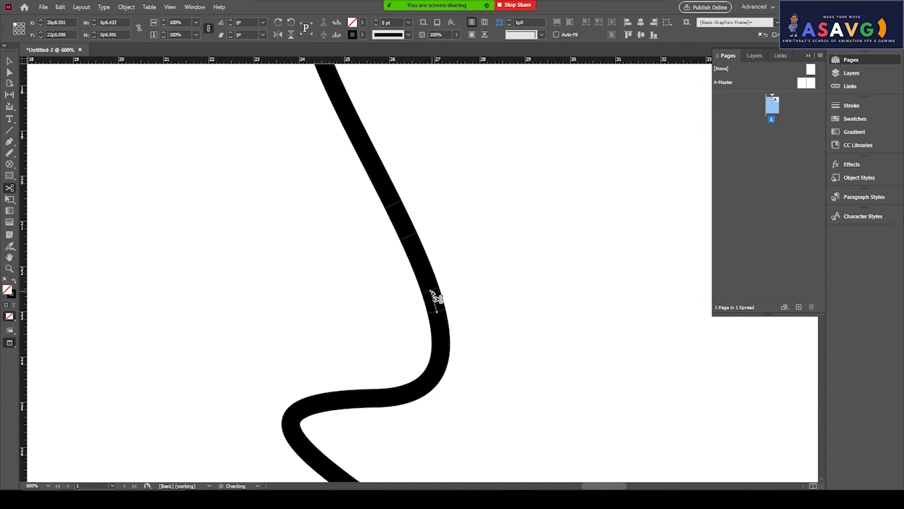
- Select the topmost curve piece and add three anchor points along its length with the Add Anchor Point tool
{"action": "left_click", "coordinate": [10, 142]}
{"action": "left_click", "coordinate": [35, 152]}
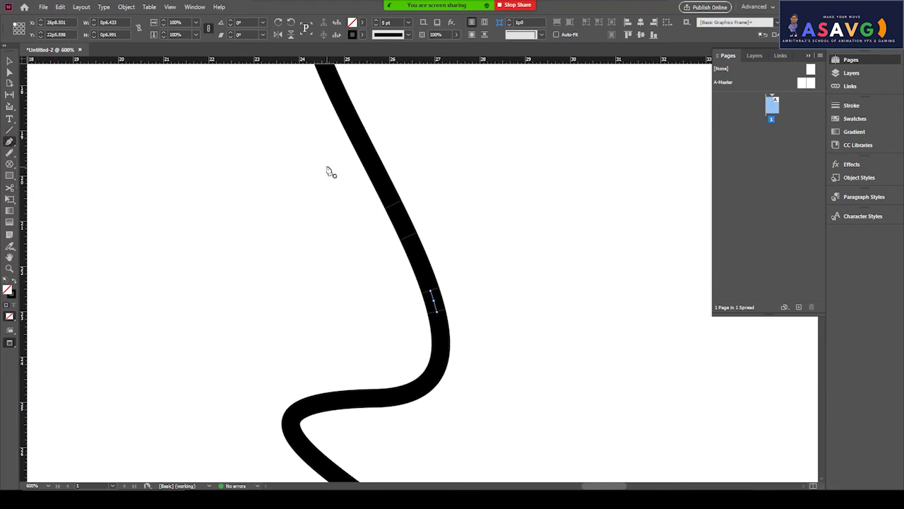
{"action": "left_click", "coordinate": [10, 62]}
{"action": "left_click", "coordinate": [367, 139]}
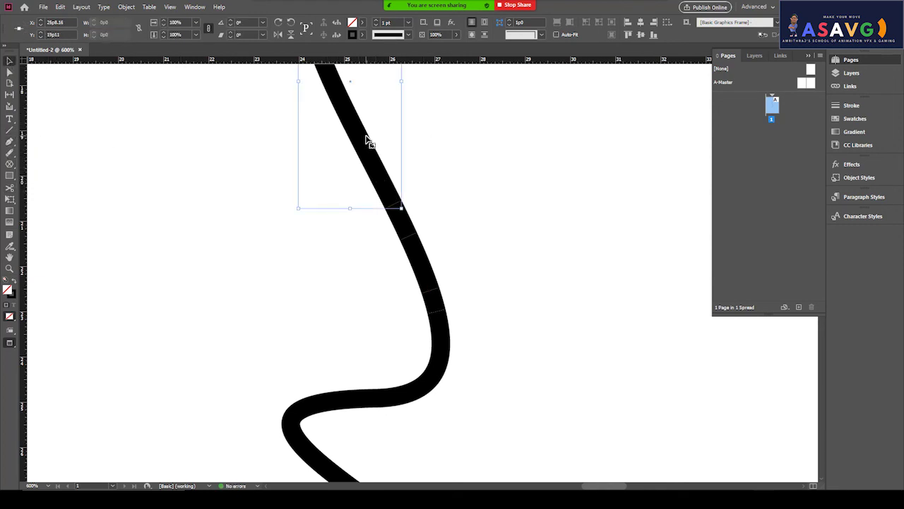
{"action": "left_click", "coordinate": [11, 145]}
{"action": "left_click", "coordinate": [11, 147]}
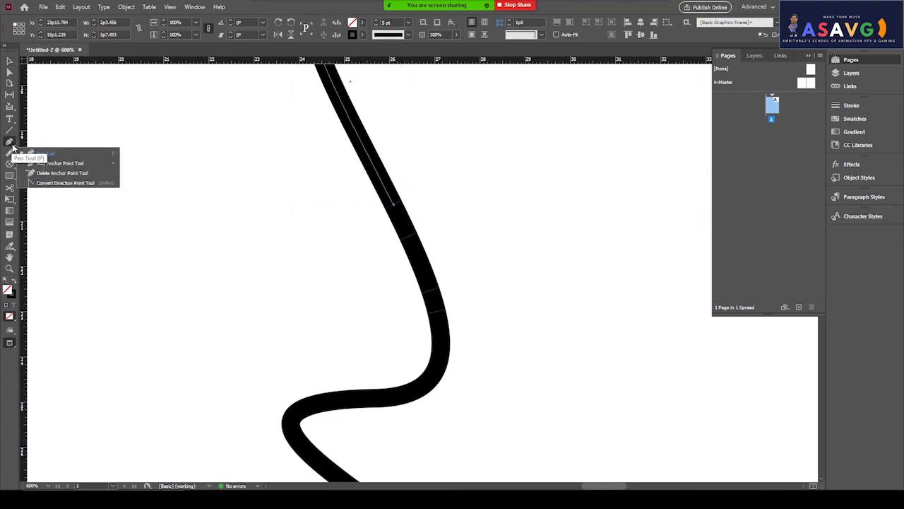
{"action": "left_click", "coordinate": [56, 182]}
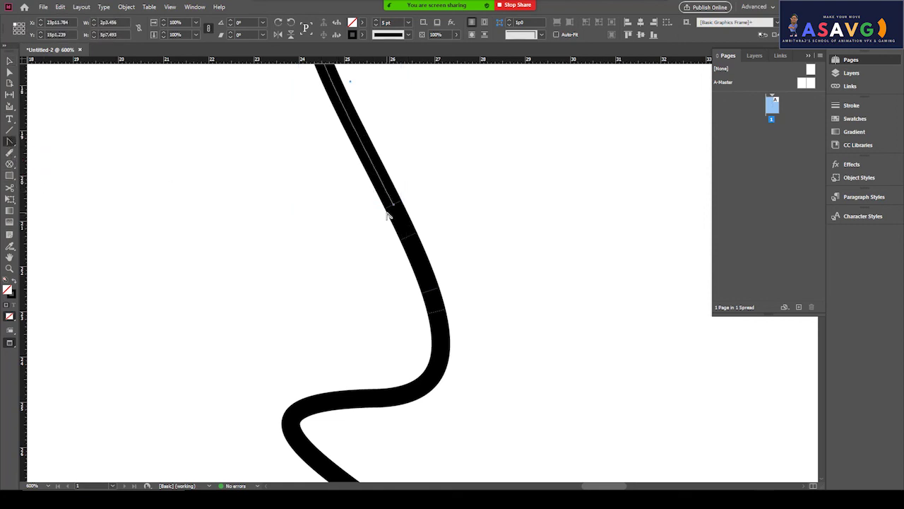
{"action": "left_click_drag", "start_coordinate": [413, 125], "coordinate": [473, 250]}
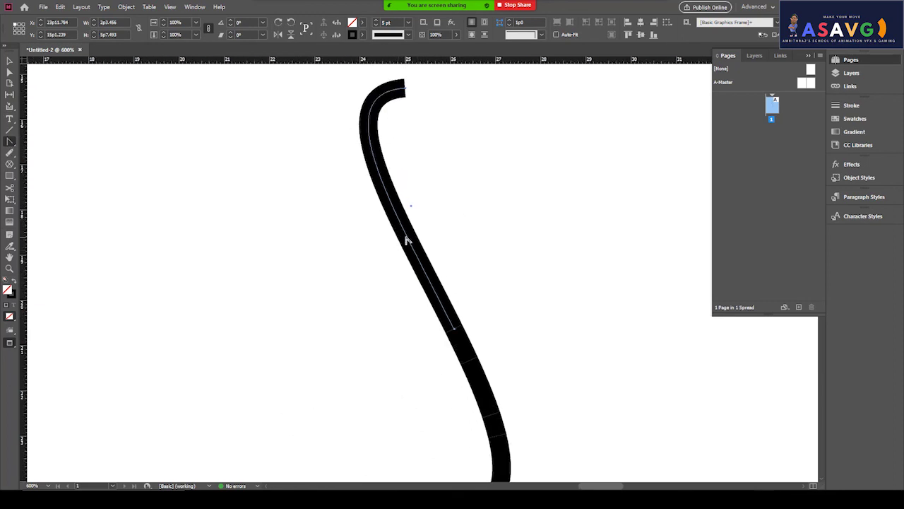
{"action": "left_click", "coordinate": [13, 142]}
{"action": "left_click", "coordinate": [45, 164]}
{"action": "left_click", "coordinate": [415, 255]}
{"action": "left_click", "coordinate": [399, 221]}
{"action": "left_click", "coordinate": [379, 175]}
- Cut the topmost curve piece at three points along its lower straight stretch with the Scissors tool
{"action": "left_click", "coordinate": [10, 190]}
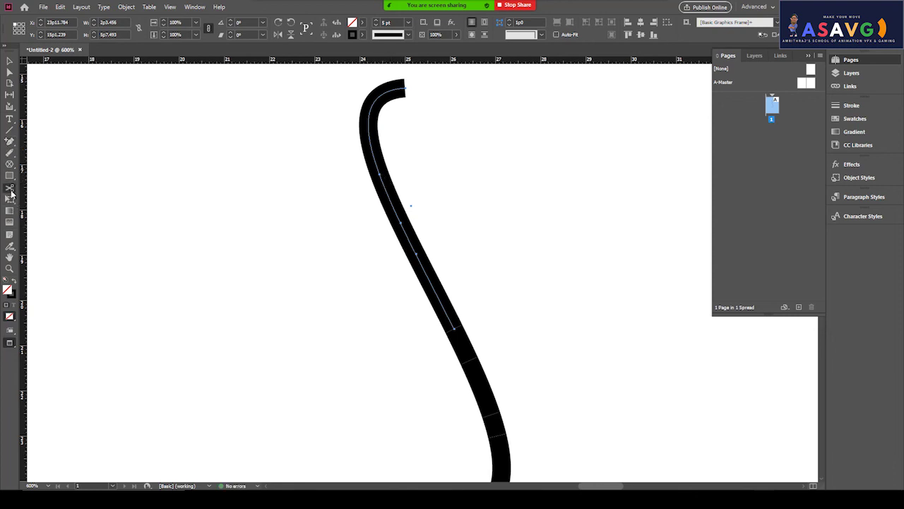
{"action": "left_click", "coordinate": [400, 222]}
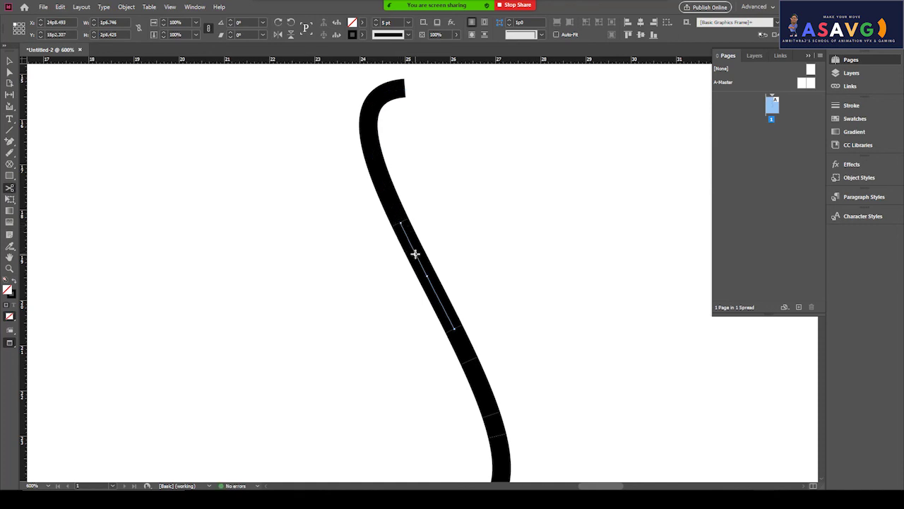
{"action": "left_click", "coordinate": [435, 291]}
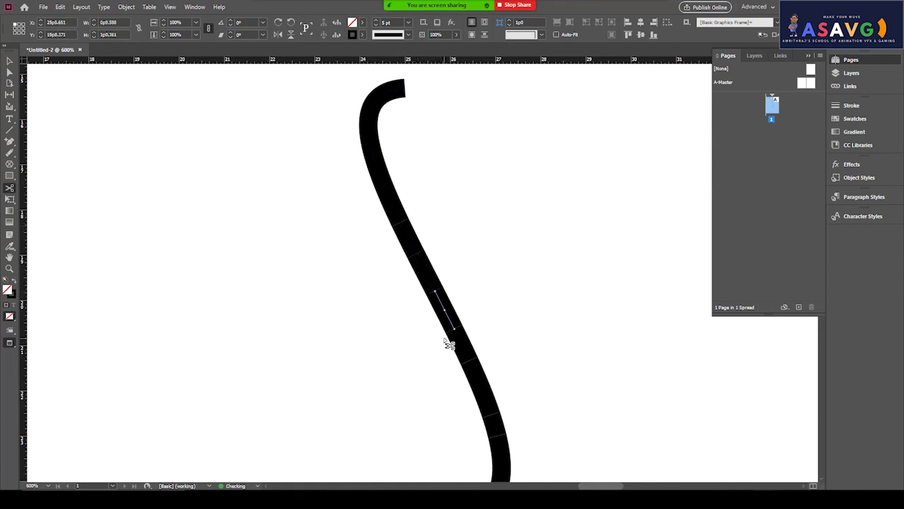
- Move four short cut segments off the curve, one to the upper right and three to the left, and deselect
{"action": "left_click", "coordinate": [9, 60]}
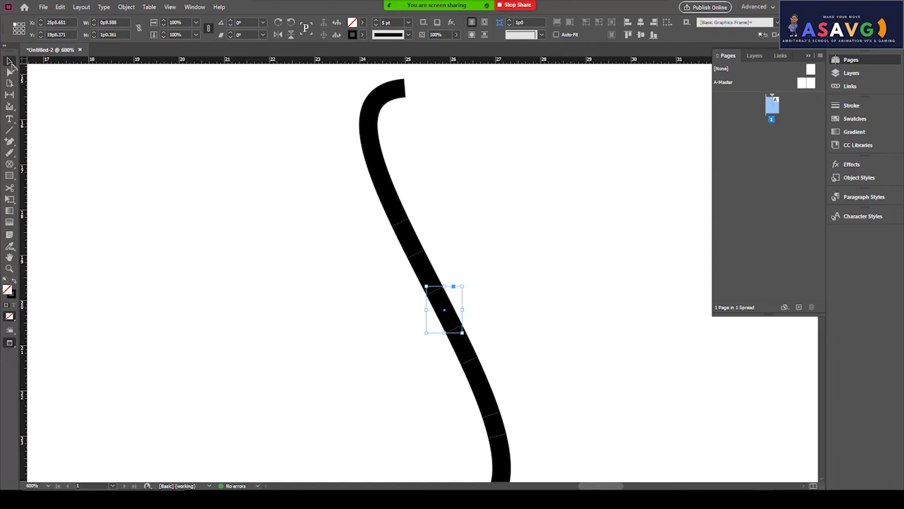
{"action": "left_click", "coordinate": [404, 225]}
{"action": "left_click", "coordinate": [383, 185]}
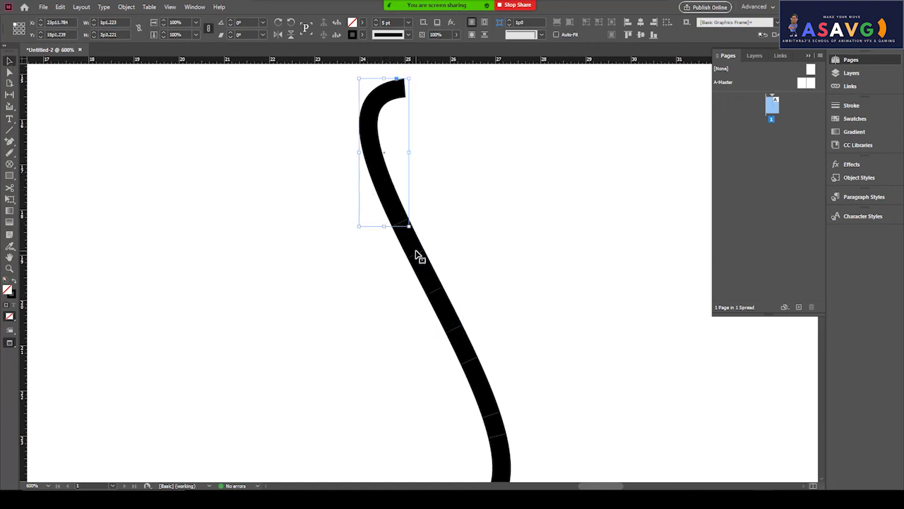
{"action": "left_click", "coordinate": [412, 249]}
{"action": "left_click_drag", "start_coordinate": [411, 242], "coordinate": [328, 261]}
{"action": "left_click_drag", "start_coordinate": [420, 262], "coordinate": [457, 217]}
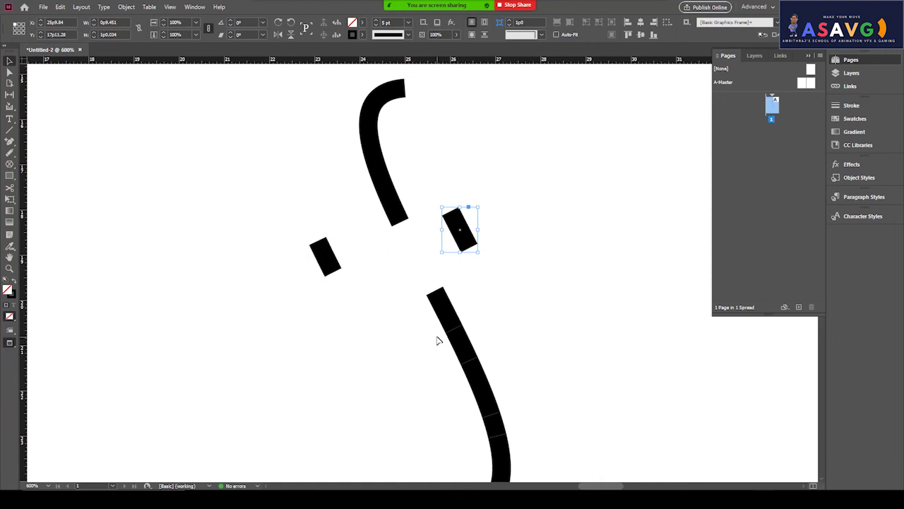
{"action": "left_click_drag", "start_coordinate": [452, 321], "coordinate": [322, 316]}
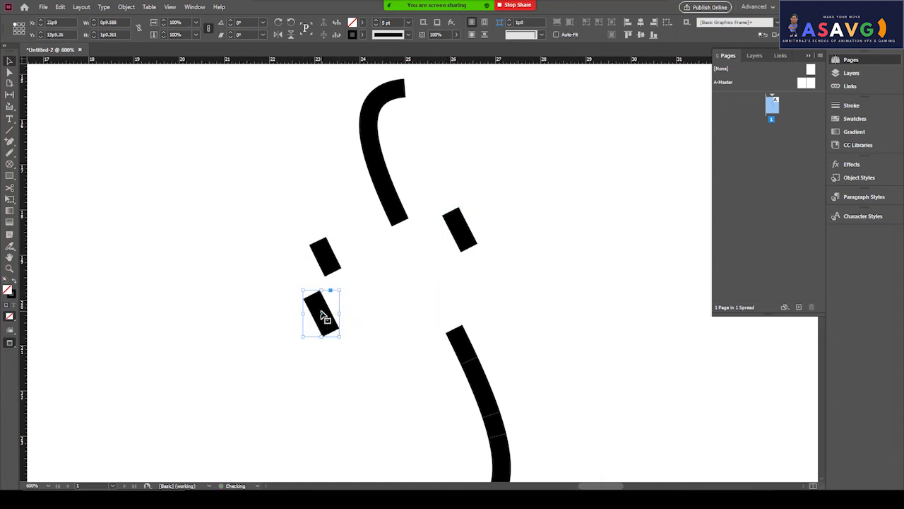
{"action": "left_click_drag", "start_coordinate": [457, 347], "coordinate": [400, 347]}
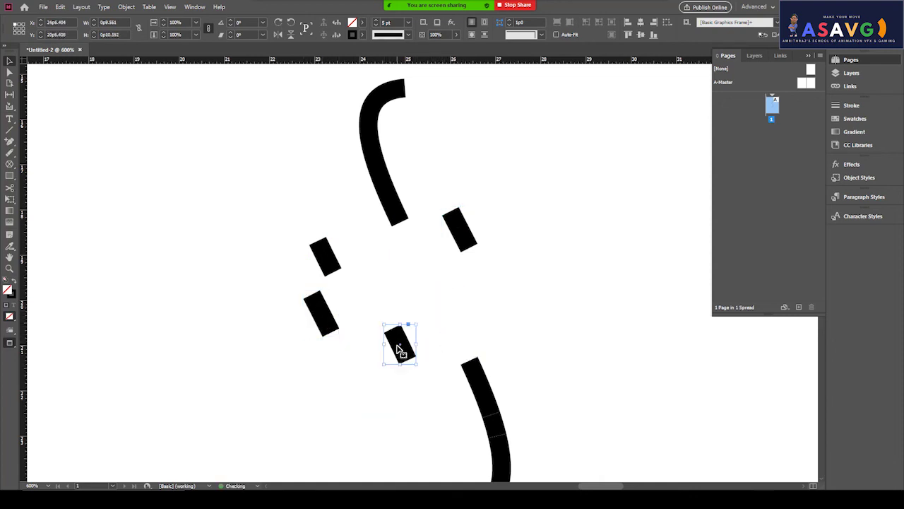
{"action": "left_click", "coordinate": [316, 392]}
- Try erasing across the middle of the lowest detached segment with the Erase tool, and undo it
{"action": "left_click", "coordinate": [401, 344]}
{"action": "left_click", "coordinate": [11, 143]}
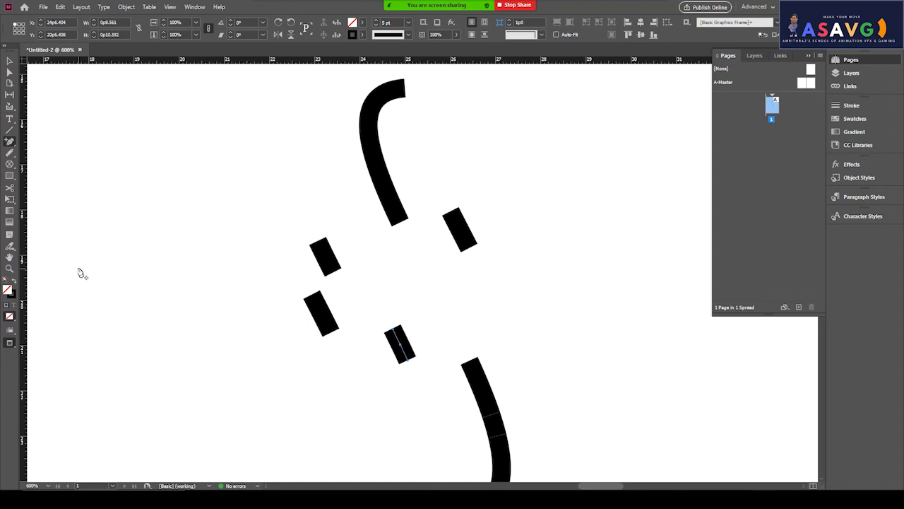
{"action": "left_click", "coordinate": [12, 153]}
{"action": "left_click", "coordinate": [47, 185]}
{"action": "left_click_drag", "start_coordinate": [375, 347], "coordinate": [434, 349]}
{"action": "key", "text": "ctrl+z"}
- Cut the lowest detached segment in half with the Scissors tool and move its upper half up and left, beside the neighbouring segment
{"action": "left_click", "coordinate": [10, 187]}
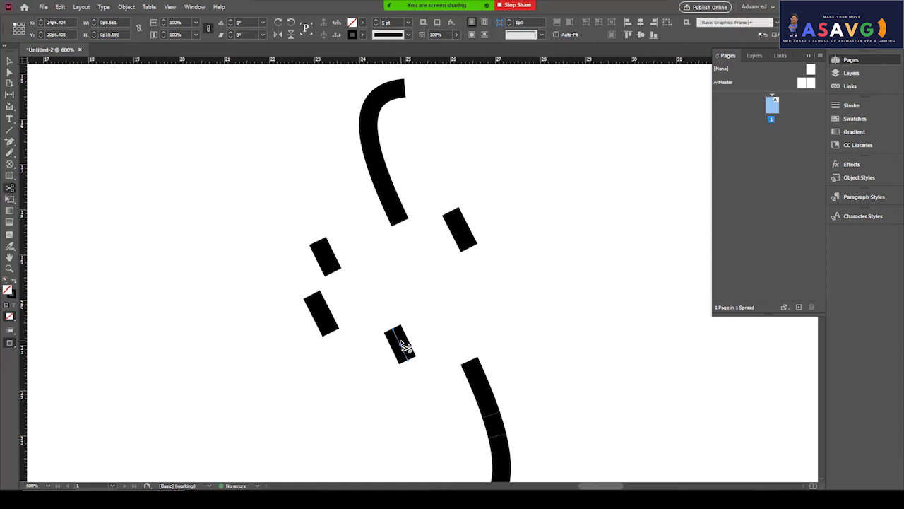
{"action": "left_click", "coordinate": [401, 344]}
{"action": "left_click", "coordinate": [9, 72]}
{"action": "left_click", "coordinate": [403, 347]}
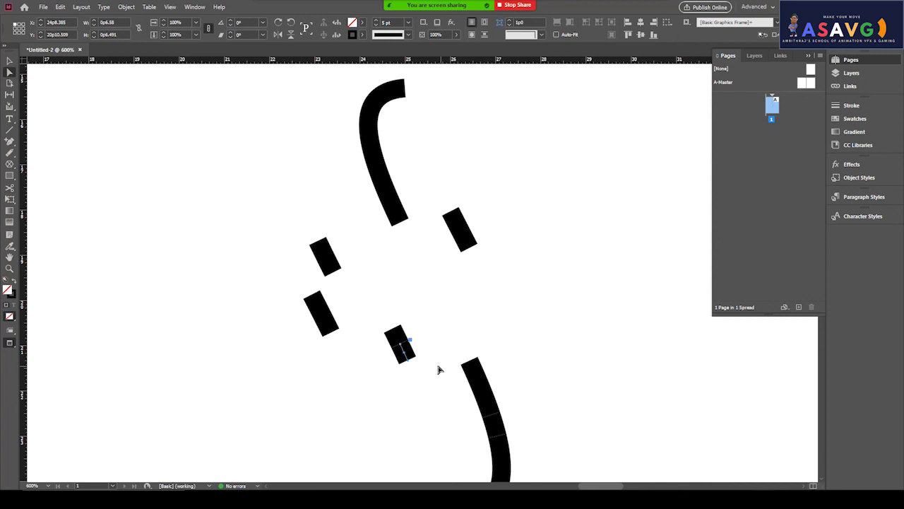
{"action": "left_click_drag", "start_coordinate": [379, 336], "coordinate": [329, 295]}
{"action": "left_click", "coordinate": [399, 339]}
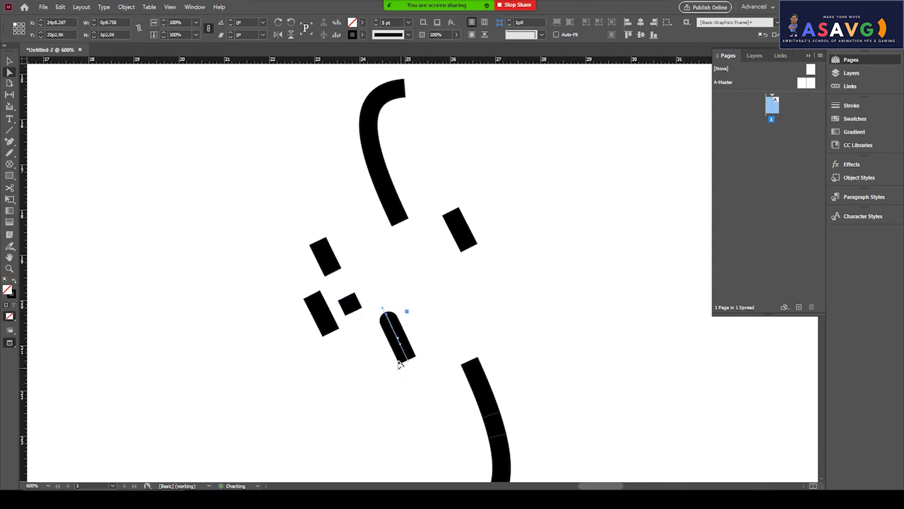
{"action": "key", "text": "Delete"}
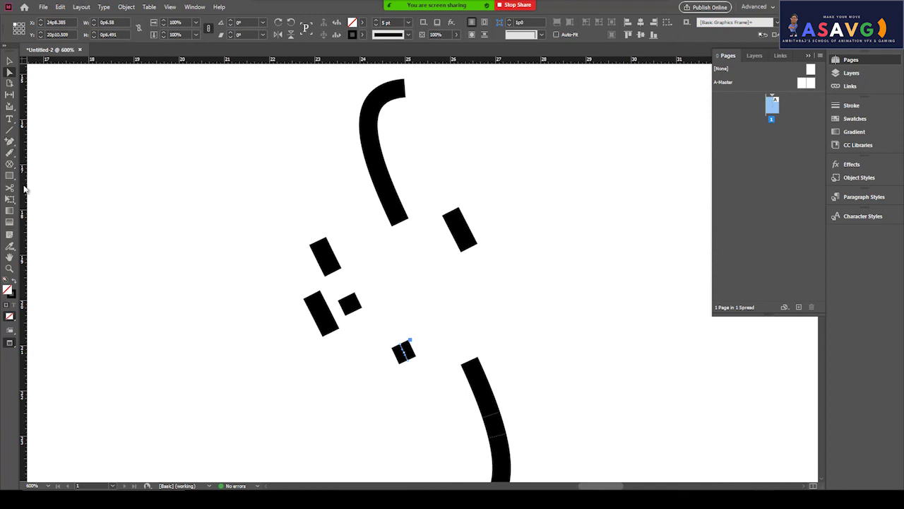
- Transform the hooked top curve piece with the Free Transform tool and move it to the upper left, clear of the cut segments
{"action": "left_click", "coordinate": [10, 200]}
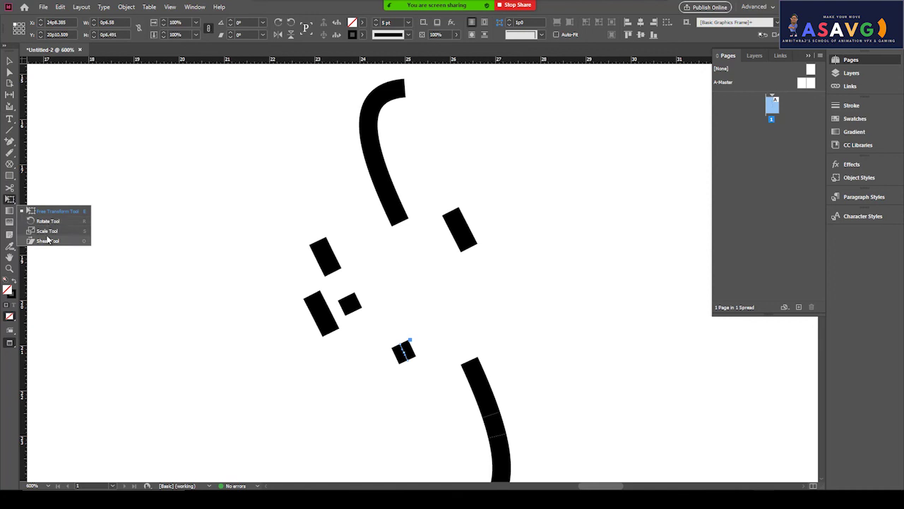
{"action": "left_click", "coordinate": [51, 210]}
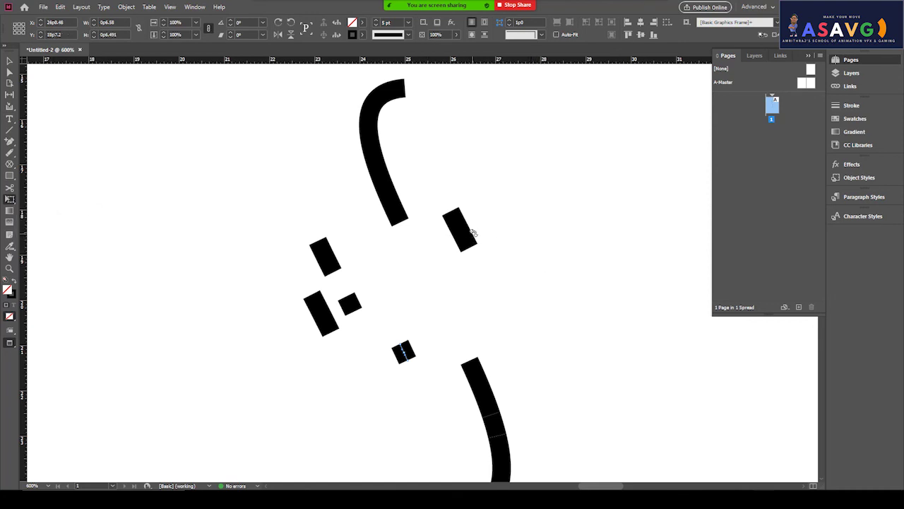
{"action": "left_click", "coordinate": [9, 63]}
{"action": "left_click", "coordinate": [389, 187]}
{"action": "left_click", "coordinate": [13, 201]}
{"action": "mouse_move", "coordinate": [410, 80]}
{"action": "left_mouse_down"}
{"action": "mouse_move", "coordinate": [479, 75]}
{"action": "mouse_move", "coordinate": [484, 113]}
{"action": "left_mouse_up"}
{"action": "mouse_move", "coordinate": [486, 232]}
{"action": "left_mouse_down"}
{"action": "mouse_move", "coordinate": [602, 347]}
{"action": "mouse_move", "coordinate": [411, 222]}
{"action": "mouse_move", "coordinate": [465, 267]}
{"action": "mouse_move", "coordinate": [450, 259]}
{"action": "left_mouse_up"}
{"action": "left_click_drag", "start_coordinate": [370, 73], "coordinate": [356, 149]}
{"action": "mouse_move", "coordinate": [400, 177]}
{"action": "left_mouse_down"}
{"action": "mouse_move", "coordinate": [289, 182]}
{"action": "mouse_move", "coordinate": [209, 209]}
{"action": "left_mouse_up"}
{"action": "left_click_drag", "start_coordinate": [295, 226], "coordinate": [201, 288]}
- Rotate the hooked curve freehand with the Rotate tool, then turn it about its centre to about 73°
{"action": "left_click_drag", "start_coordinate": [9, 199], "coordinate": [43, 220]}
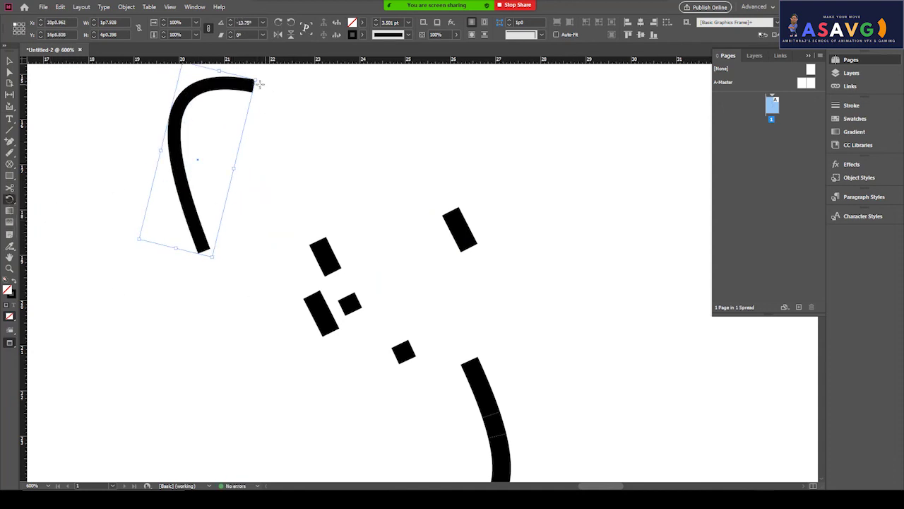
{"action": "mouse_move", "coordinate": [255, 82]}
{"action": "left_mouse_down"}
{"action": "mouse_move", "coordinate": [277, 141]}
{"action": "mouse_move", "coordinate": [158, 248]}
{"action": "mouse_move", "coordinate": [379, 177]}
{"action": "mouse_move", "coordinate": [365, 156]}
{"action": "left_mouse_up"}
{"action": "mouse_move", "coordinate": [297, 154]}
{"action": "left_mouse_down"}
{"action": "mouse_move", "coordinate": [402, 200]}
{"action": "mouse_move", "coordinate": [443, 232]}
{"action": "left_mouse_up"}
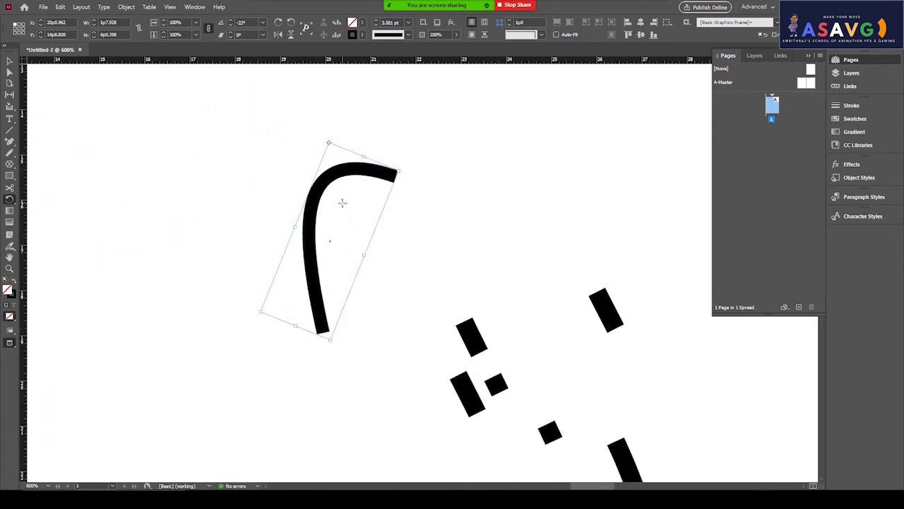
{"action": "left_click", "coordinate": [329, 241]}
{"action": "mouse_move", "coordinate": [329, 145]}
{"action": "left_mouse_down"}
{"action": "mouse_move", "coordinate": [407, 191]}
{"action": "mouse_move", "coordinate": [341, 295]}
{"action": "mouse_move", "coordinate": [318, 145]}
{"action": "mouse_move", "coordinate": [299, 182]}
{"action": "mouse_move", "coordinate": [439, 239]}
{"action": "left_mouse_up"}
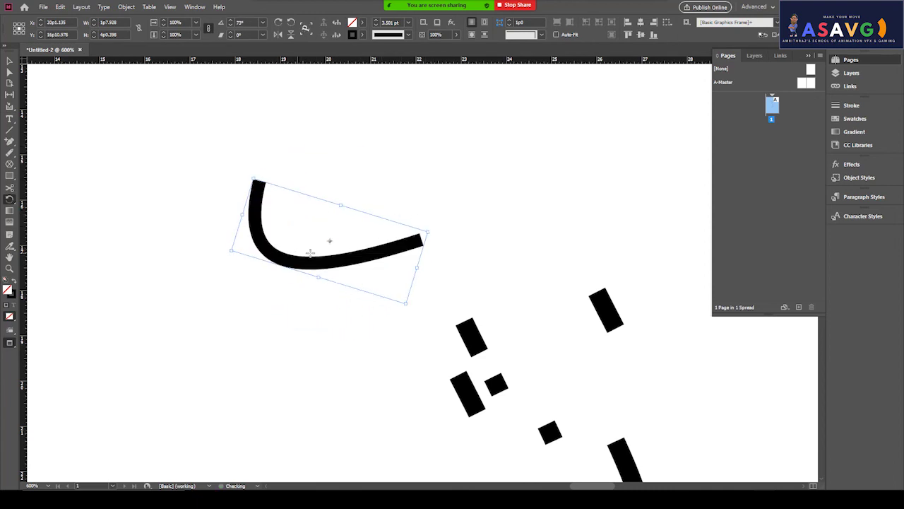
- Rotate the curve about two new pivot points, one at its outer bend and one above it, to about -54.5°
{"action": "left_click", "coordinate": [246, 243]}
{"action": "mouse_move", "coordinate": [429, 232]}
{"action": "left_mouse_down"}
{"action": "mouse_move", "coordinate": [424, 279]}
{"action": "mouse_move", "coordinate": [155, 303]}
{"action": "mouse_move", "coordinate": [156, 232]}
{"action": "mouse_move", "coordinate": [394, 244]}
{"action": "mouse_move", "coordinate": [308, 298]}
{"action": "mouse_move", "coordinate": [385, 249]}
{"action": "left_mouse_up"}
{"action": "left_click", "coordinate": [284, 202]}
{"action": "left_click_drag", "start_coordinate": [426, 225], "coordinate": [209, 264]}
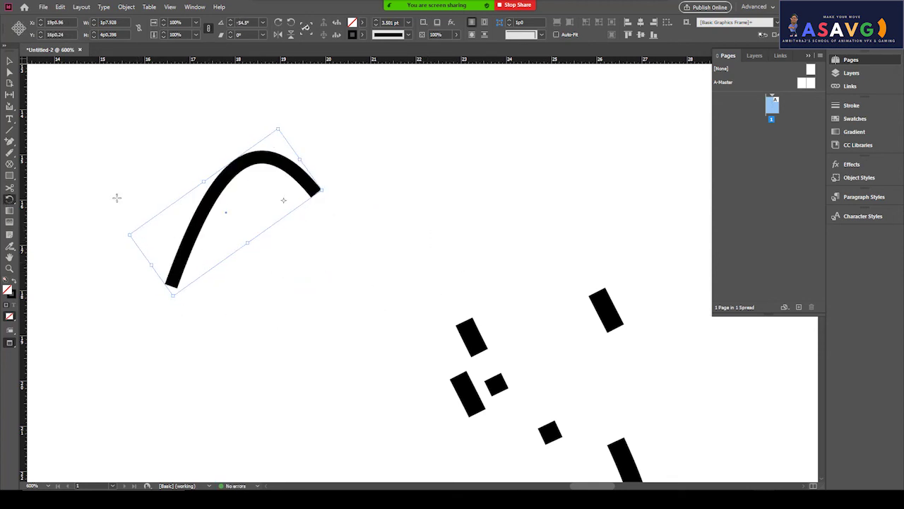
- Try two more rotations of the curve about a pivot on its upper bend and another pivot, and undo both
{"action": "left_click", "coordinate": [243, 160]}
{"action": "mouse_move", "coordinate": [280, 129]}
{"action": "left_mouse_down"}
{"action": "mouse_move", "coordinate": [307, 162]}
{"action": "mouse_move", "coordinate": [129, 325]}
{"action": "mouse_move", "coordinate": [486, 211]}
{"action": "left_mouse_up"}
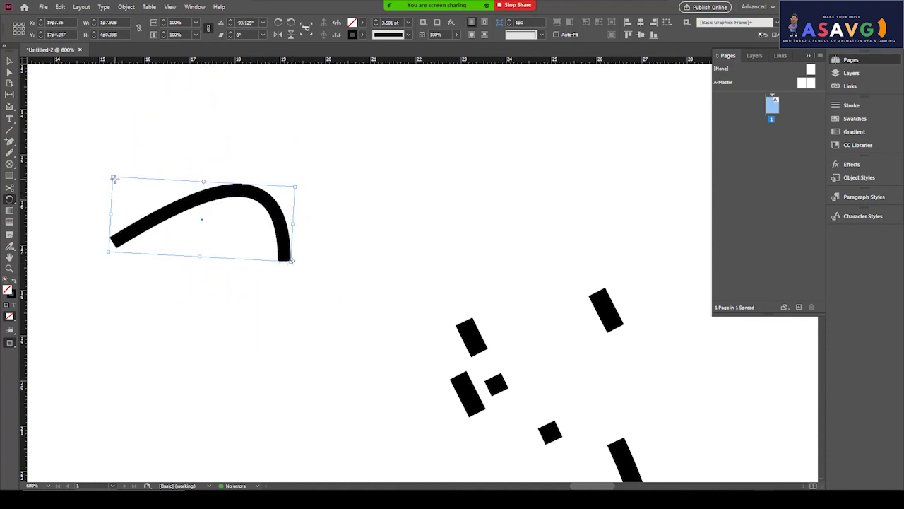
{"action": "left_click_drag", "start_coordinate": [115, 178], "coordinate": [389, 251]}
{"action": "key", "text": "ctrl+z"}
{"action": "key", "text": "ctrl+z"}
- Try scaling the curve with the Scale tool, first freely and then about its centre, undoing each attempt
{"action": "left_click", "coordinate": [9, 199]}
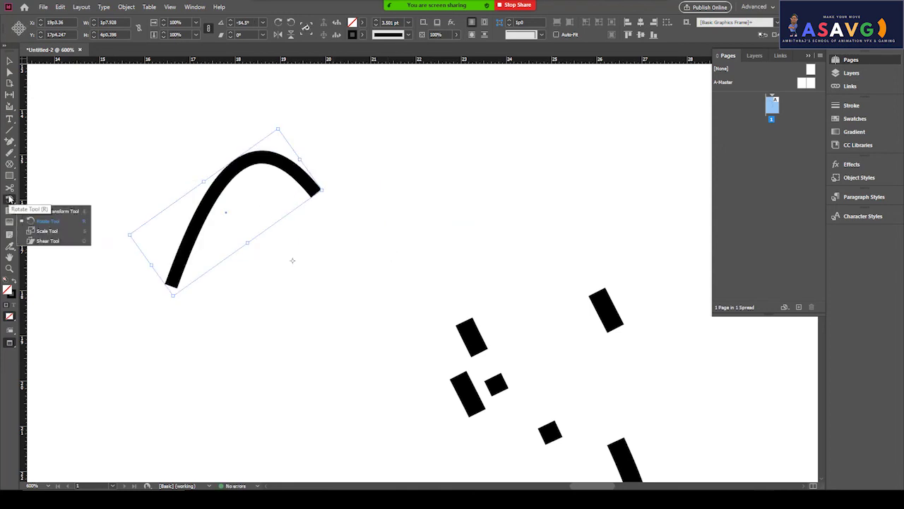
{"action": "left_click", "coordinate": [38, 230]}
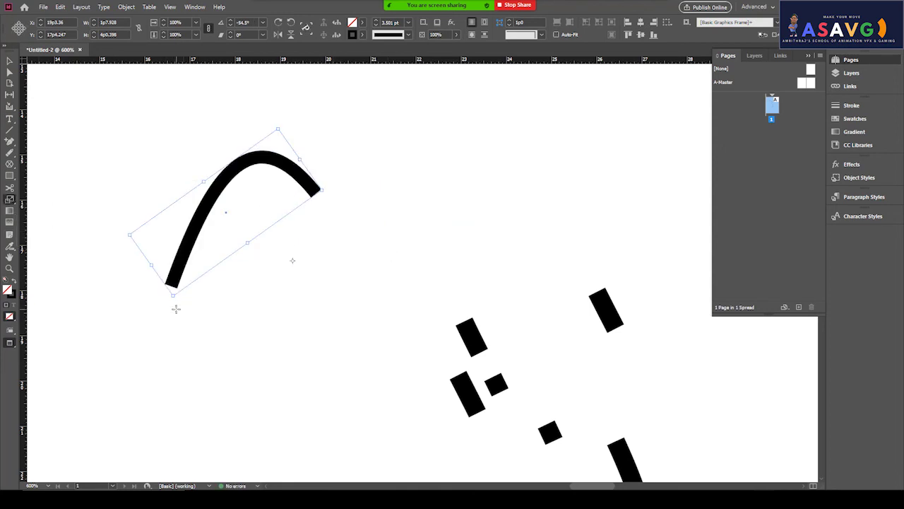
{"action": "left_click_drag", "start_coordinate": [172, 296], "coordinate": [207, 311]}
{"action": "key", "text": "ctrl+z"}
{"action": "left_click", "coordinate": [225, 212]}
{"action": "left_click_drag", "start_coordinate": [175, 300], "coordinate": [141, 363]}
{"action": "key", "text": "ctrl+z"}
- Try shearing the curve from its right end with the Shear tool, and undo it
{"action": "left_click_drag", "start_coordinate": [10, 204], "coordinate": [28, 243]}
{"action": "left_click_drag", "start_coordinate": [319, 189], "coordinate": [447, 170]}
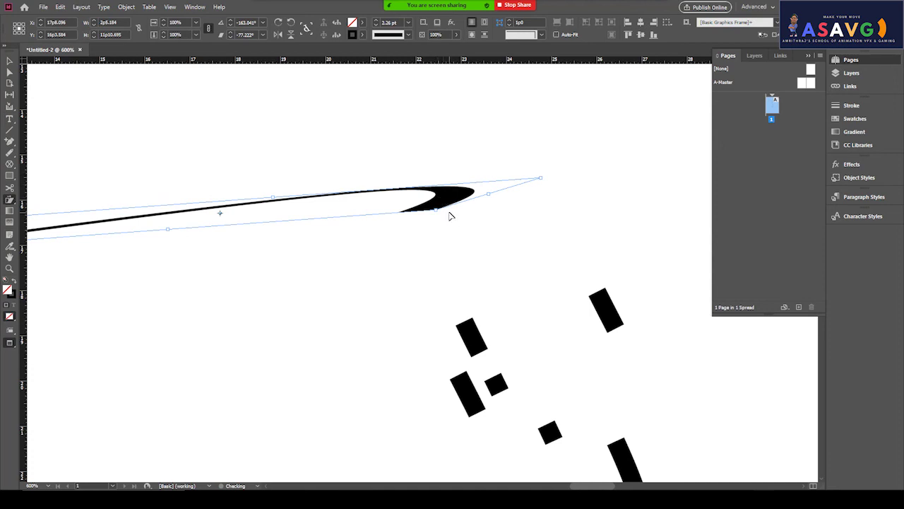
{"action": "key", "text": "ctrl+z"}
- Delete the curve and draw a rectangle about 4p8.64 wide and 3p4.08 high in its place
{"action": "left_click", "coordinate": [9, 61]}
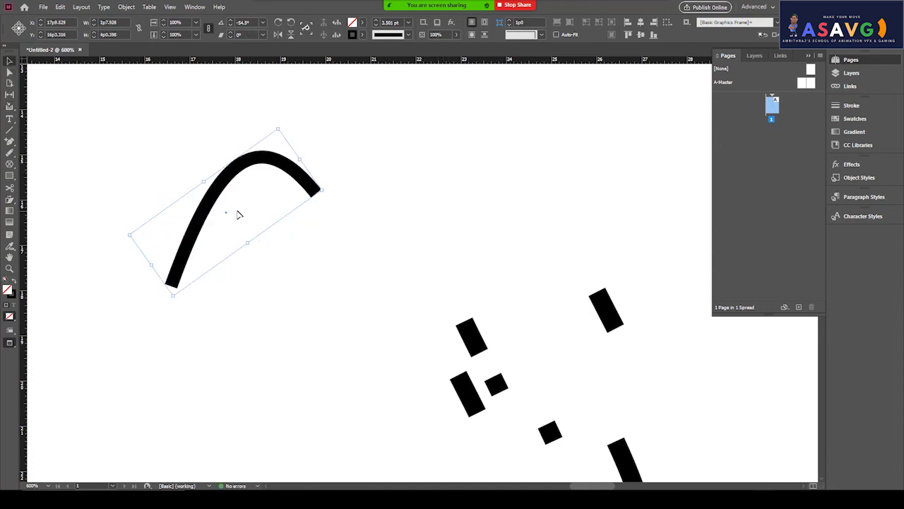
{"action": "key", "text": "Delete"}
{"action": "left_click", "coordinate": [10, 177]}
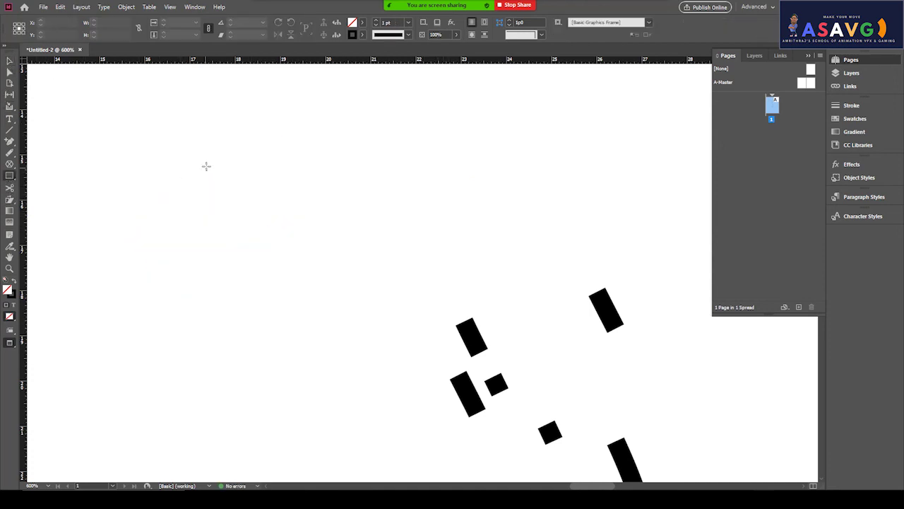
{"action": "left_click_drag", "start_coordinate": [209, 163], "coordinate": [420, 312]}
- Fill the new rectangle with a medium blue picked in the Color Picker
{"action": "left_click", "coordinate": [353, 23], "text": "shift"}
{"action": "left_click", "coordinate": [414, 244]}
{"action": "left_click", "coordinate": [543, 184]}
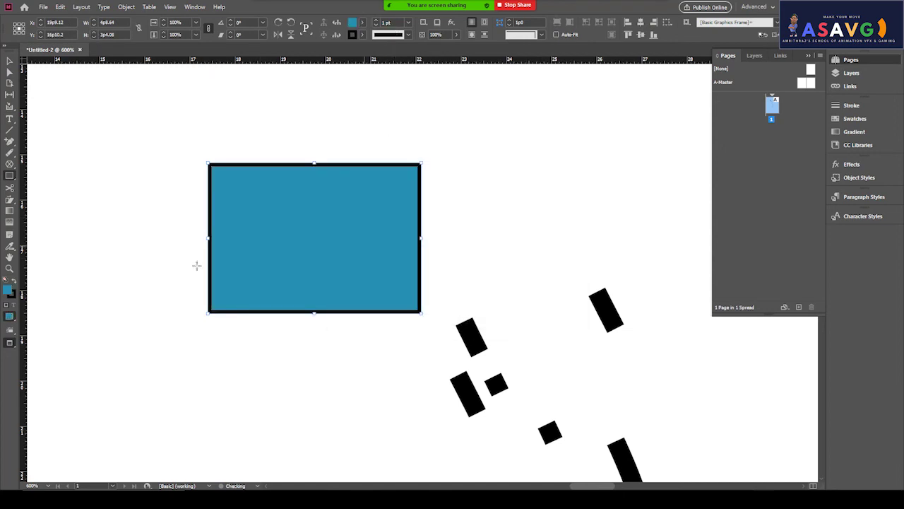
- Try shearing the rectangle from its upper-right and lower-right corners with the Shear tool, undoing each distortion
{"action": "left_click", "coordinate": [14, 201]}
{"action": "left_click_drag", "start_coordinate": [422, 161], "coordinate": [640, 261]}
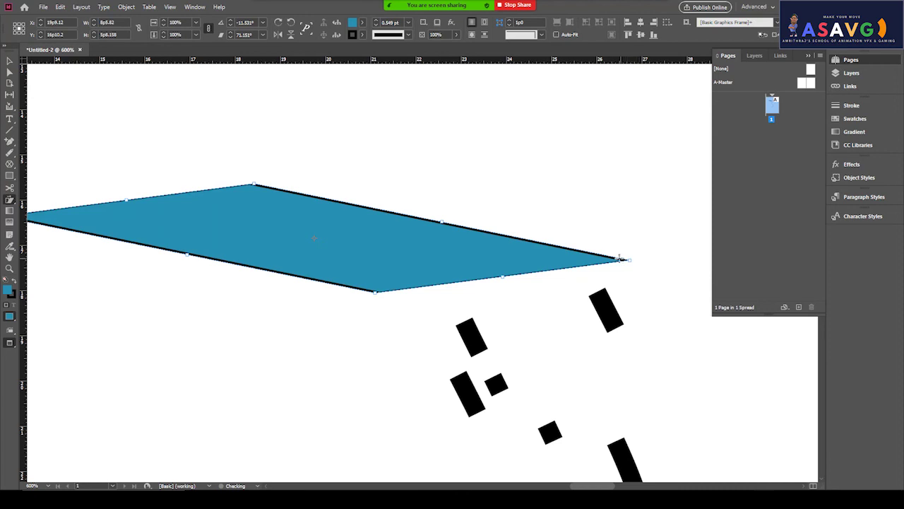
{"action": "key", "text": "ctrl+z"}
{"action": "left_click_drag", "start_coordinate": [422, 312], "coordinate": [651, 222]}
{"action": "left_click_drag", "start_coordinate": [268, 295], "coordinate": [269, 318]}
{"action": "key", "text": "ctrl+z"}
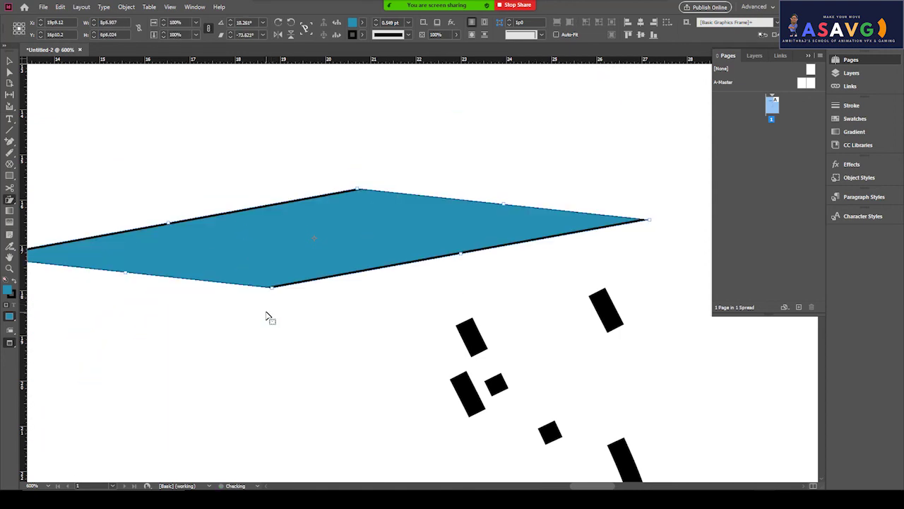
{"action": "key", "text": "ctrl+z"}
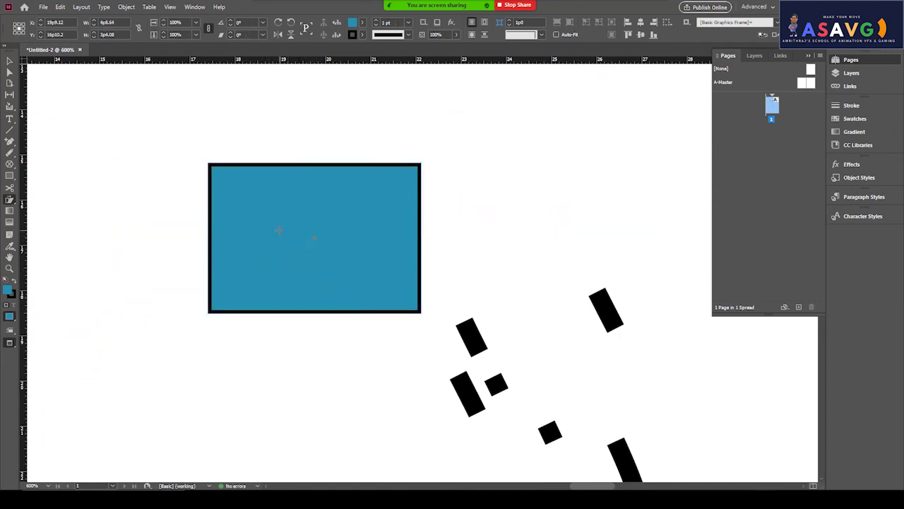
- Try two more freehand shears from the rectangle's lower-right corner, one up and outward and one upward, undoing each
{"action": "left_click_drag", "start_coordinate": [417, 311], "coordinate": [648, 177]}
{"action": "key", "text": "ctrl+z"}
{"action": "left_click_drag", "start_coordinate": [421, 311], "coordinate": [402, 190]}
{"action": "key", "text": "ctrl+z"}
- Try preset shear angles of 20°, 45° and 60° on the rectangle, and reset the shear angle to 0°
{"action": "left_click", "coordinate": [263, 35]}
{"action": "left_click", "coordinate": [249, 89]}
{"action": "left_click", "coordinate": [262, 35]}
{"action": "left_click", "coordinate": [255, 115]}
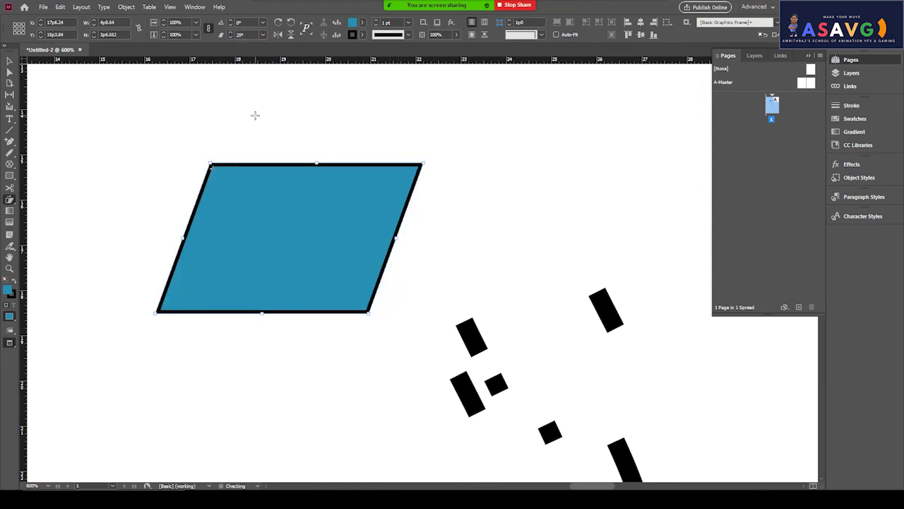
{"action": "left_click", "coordinate": [262, 34]}
{"action": "left_click", "coordinate": [246, 131]}
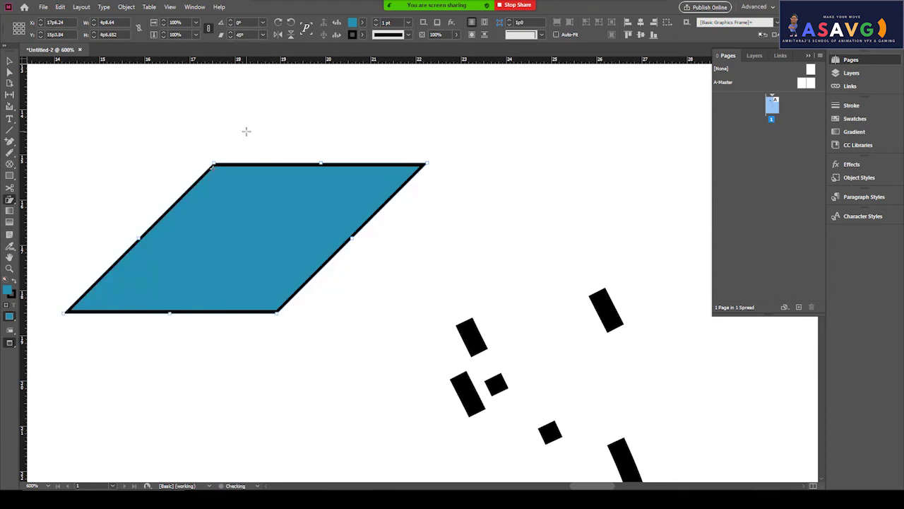
{"action": "left_click", "coordinate": [258, 34]}
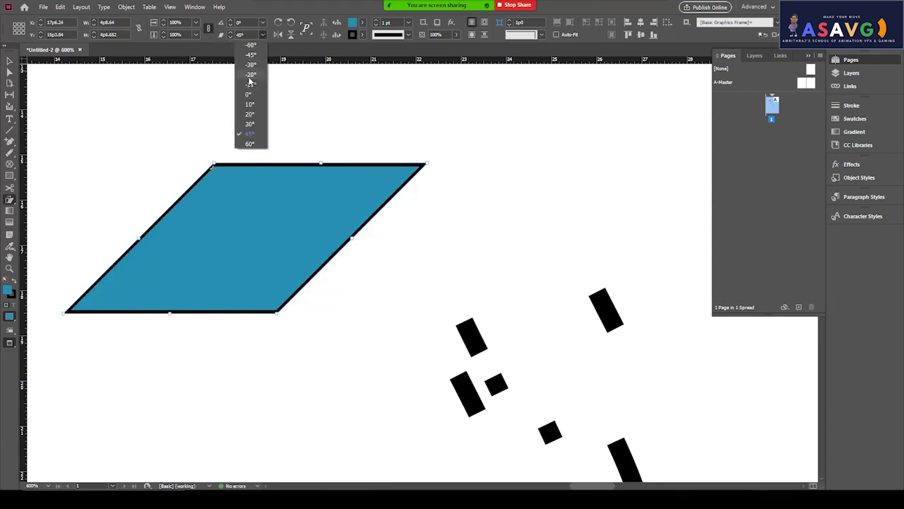
{"action": "left_click", "coordinate": [251, 145]}
{"action": "left_click", "coordinate": [262, 35]}
{"action": "left_click", "coordinate": [250, 87]}
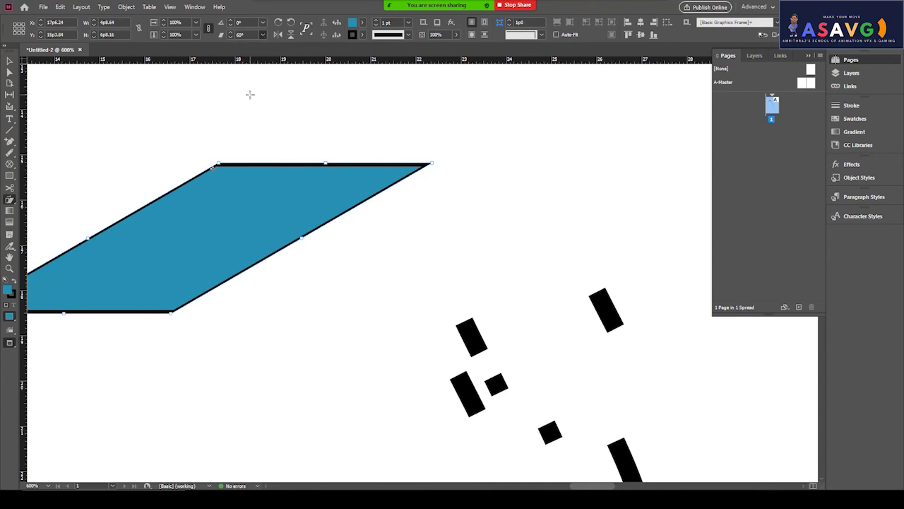
- Set the blue rectangle's rotation angle to 90°
{"action": "left_click", "coordinate": [254, 22]}
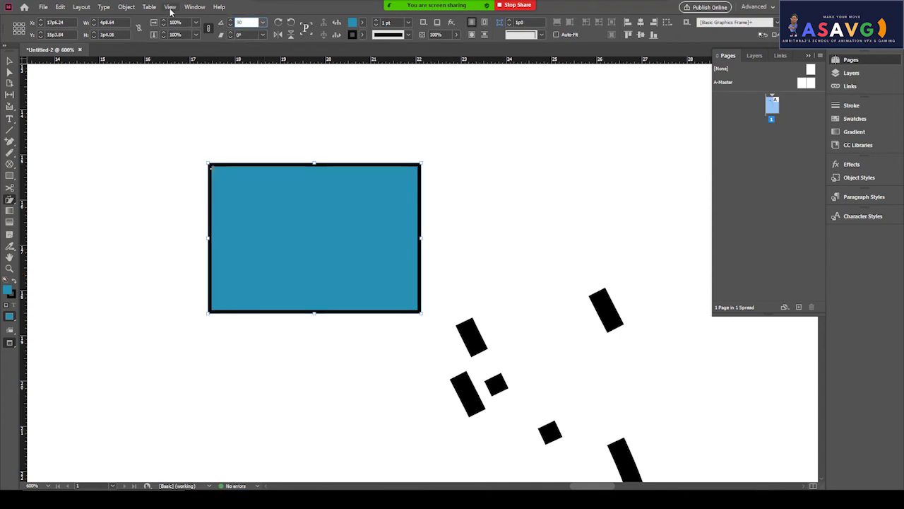
{"action": "type", "text": "90"}
{"action": "key", "text": "Return"}
{"action": "scroll", "coordinate": [419, 262], "scroll_direction": "up", "scroll_amount": 3}
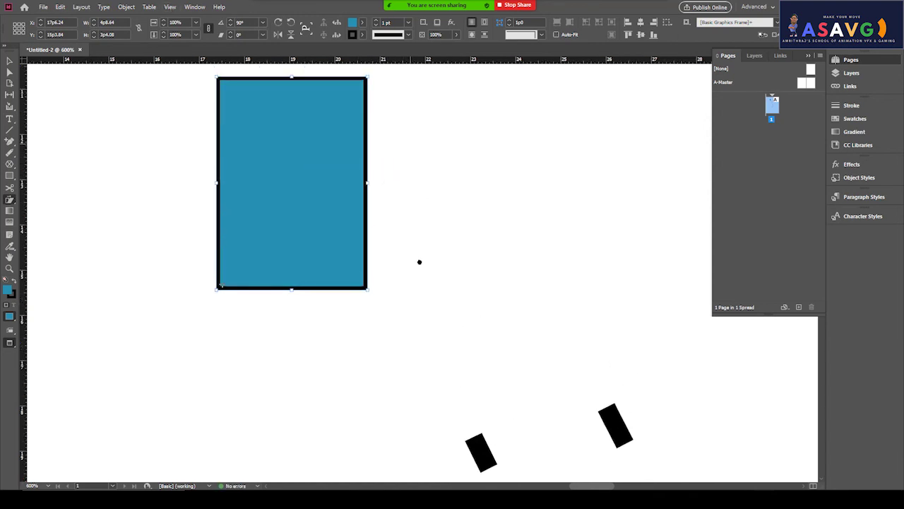
{"action": "left_click_drag", "start_coordinate": [418, 262], "coordinate": [428, 325]}
- Try a 45° shear angle on the rotated rectangle, and reset the shear angle to 0°
{"action": "left_click", "coordinate": [264, 35]}
{"action": "left_click", "coordinate": [261, 134]}
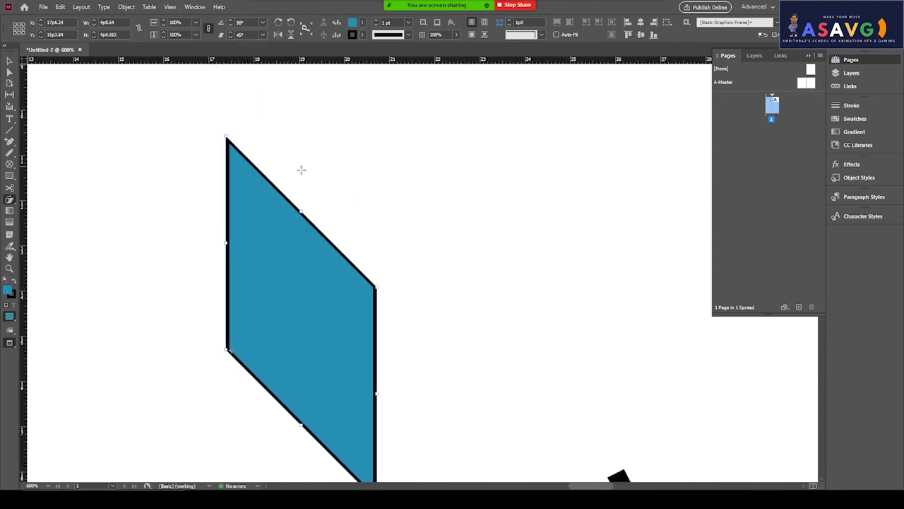
{"action": "scroll", "coordinate": [301, 170], "scroll_direction": "down", "scroll_amount": 1}
{"action": "key", "text": "ctrl+minus"}
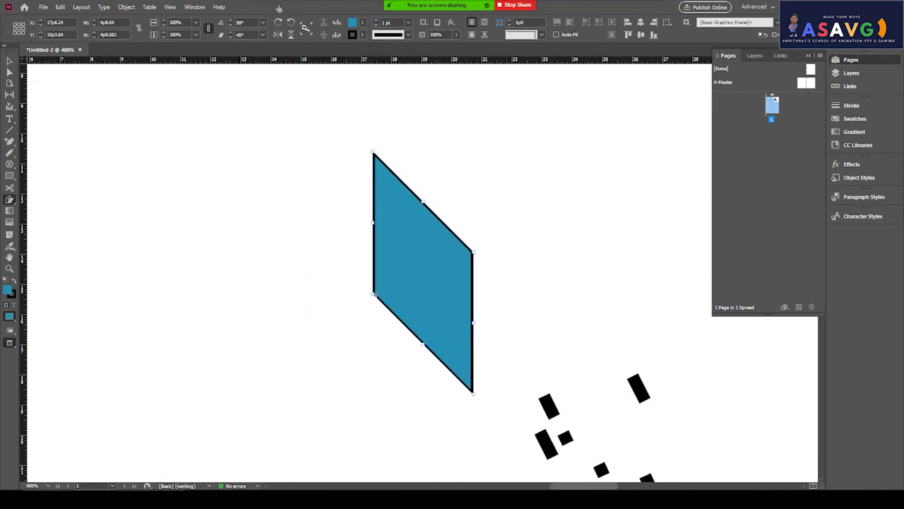
{"action": "left_click", "coordinate": [264, 34]}
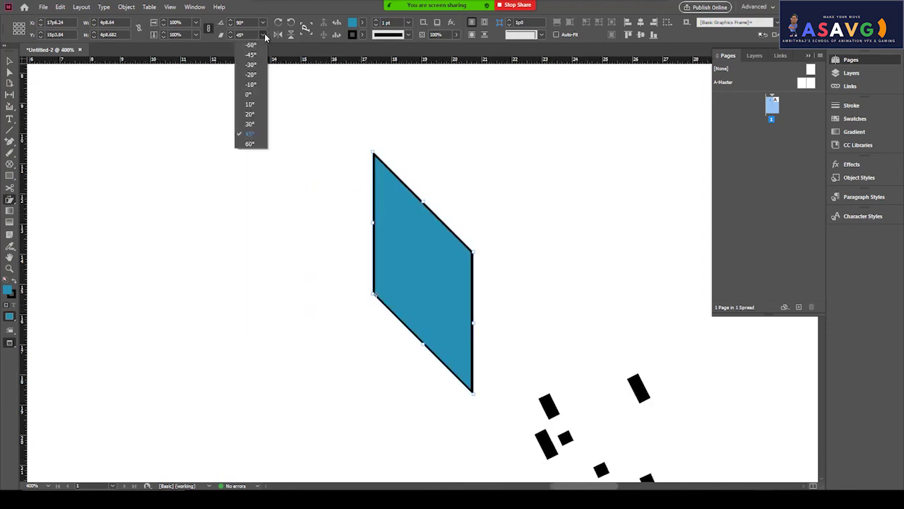
{"action": "left_click", "coordinate": [249, 94]}
- Apply a 20° shear angle to the rotated rectangle and increase it to 30°
{"action": "left_click", "coordinate": [262, 35]}
{"action": "left_click", "coordinate": [248, 114]}
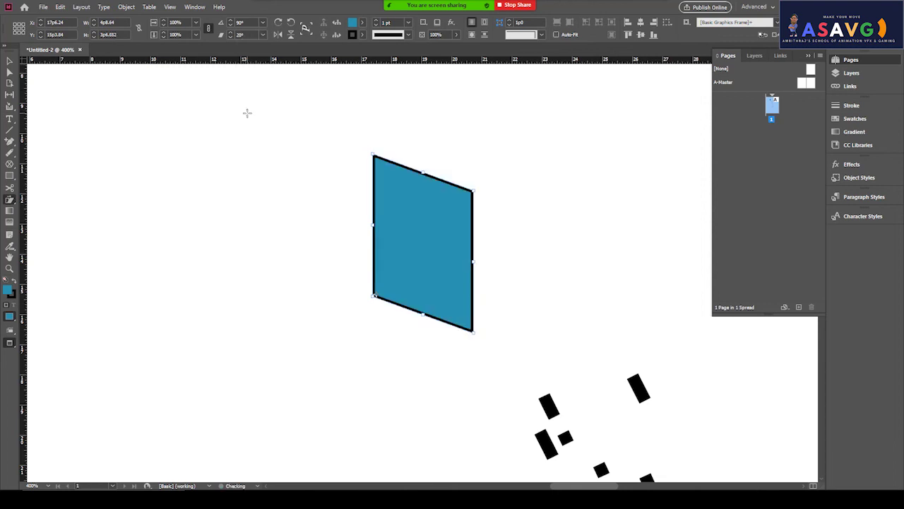
{"action": "left_click", "coordinate": [263, 34]}
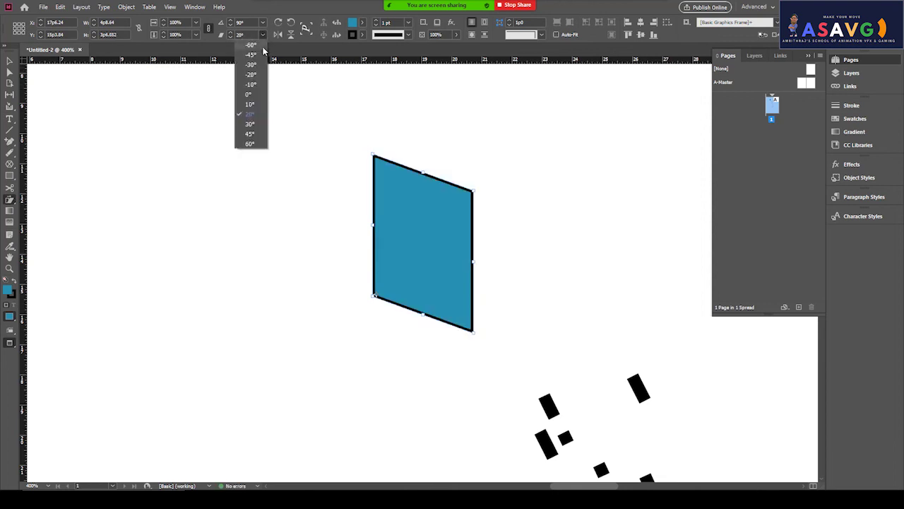
{"action": "left_click", "coordinate": [248, 125]}
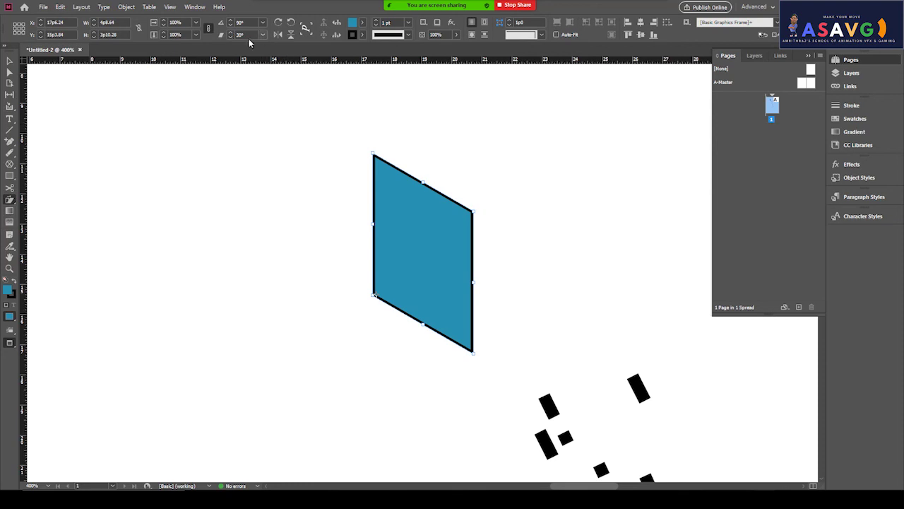
- Rotate the sheared rectangle 90° clockwise and back, and flip it horizontally and vertically in turn four times each
{"action": "left_click", "coordinate": [279, 23]}
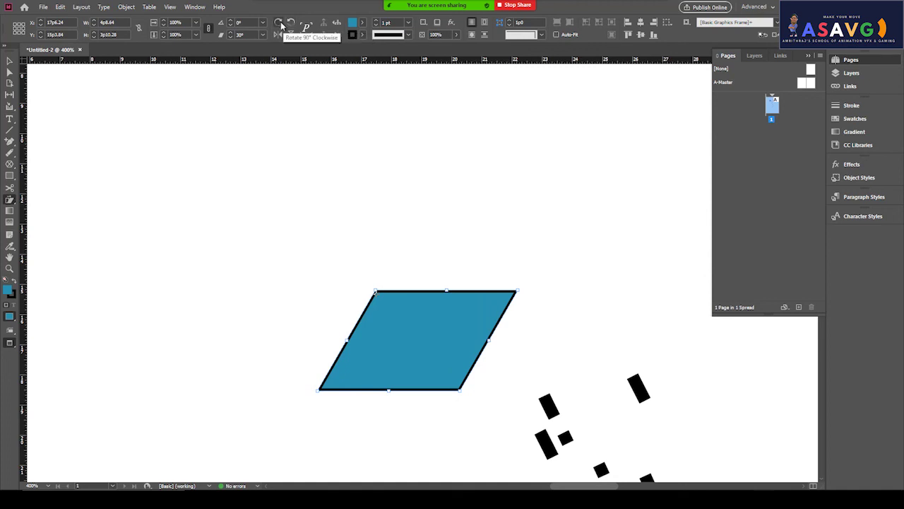
{"action": "left_click", "coordinate": [279, 24]}
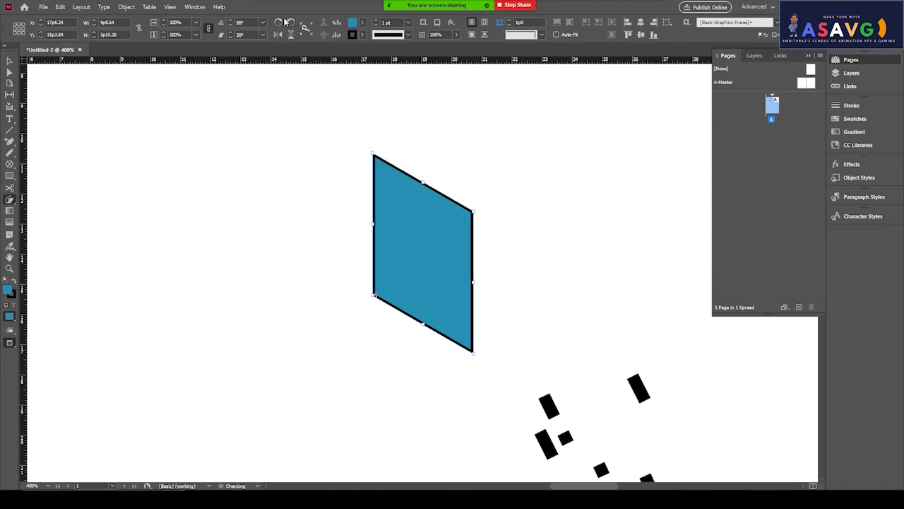
{"action": "left_click", "coordinate": [277, 39]}
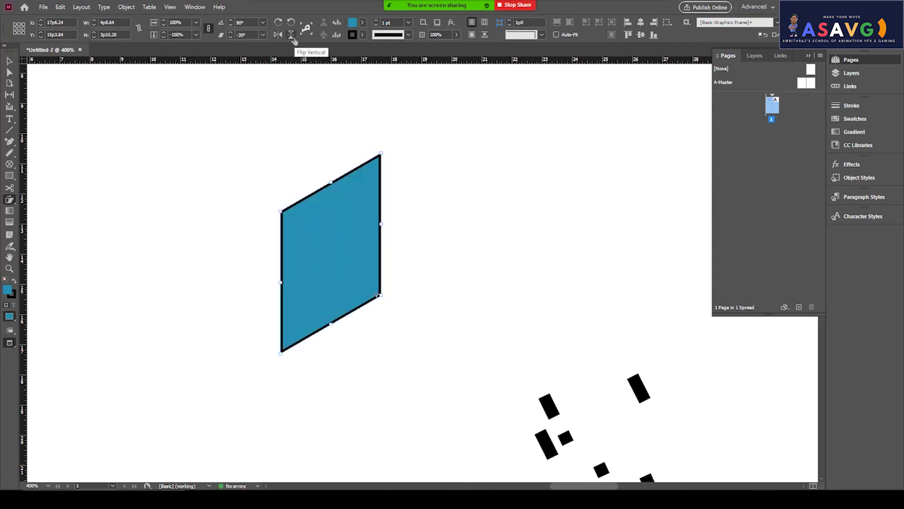
{"action": "left_click", "coordinate": [292, 36]}
{"action": "left_click", "coordinate": [278, 35]}
{"action": "left_click", "coordinate": [291, 35]}
{"action": "left_click", "coordinate": [278, 35]}
{"action": "left_click", "coordinate": [291, 35]}
{"action": "left_click", "coordinate": [277, 35]}
{"action": "left_click", "coordinate": [290, 35]}
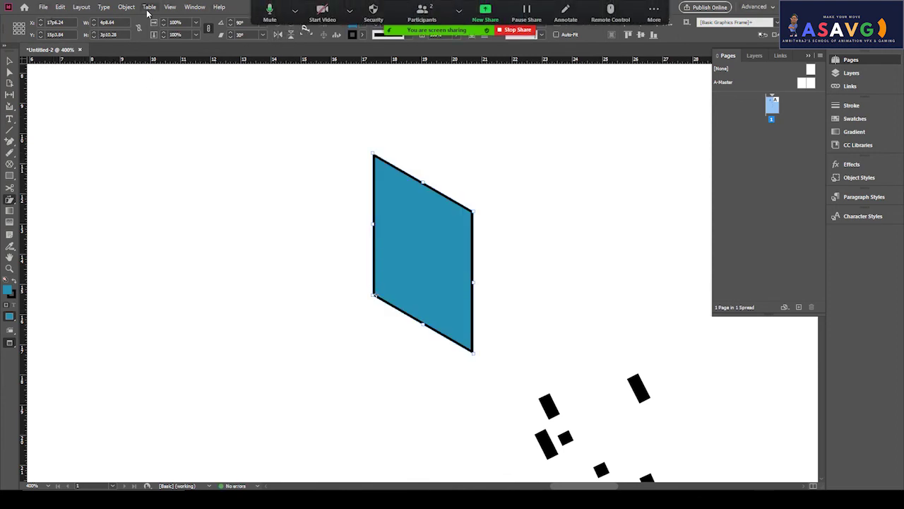
{"action": "left_click", "coordinate": [195, 7]}
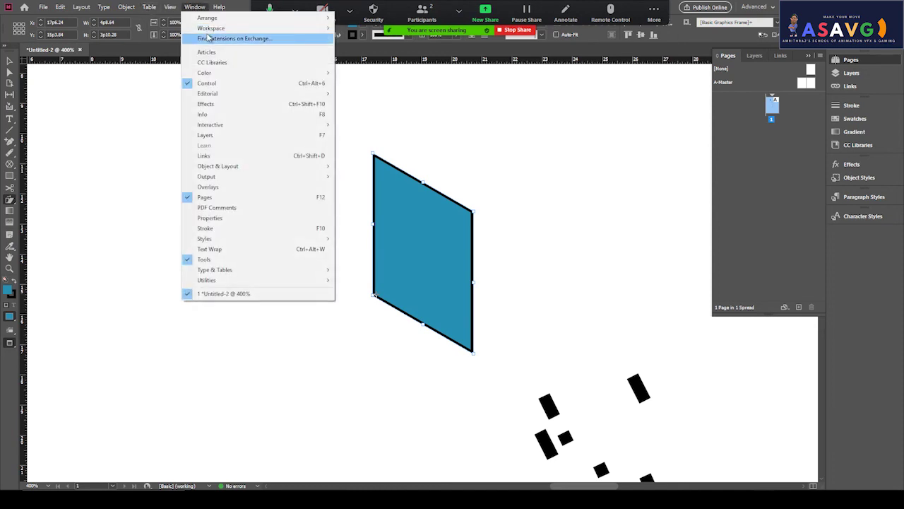
{"action": "mouse_move", "coordinate": [206, 28]}
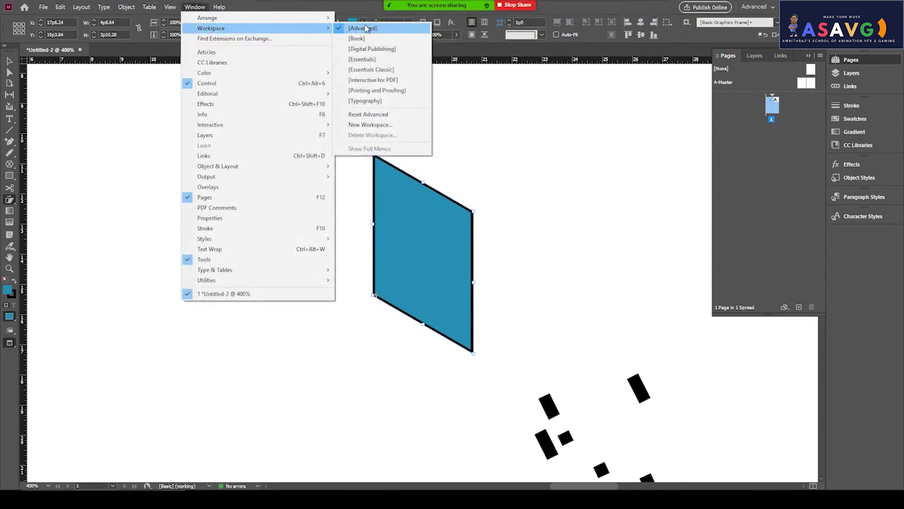
{"action": "left_click", "coordinate": [96, 136]}
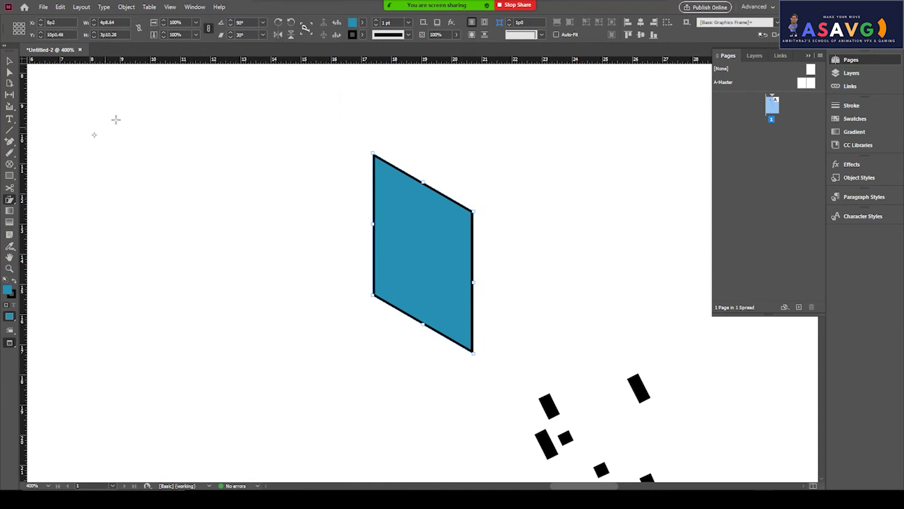
- Set the rectangle's shear angle to -10°
{"action": "left_click", "coordinate": [262, 34]}
{"action": "left_click", "coordinate": [254, 85]}
{"action": "left_click", "coordinate": [262, 36]}
{"action": "left_click", "coordinate": [262, 82]}
- Flip the rectangle horizontally and vertically and rotate it 90° clockwise
{"action": "left_click", "coordinate": [277, 35]}
{"action": "left_click", "coordinate": [290, 35]}
{"action": "left_click", "coordinate": [278, 23]}
{"action": "left_click_drag", "start_coordinate": [385, 153], "coordinate": [323, 225]}
{"action": "scroll", "coordinate": [313, 243], "scroll_direction": "down", "scroll_amount": 10}
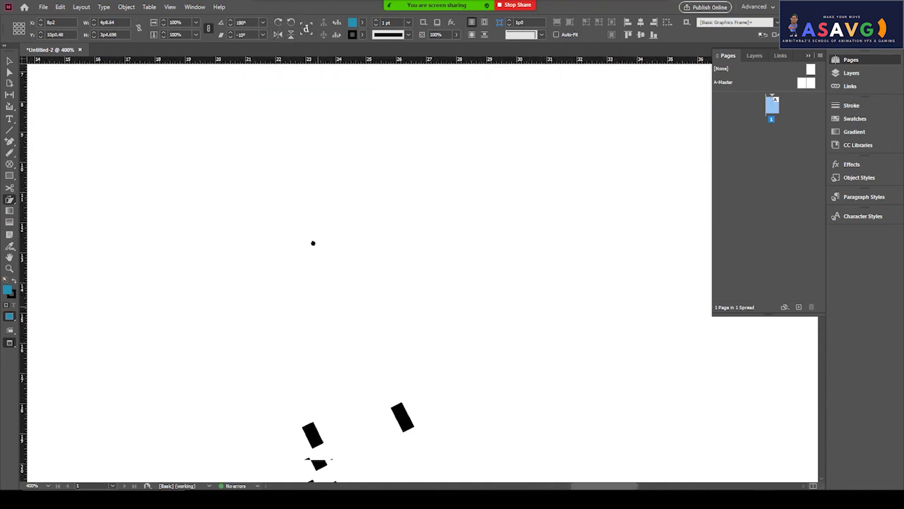